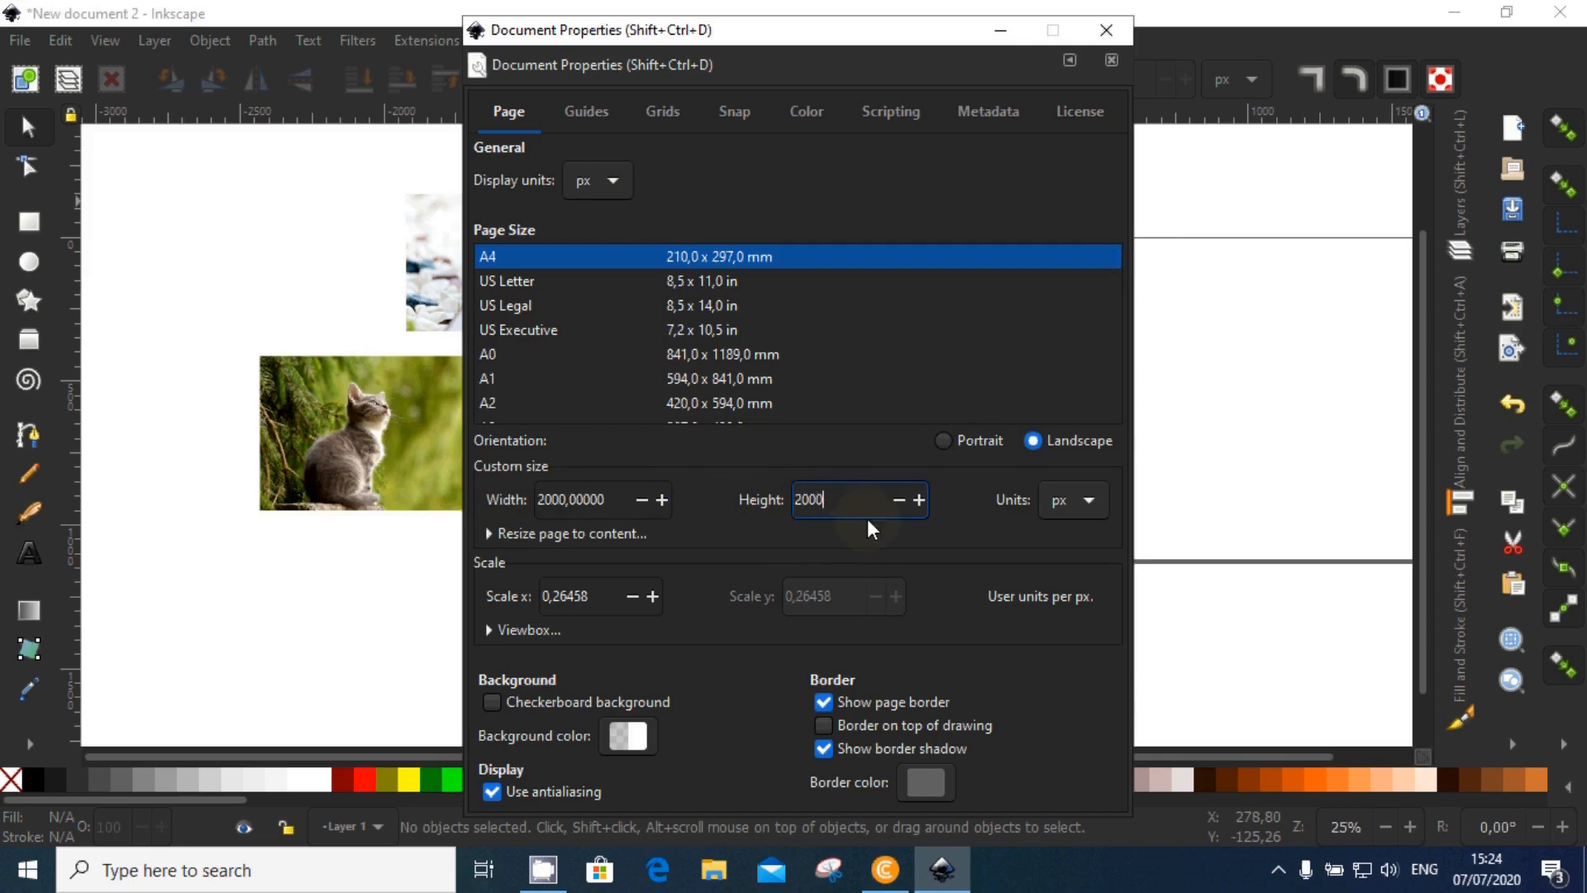
# Step: Close the document properties and draw an outlined square about 1172 px wide over the page with the Rectangle tool
pyautogui.click(1120, 38)
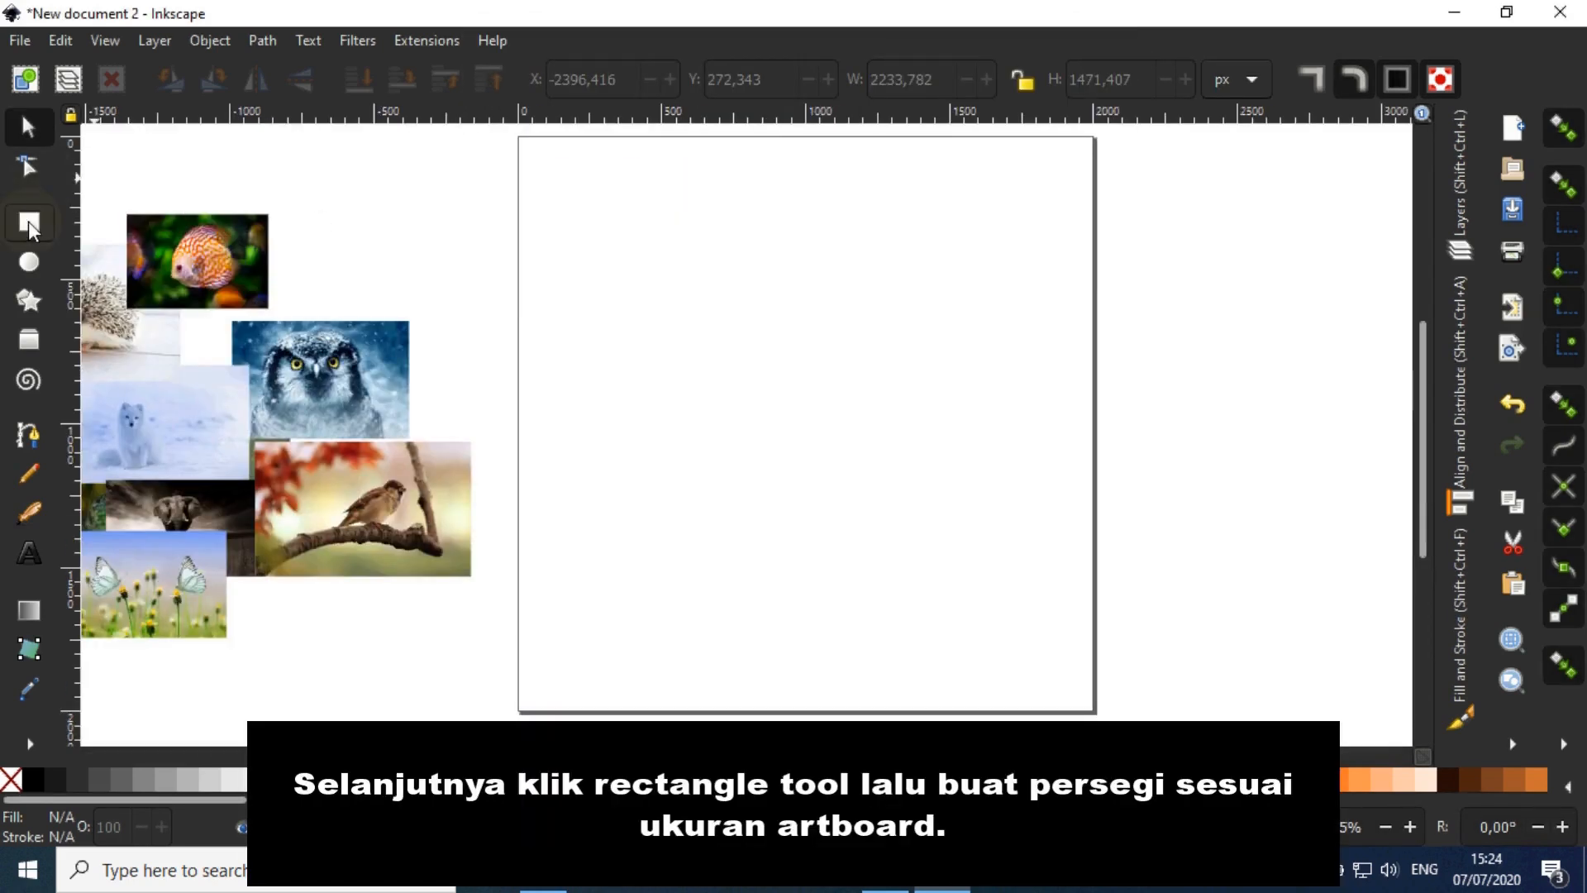
pyautogui.click(28, 221)
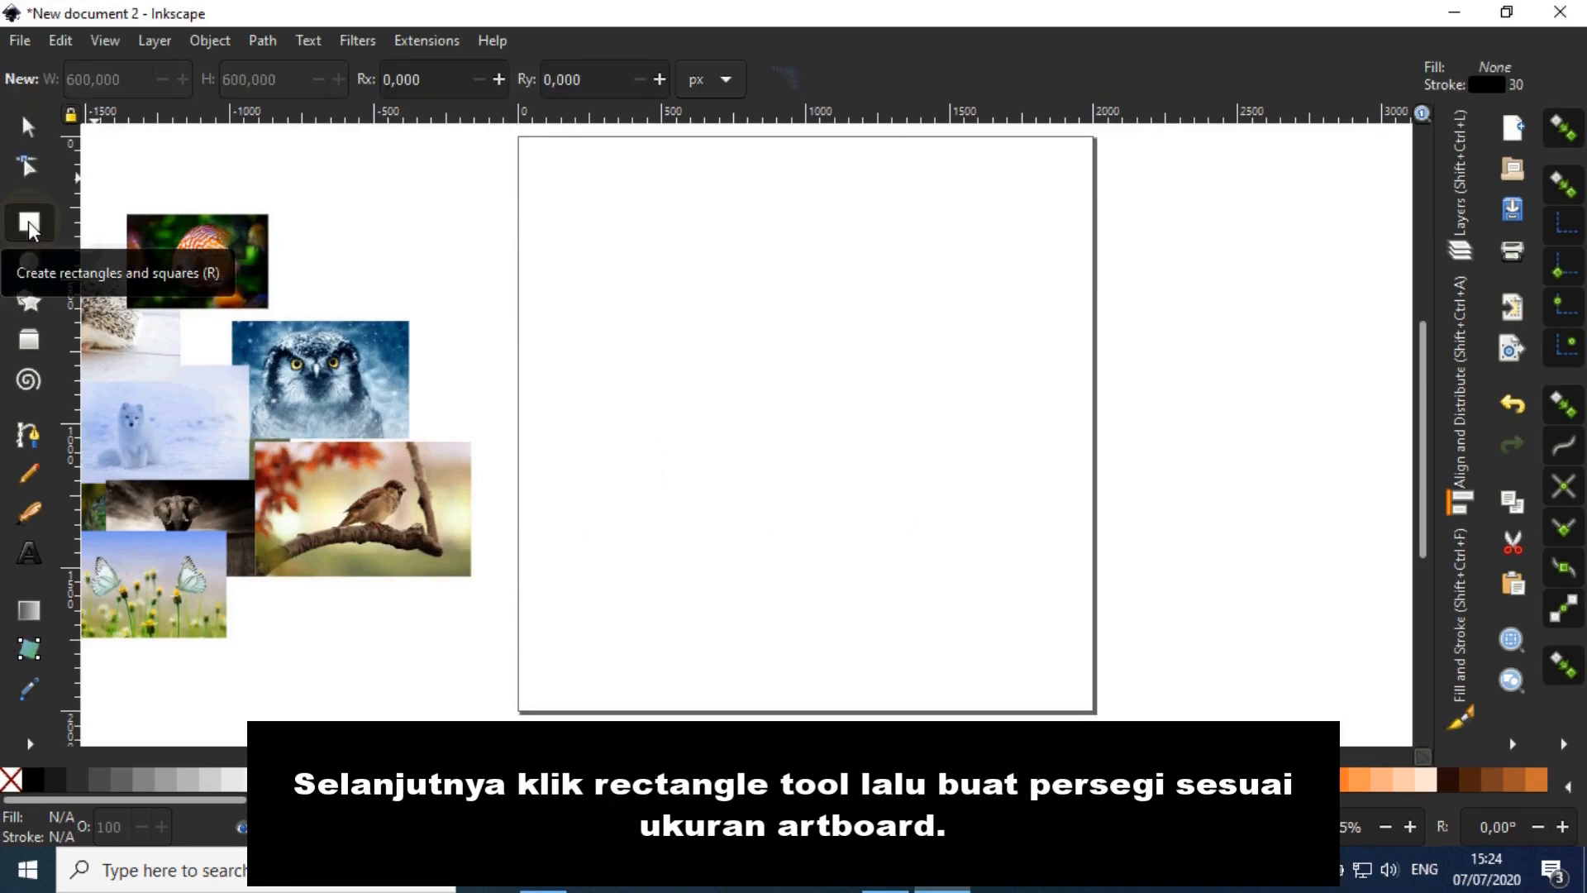
pyautogui.moveTo(676, 340); pyautogui.dragTo(887, 508)
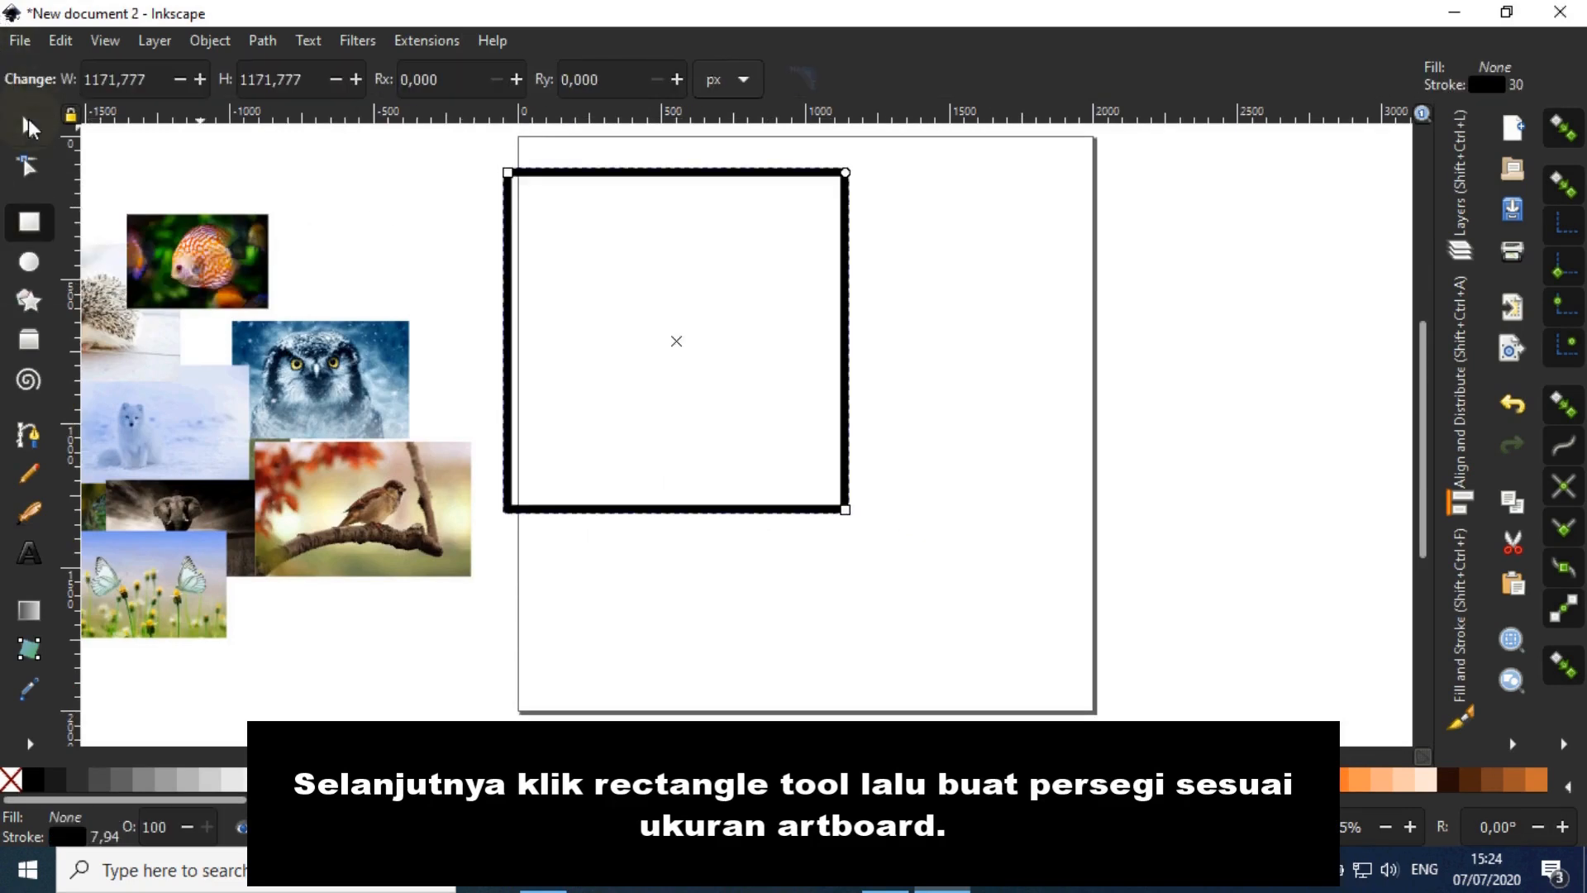
# Step: Move the square further into the page and set both its width and height to 2000 px
pyautogui.press('s')
pyautogui.moveTo(854, 432); pyautogui.dragTo(955, 475)
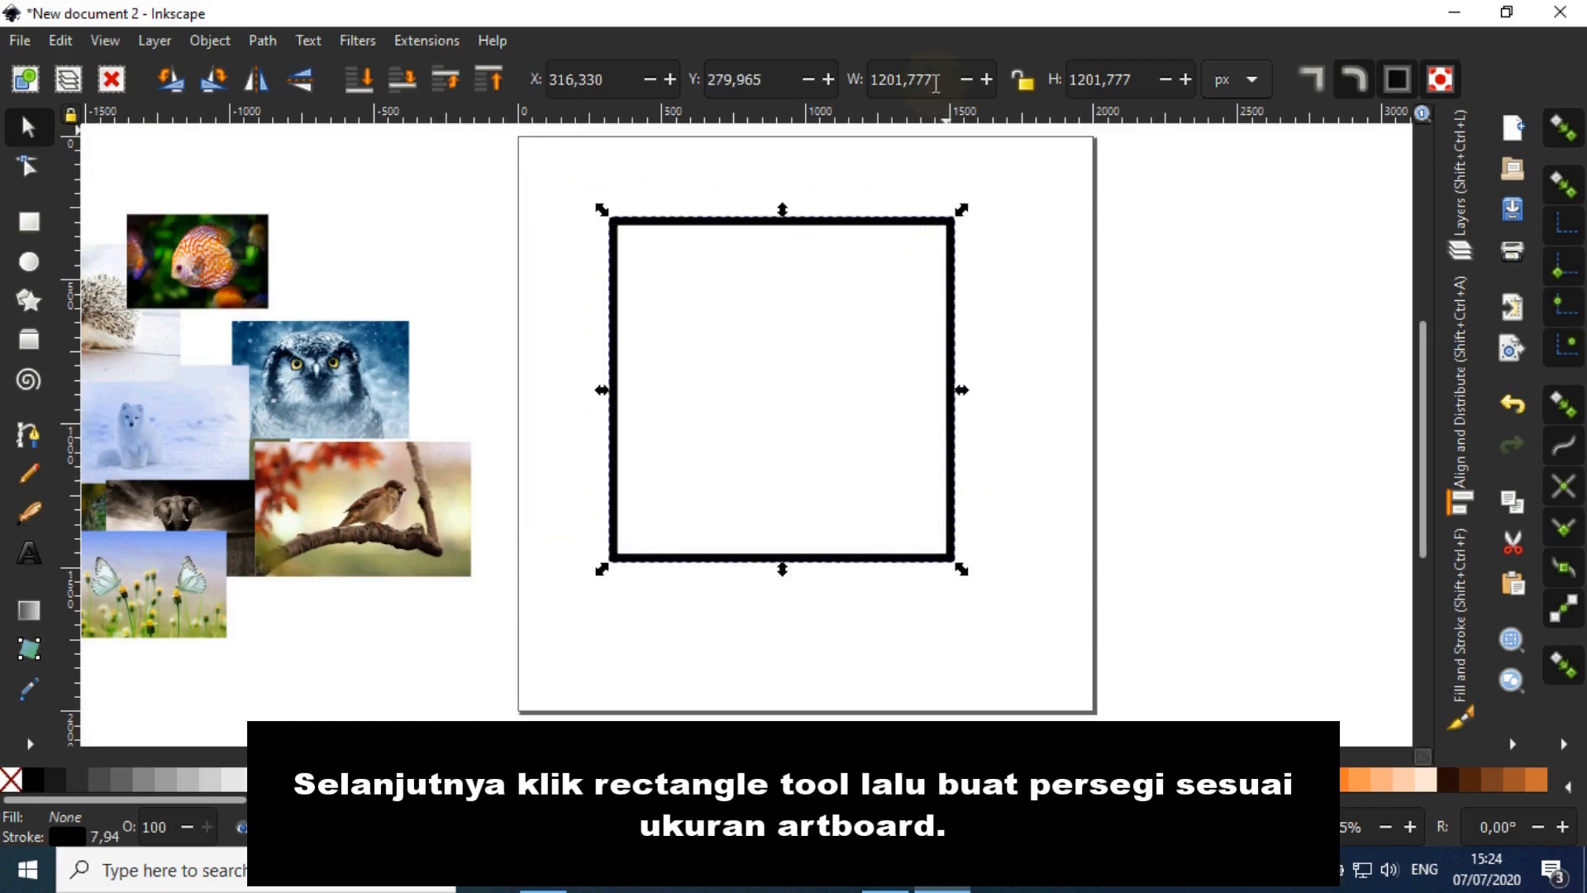
pyautogui.moveTo(935, 82); pyautogui.dragTo(848, 85)
pyautogui.write('2000')
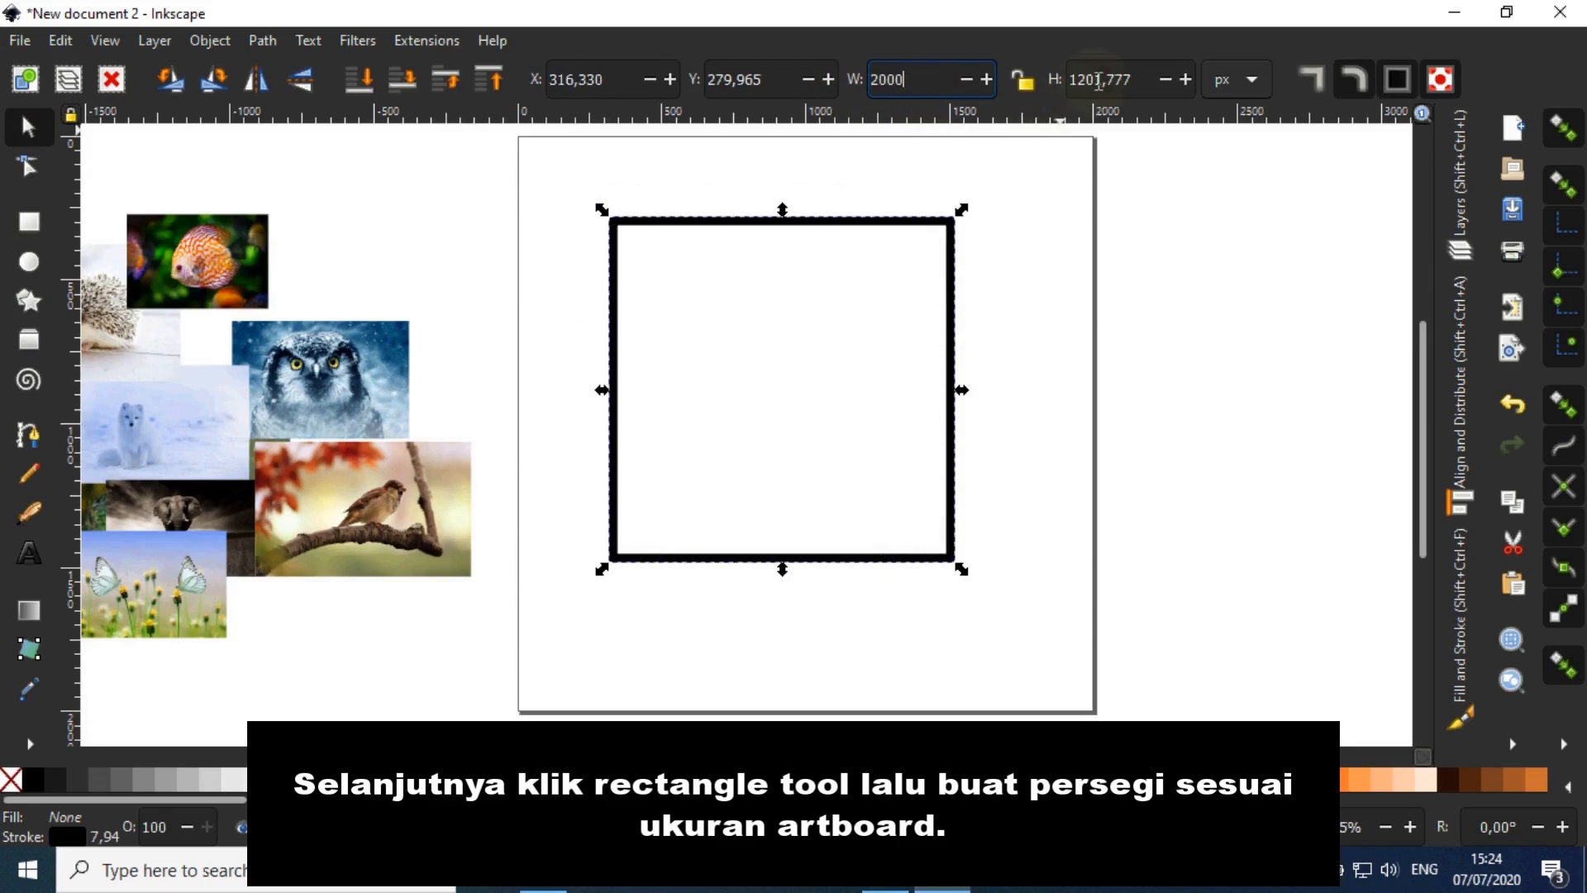
pyautogui.press('Tab')
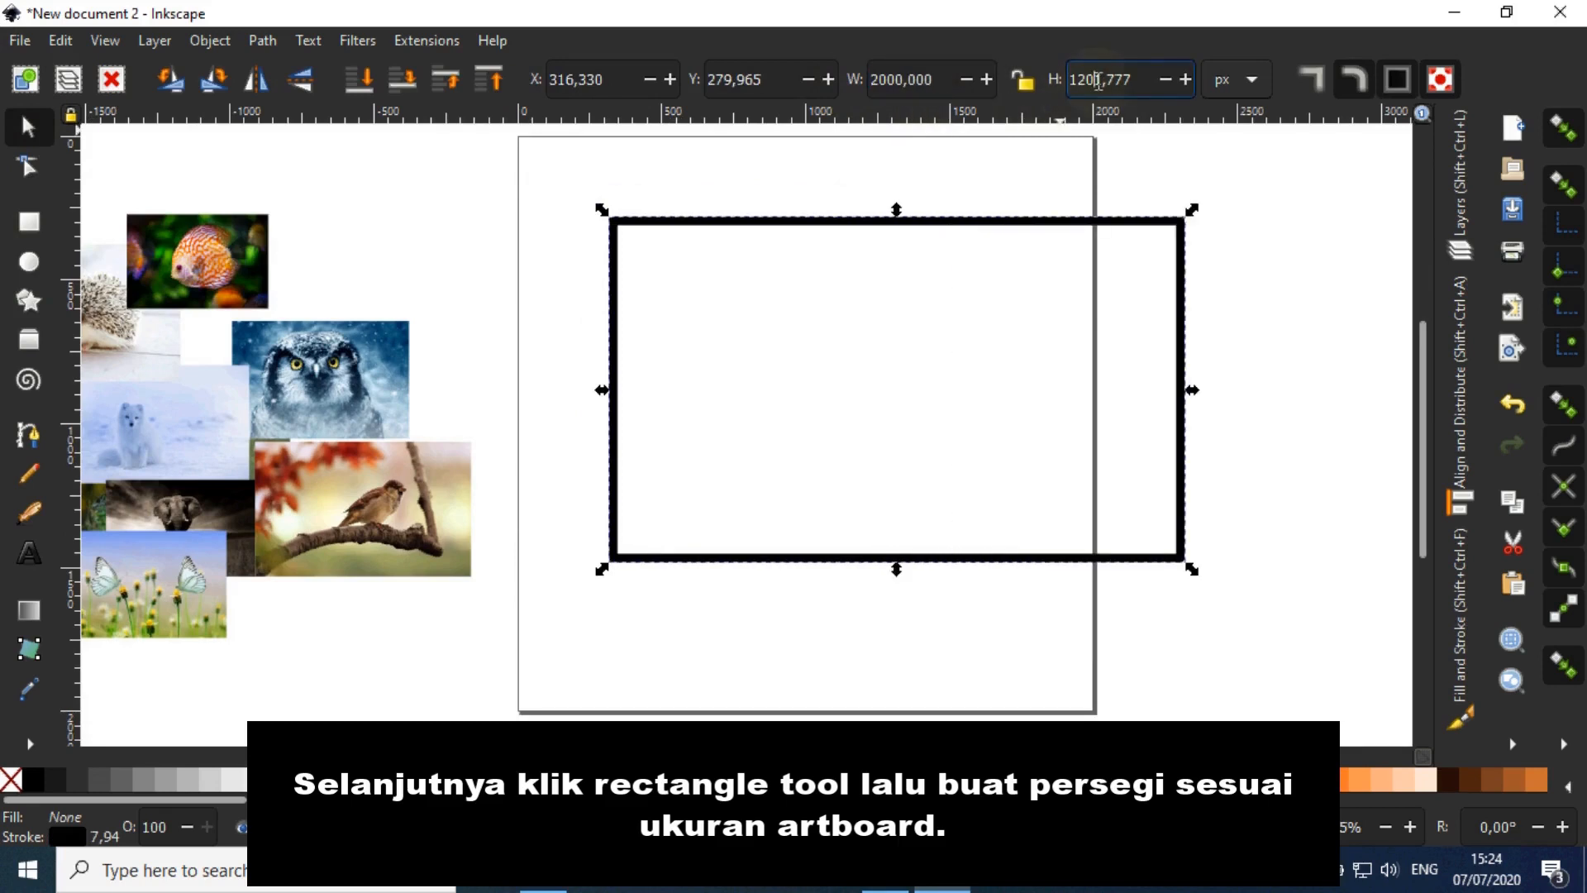
pyautogui.moveTo(1142, 80); pyautogui.dragTo(1053, 79)
pyautogui.write('2000')
pyautogui.press('Return')
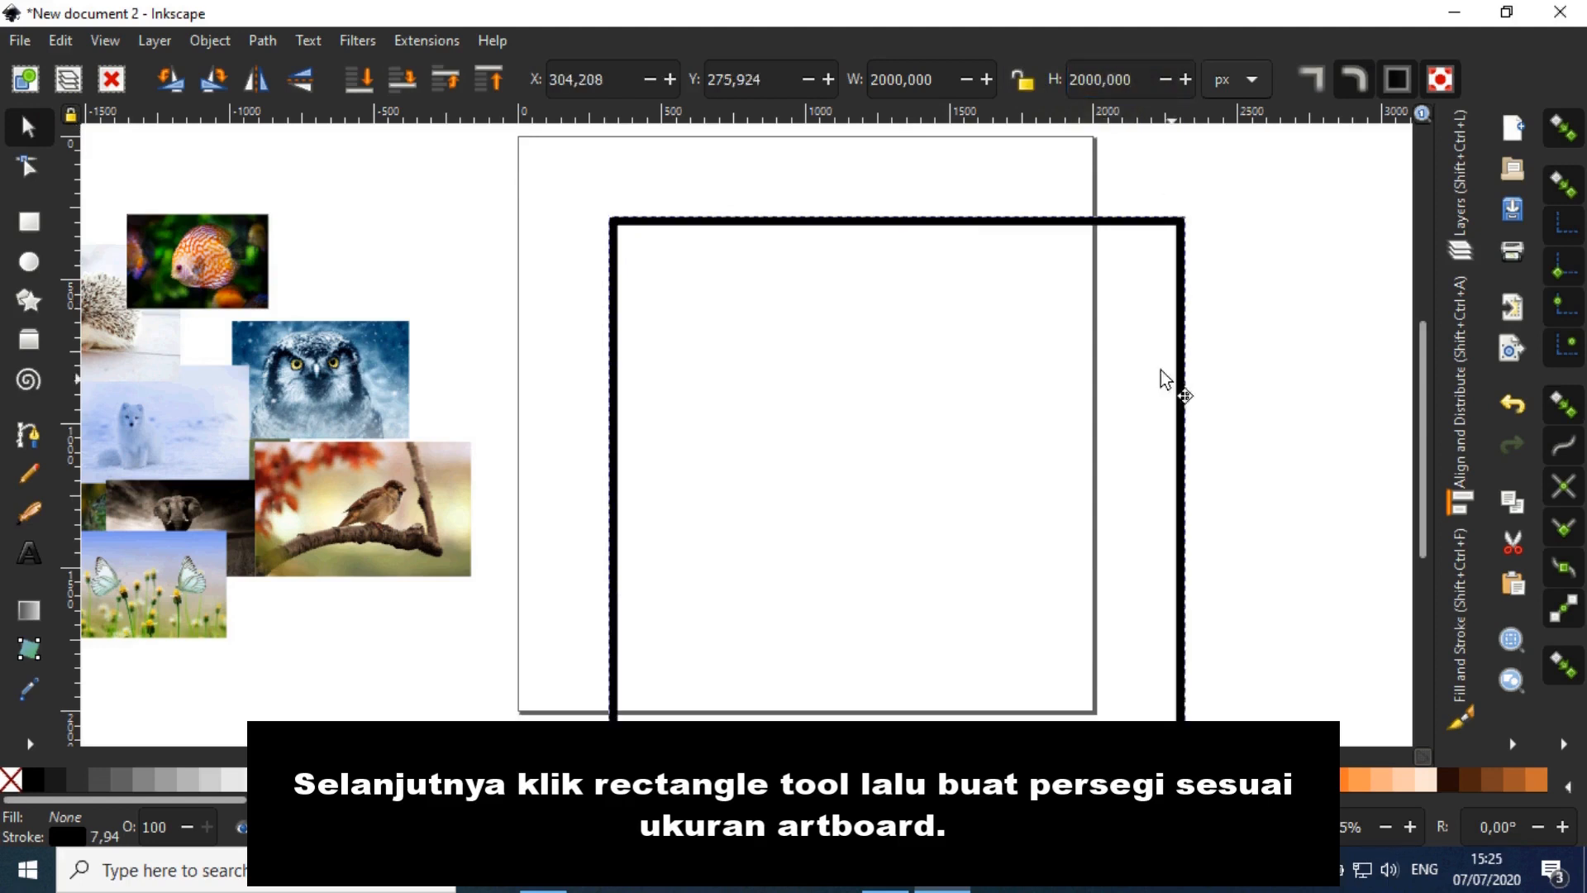
# Step: Centre the square horizontally and vertically relative to the page, then deselect it
pyautogui.moveTo(1161, 369); pyautogui.dragTo(1125, 341)
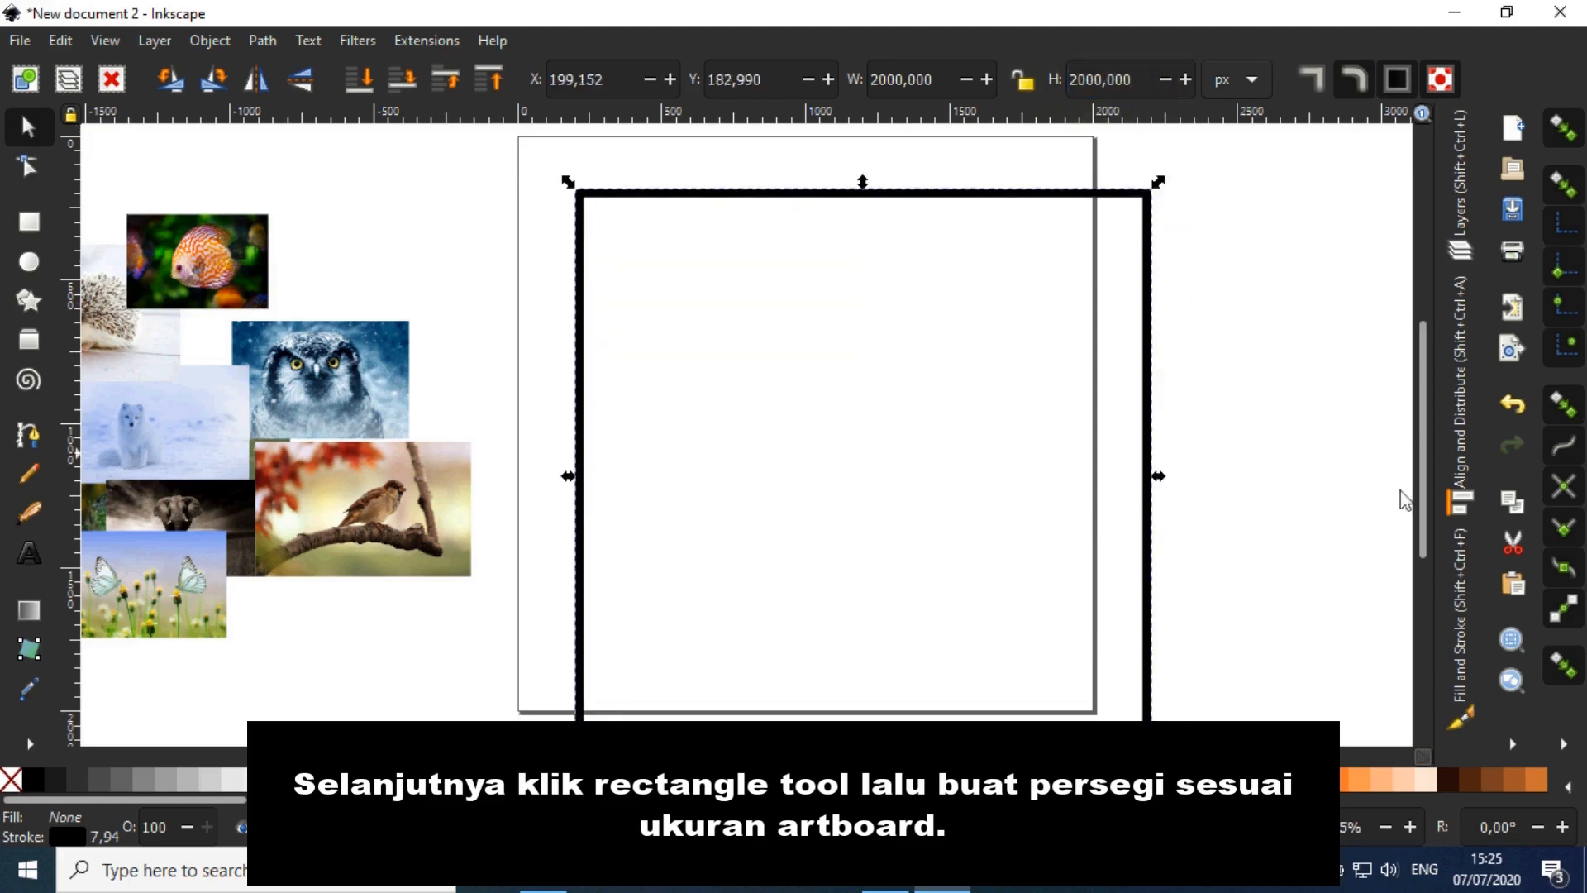
pyautogui.click(1451, 420)
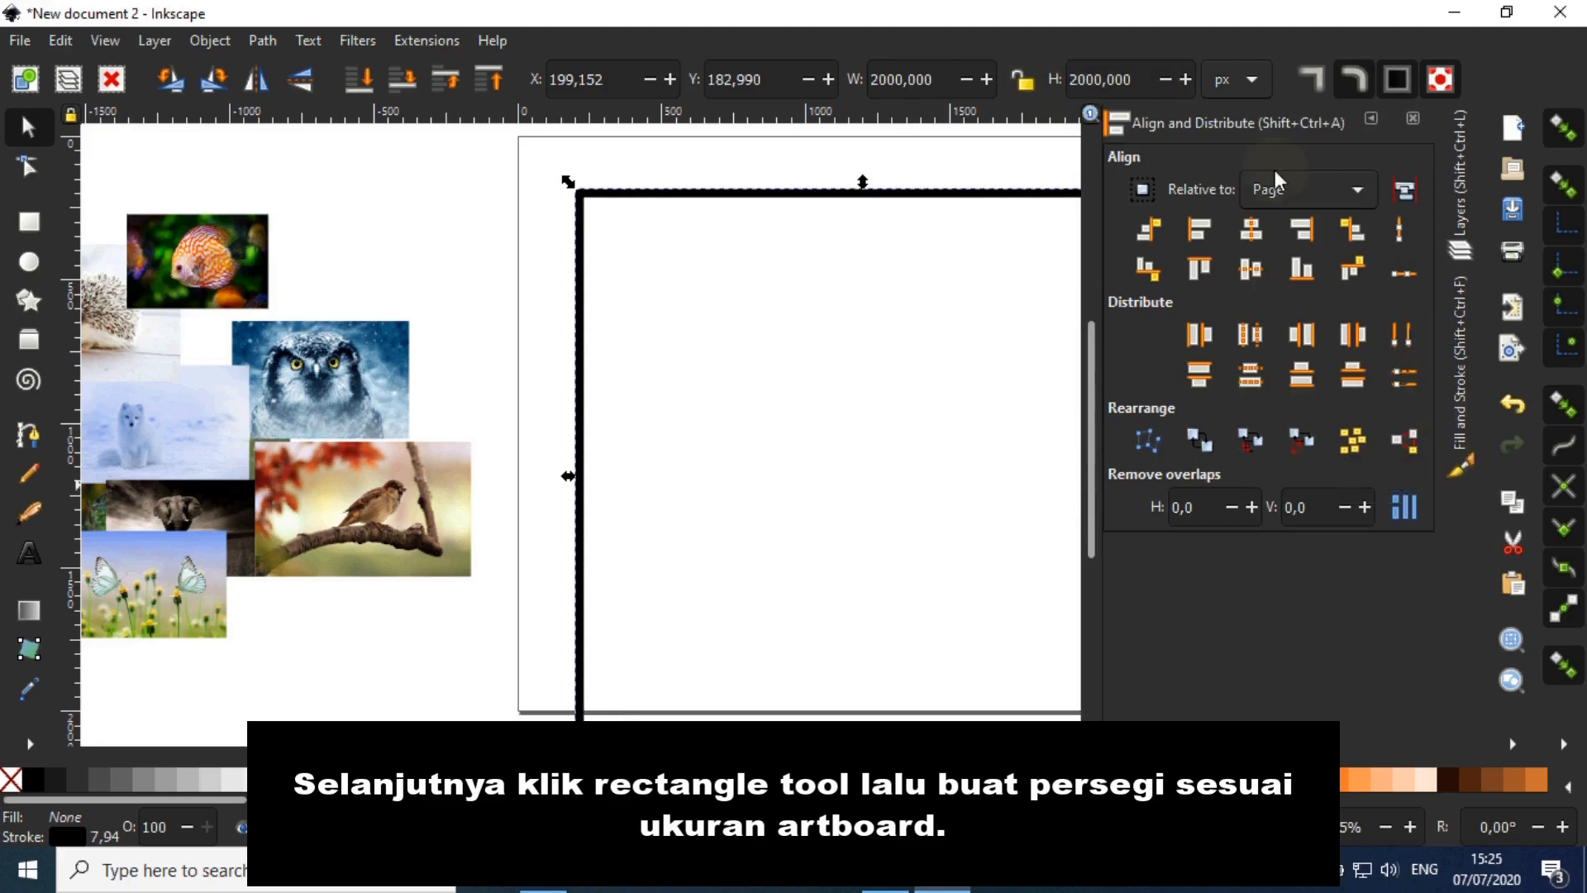
pyautogui.click(1252, 232)
pyautogui.click(1251, 269)
pyautogui.click(1374, 123)
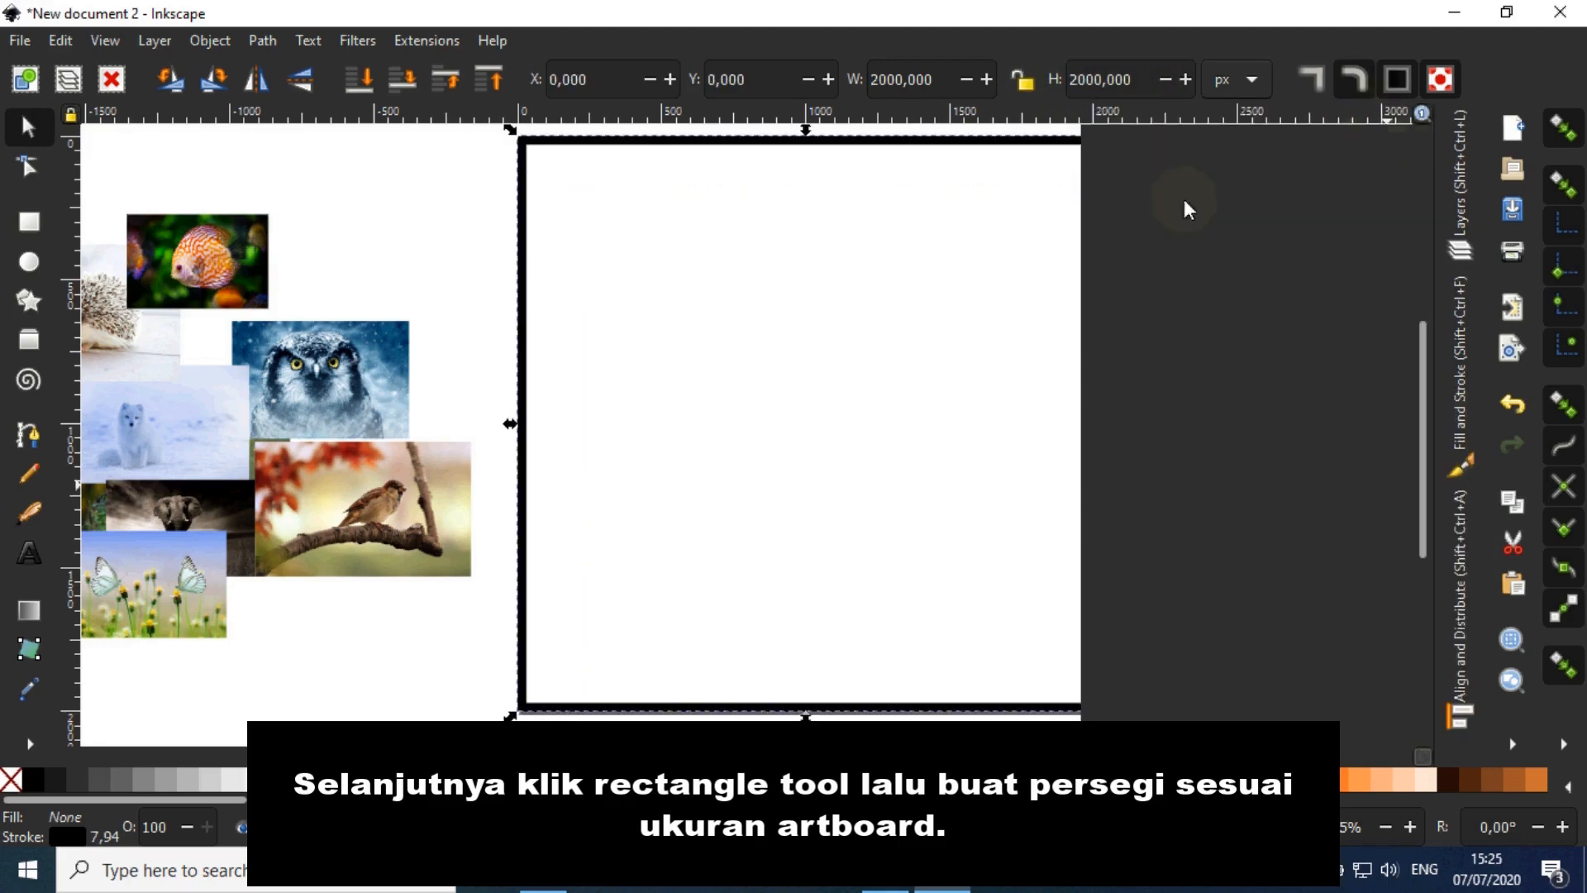
pyautogui.click(1173, 333)
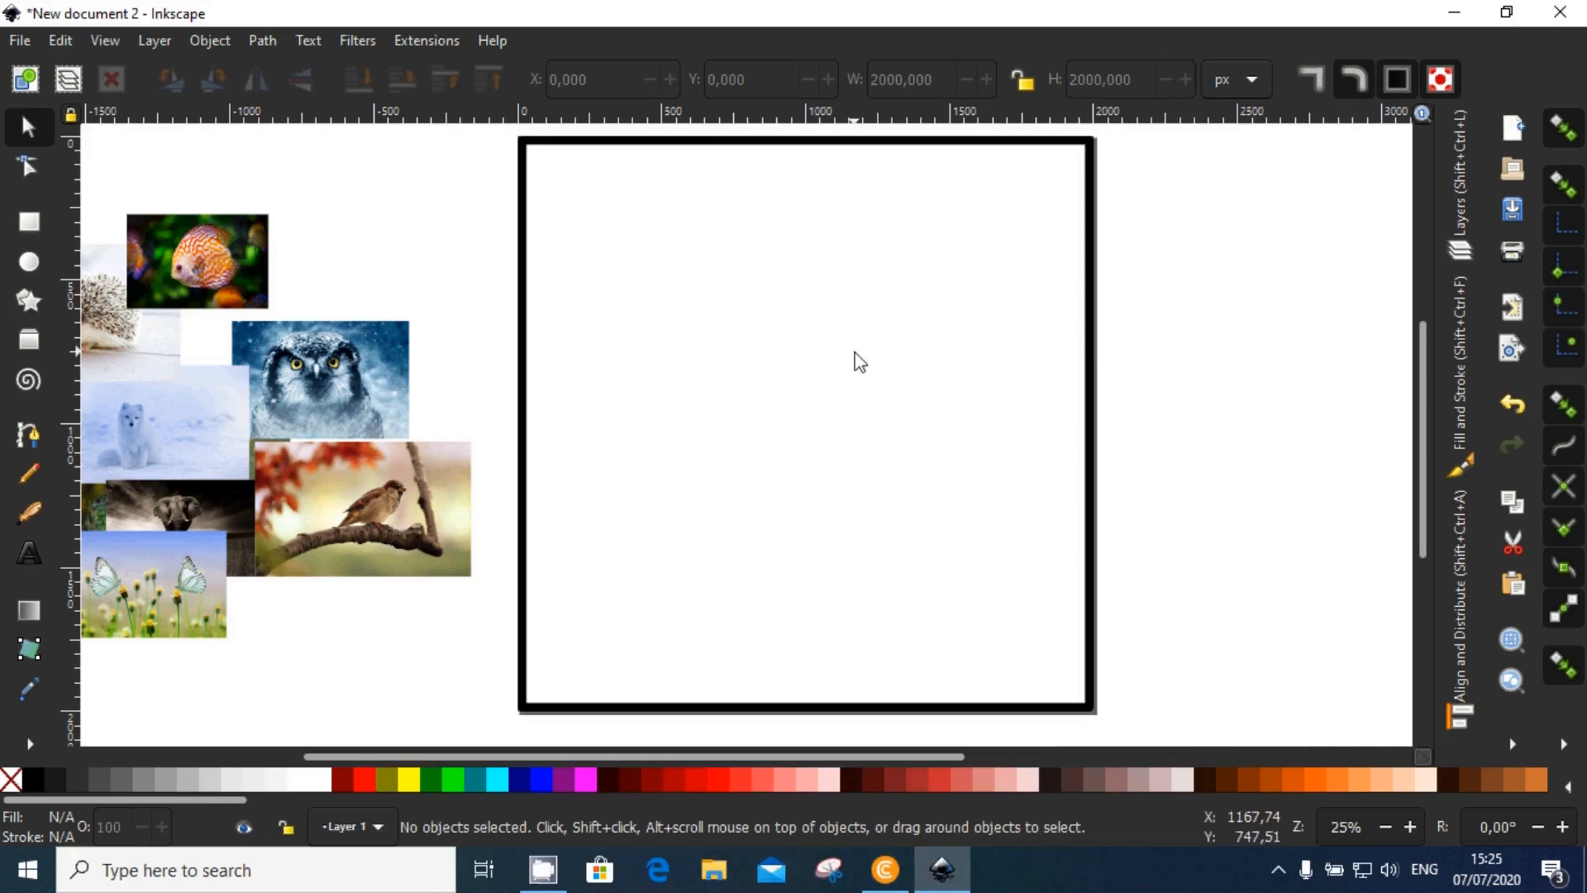
# Step: Draw a closed triangle with the Bezier tool joining the square's left edge, its top edge and an interior point left of centre
pyautogui.keyDown('ctrl'); pyautogui.scroll(-1, 857, 365); pyautogui.keyUp('ctrl')
pyautogui.moveTo(878, 420); pyautogui.dragTo(926, 440)
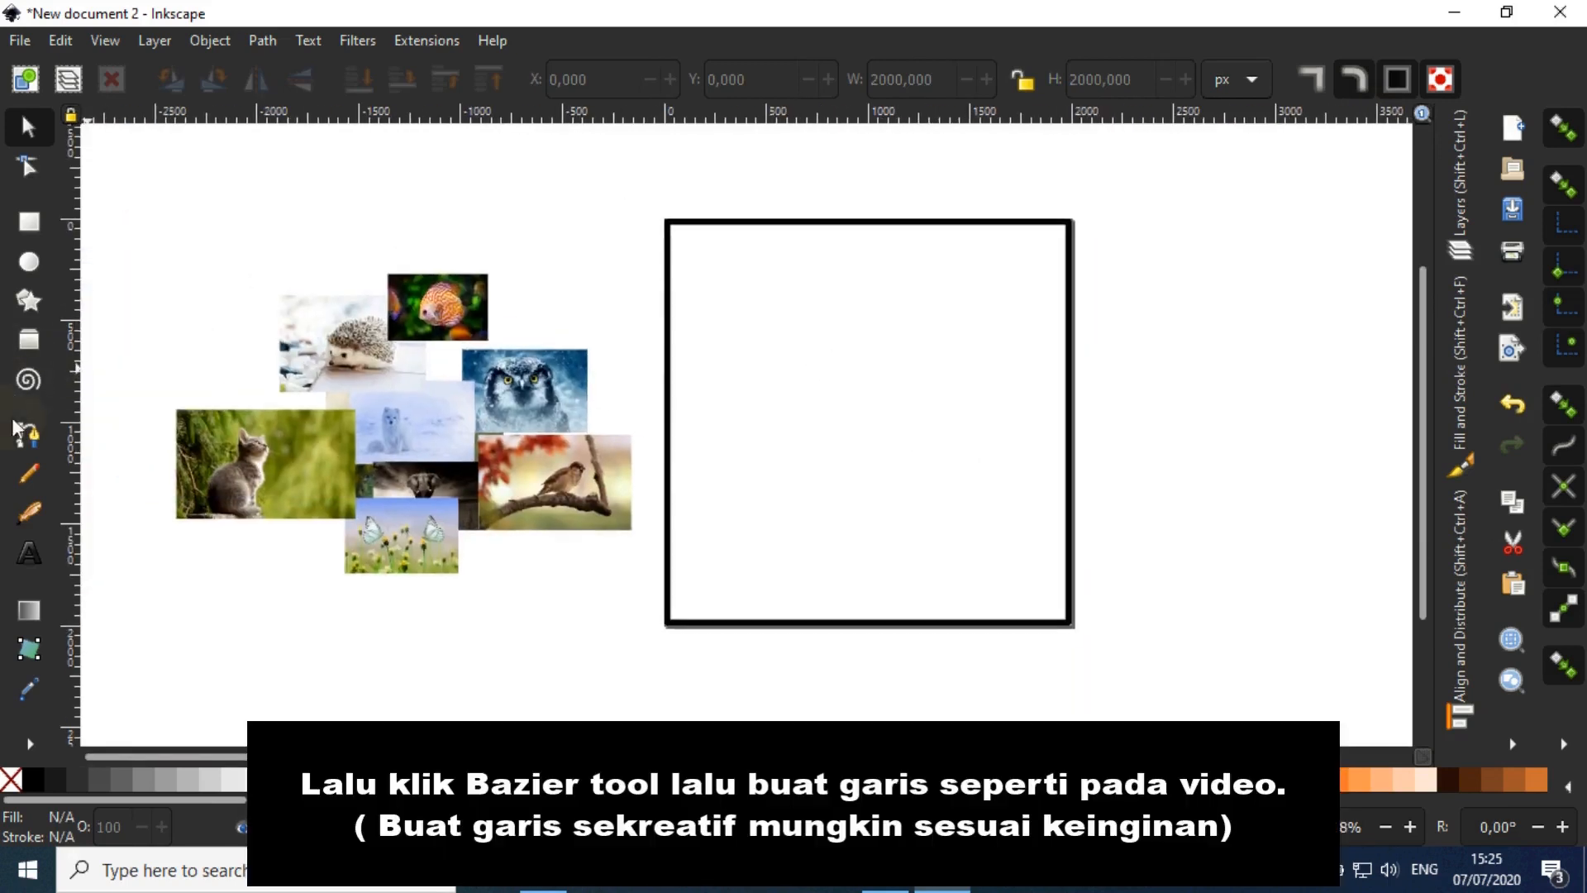
pyautogui.click(32, 439)
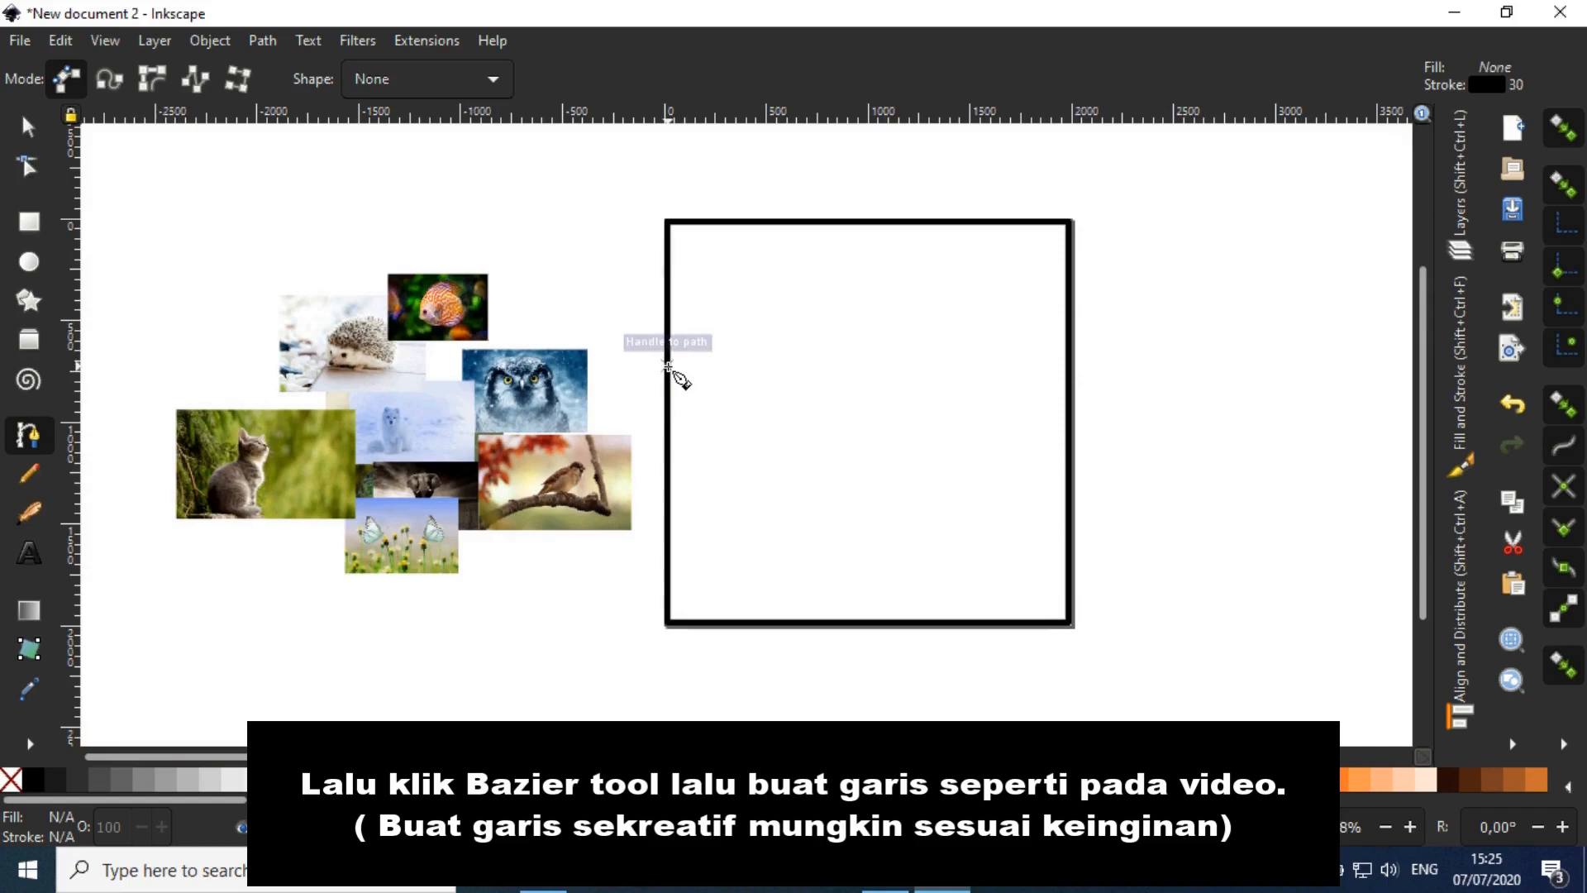
pyautogui.click(667, 395)
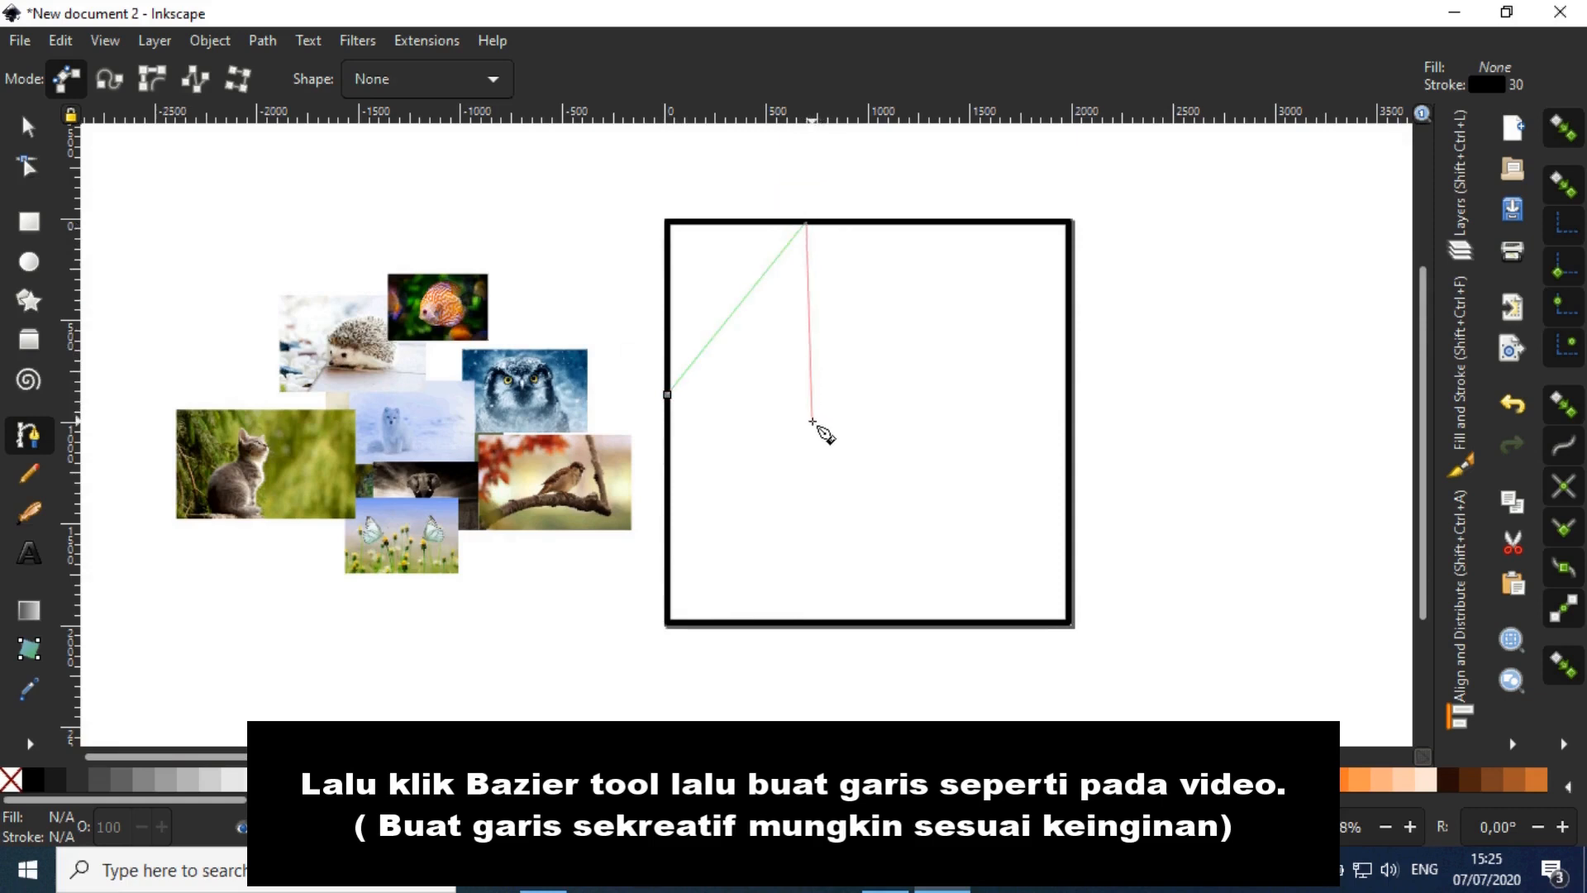
pyautogui.click(668, 395)
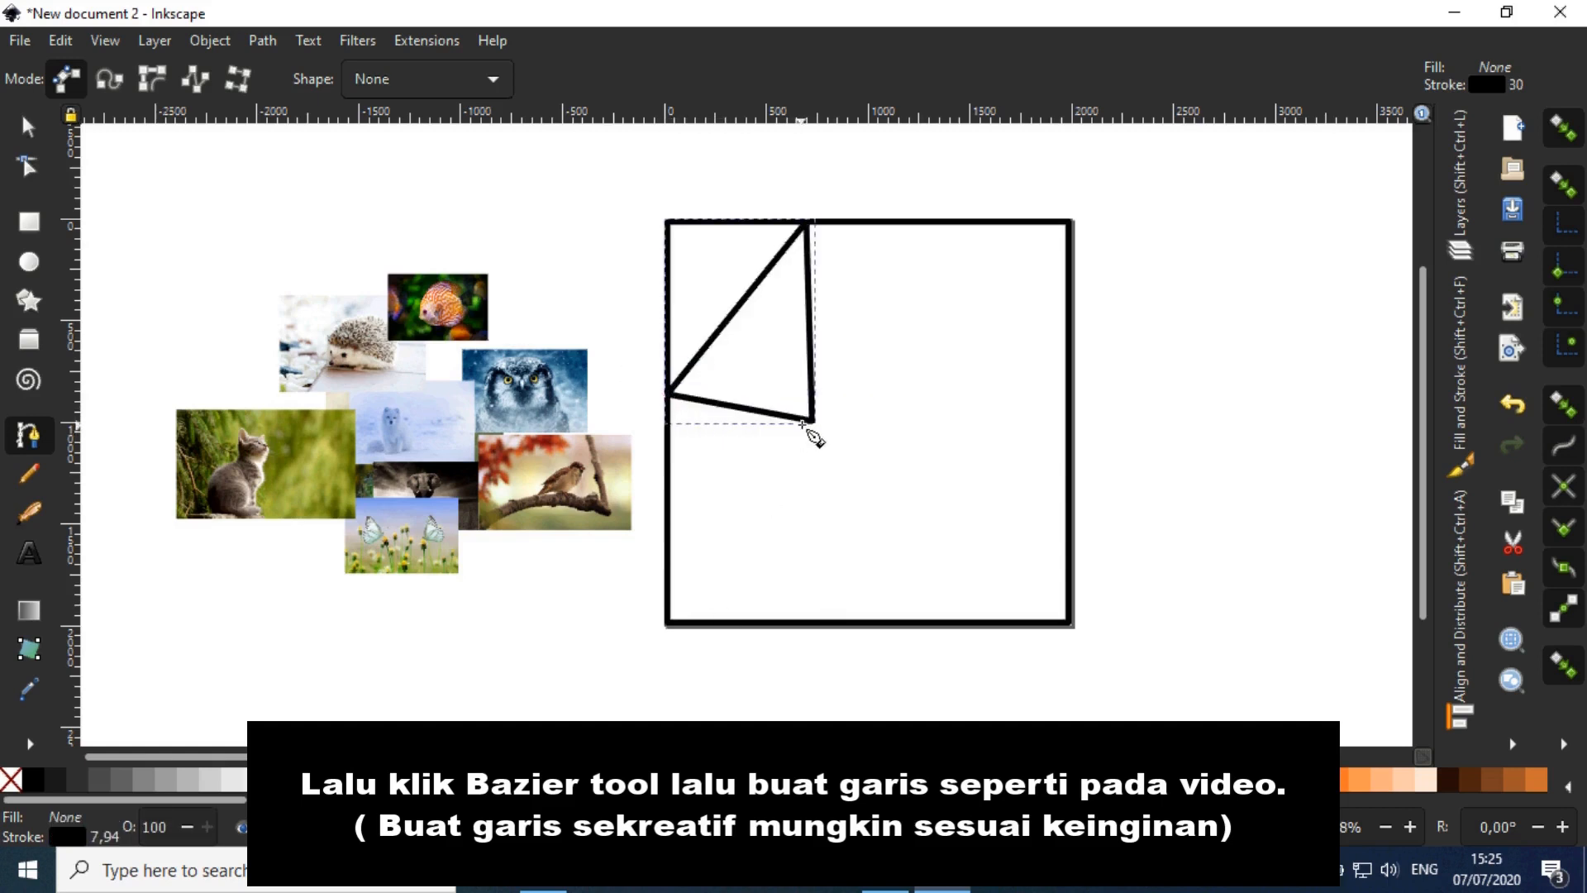
# Step: Draw an open zigzag from the square's lower-left corner through the triangle's inner vertex, bottom-edge midpoint and an interior peak to the lower-right corner
pyautogui.click(668, 620)
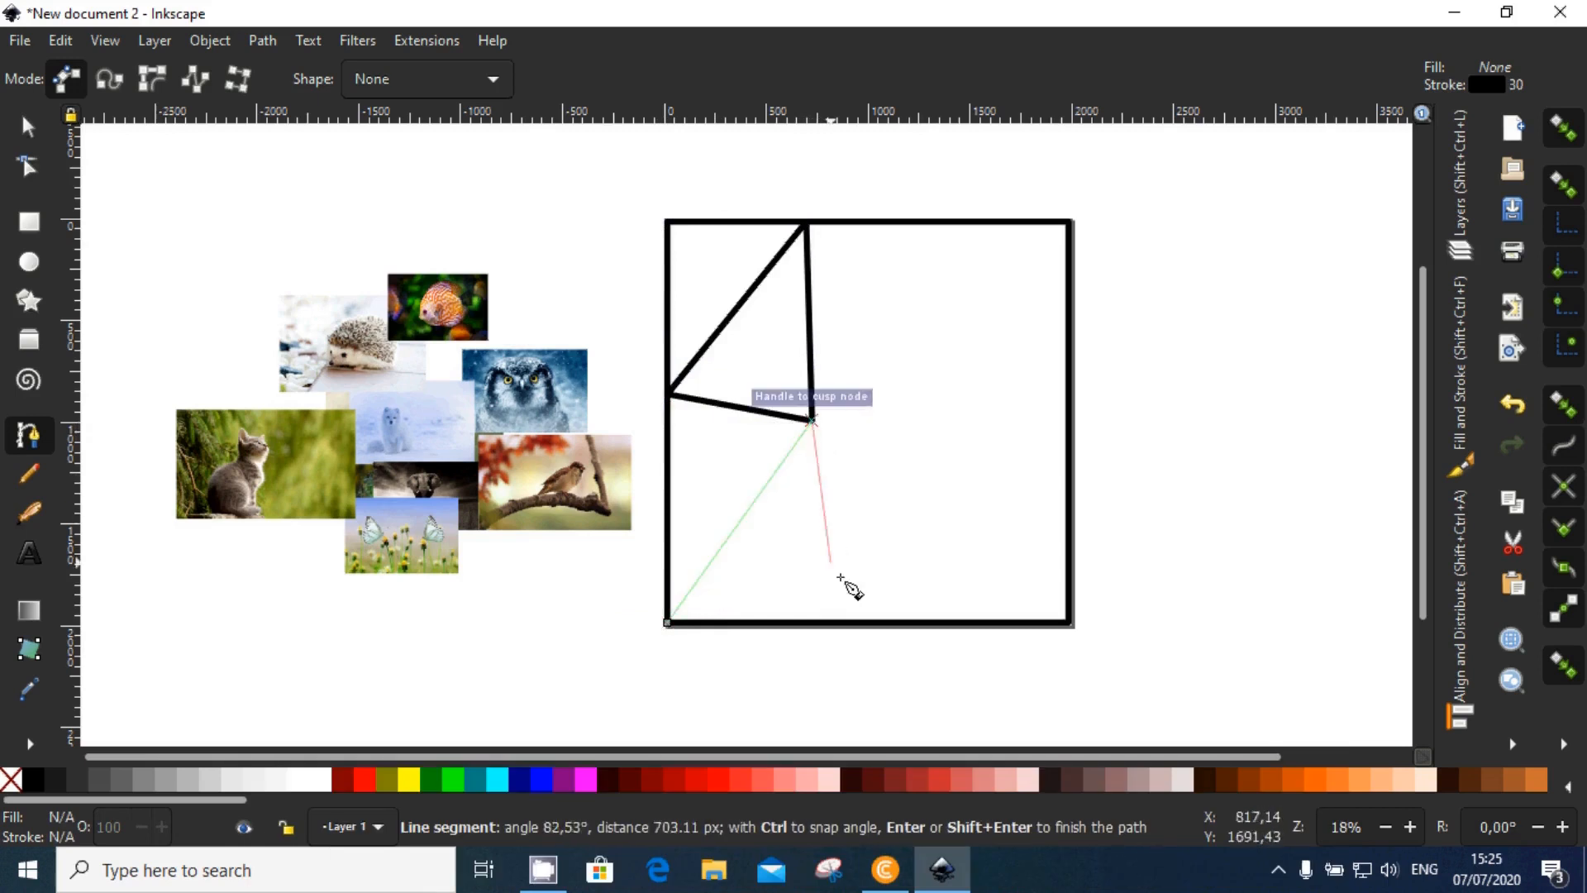
pyautogui.click(858, 622)
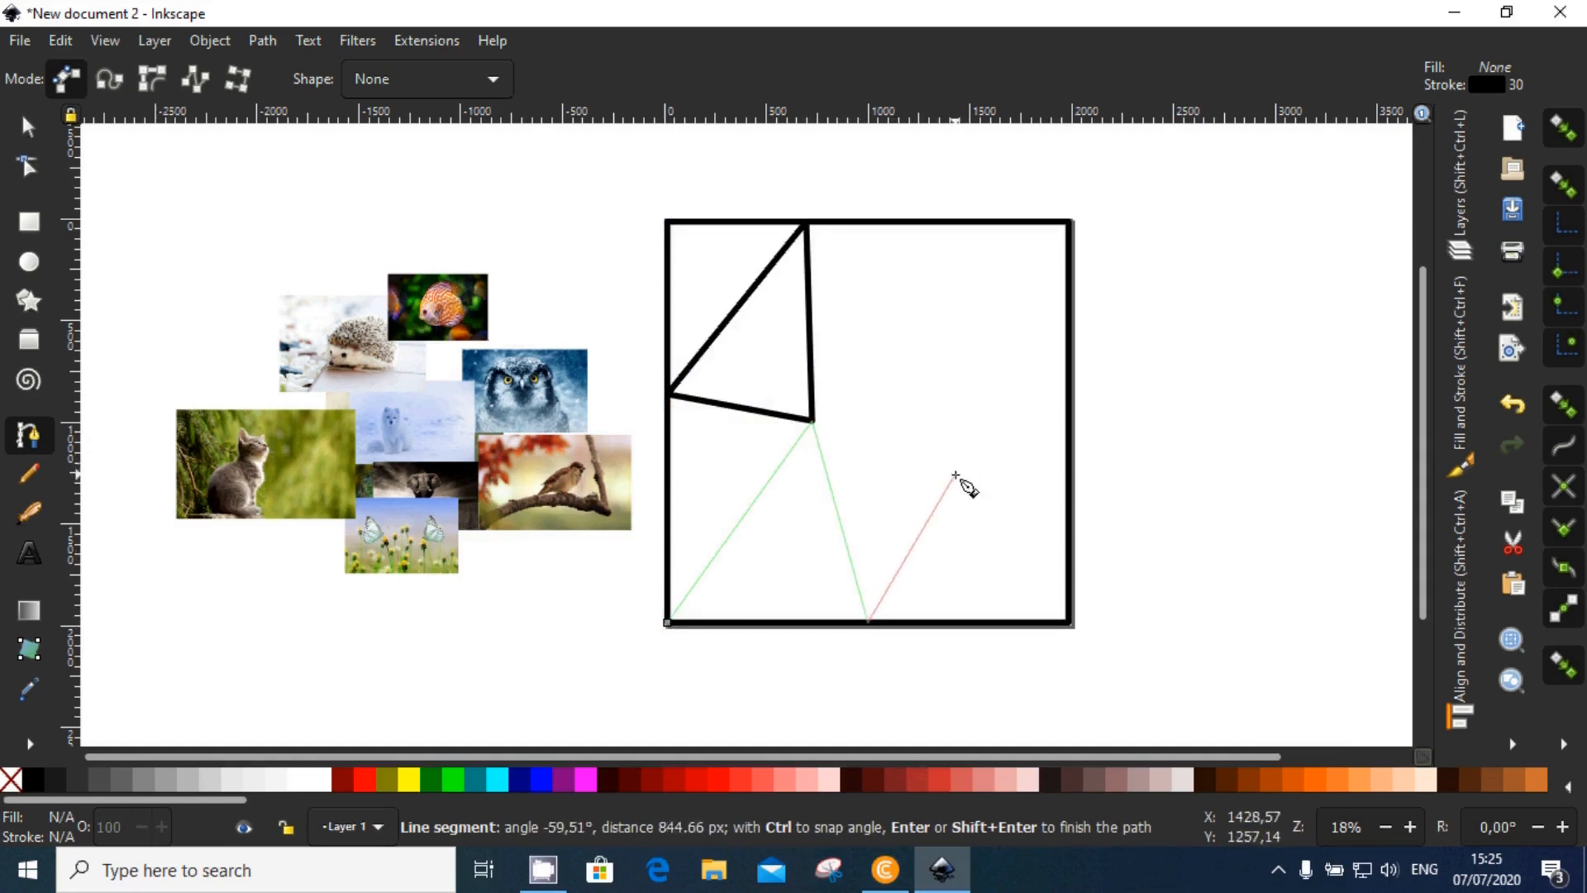
pyautogui.click(955, 475)
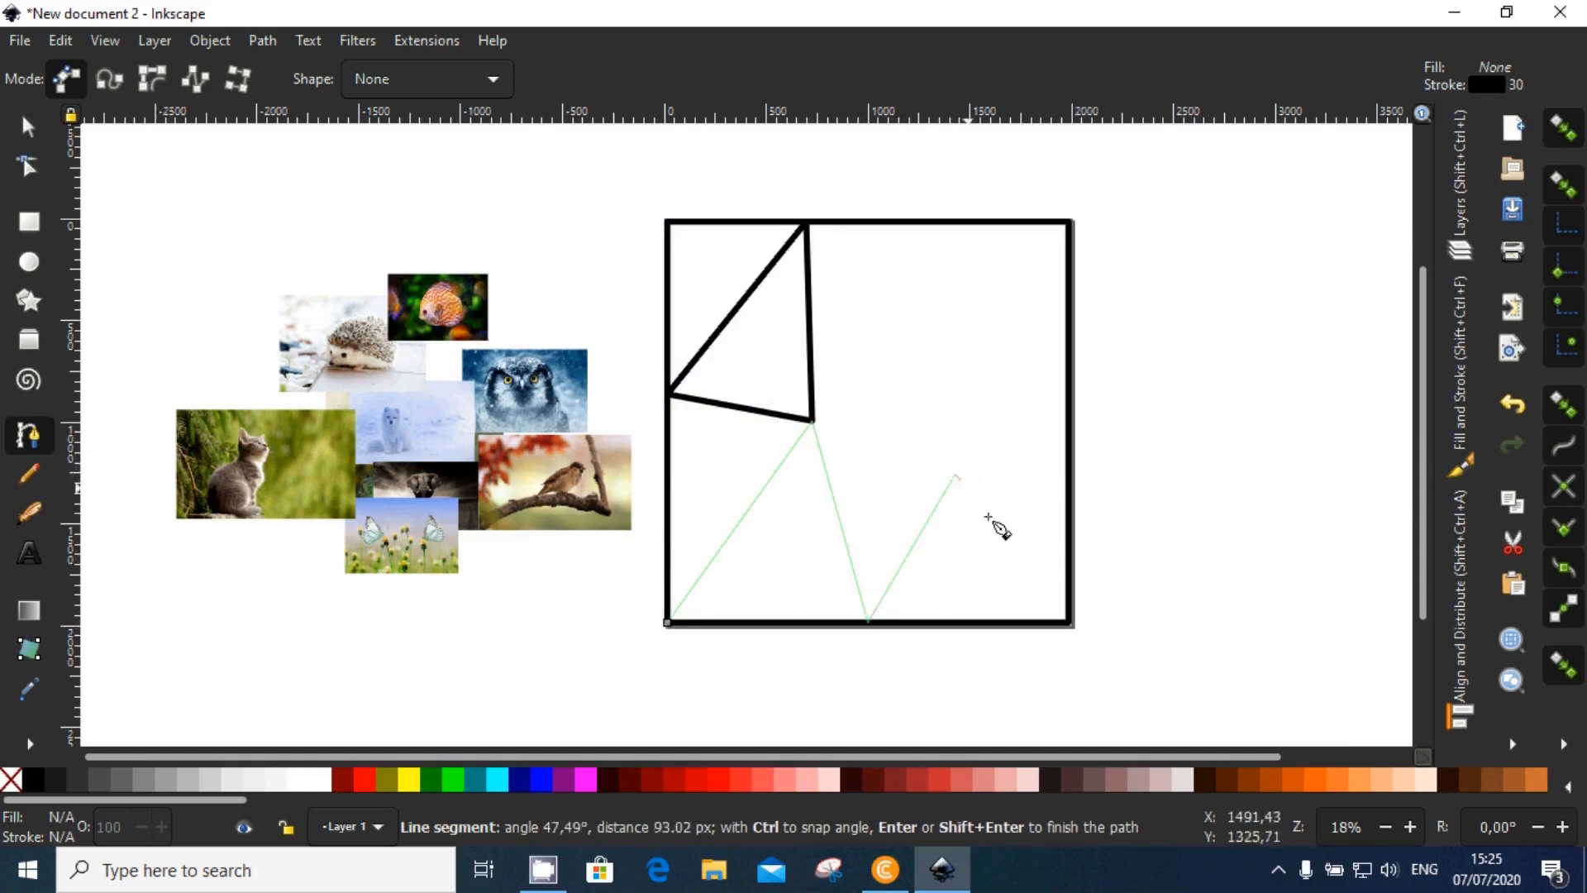
pyautogui.click(1067, 622)
pyautogui.press('Return')
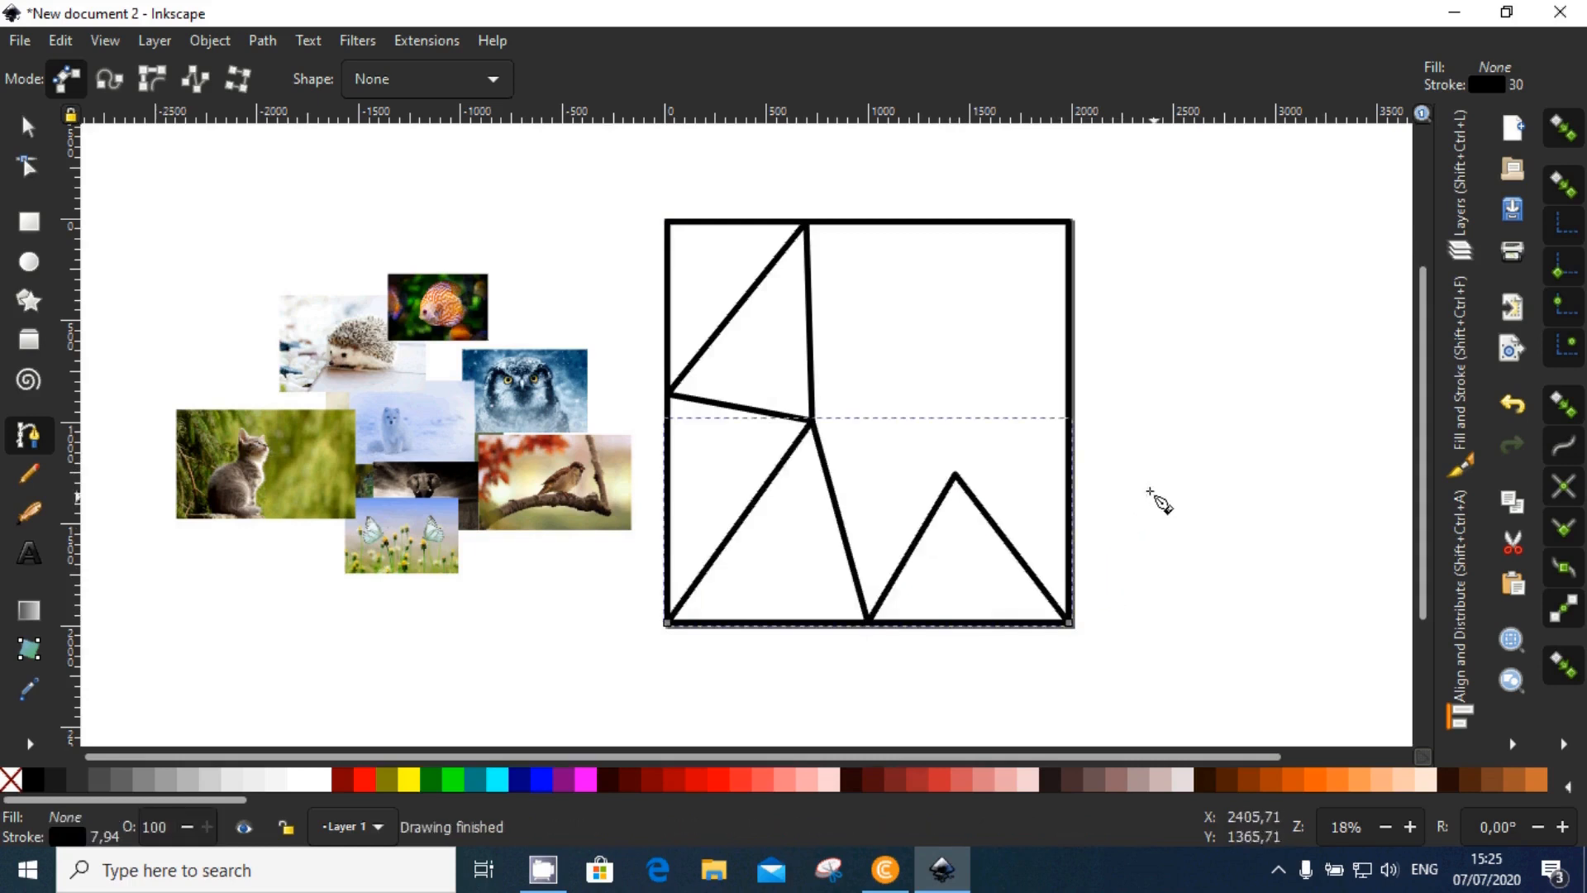
# Step: Draw a closed four-sided shape from the triangle's inner vertex through the zigzag's peak, the right edge's midpoint and an interior point above
pyautogui.click(811, 422)
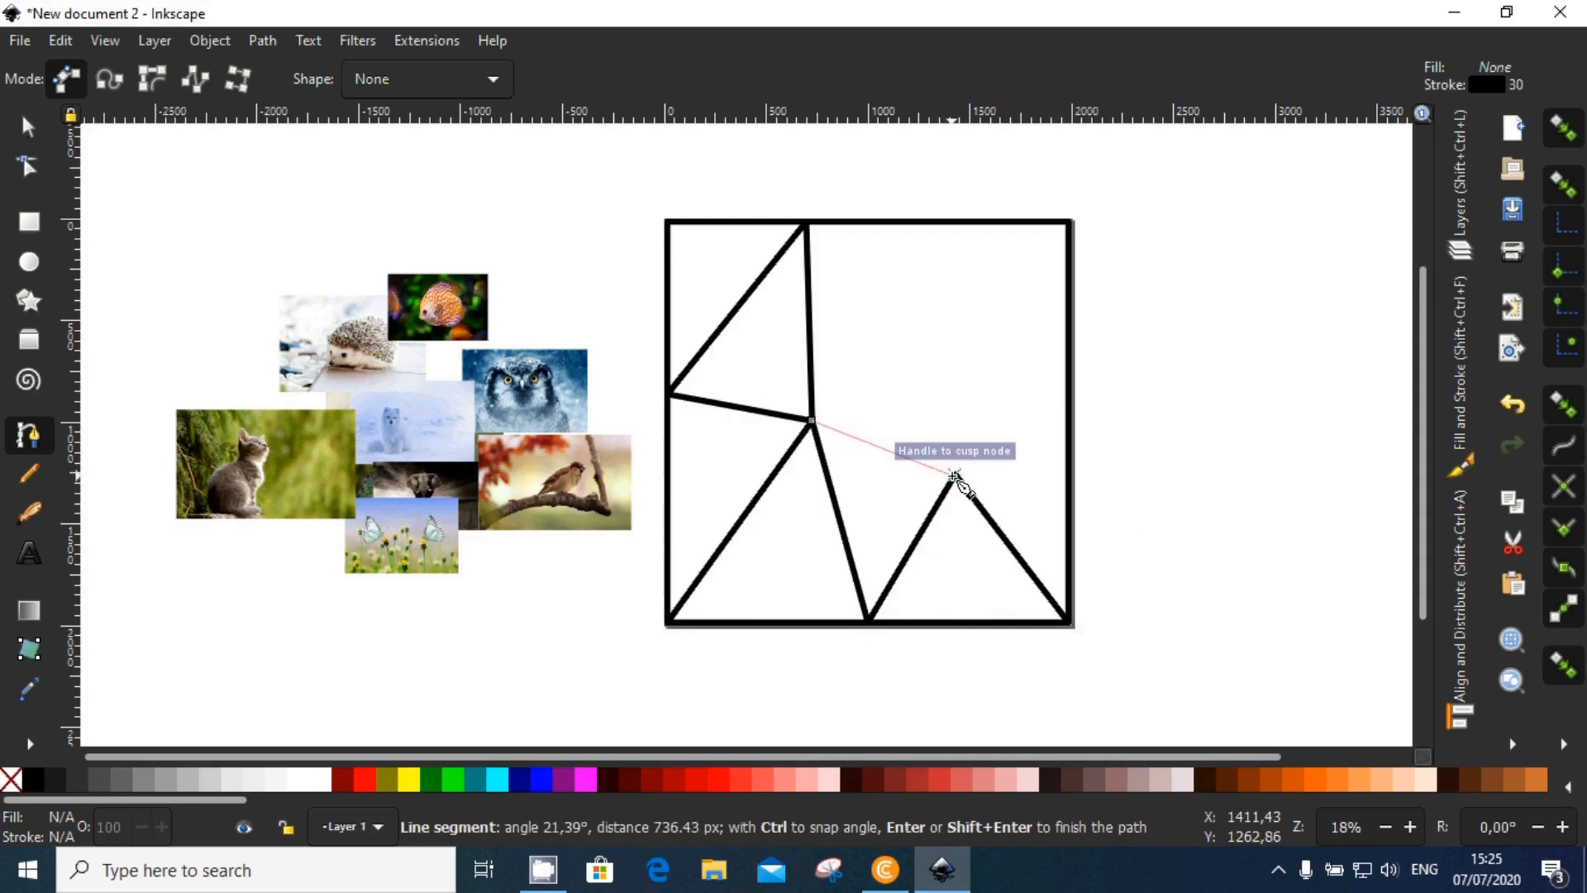
pyautogui.click(955, 476)
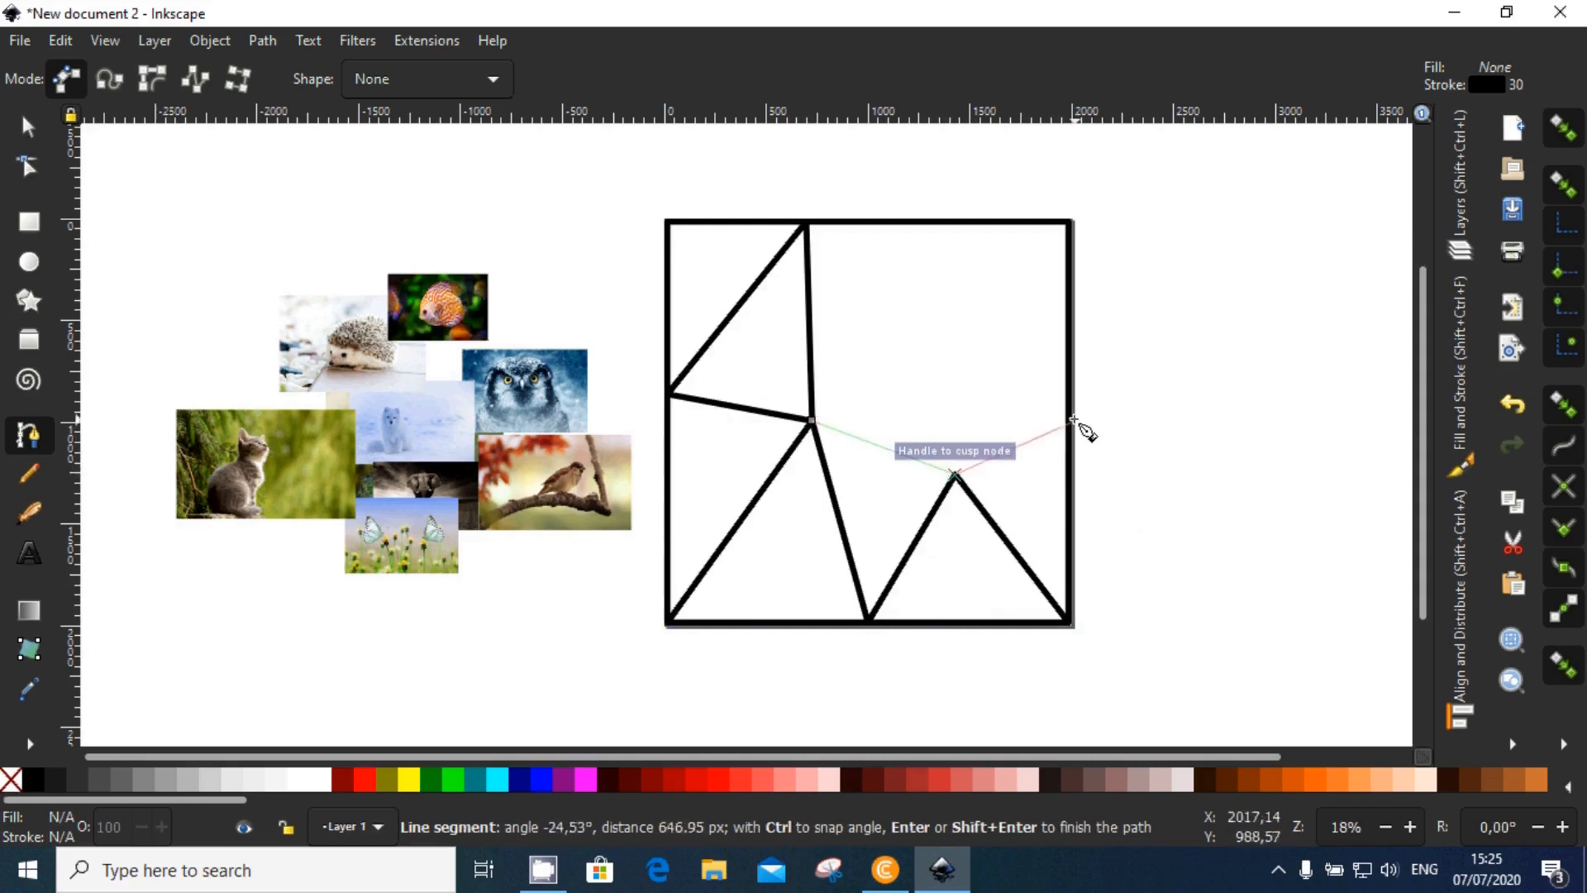
pyautogui.click(1067, 421)
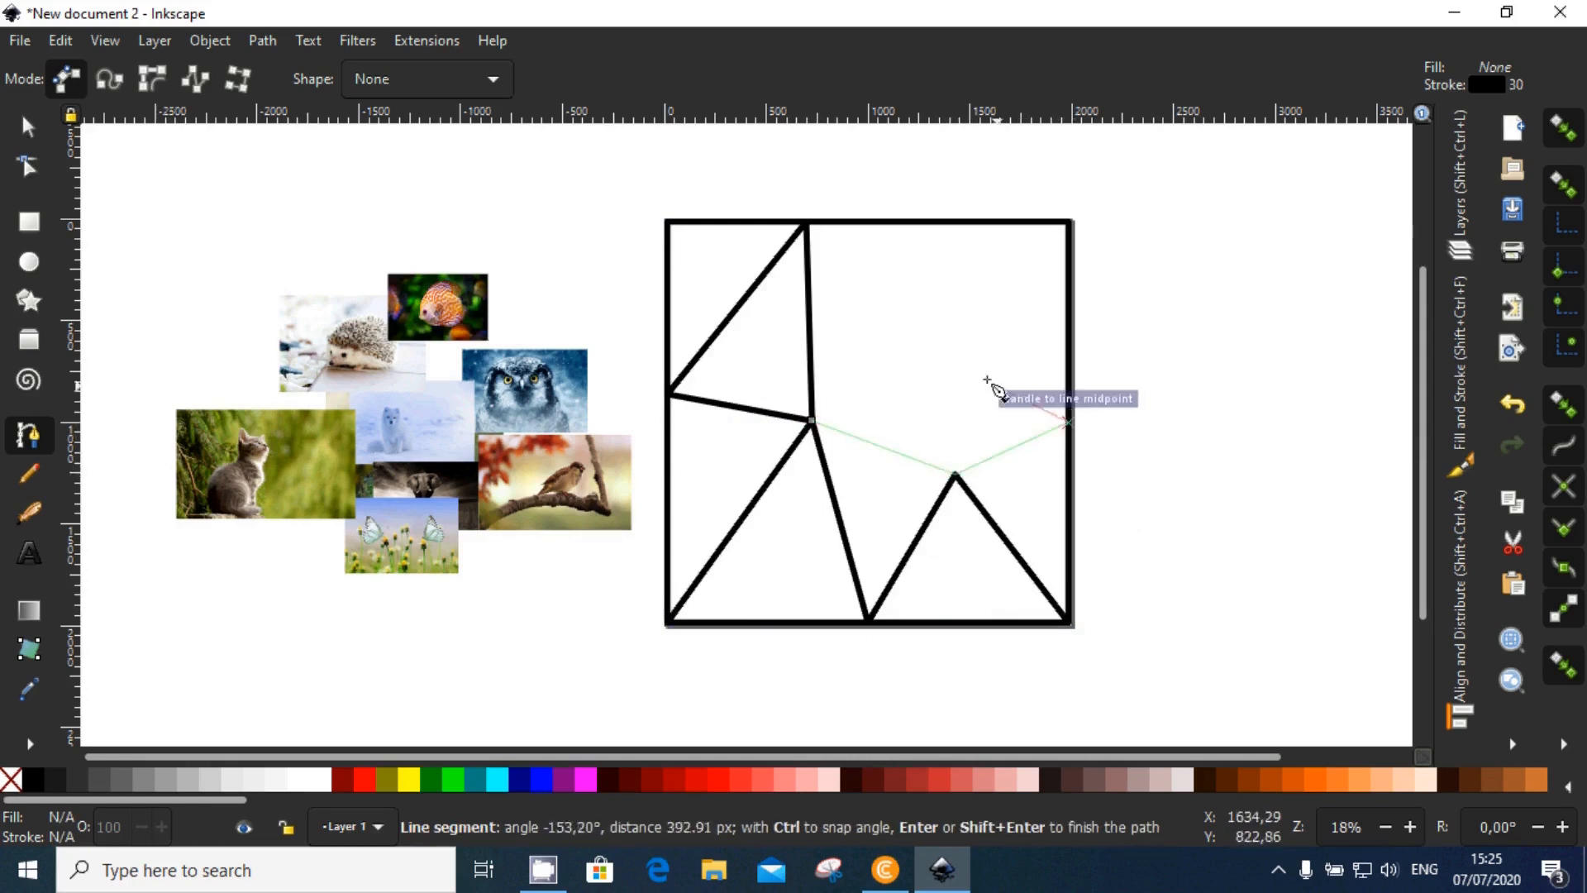
pyautogui.click(933, 341)
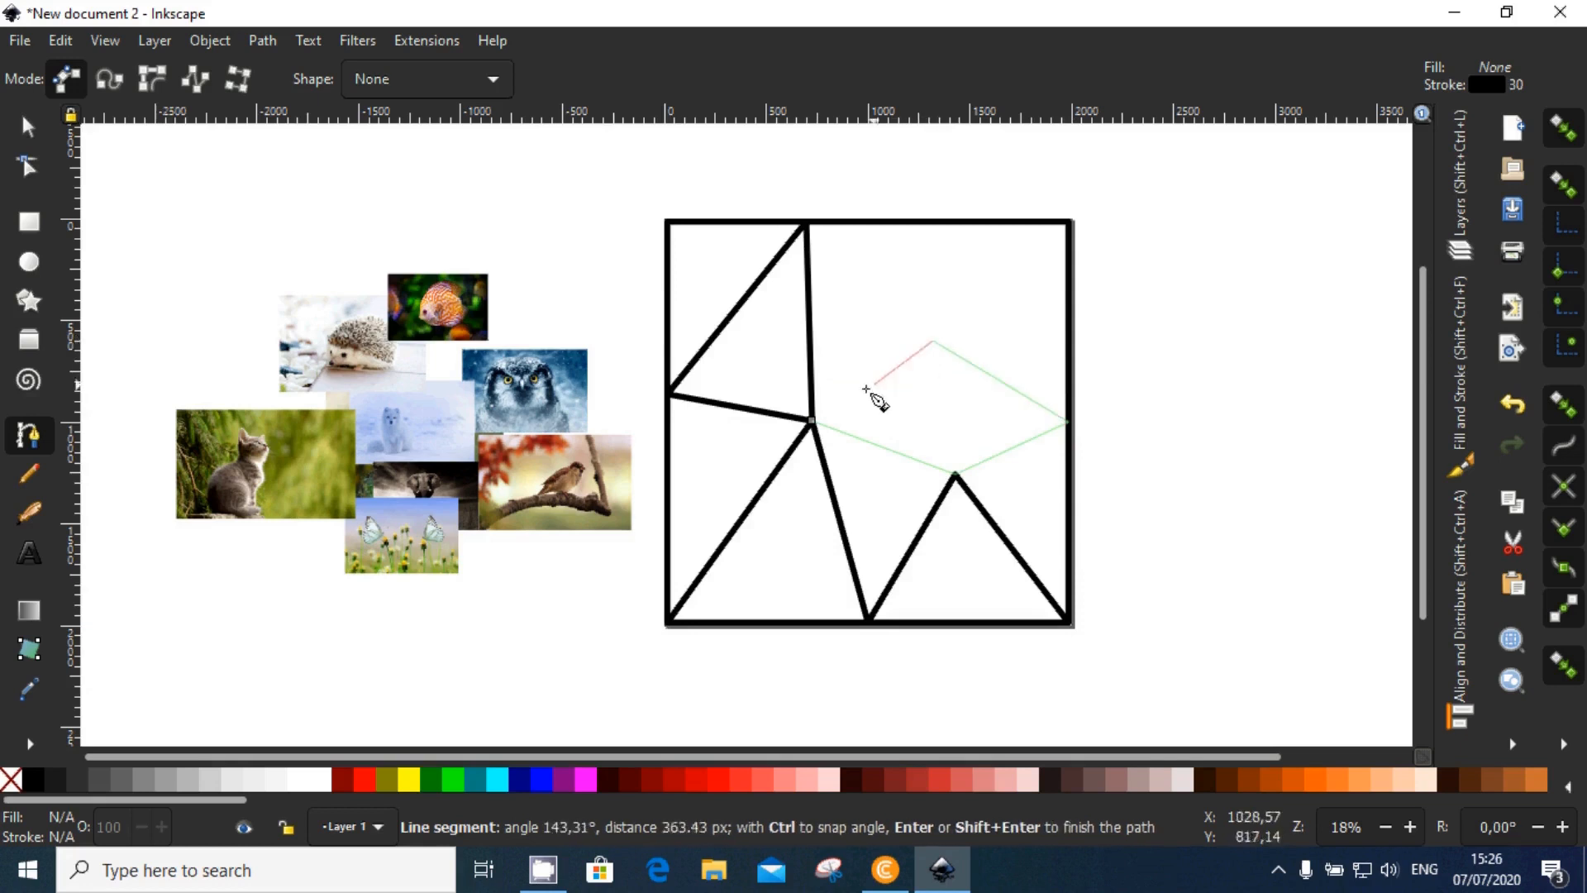
pyautogui.click(812, 422)
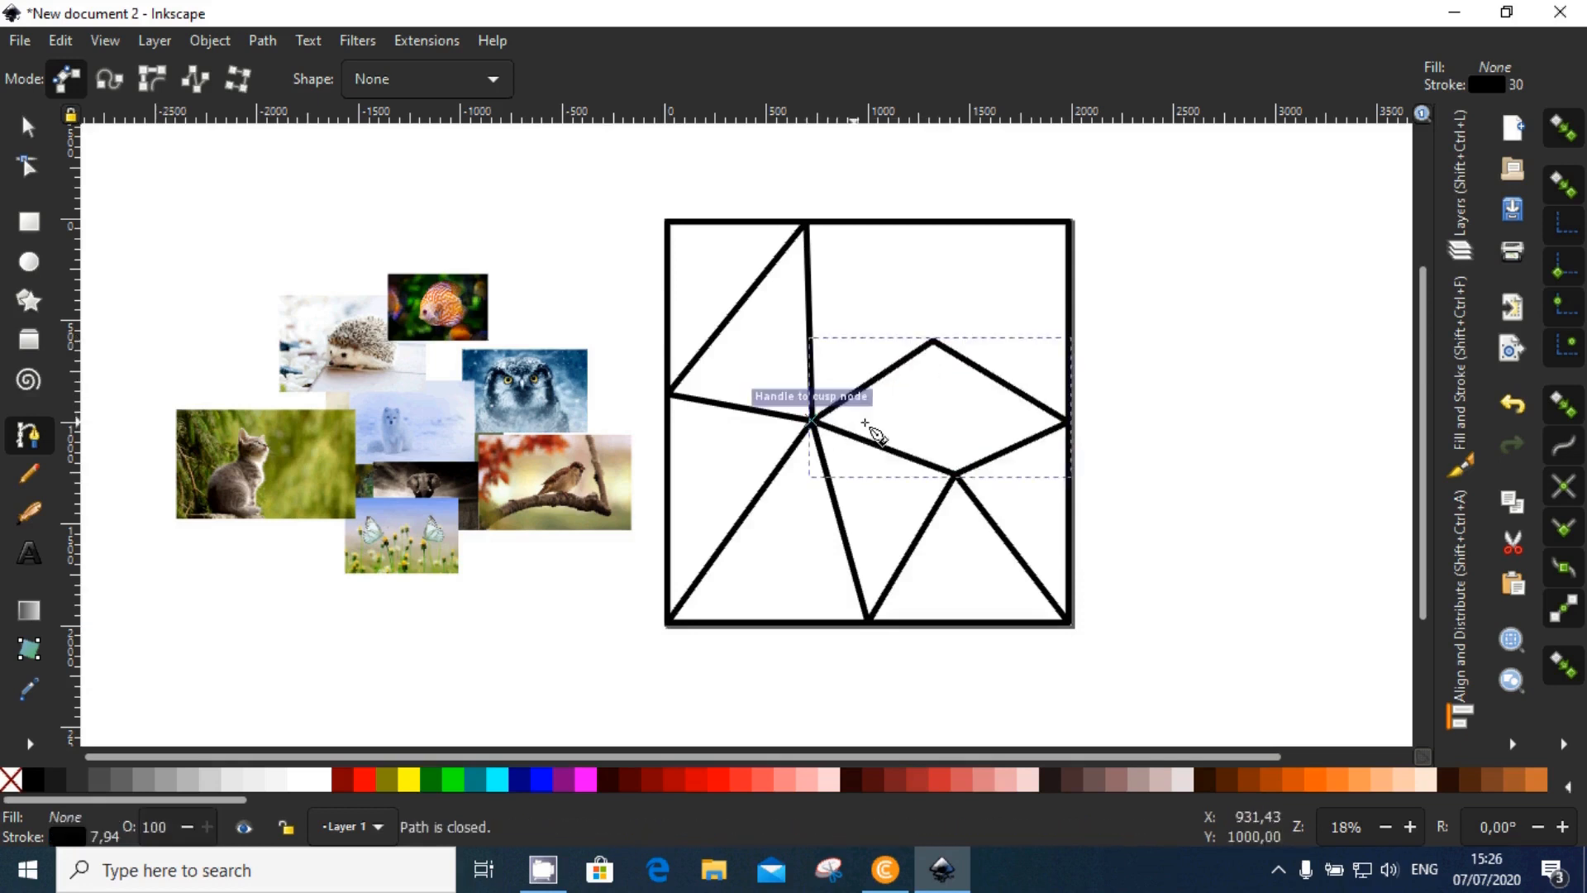
# Step: Draw a V-shaped line from the triangle's top vertex through the four-sided shape's upper vertex to the square's upper-right corner, and deselect it
pyautogui.click(806, 224)
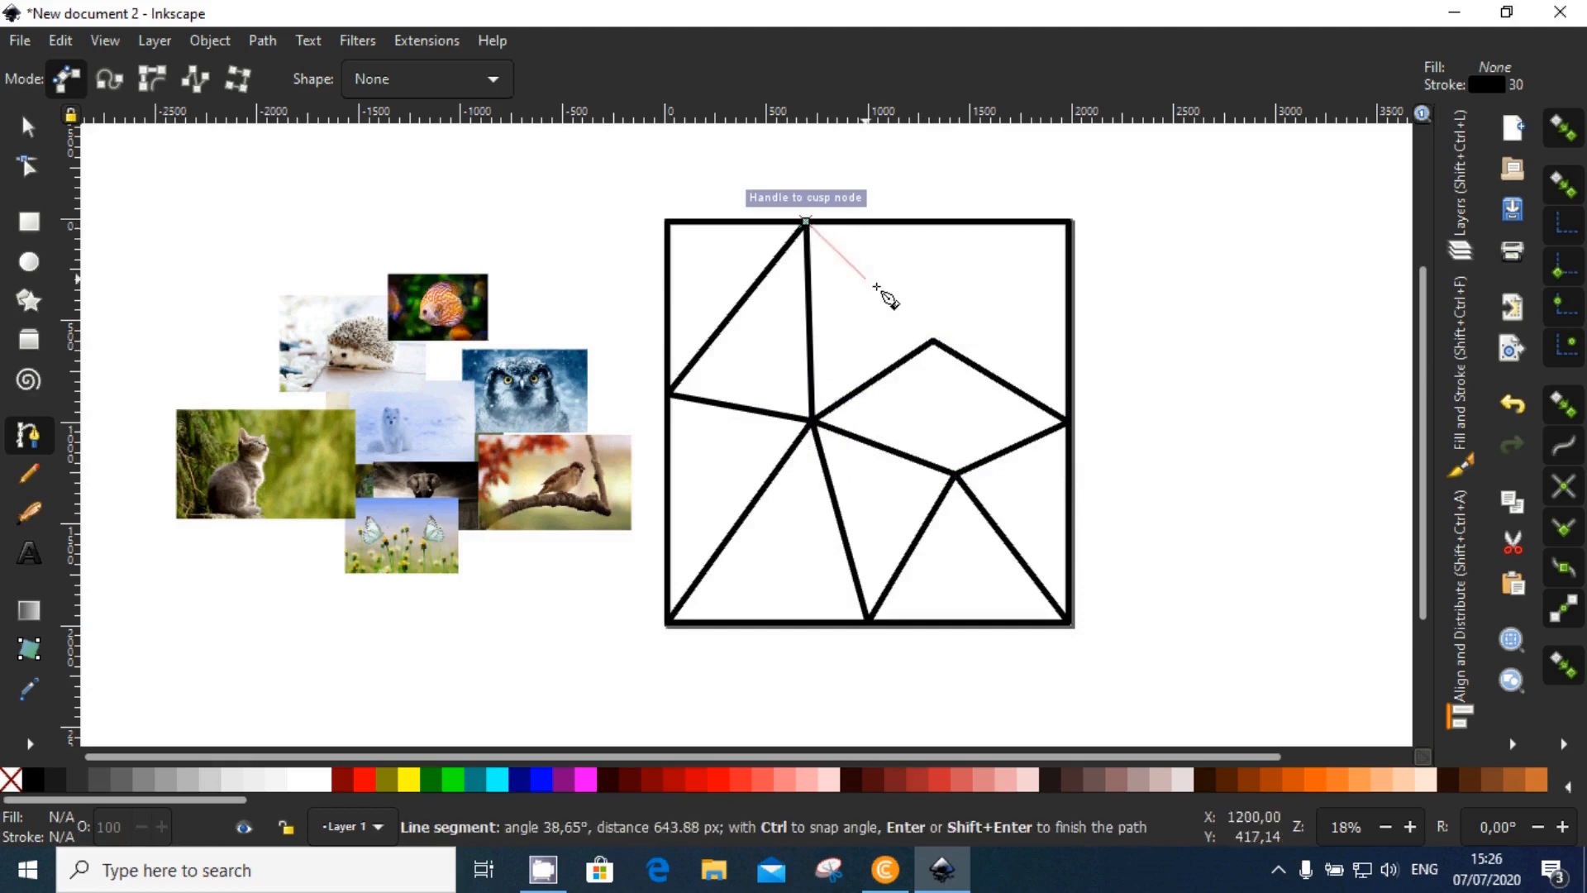
pyautogui.click(934, 342)
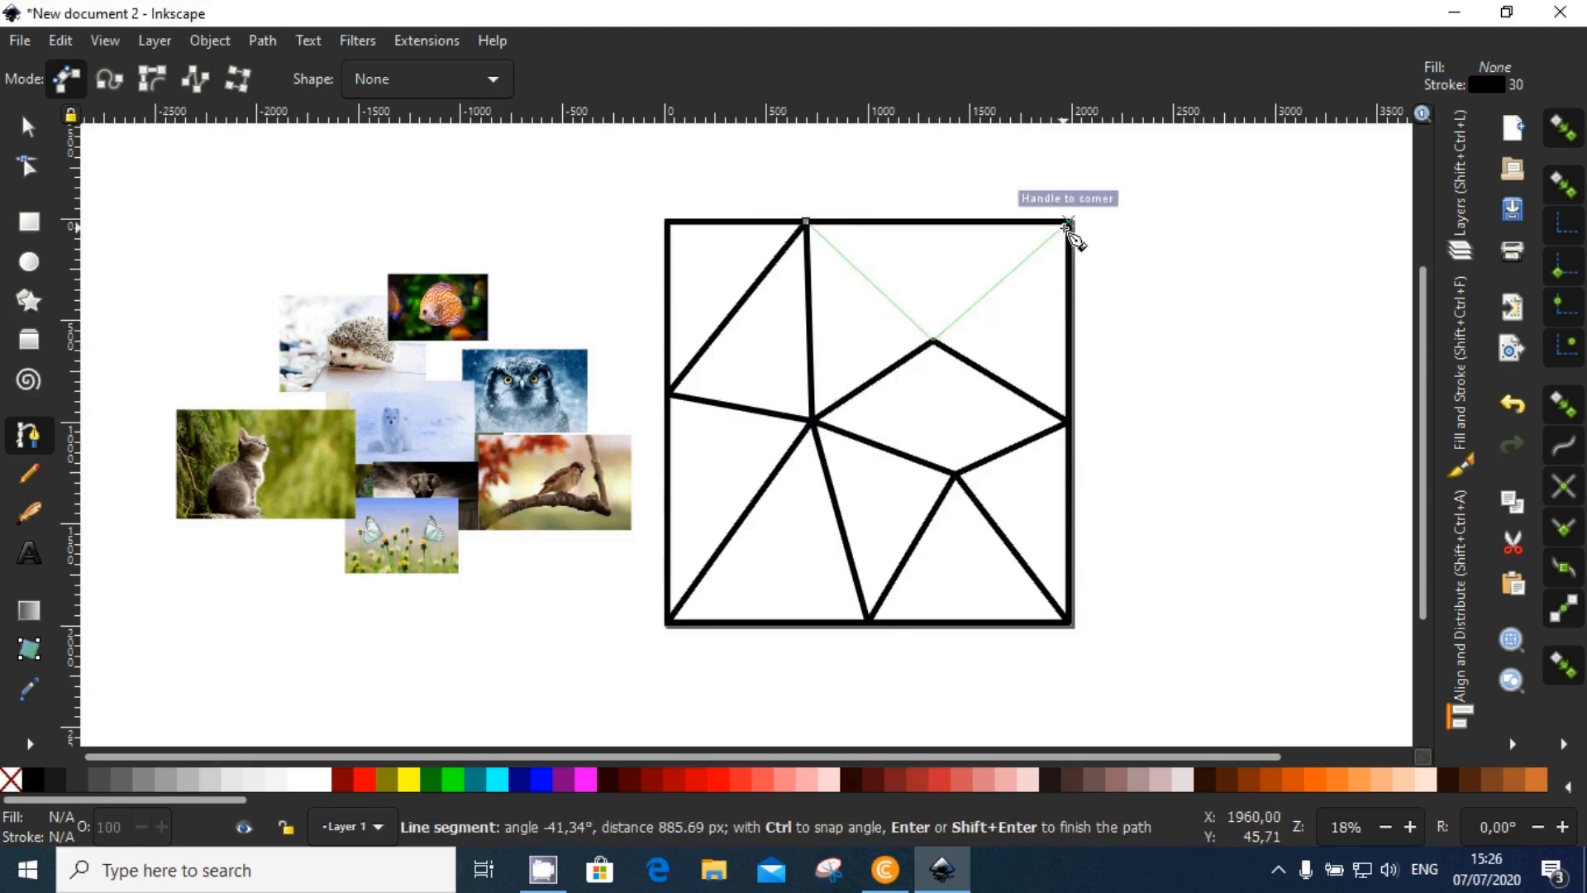
pyautogui.click(1069, 225)
pyautogui.press('Return')
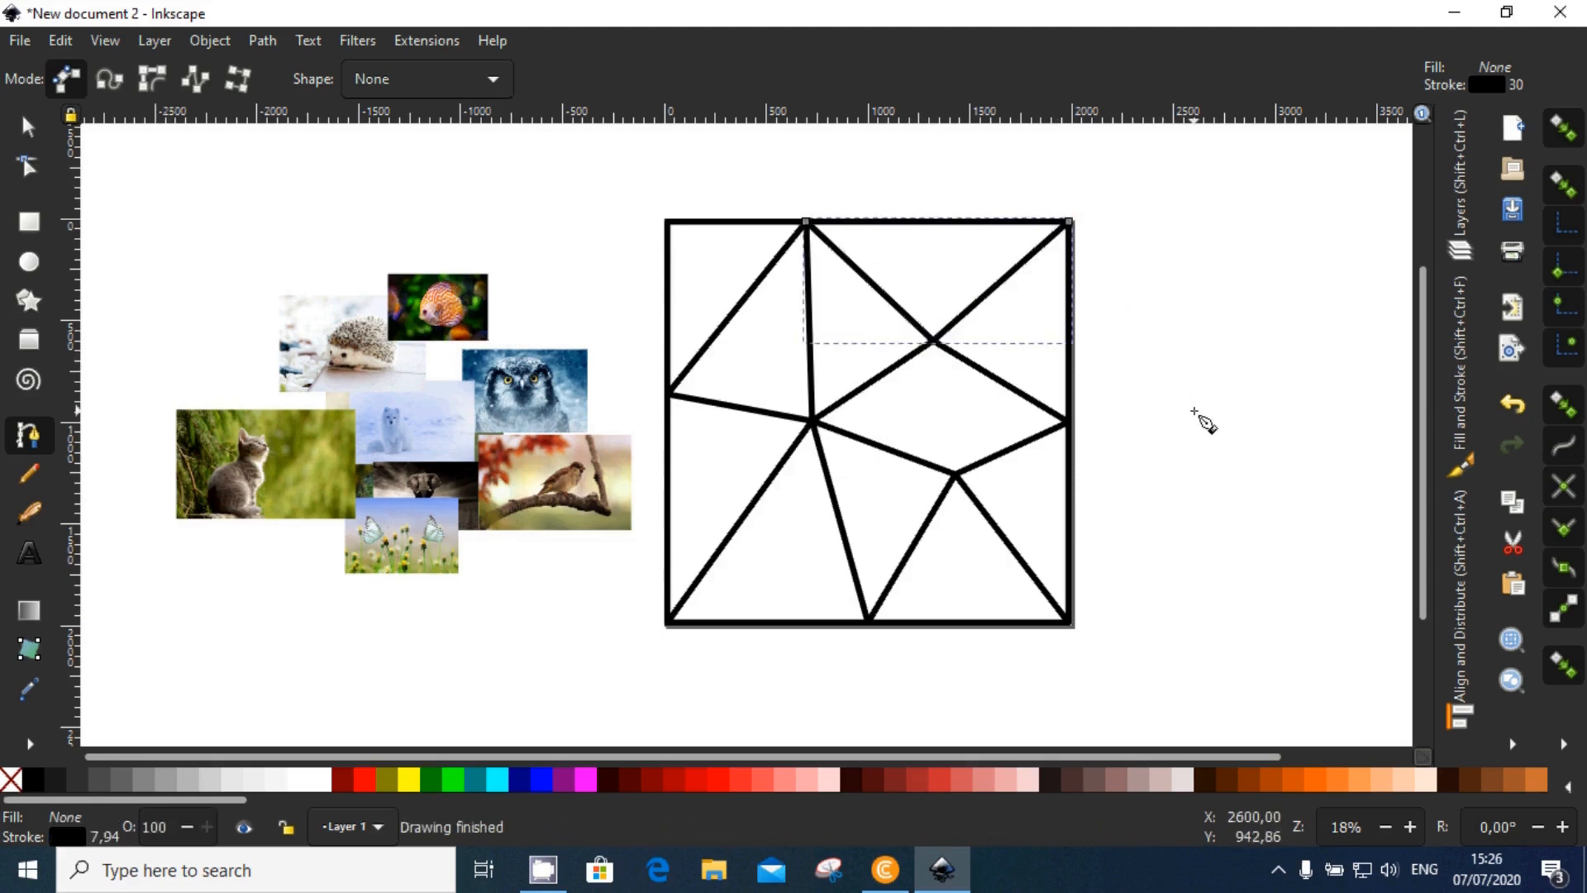
pyautogui.click(27, 128)
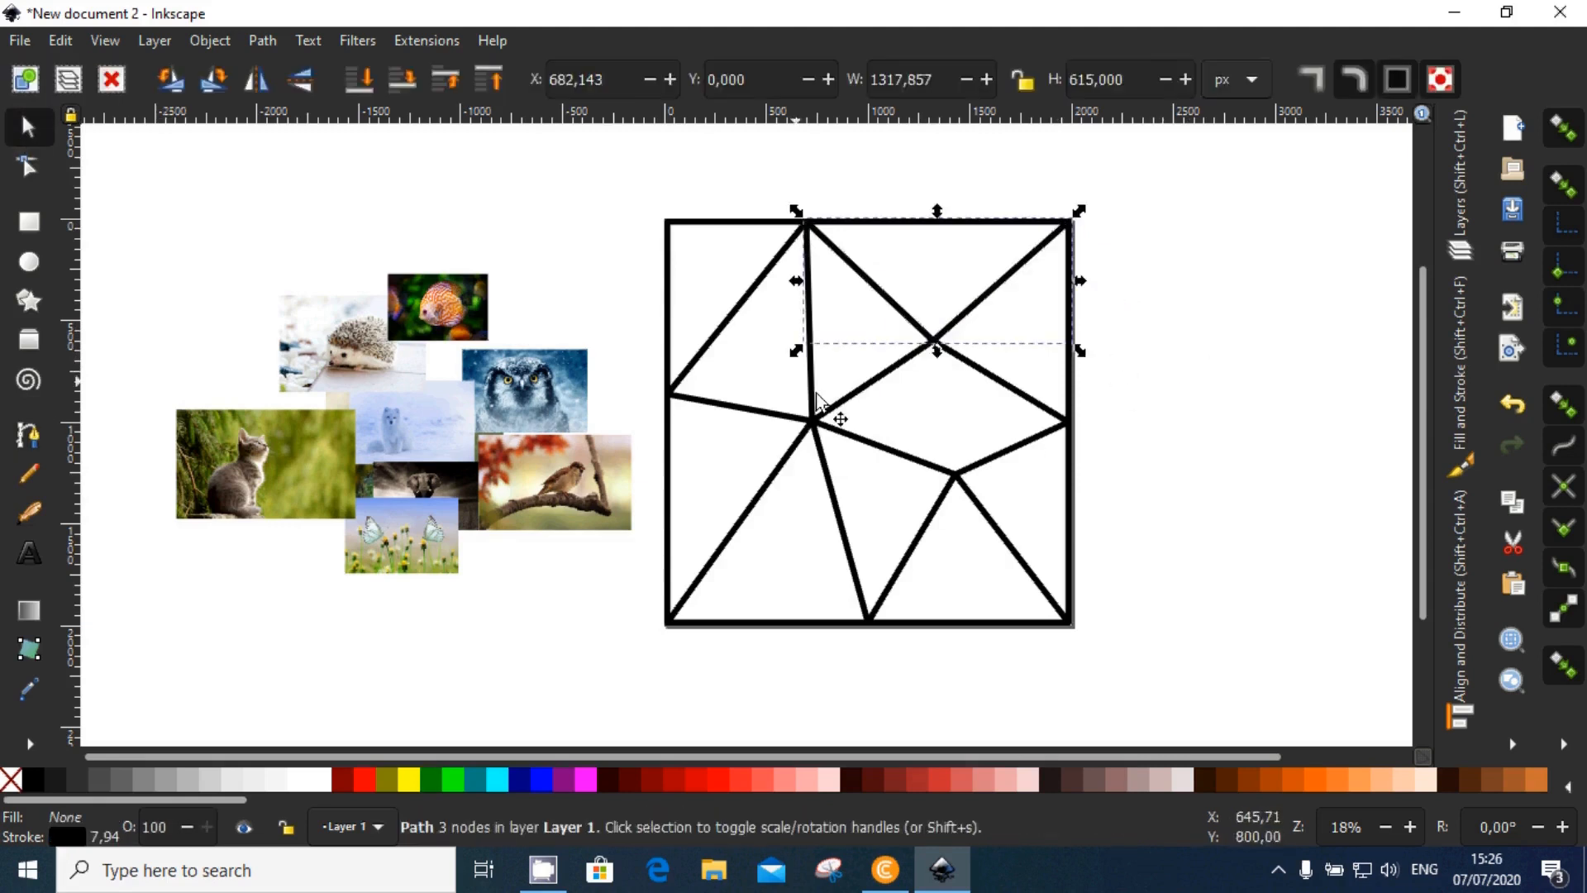
pyautogui.click(1180, 488)
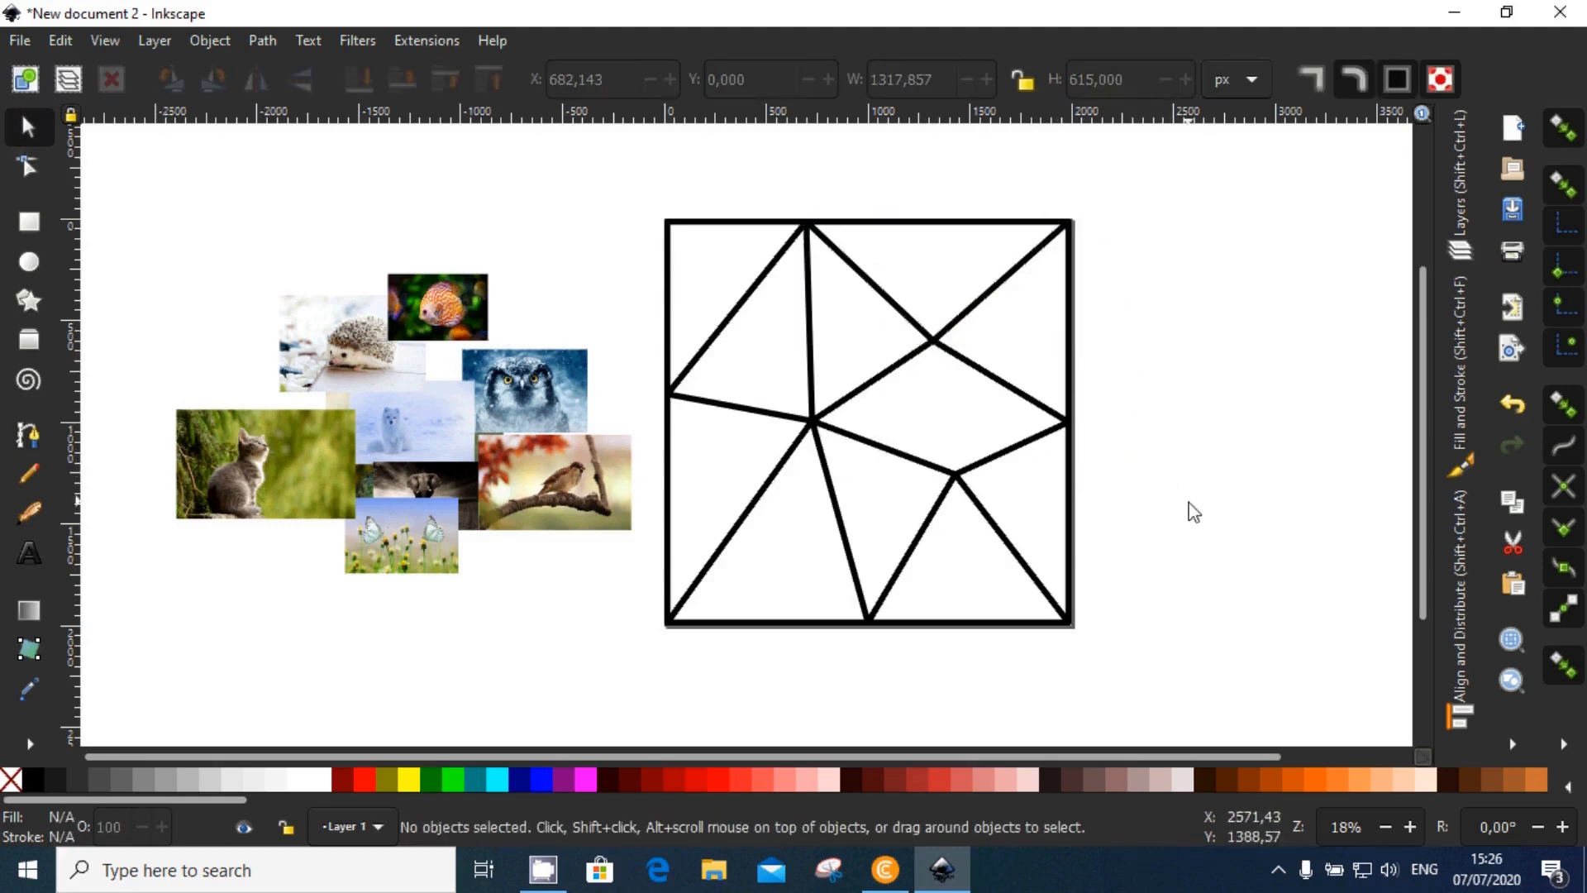
# Step: Select the square and all the drawn lines and combine them into a single path
pyautogui.scroll(1, 957, 505)
pyautogui.scroll(1, 956, 502)
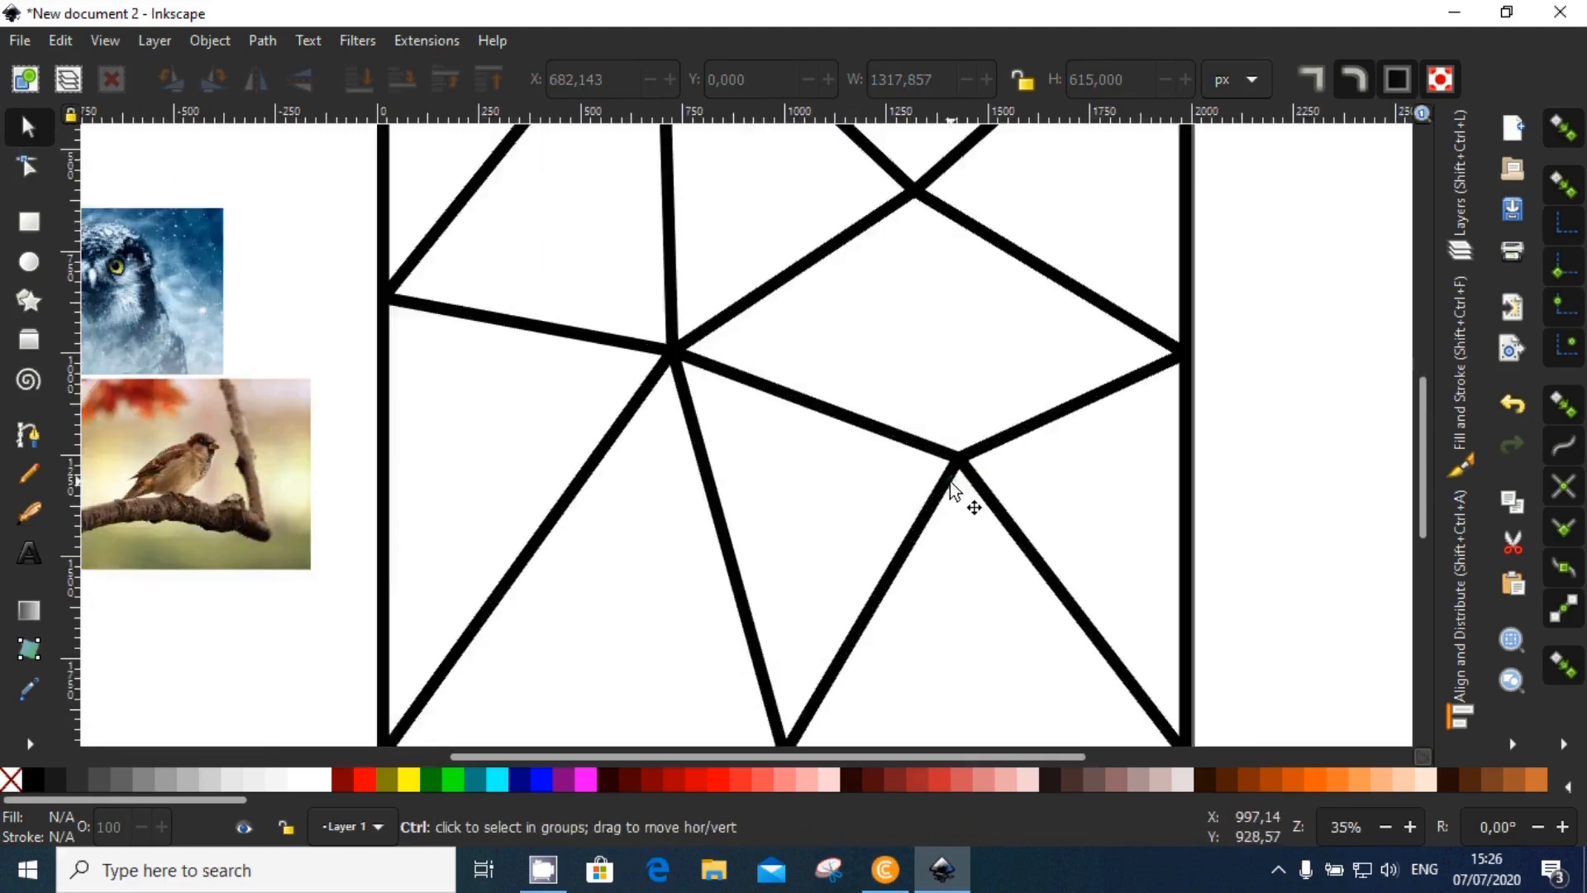
pyautogui.scroll(-2, 957, 492)
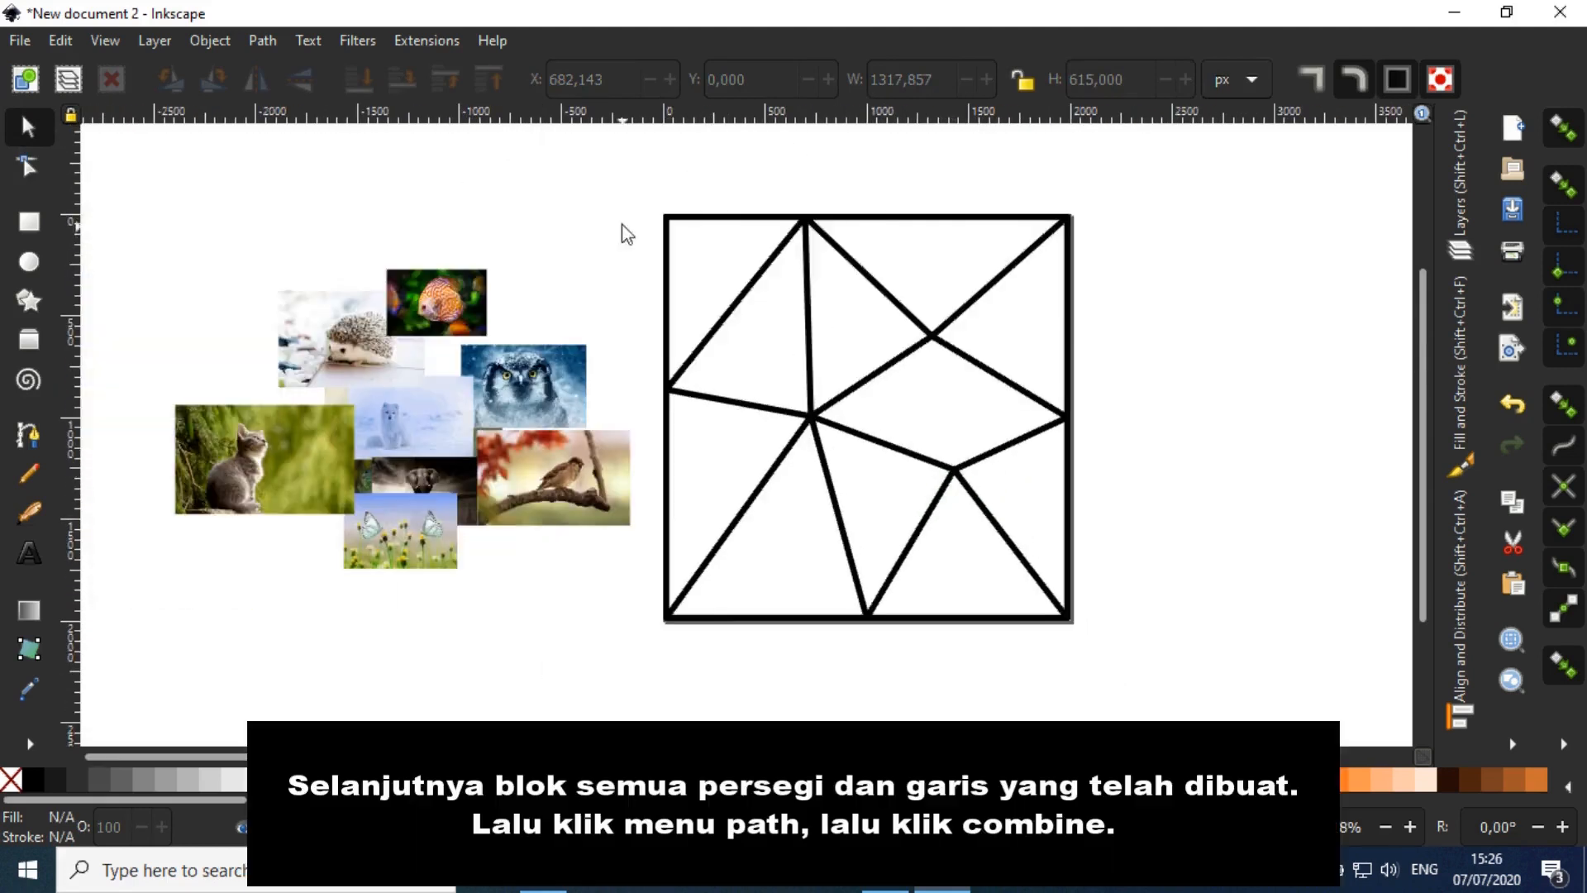
pyautogui.moveTo(635, 189)
pyautogui.mouseDown()
pyautogui.moveTo(771, 355)
pyautogui.moveTo(1126, 676)
pyautogui.mouseUp()
pyautogui.scroll(1, 932, 362)
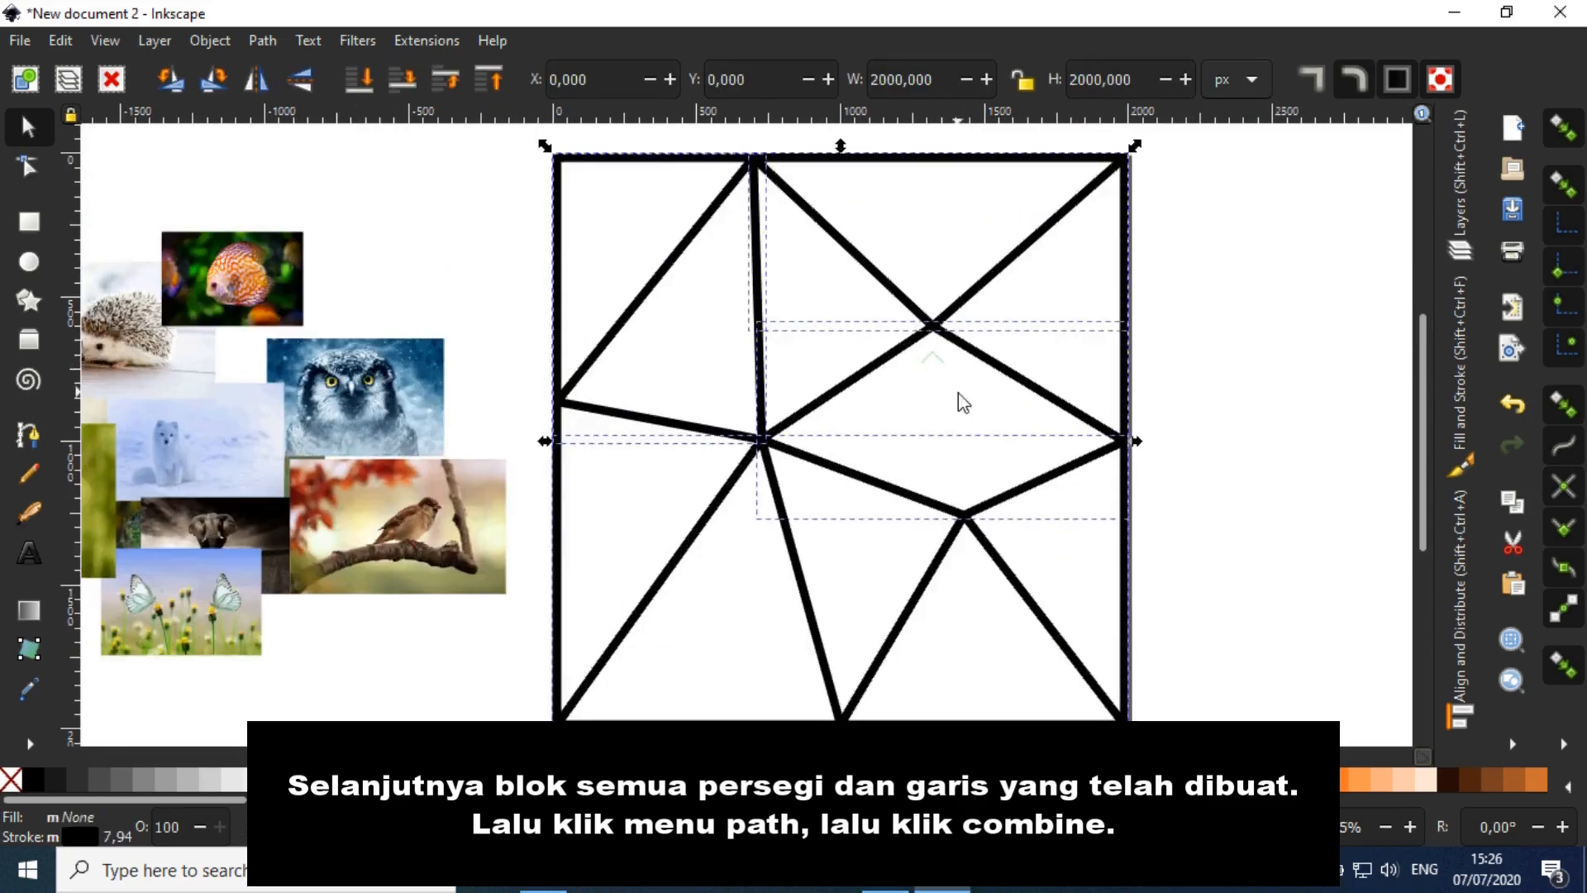
pyautogui.click(263, 42)
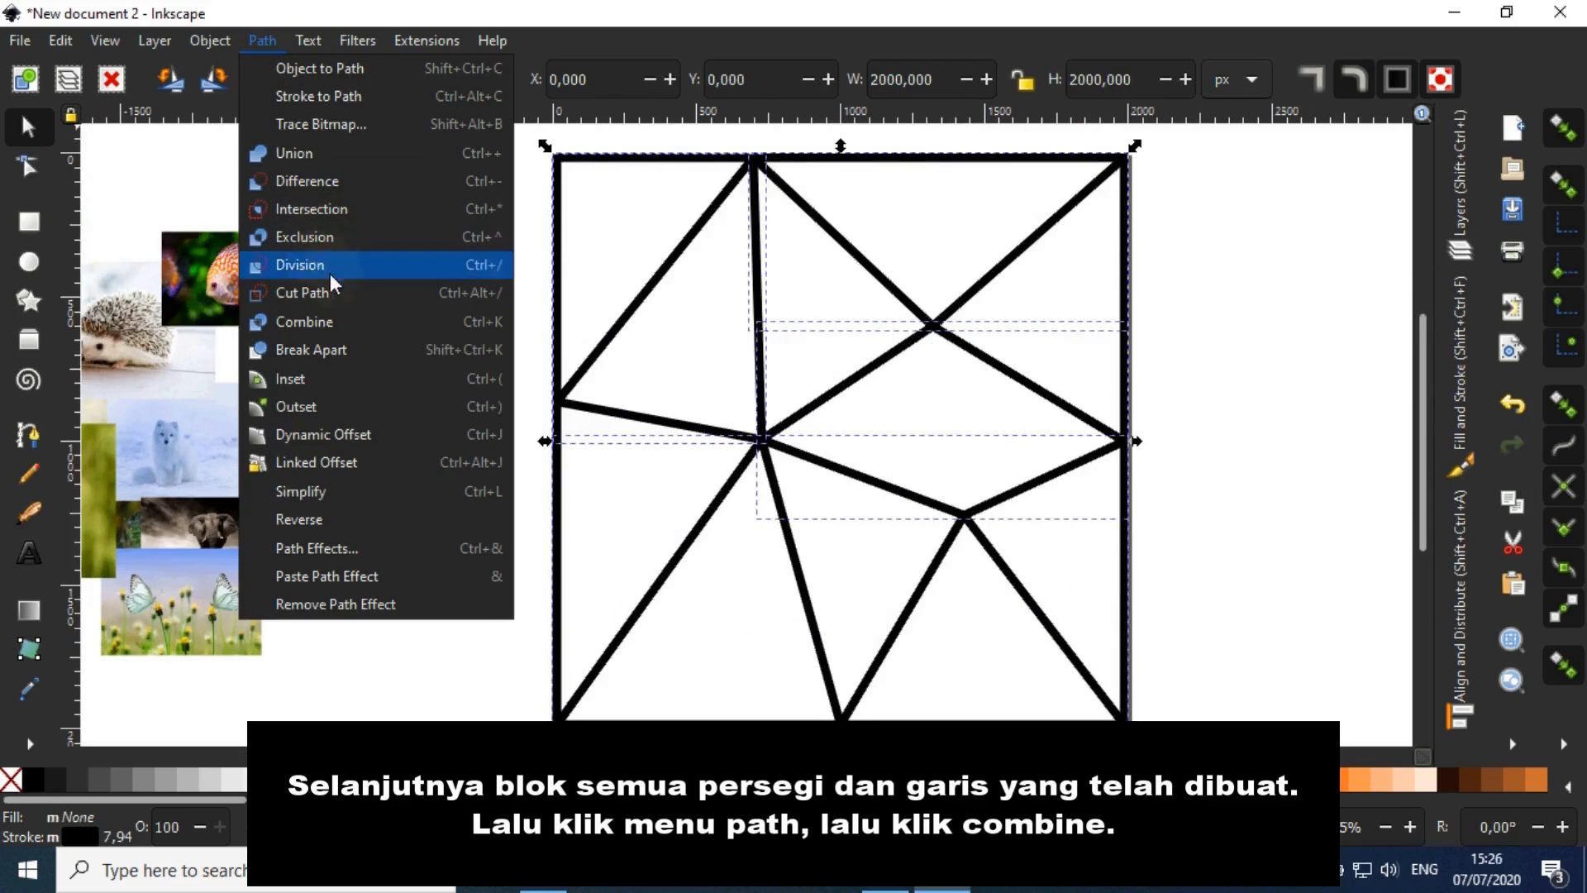
pyautogui.click(334, 323)
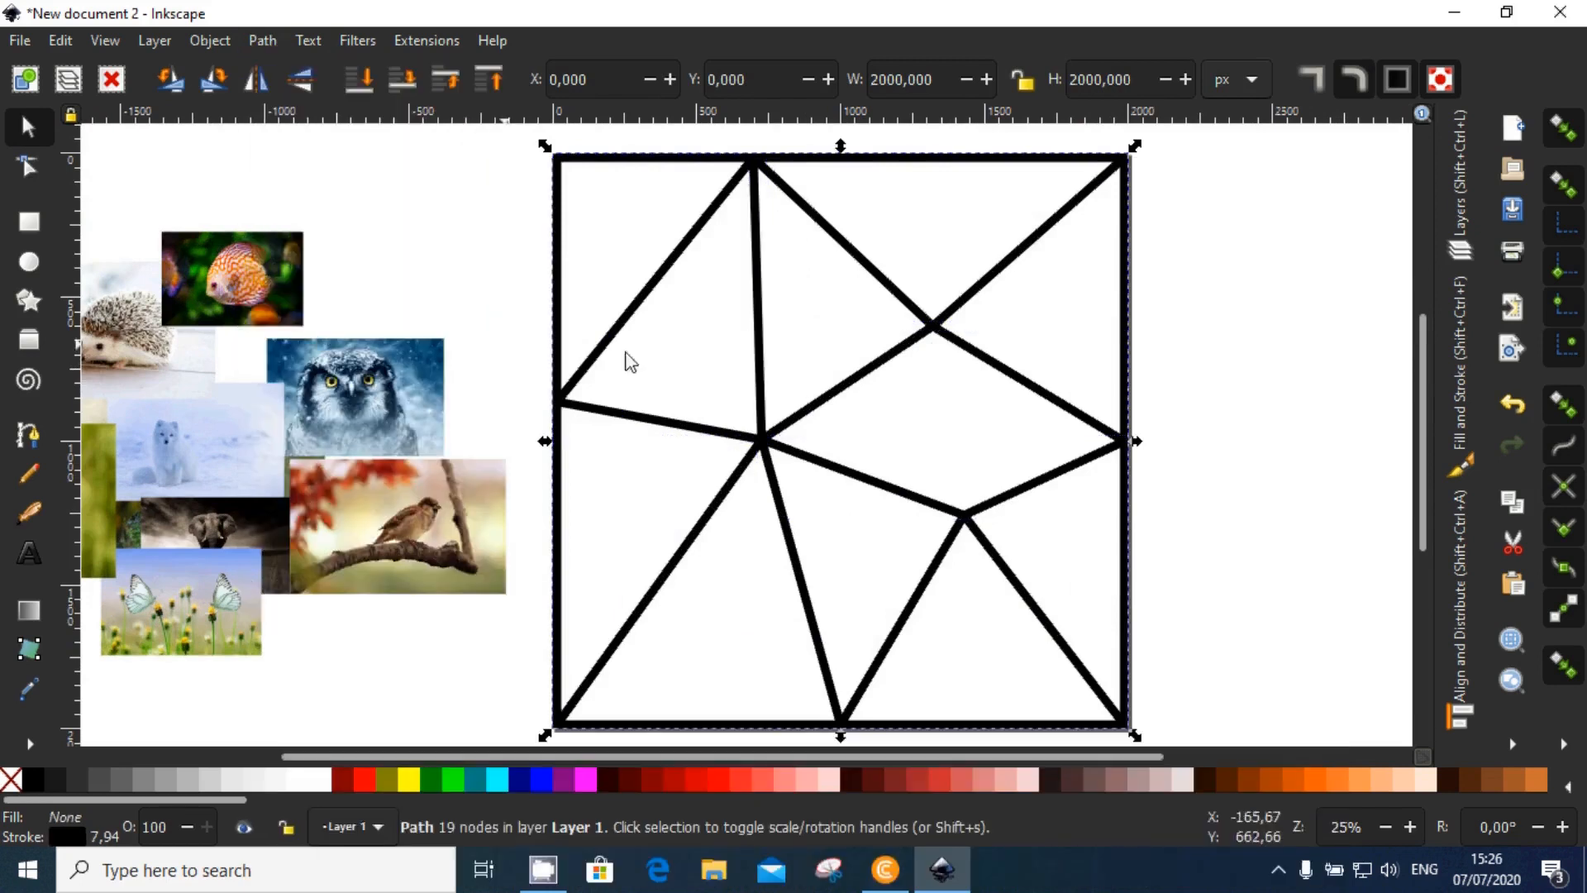
pyautogui.keyDown('ctrl'); pyautogui.scroll(-1, 1000, 341); pyautogui.keyUp('ctrl')
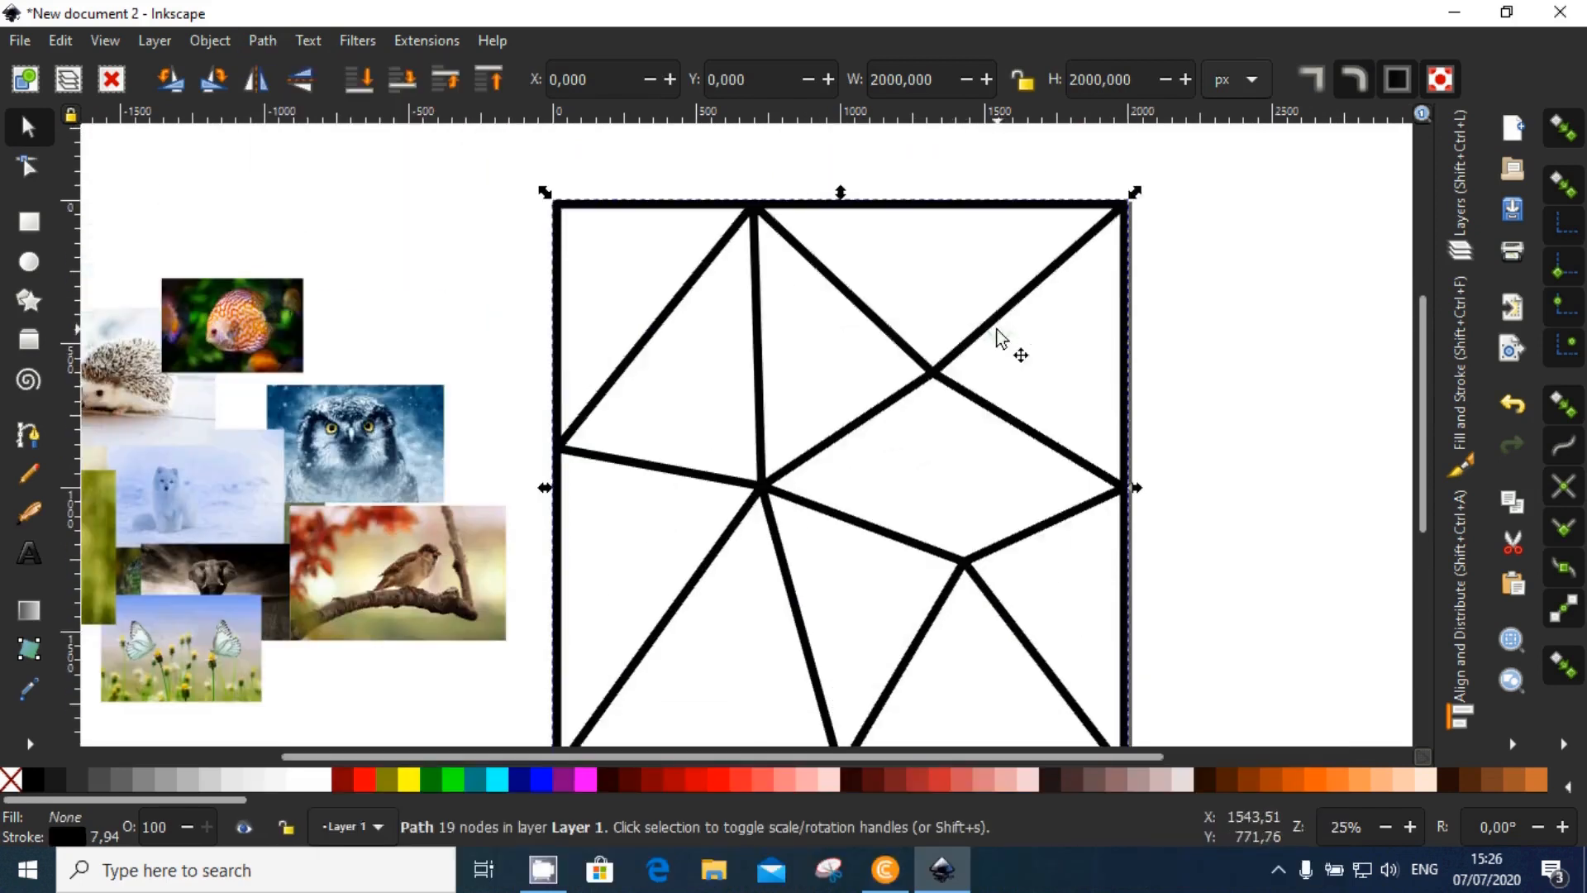
# Step: Draw a square about 2206 px wide enclosing the combined line path and fill it with dark gray
pyautogui.click(1129, 454)
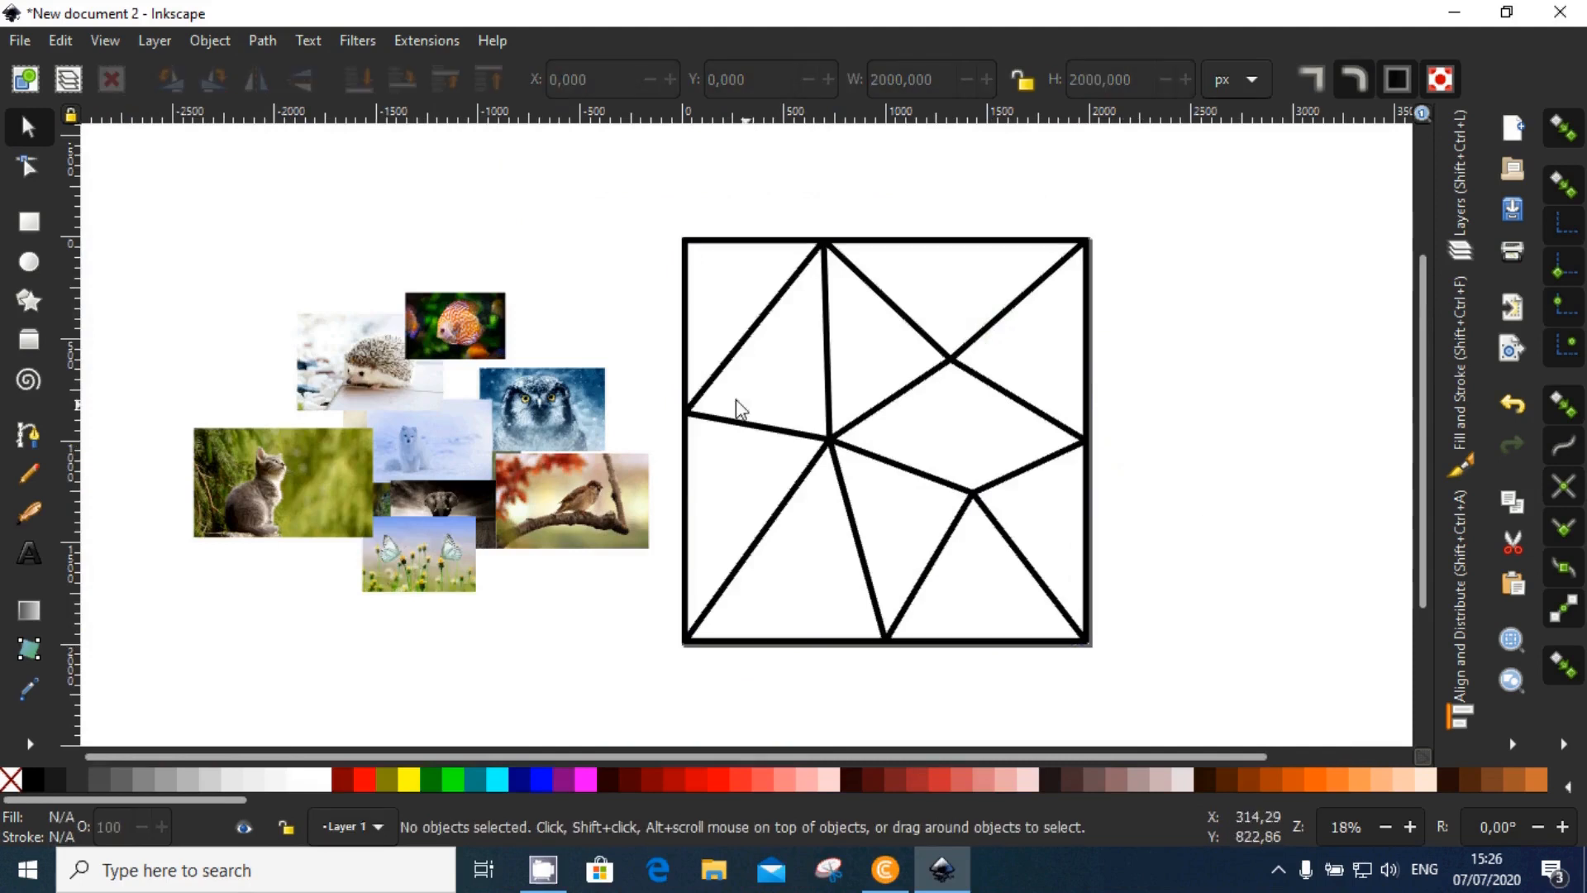
pyautogui.click(36, 221)
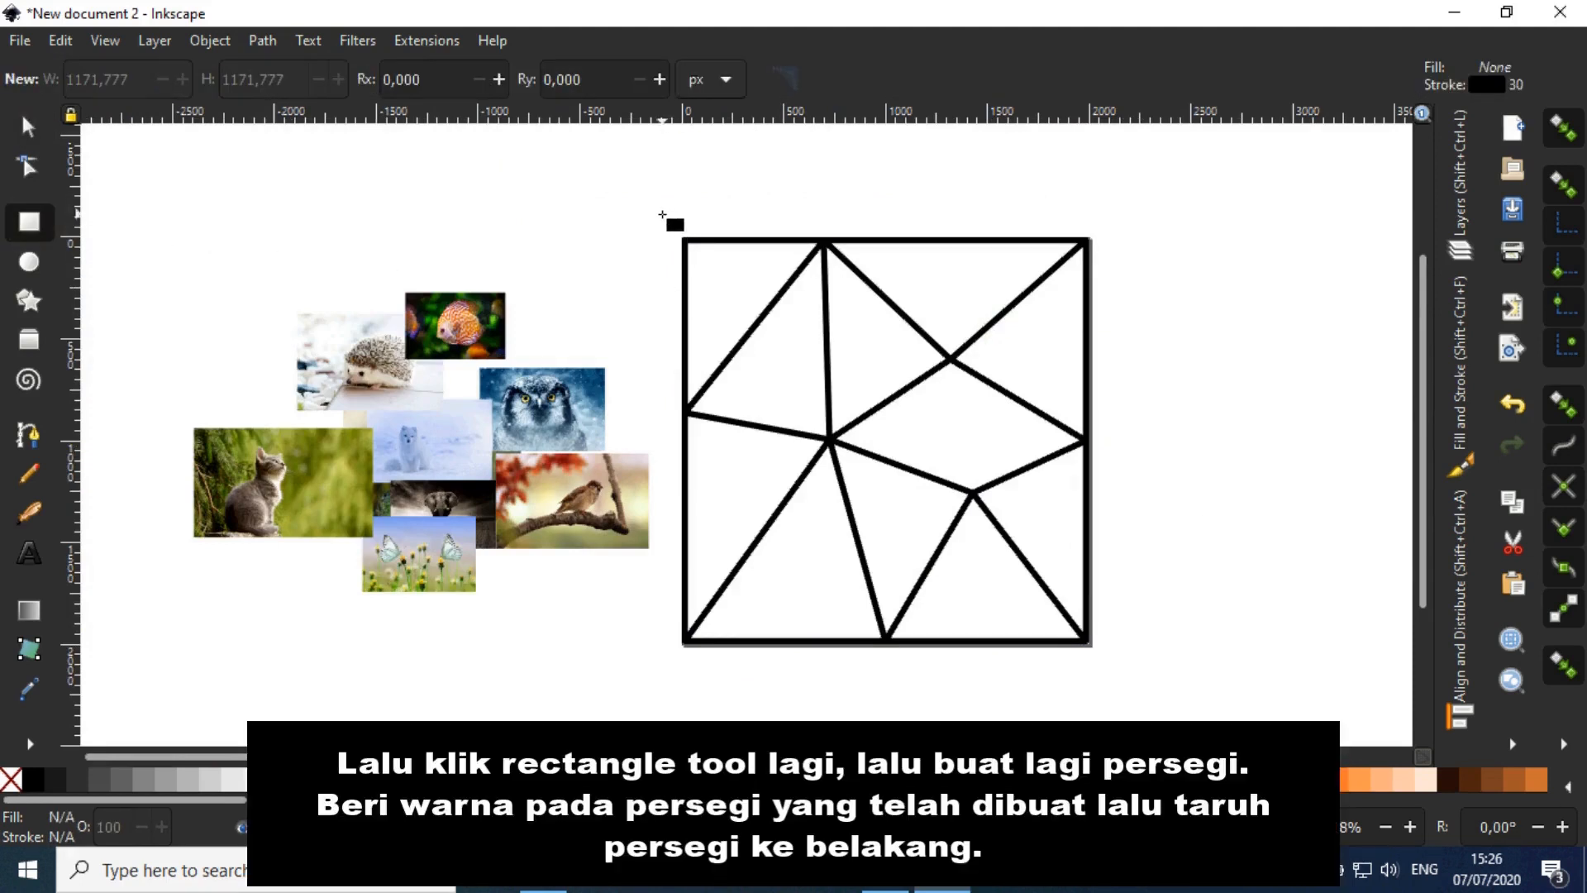
pyautogui.moveTo(662, 214); pyautogui.dragTo(1181, 665)
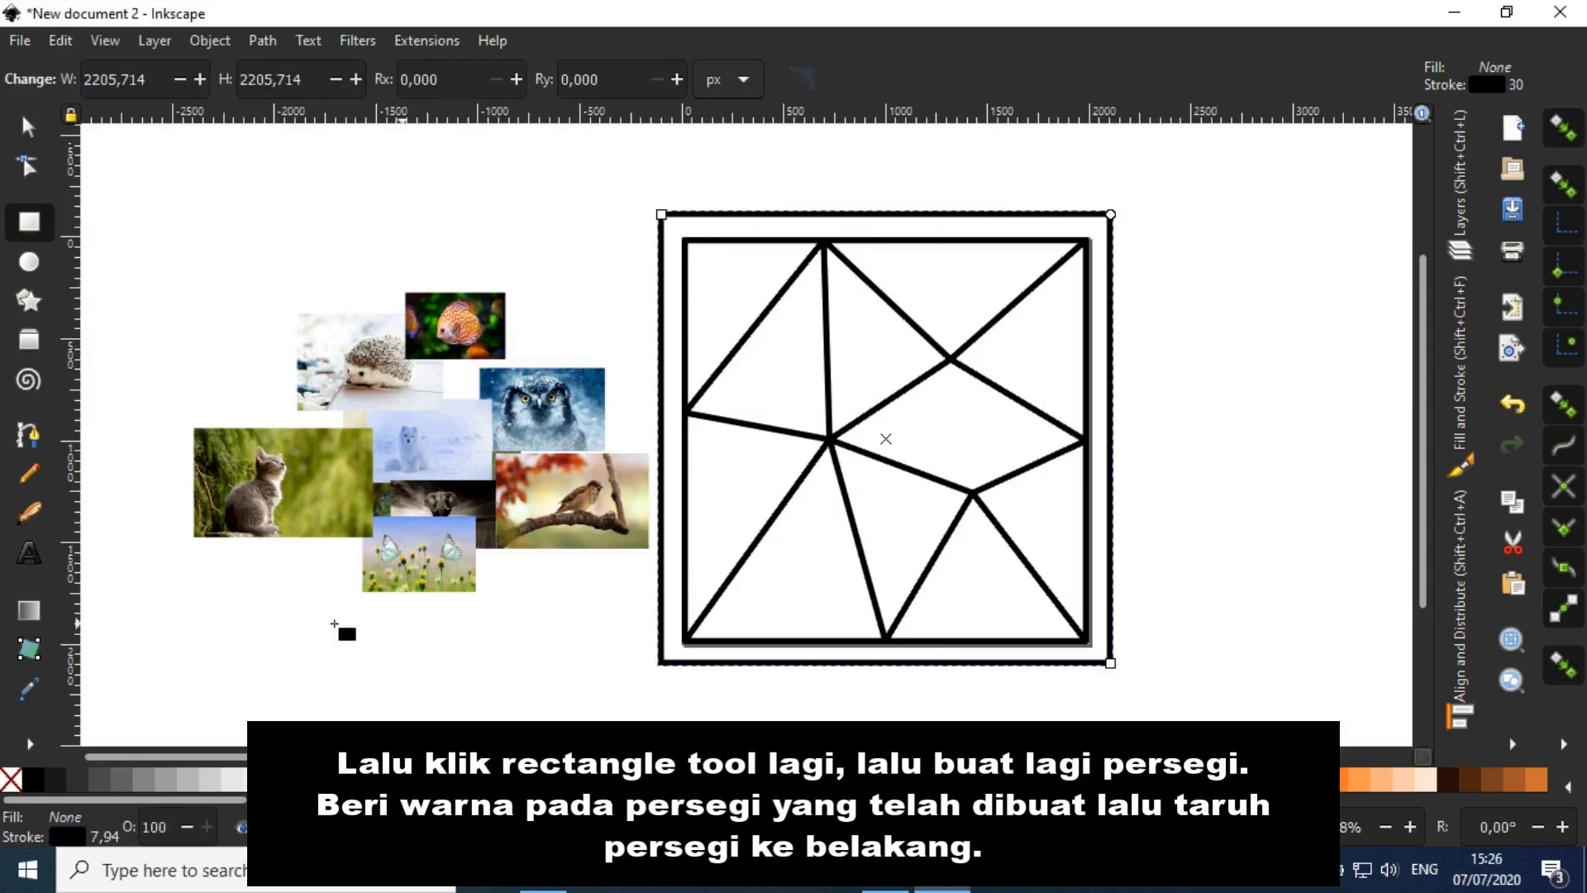
pyautogui.click(122, 791)
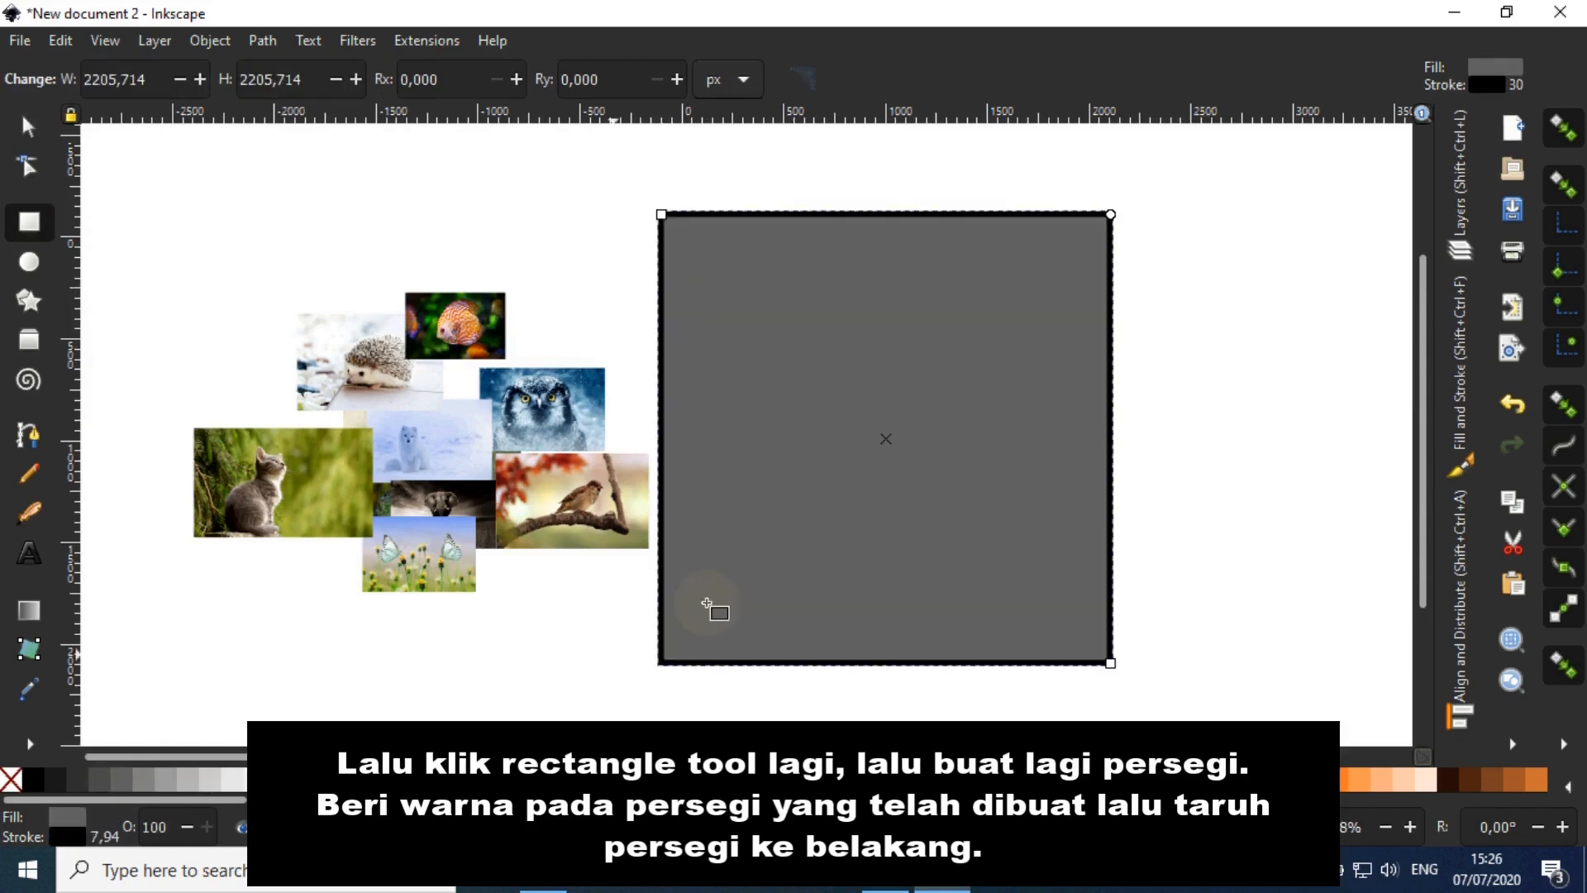
# Step: Lower the gray square to the bottom of the stack, behind the line path, and deselect it
pyautogui.click(28, 126)
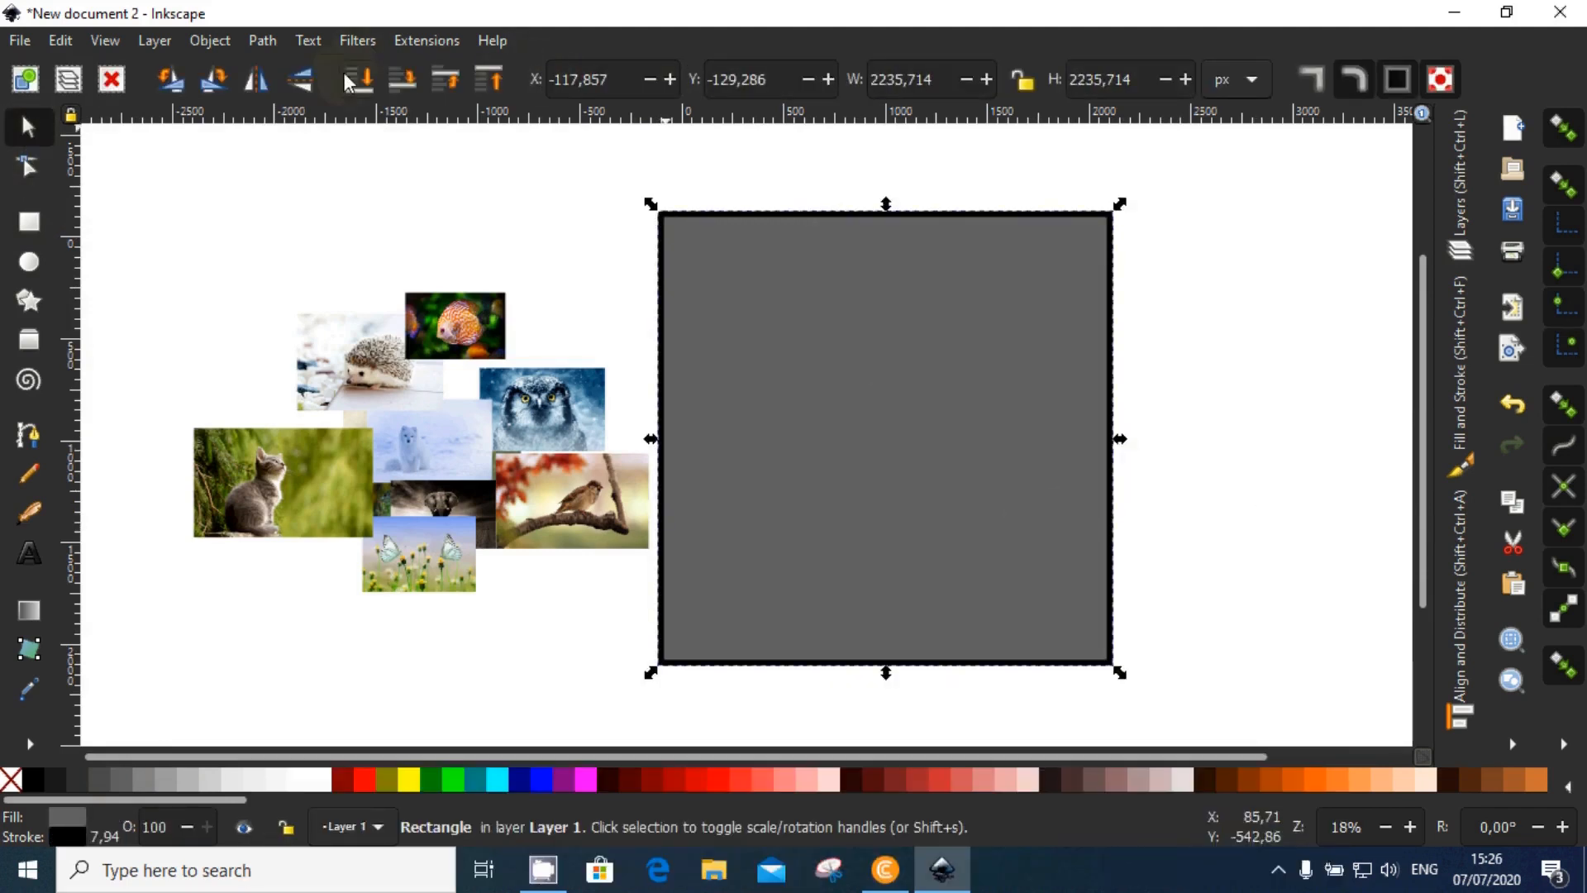
pyautogui.click(355, 80)
pyautogui.click(1248, 372)
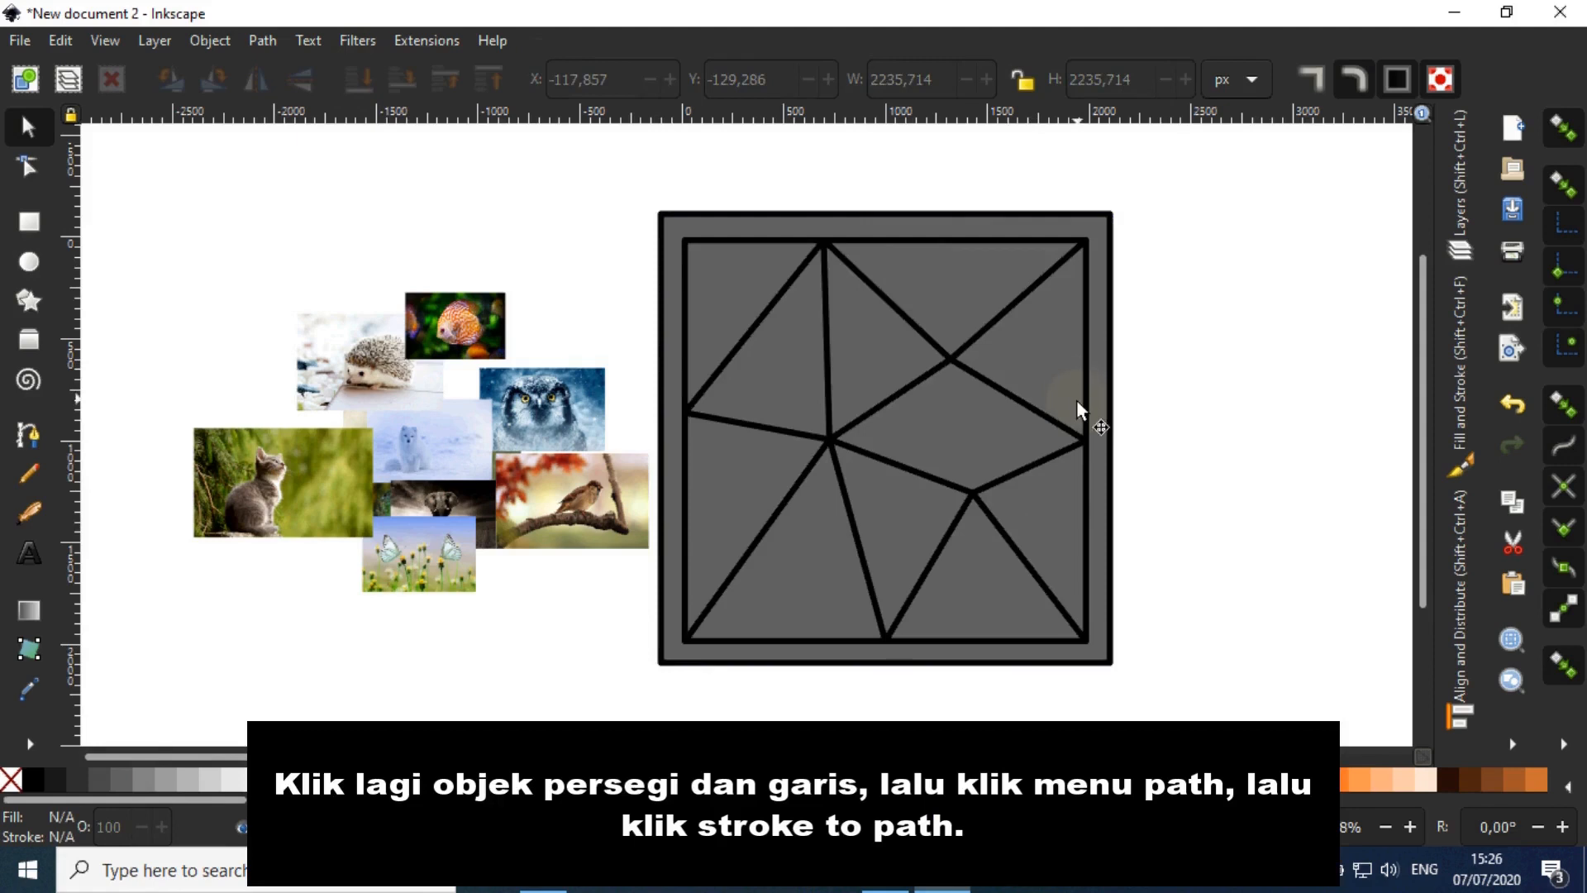
# Step: Convert the combined line path's stroke to a path, and deselect it
pyautogui.click(1086, 405)
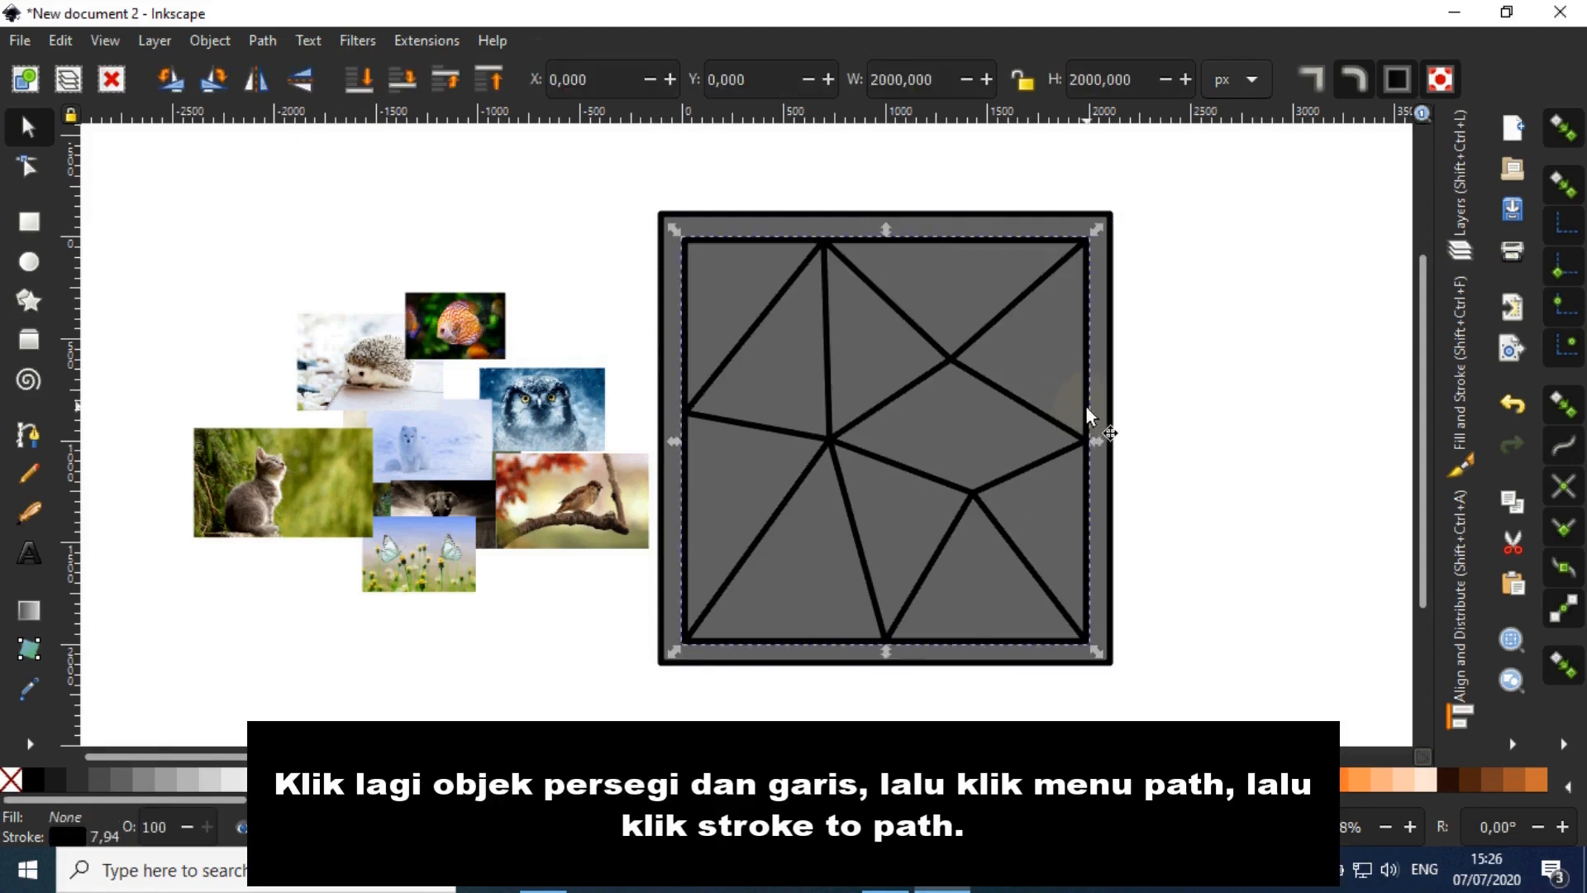
pyautogui.click(261, 40)
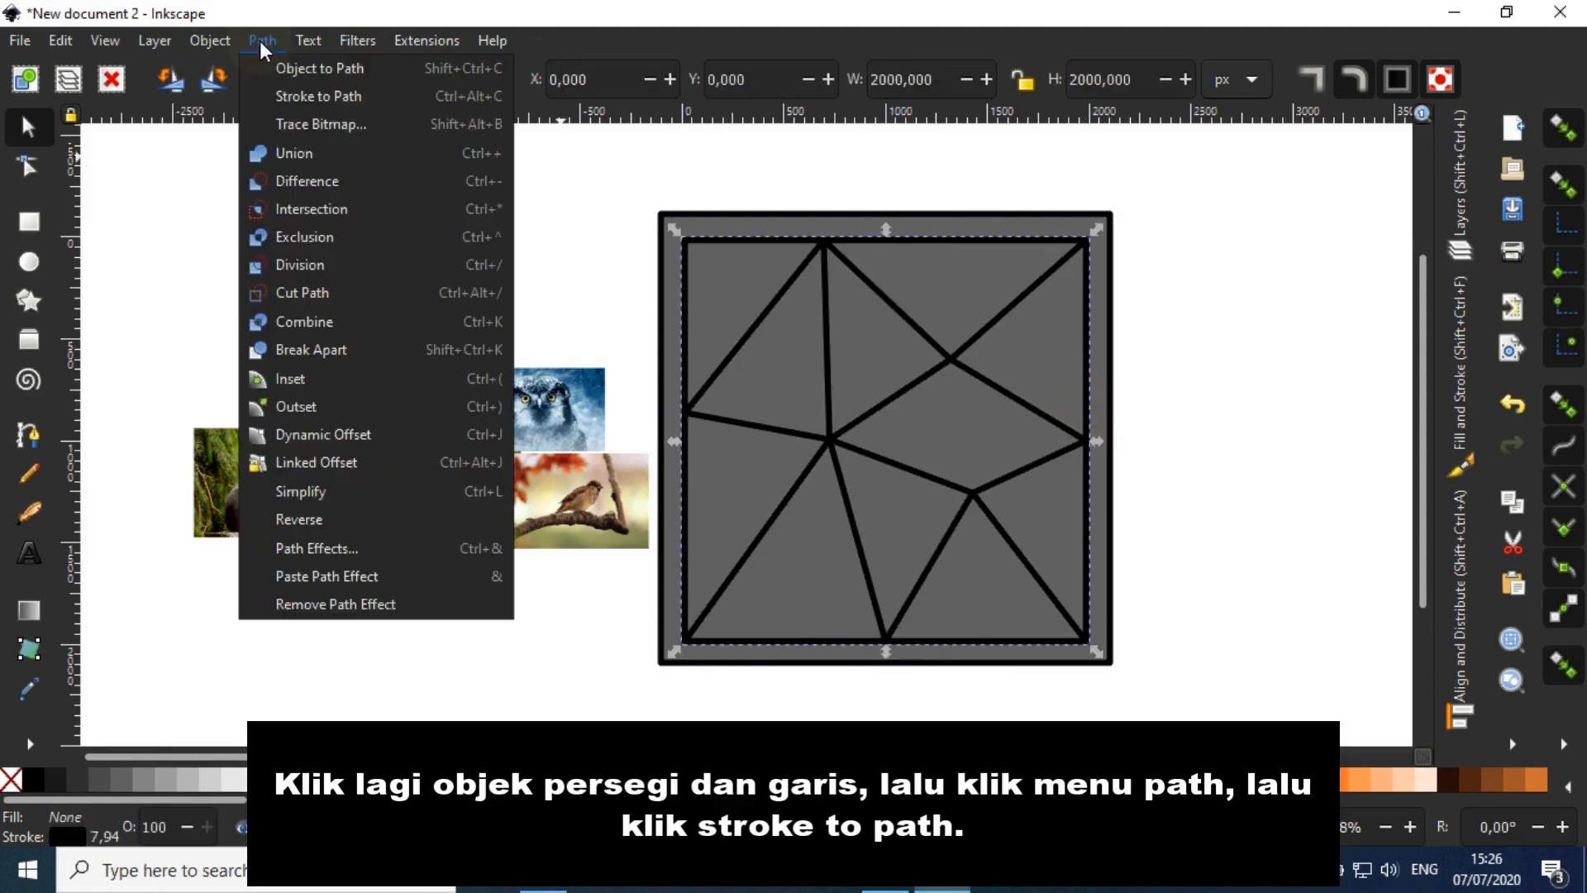
pyautogui.click(320, 96)
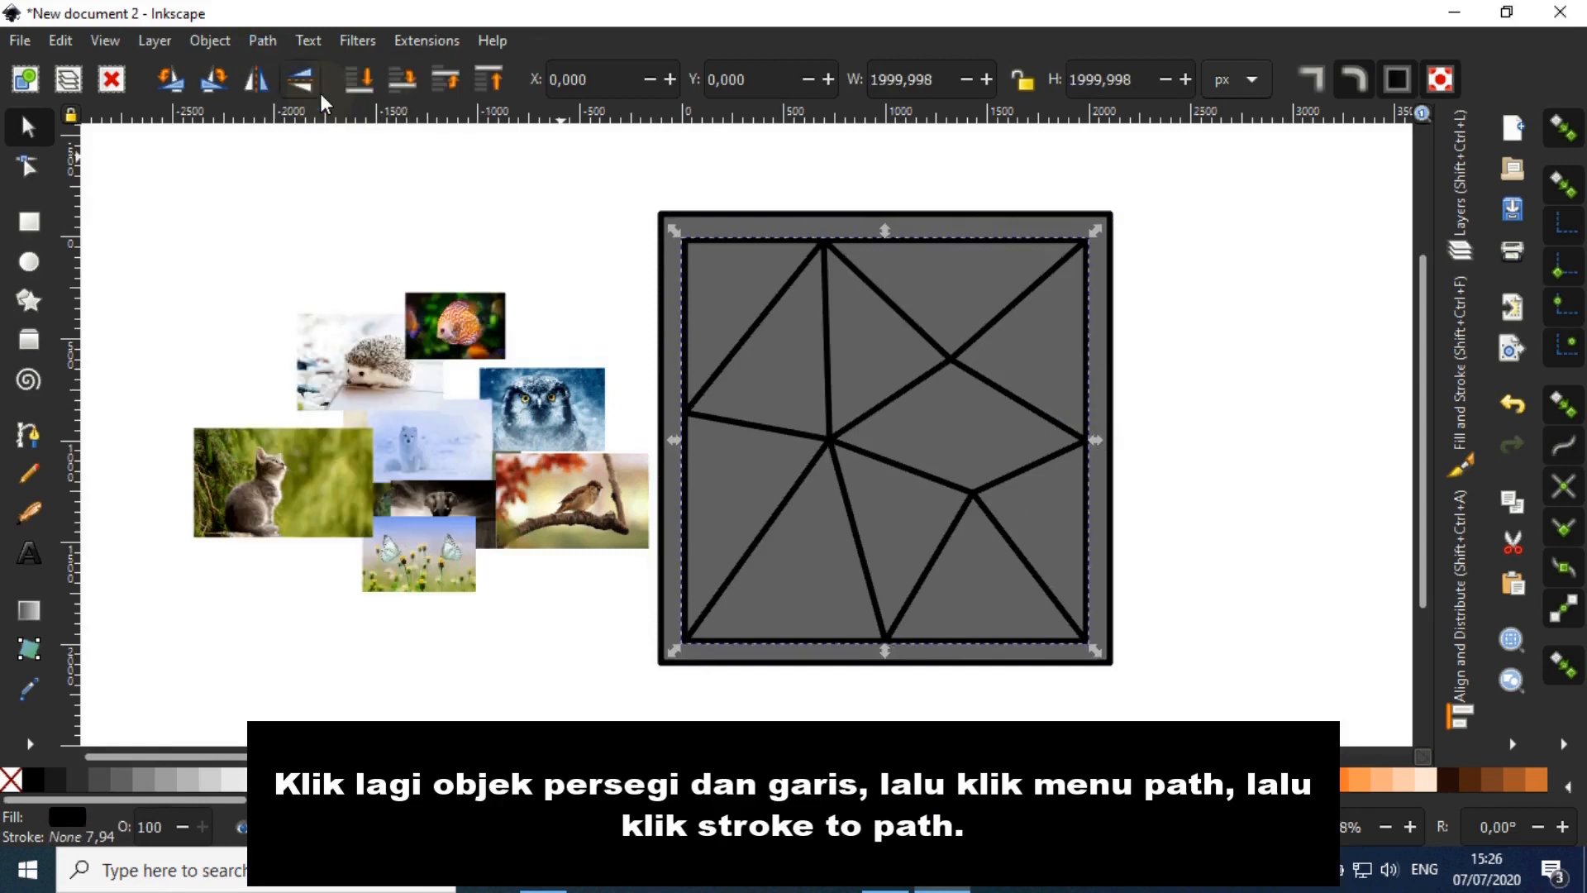
pyautogui.click(1183, 395)
# Step: Select the gray square together with the converted line path and split the square by it using Division
pyautogui.scroll(1, 1149, 422)
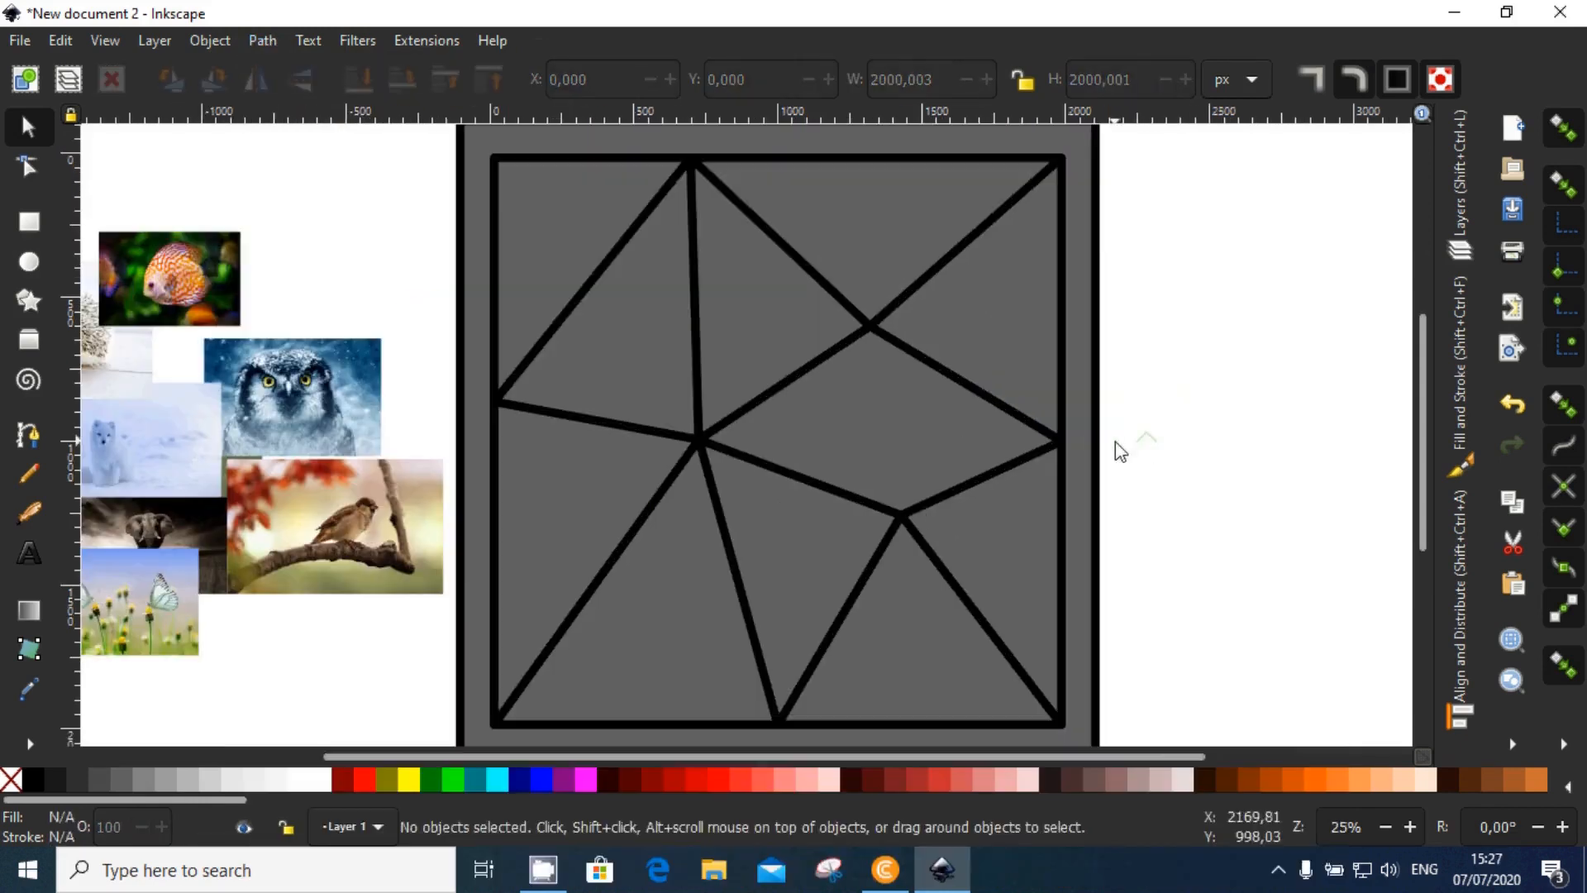
pyautogui.click(1095, 455)
pyautogui.keyDown('shift'); pyautogui.click(1059, 443); pyautogui.keyUp('shift')
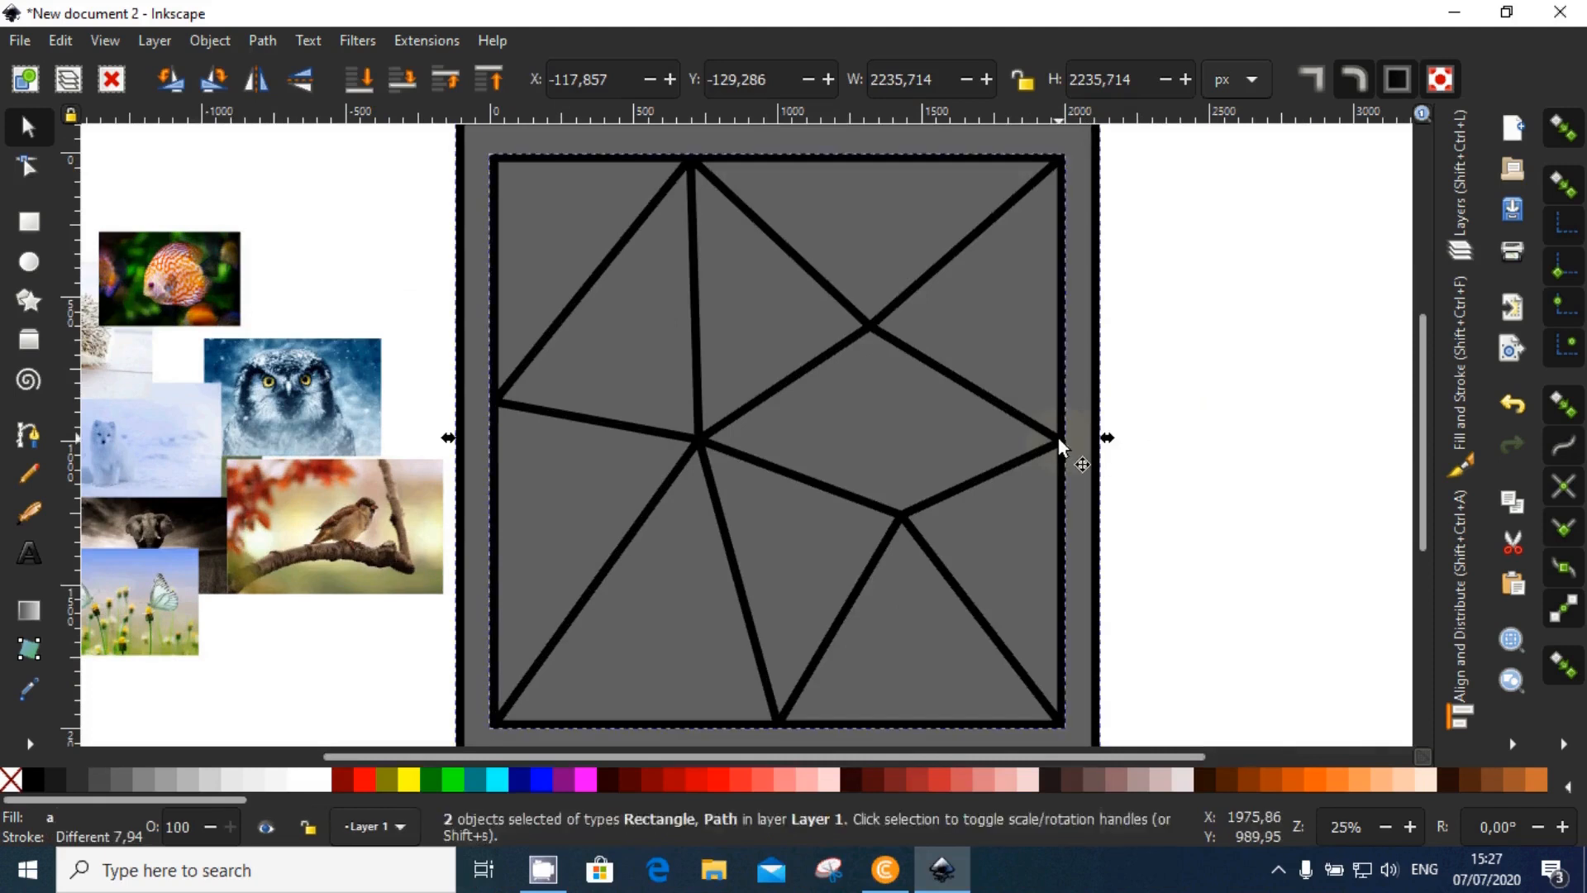
pyautogui.scroll(-1, 1044, 428)
pyautogui.rightClick(1045, 426)
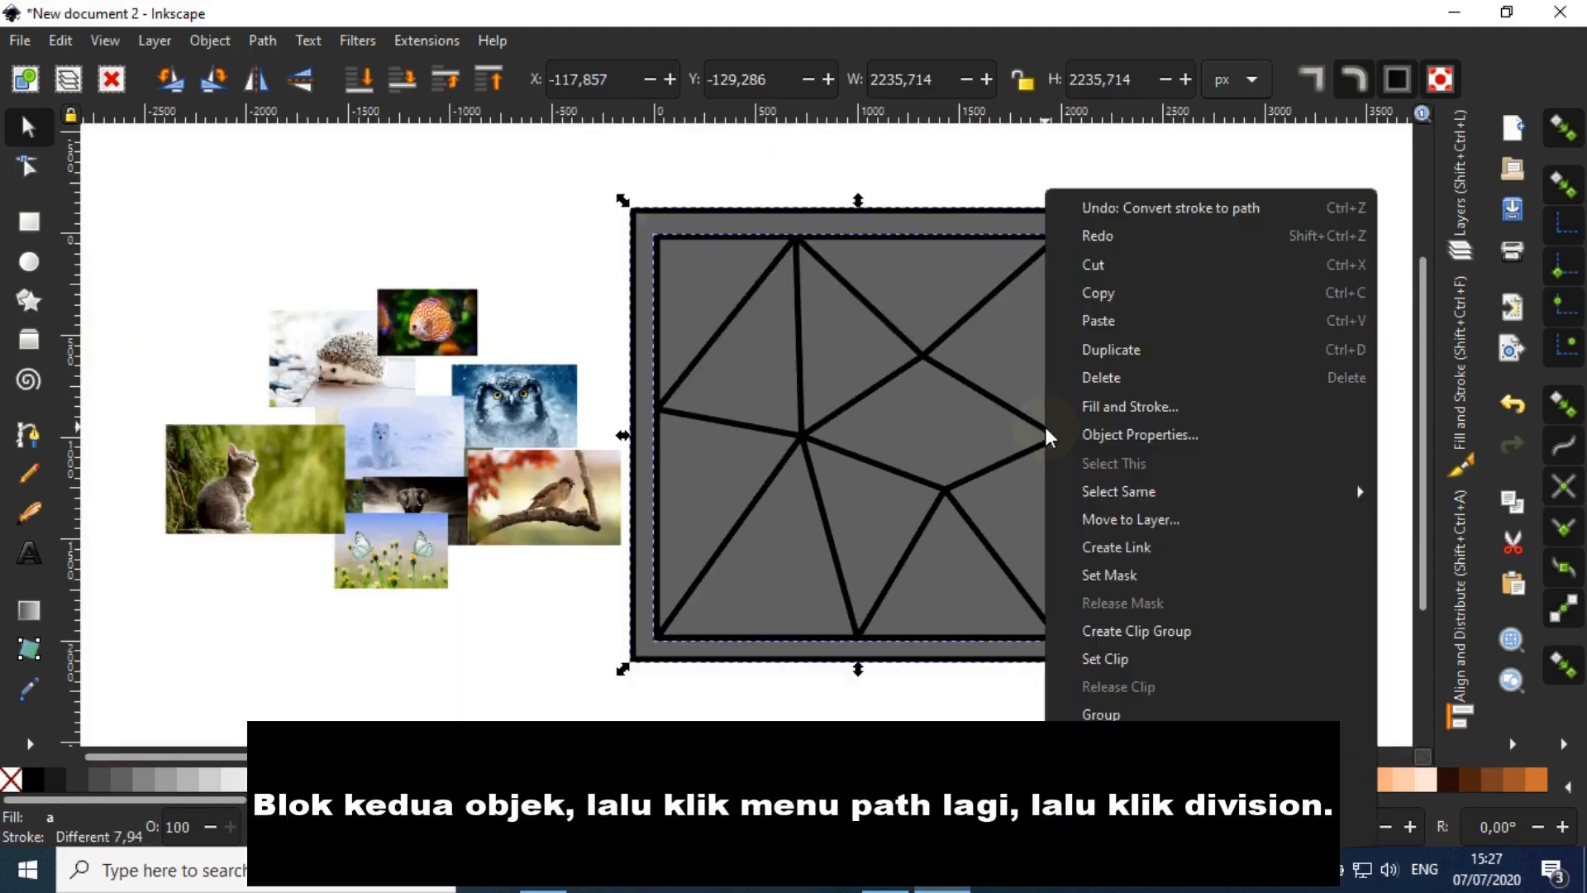
pyautogui.click(1025, 420)
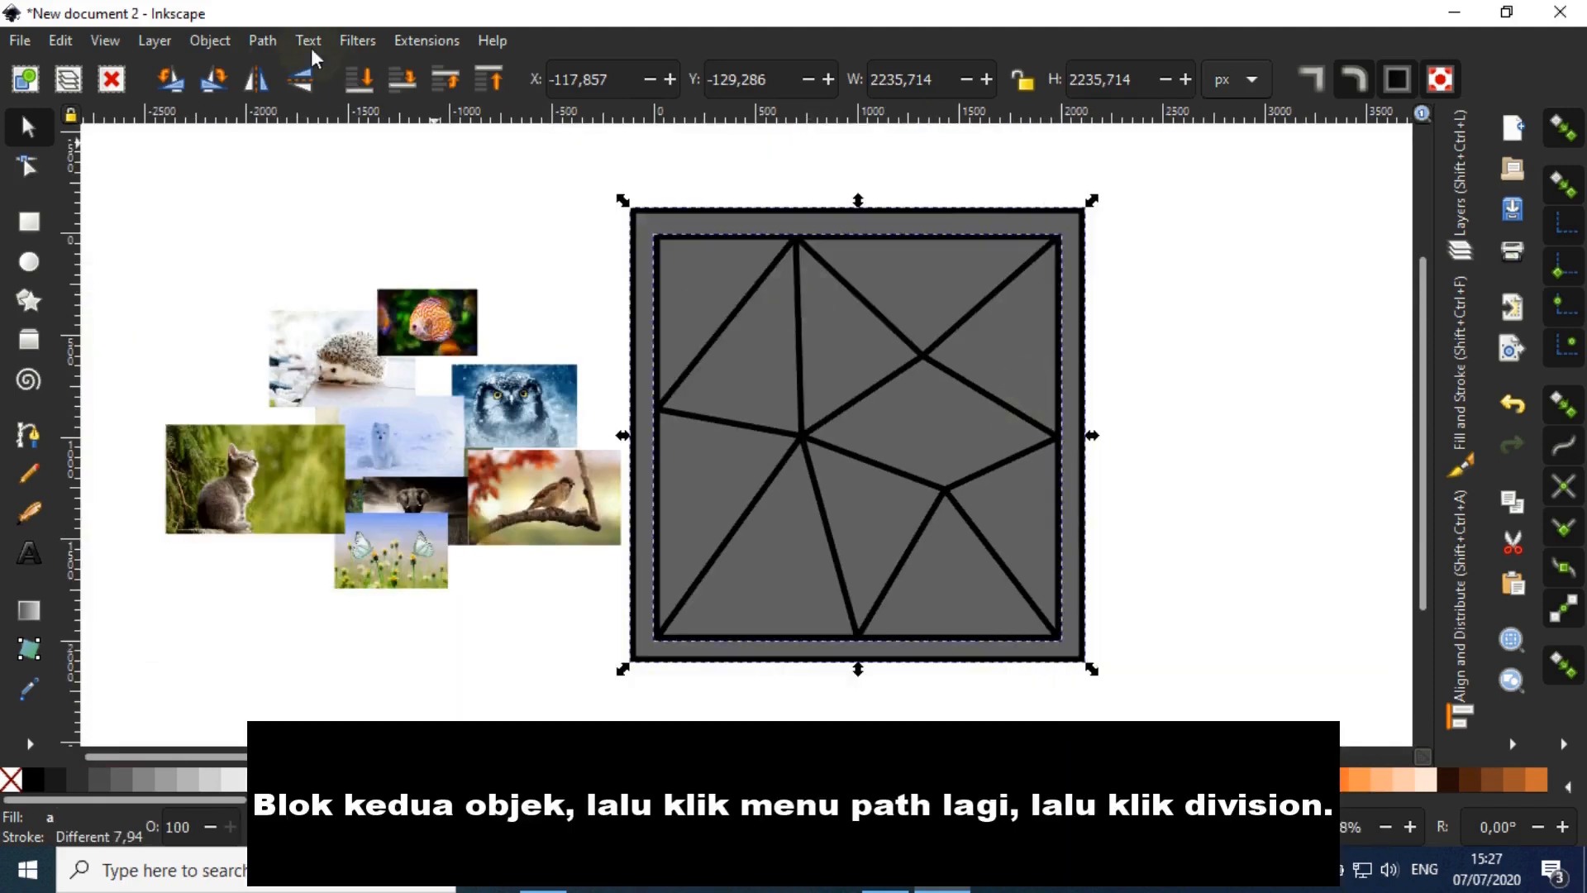
pyautogui.click(266, 39)
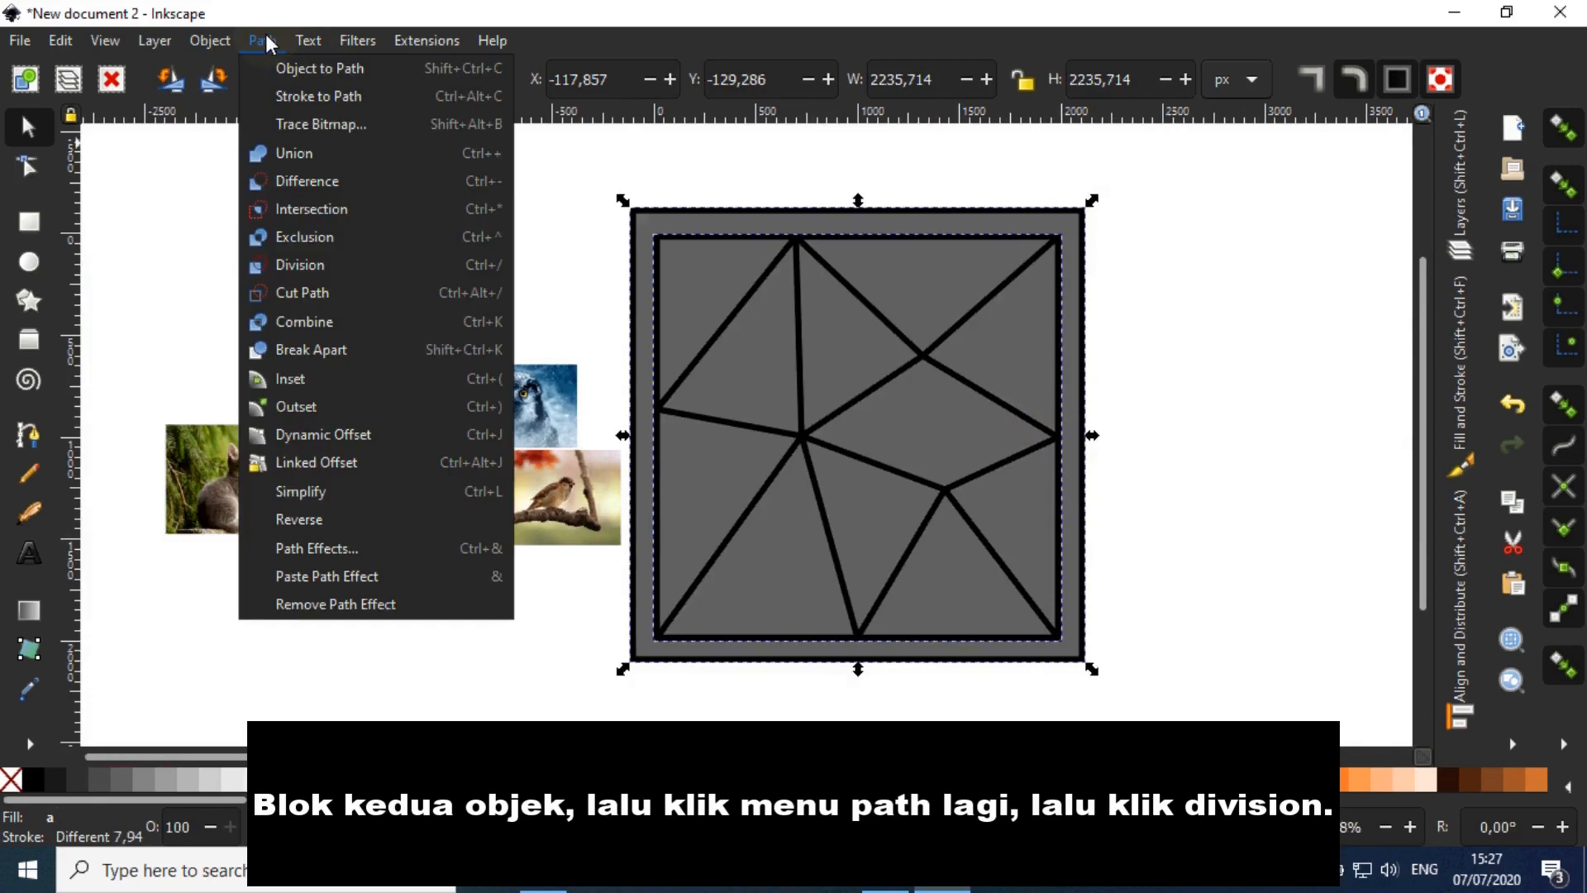
pyautogui.click(318, 266)
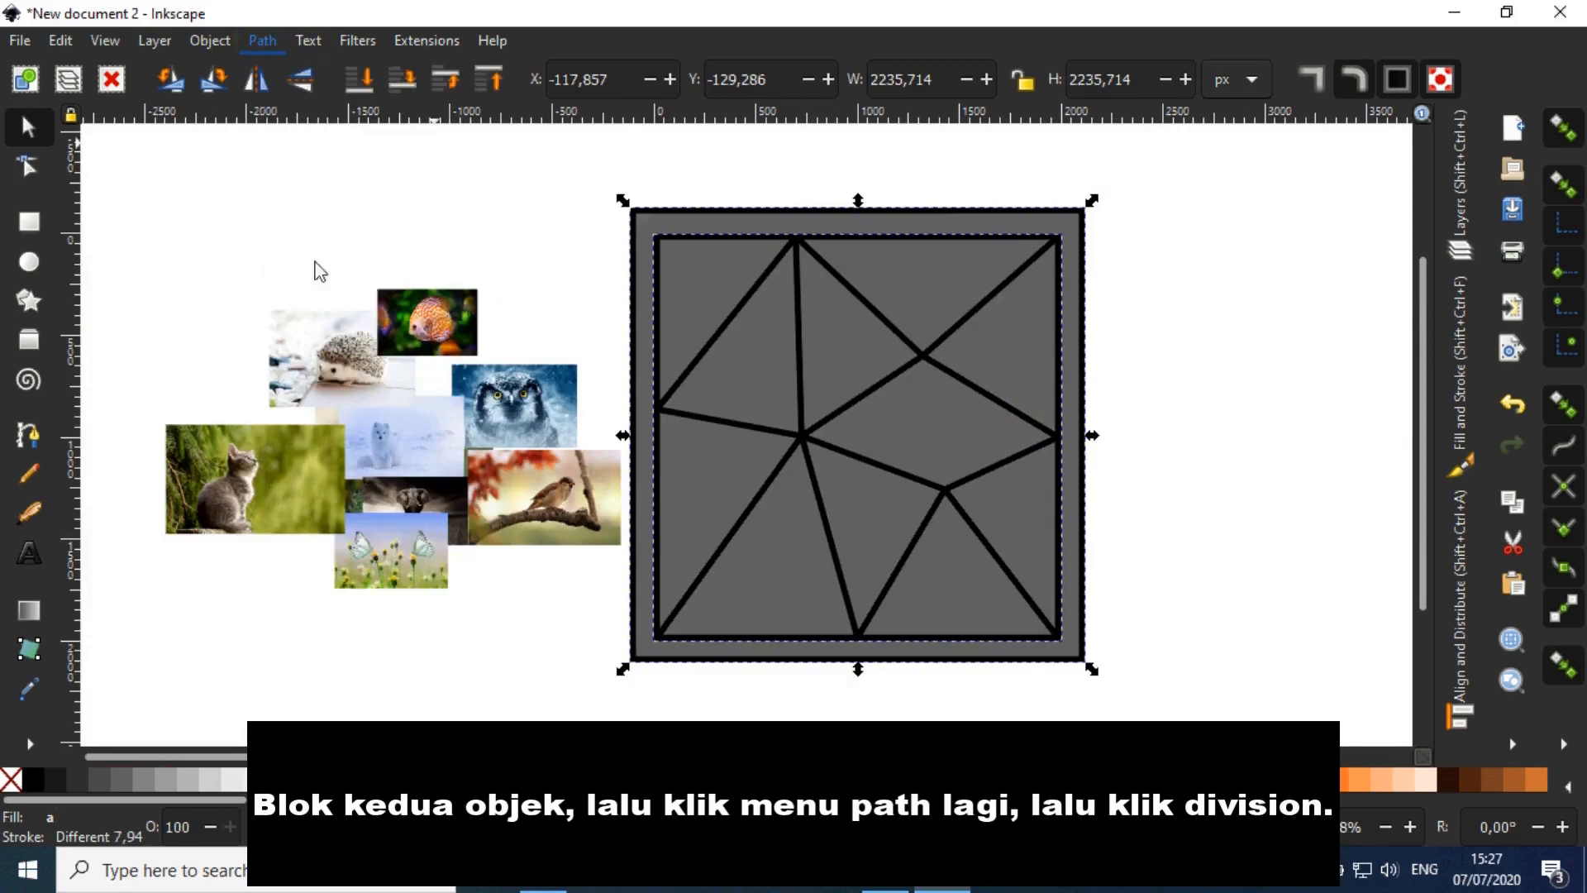
pyautogui.click(1128, 365)
# Step: Delete the outermost square piece and the line-shaped piece between the polygonal cells
pyautogui.keyDown('ctrl'); pyautogui.scroll(1, 1127, 365); pyautogui.keyUp('ctrl')
pyautogui.click(1059, 363)
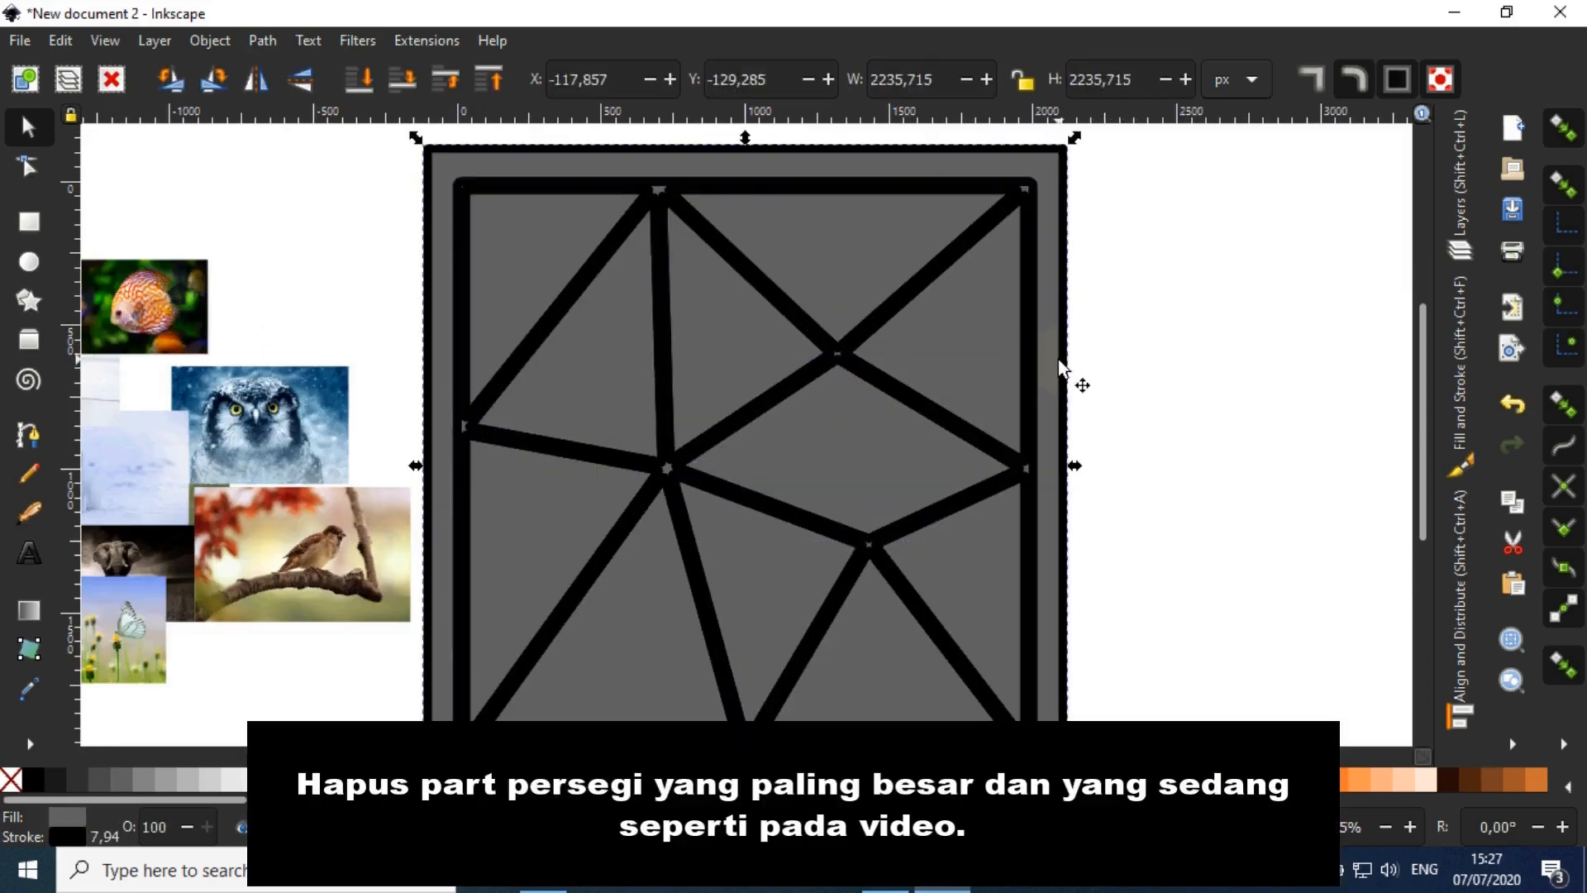
pyautogui.press('Delete')
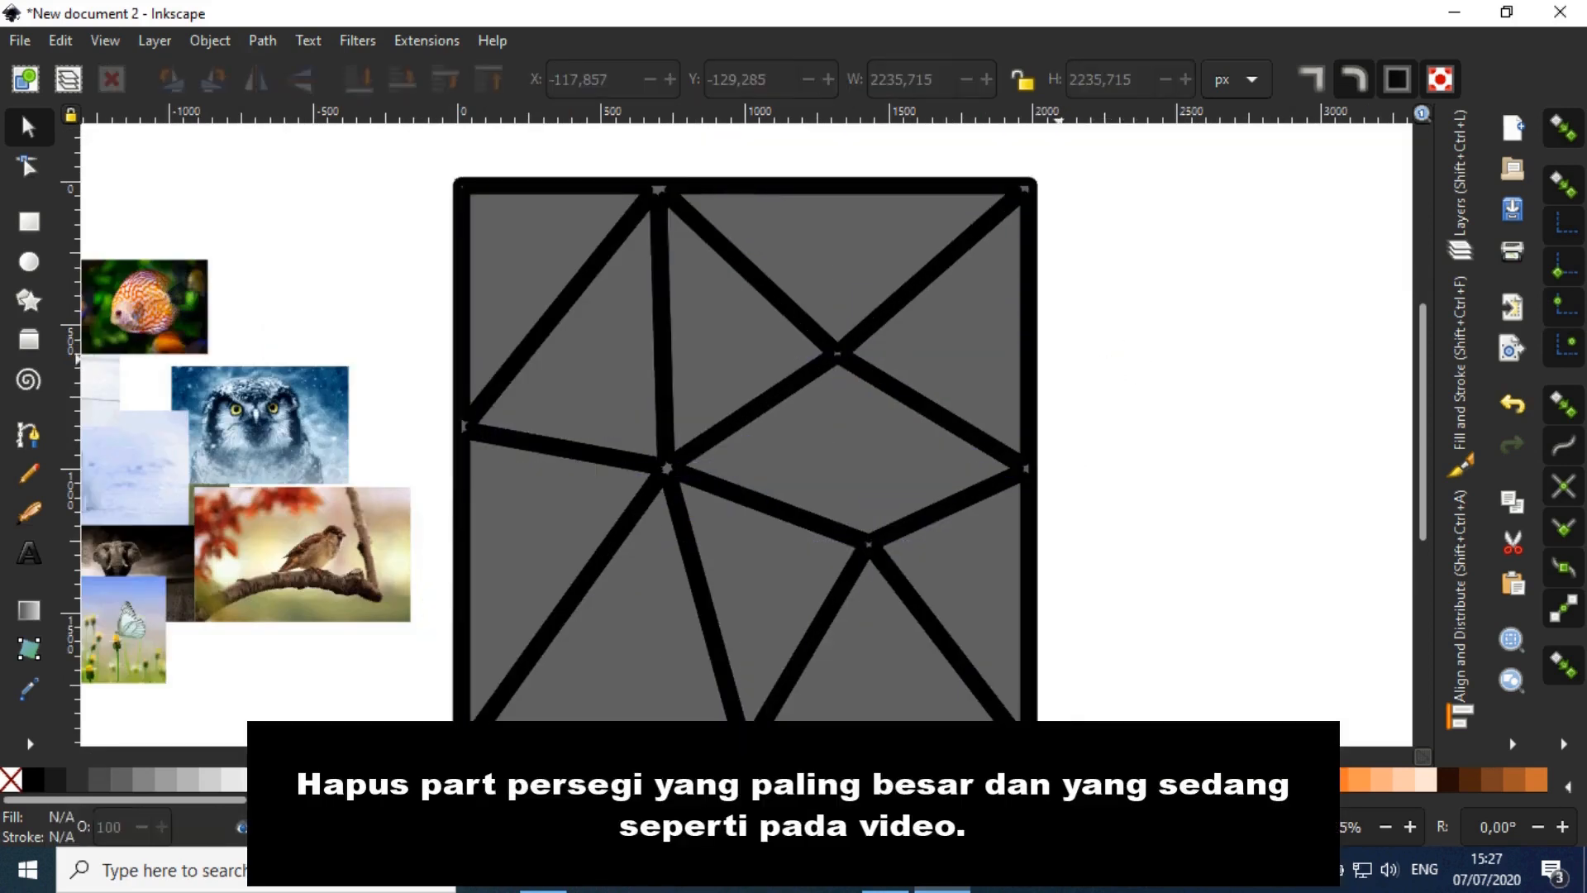
pyautogui.click(1038, 343)
pyautogui.press('Delete')
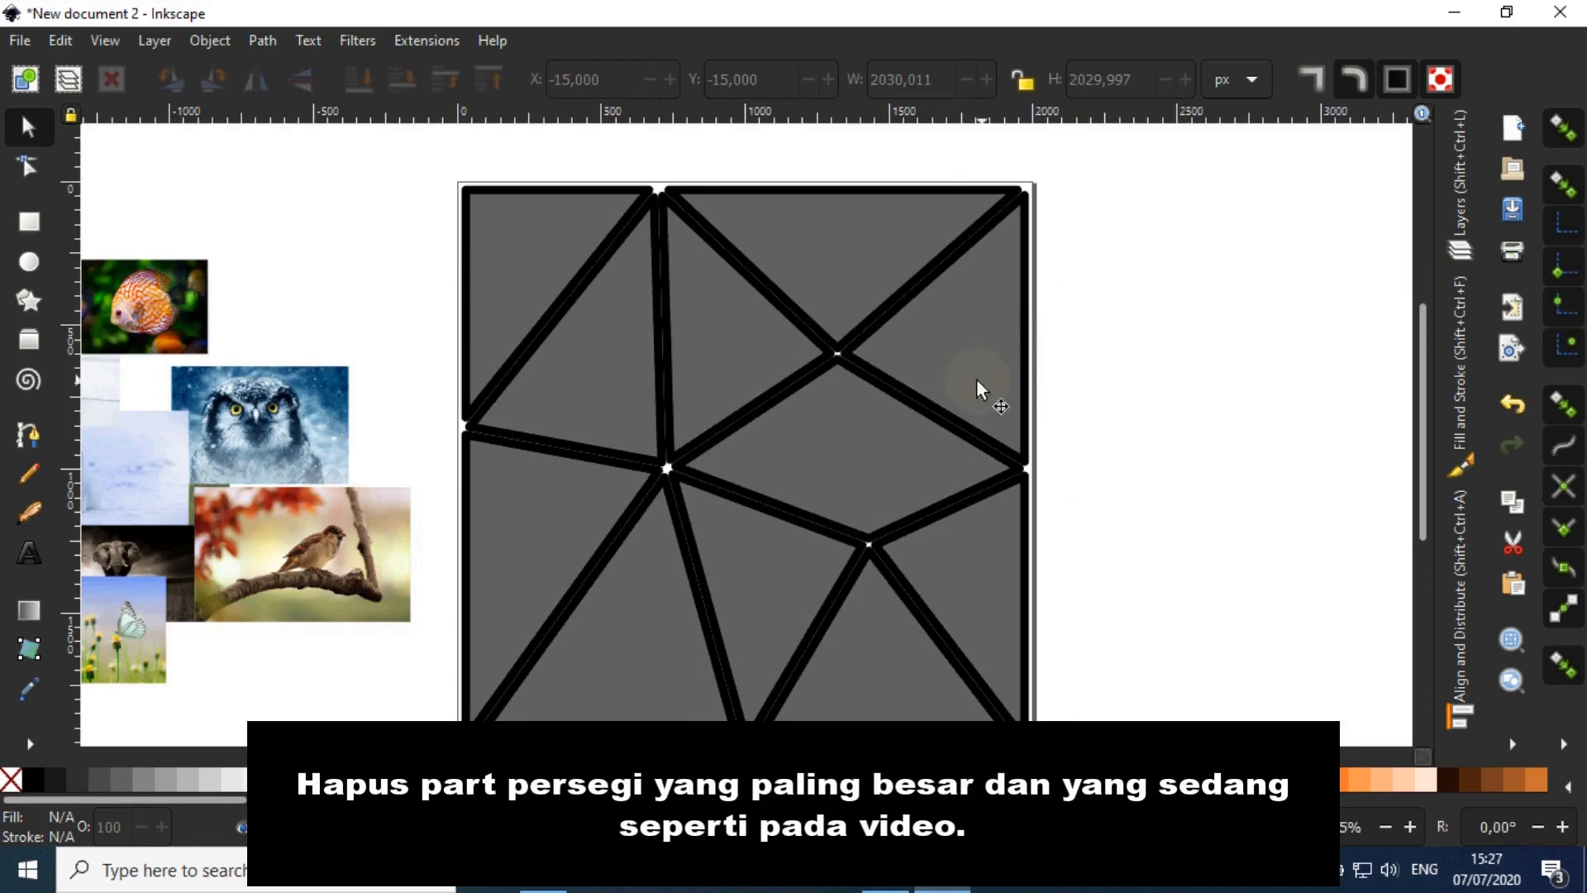
# Step: Select all the remaining polygonal pieces and remove their strokes
pyautogui.keyDown('ctrl'); pyautogui.scroll(-1, 1071, 446); pyautogui.keyUp('ctrl')
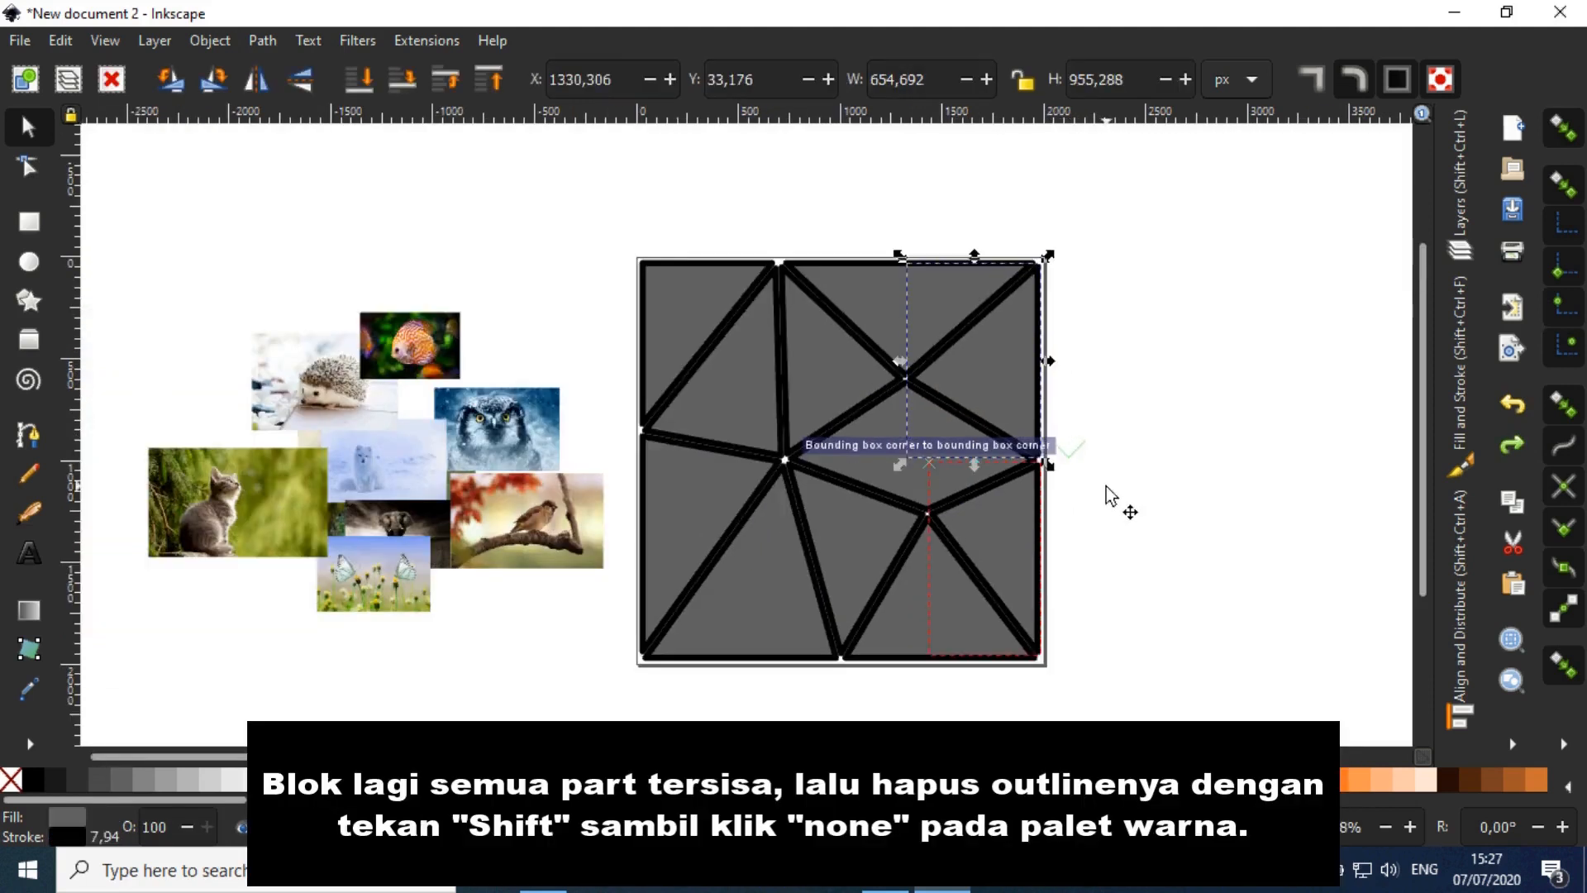
pyautogui.moveTo(617, 203); pyautogui.dragTo(1128, 709)
pyautogui.rightClick(885, 508)
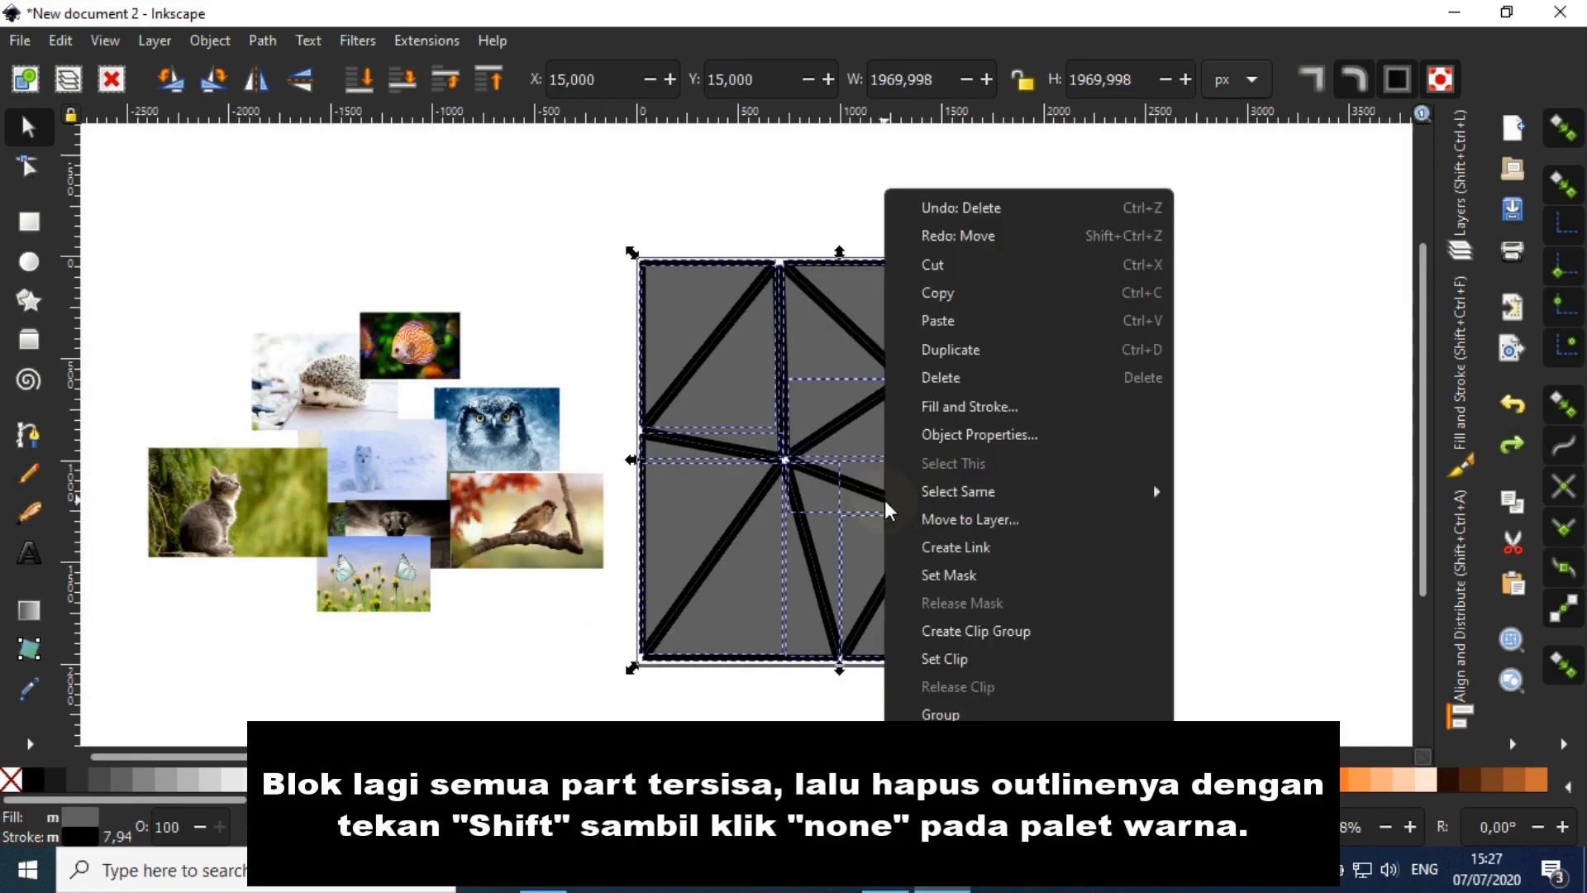
pyautogui.click(766, 383)
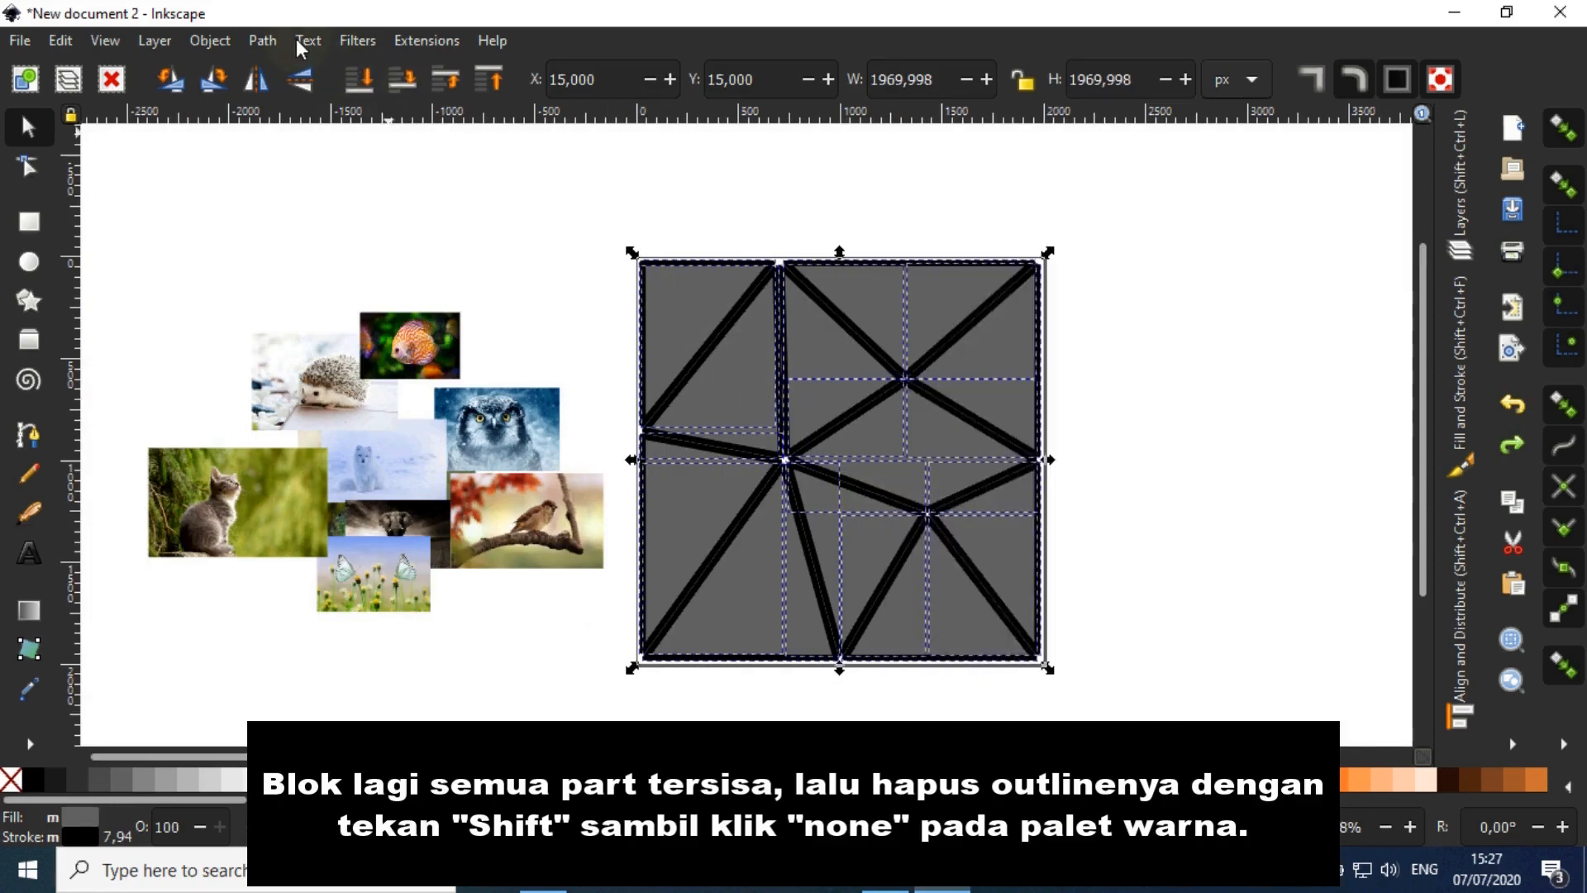
pyautogui.keyDown('shift'); pyautogui.click(12, 783); pyautogui.keyUp('shift')
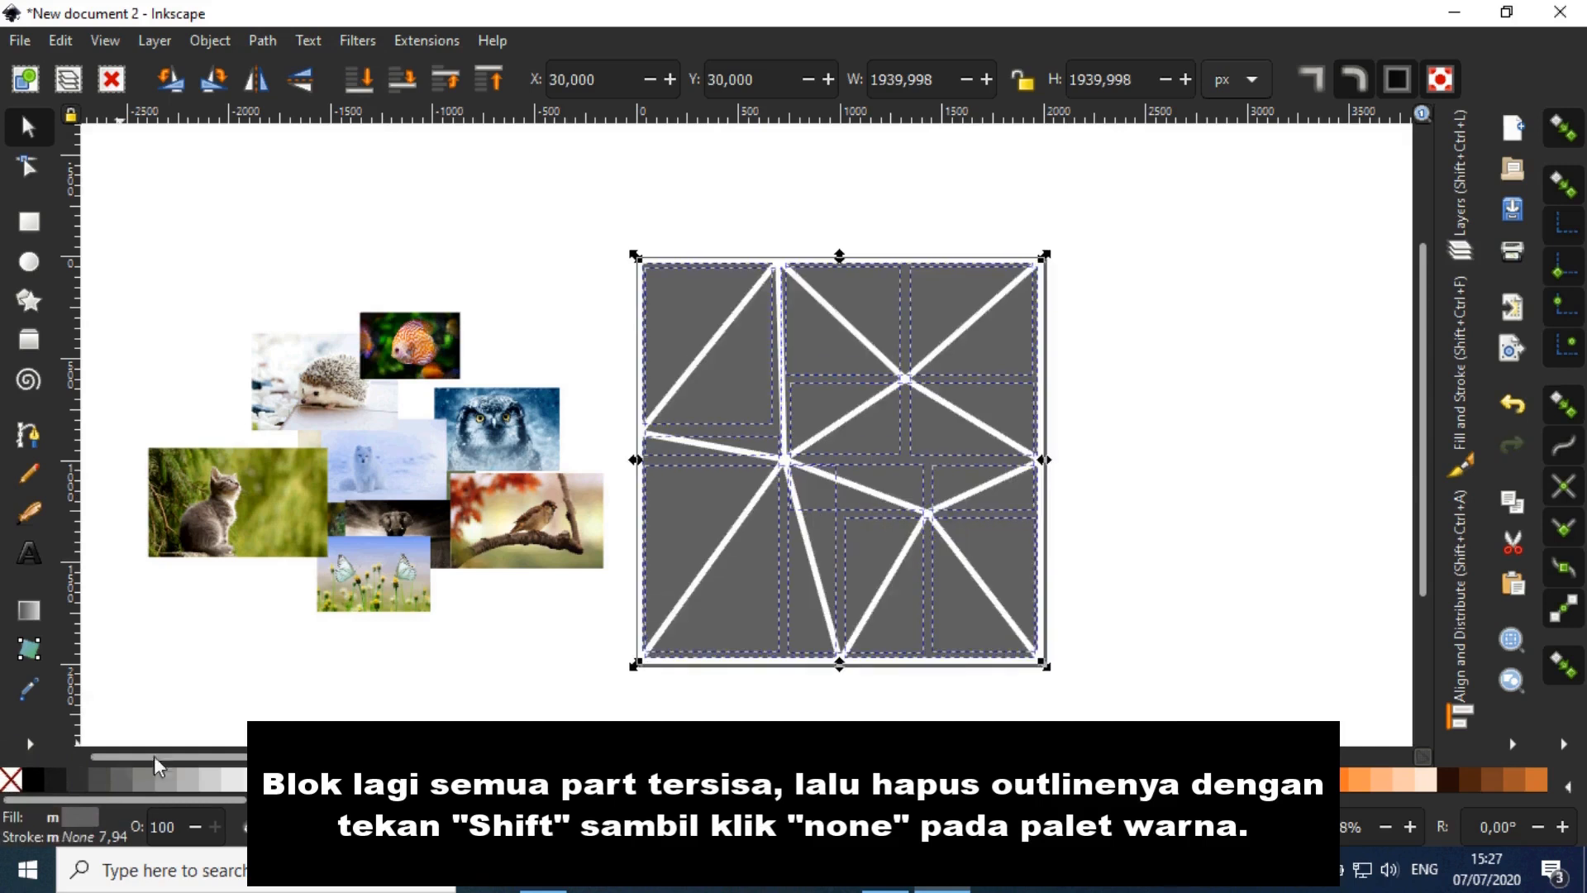
# Step: Lower the opacity of all the polygonal cells to about 60%, and deselect them
pyautogui.click(1102, 501)
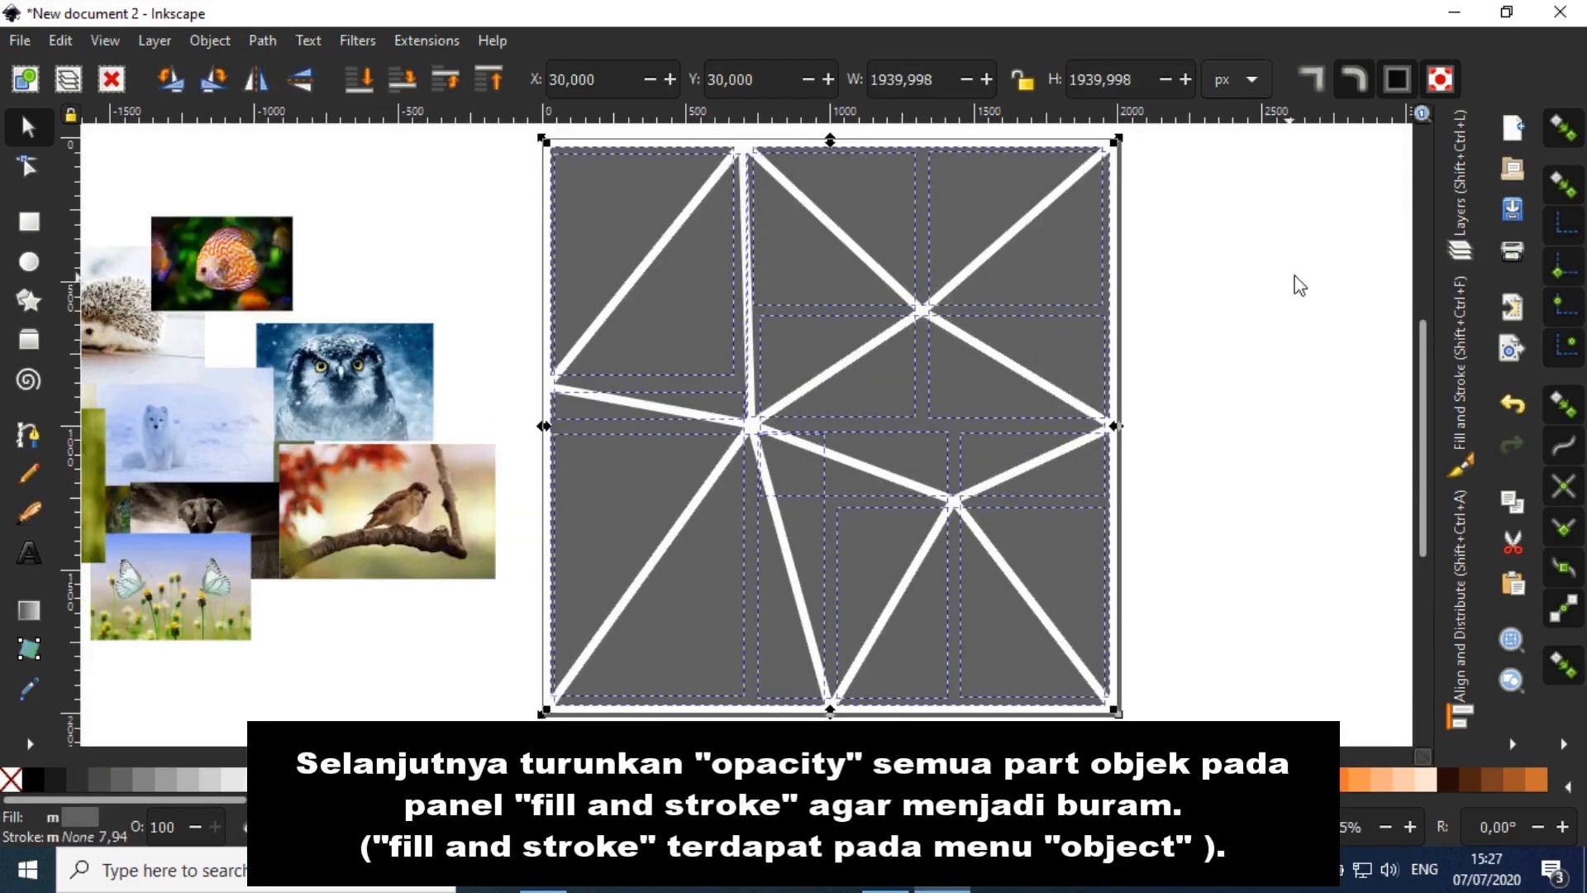
pyautogui.click(1470, 372)
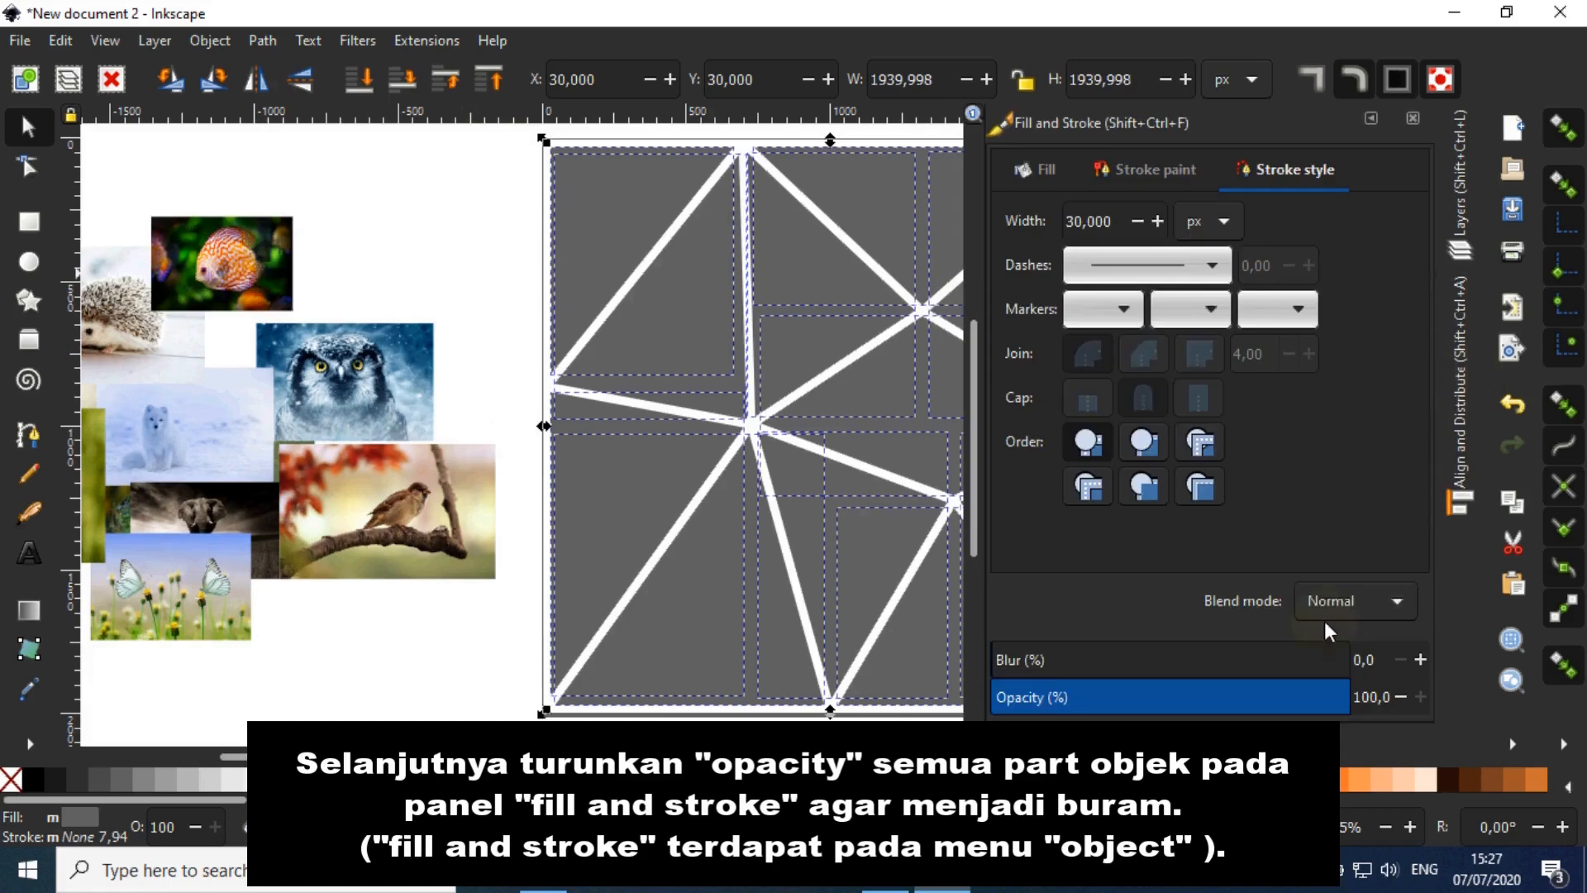
pyautogui.moveTo(1340, 707); pyautogui.dragTo(1208, 698)
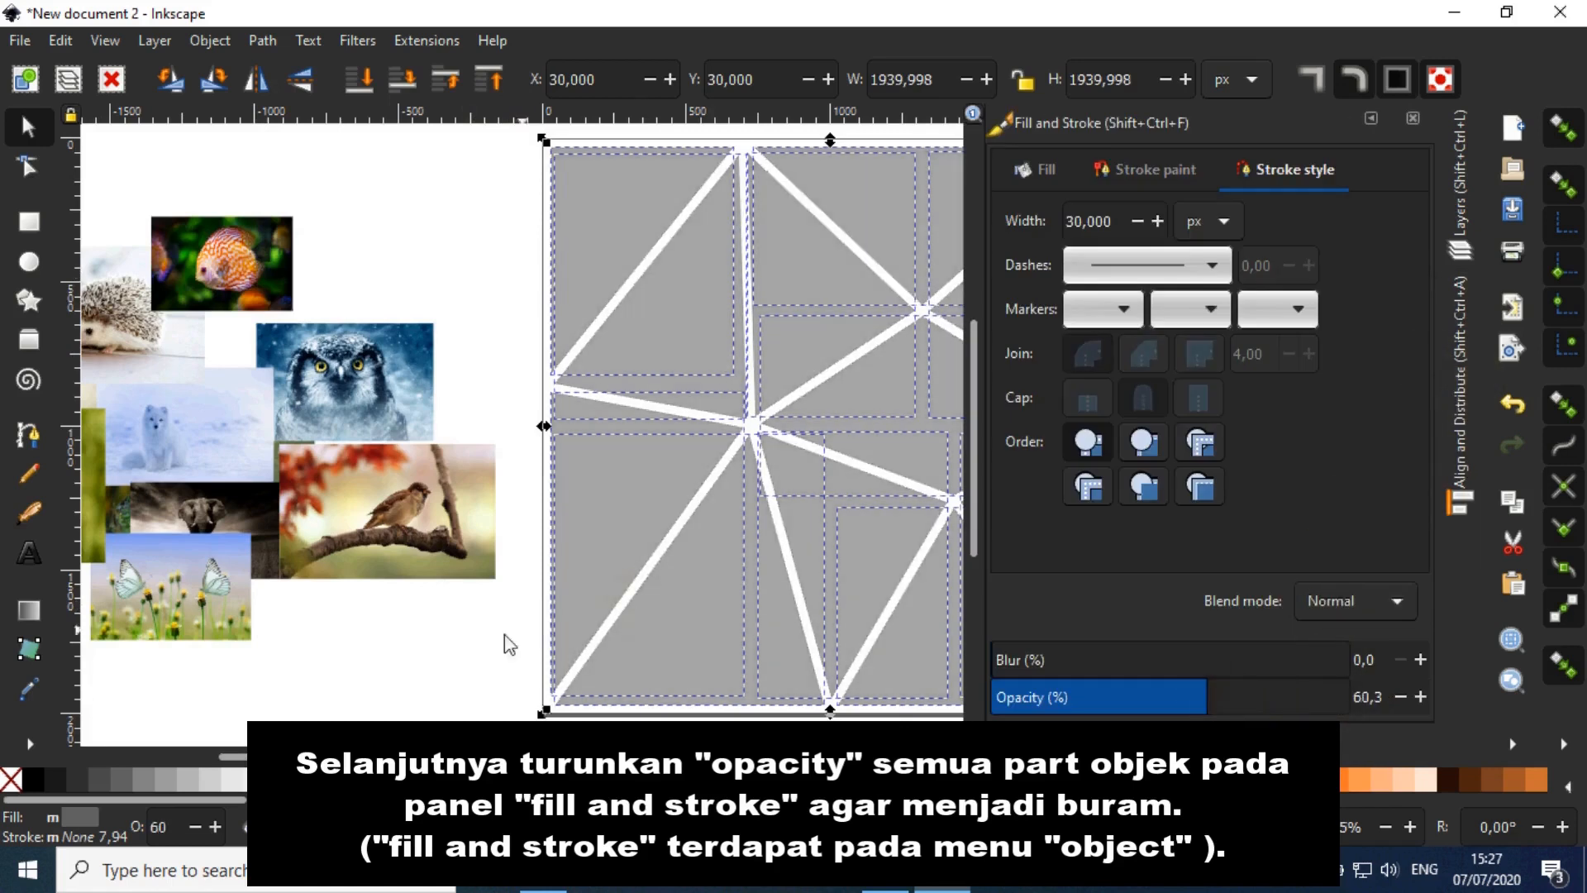
pyautogui.click(1371, 118)
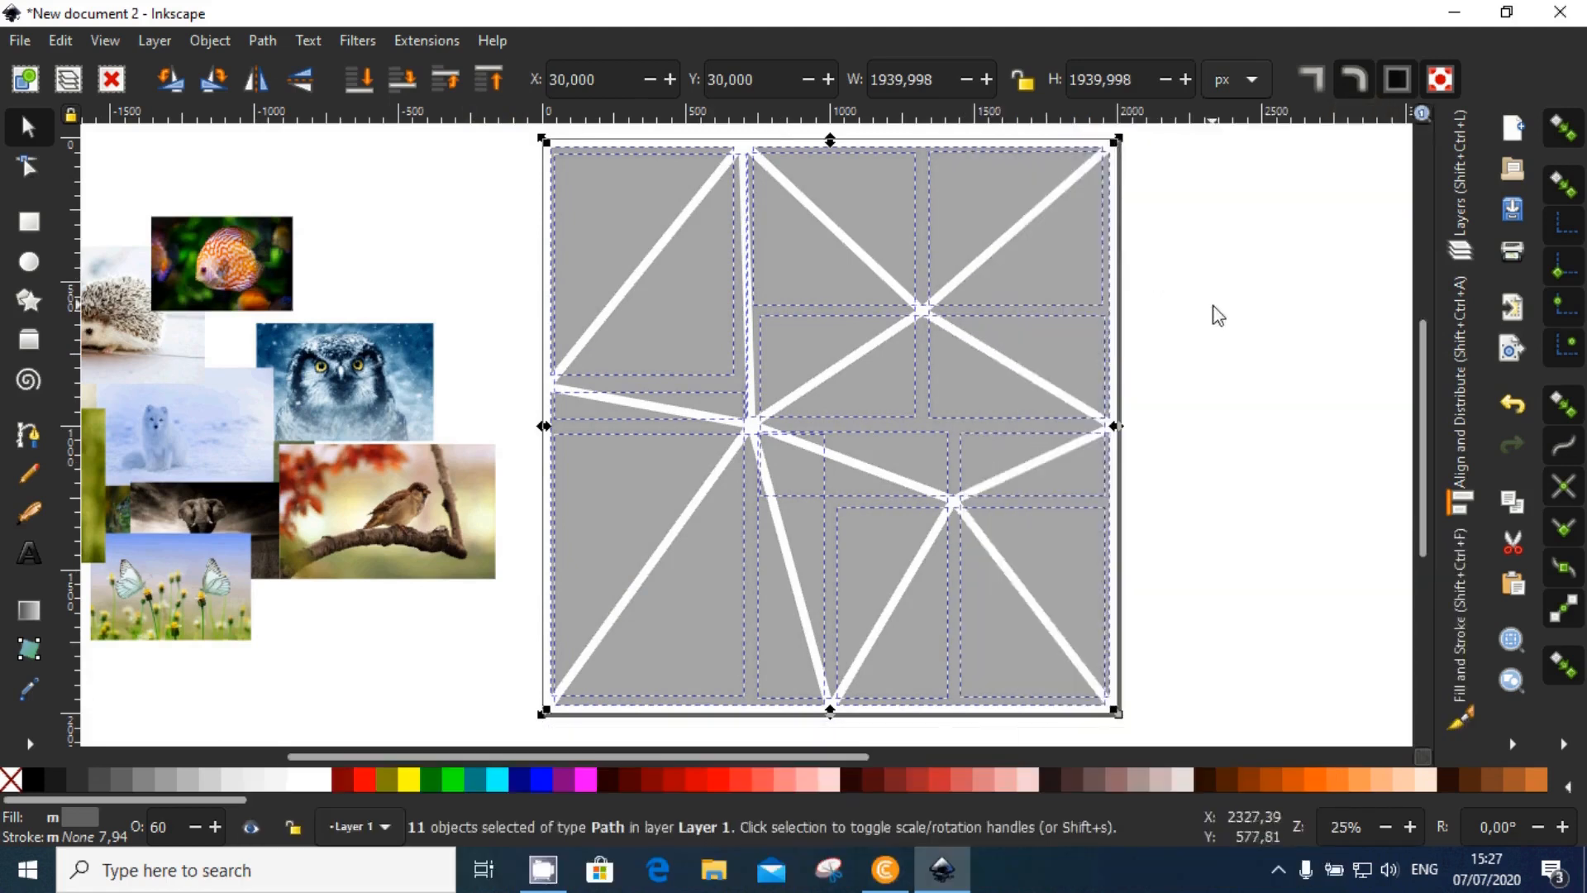
pyautogui.press('Escape')
# Step: Move the fish photo clear of the others, enlarge it to about 1269 by 846 px, and lower it to the bottom
pyautogui.press('space')
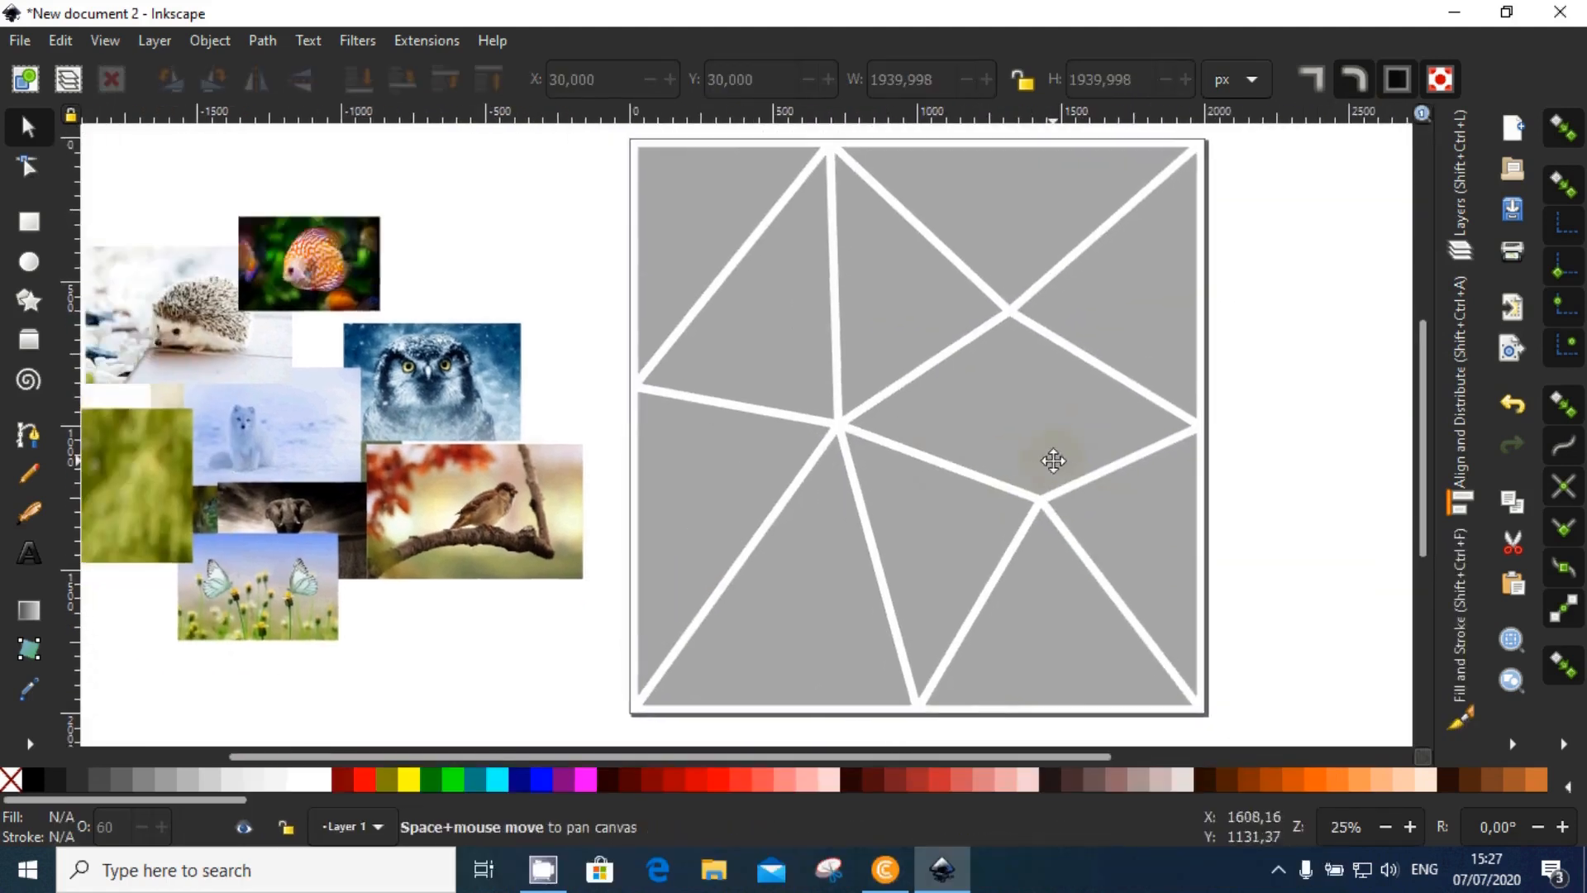
pyautogui.press('space')
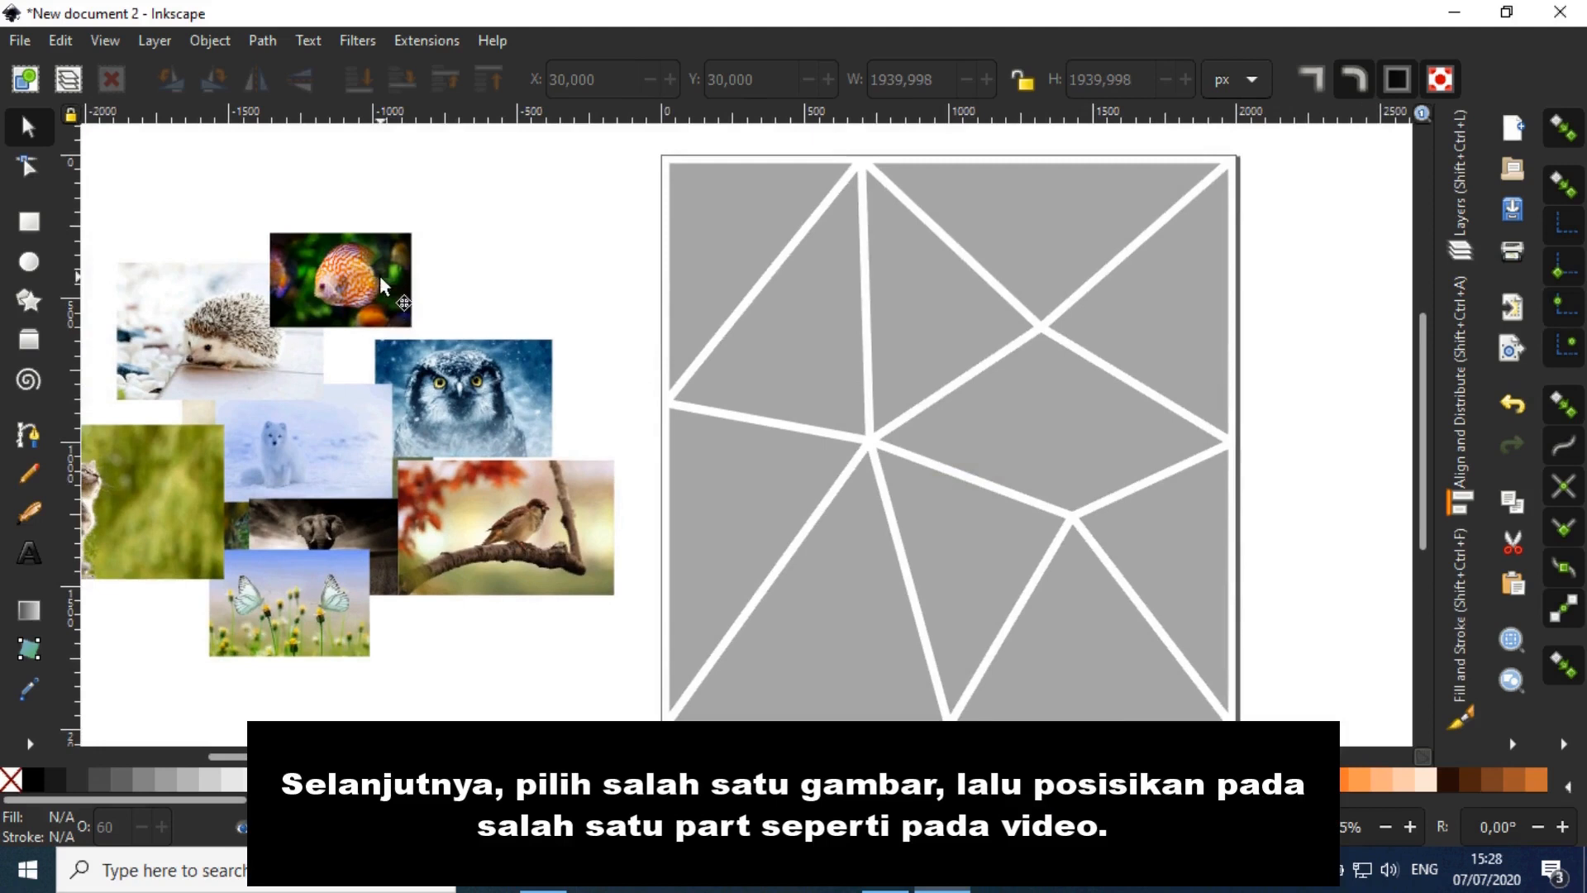
pyautogui.click(395, 285)
pyautogui.moveTo(395, 285); pyautogui.dragTo(582, 294)
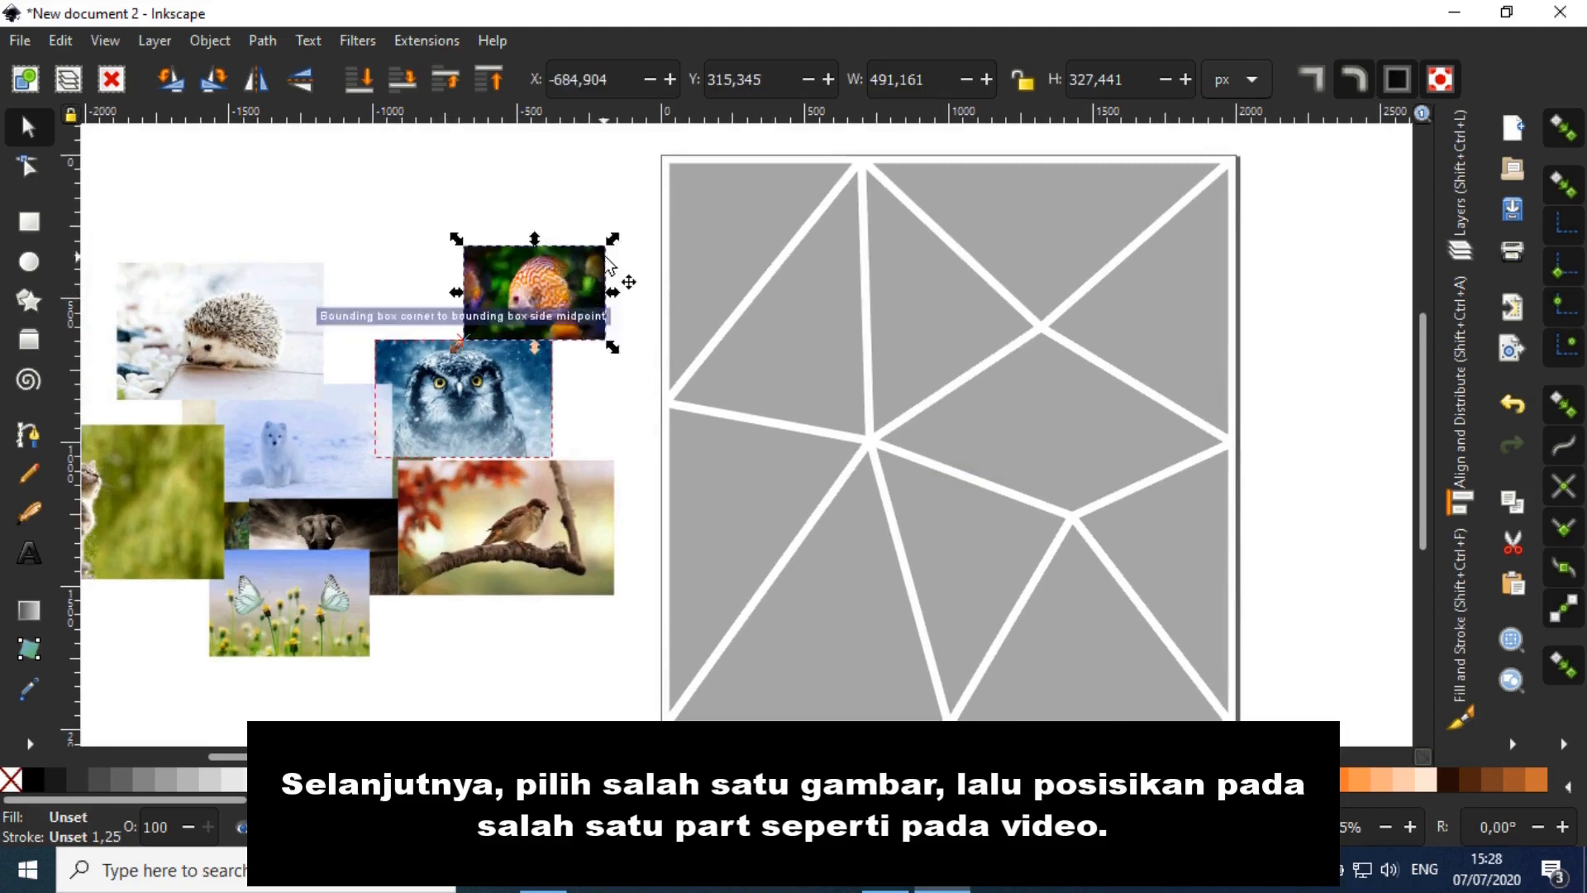
pyautogui.moveTo(616, 237); pyautogui.dragTo(725, 163)
pyautogui.click(367, 79)
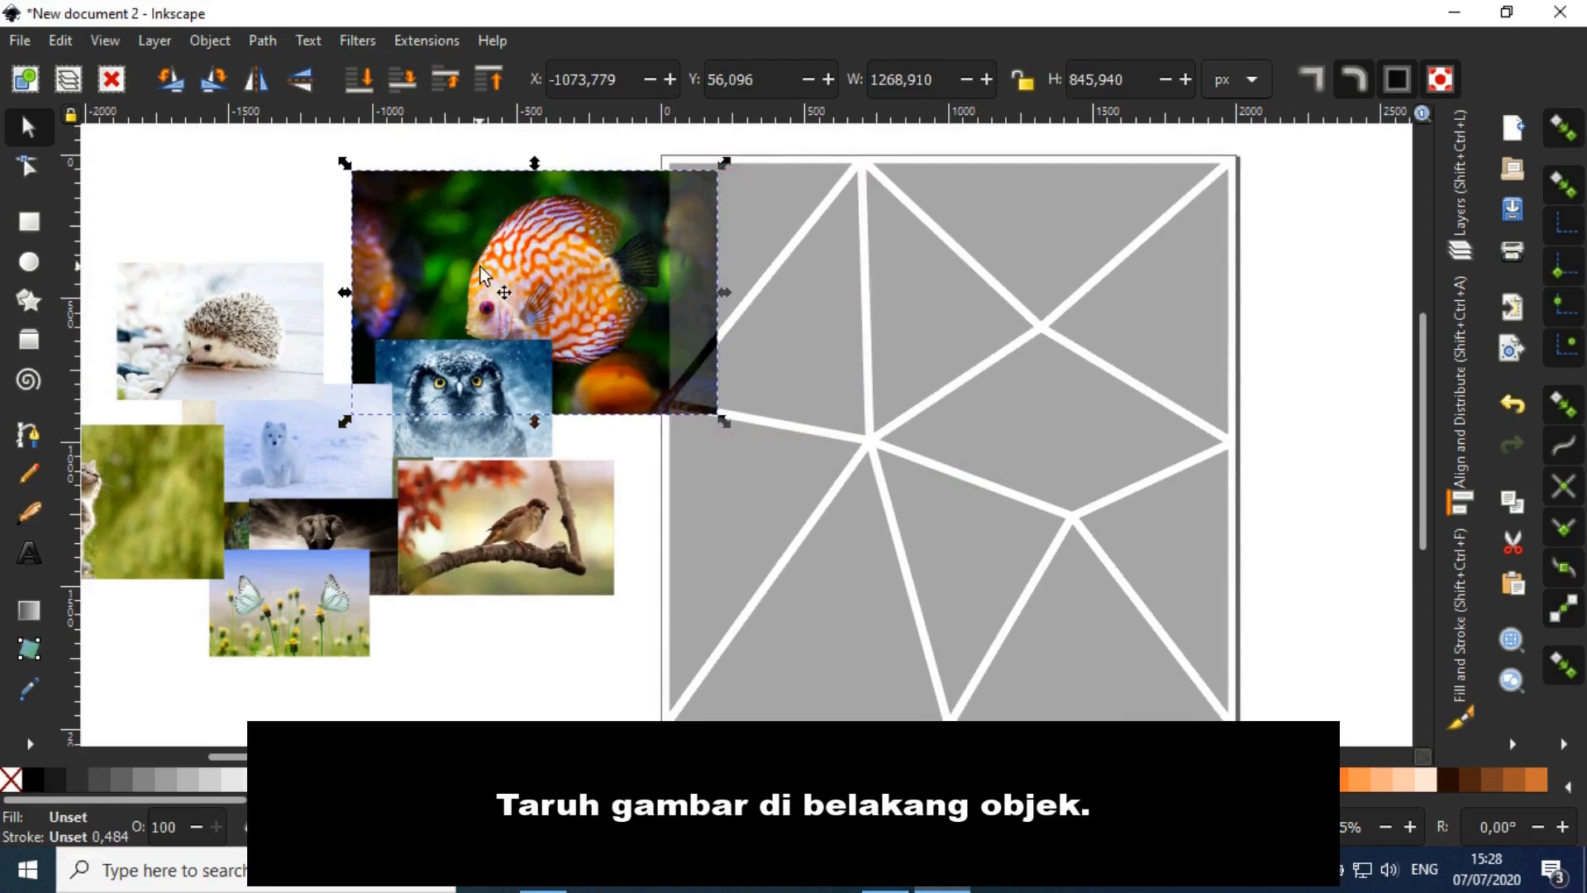
# Step: Position the fish photo behind the upper-left triangular cell so the fish's head lies within it, with snapping turned off
pyautogui.moveTo(530, 249); pyautogui.dragTo(733, 232)
pyautogui.moveTo(736, 232); pyautogui.dragTo(735, 231)
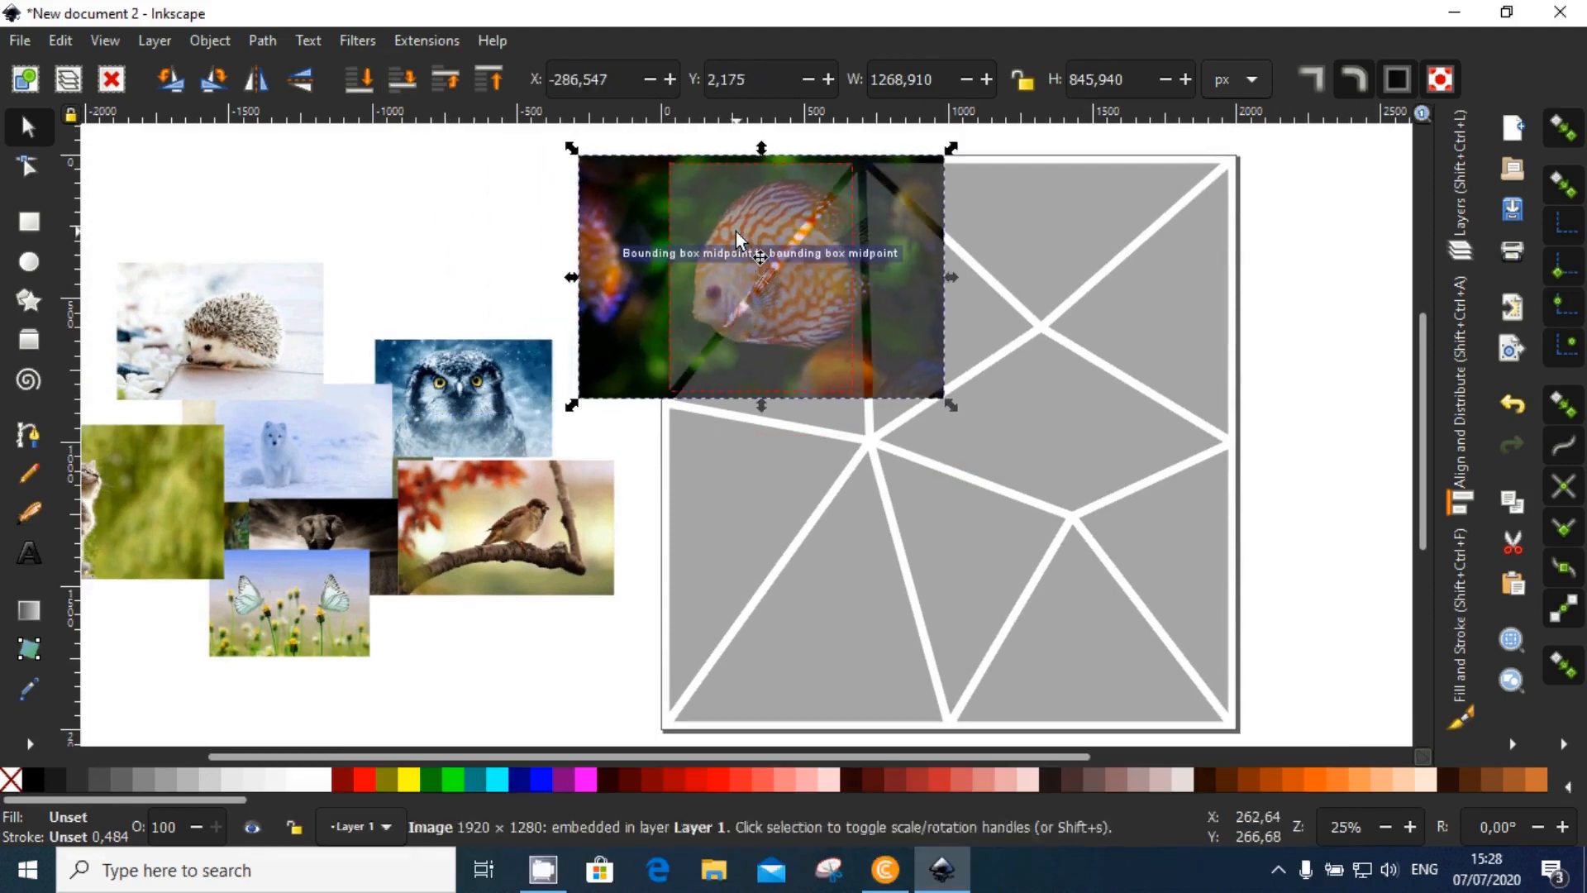
pyautogui.keyDown('ctrl'); pyautogui.scroll(1, 735, 231); pyautogui.keyUp('ctrl')
pyautogui.moveTo(554, 312); pyautogui.dragTo(551, 274)
pyautogui.click(1570, 130)
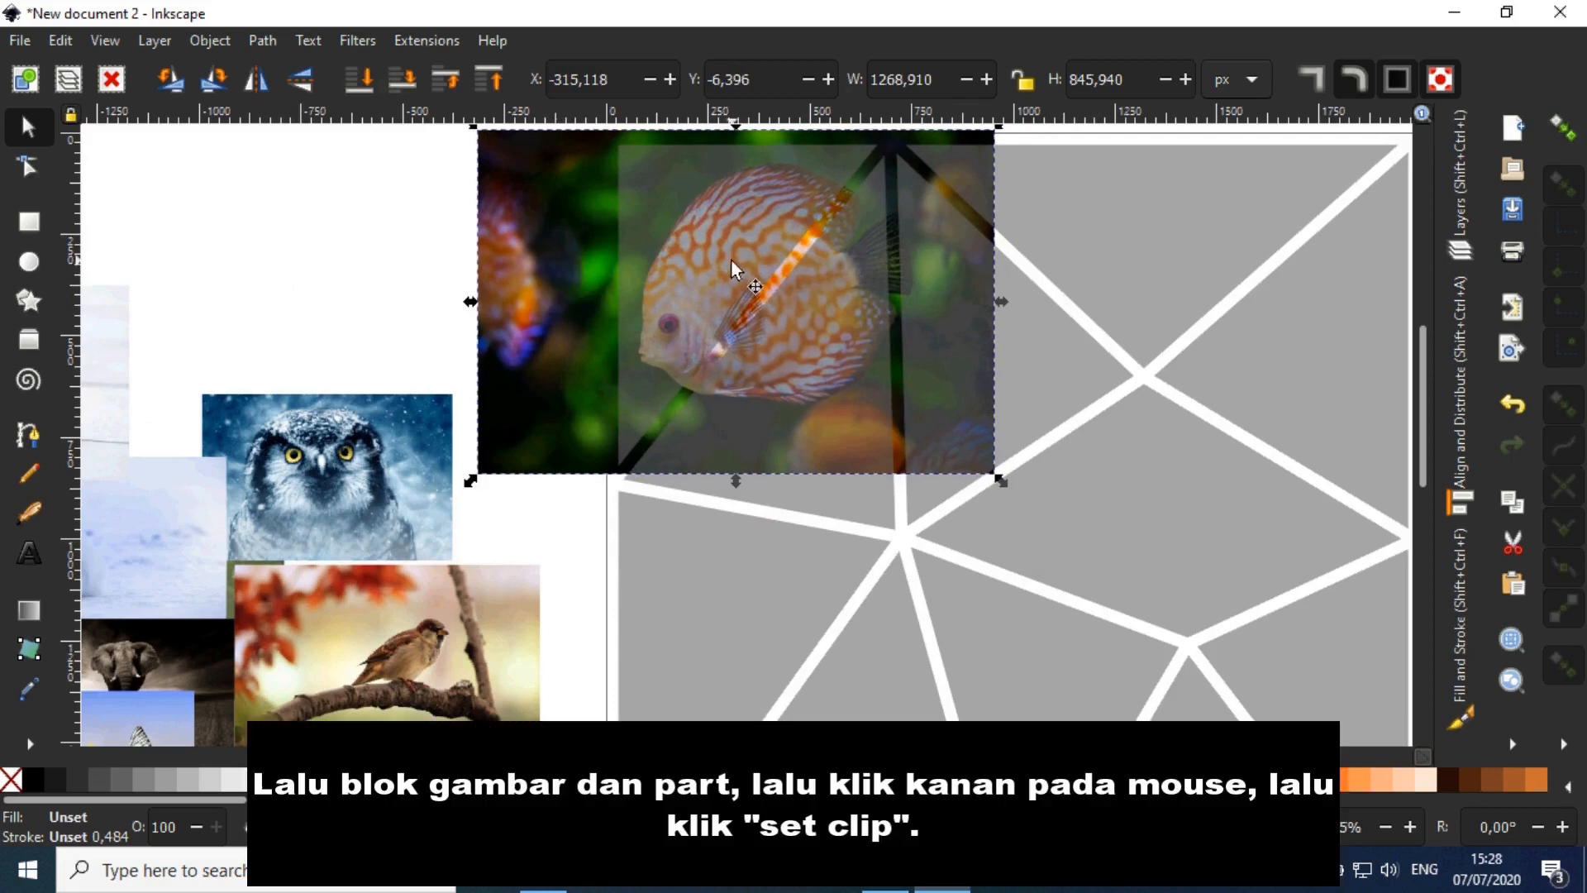
# Step: Clip the fish photo to the upper-left triangular cell
pyautogui.keyDown('shift'); pyautogui.click(716, 241); pyautogui.keyUp('shift')
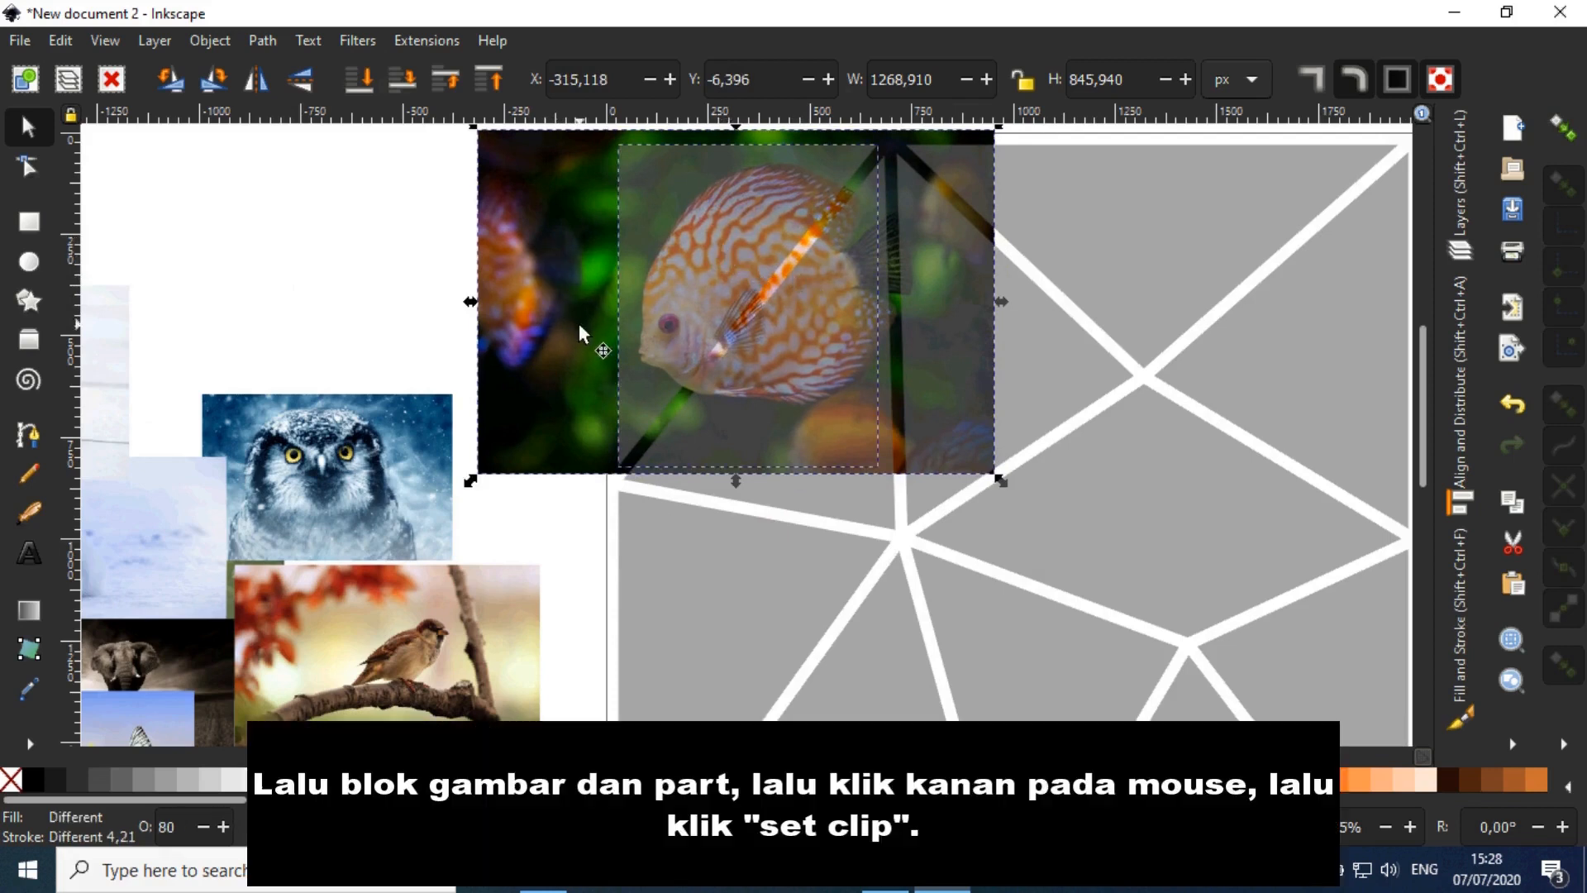
pyautogui.rightClick(553, 310)
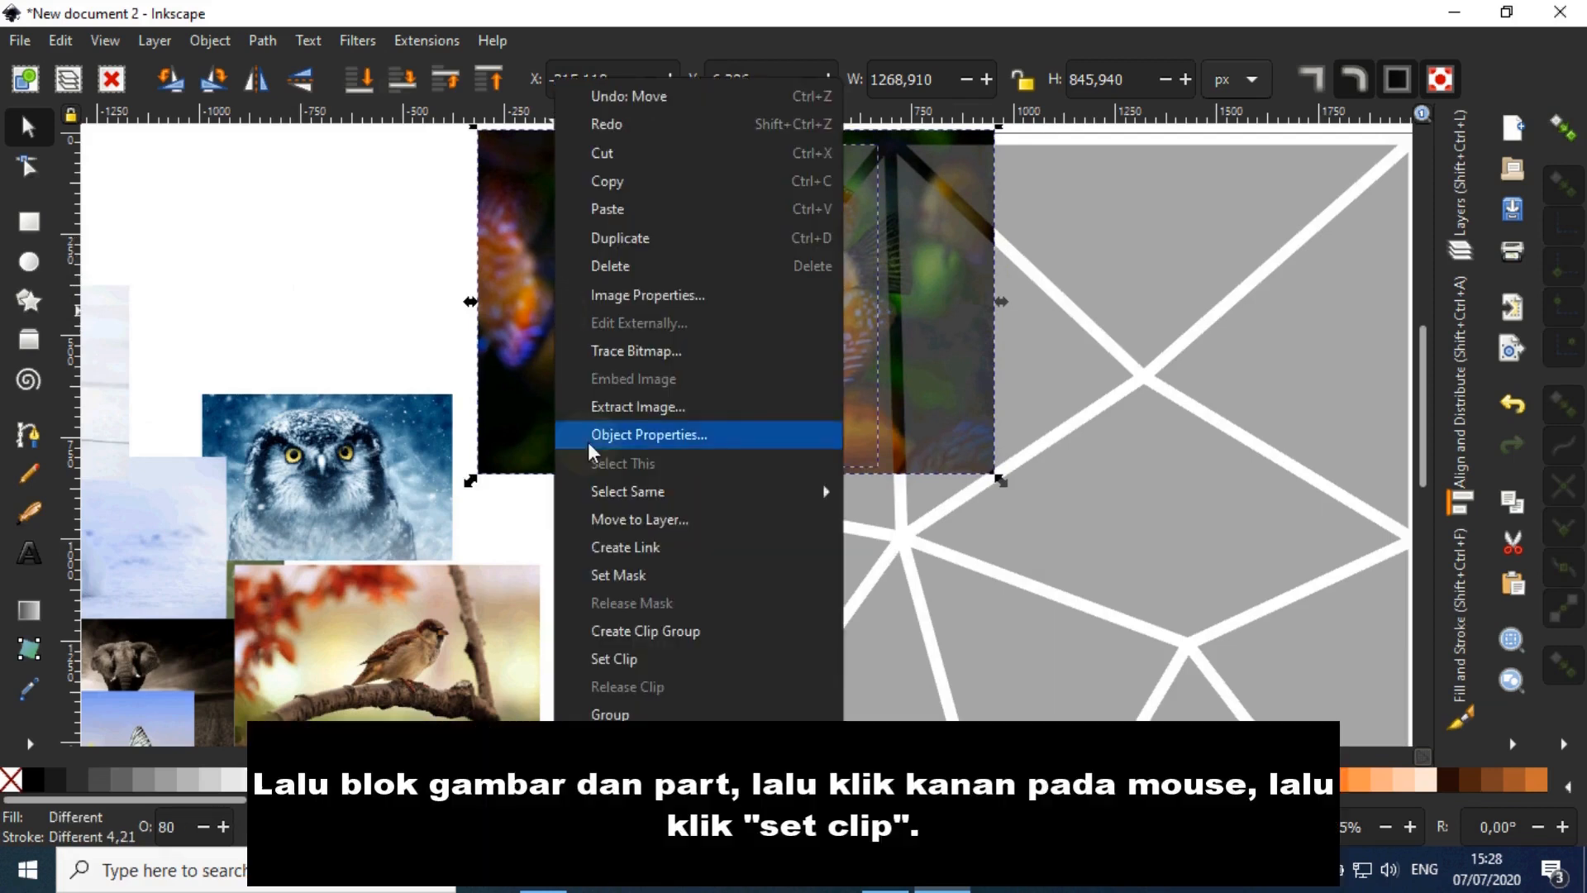
pyautogui.click(653, 659)
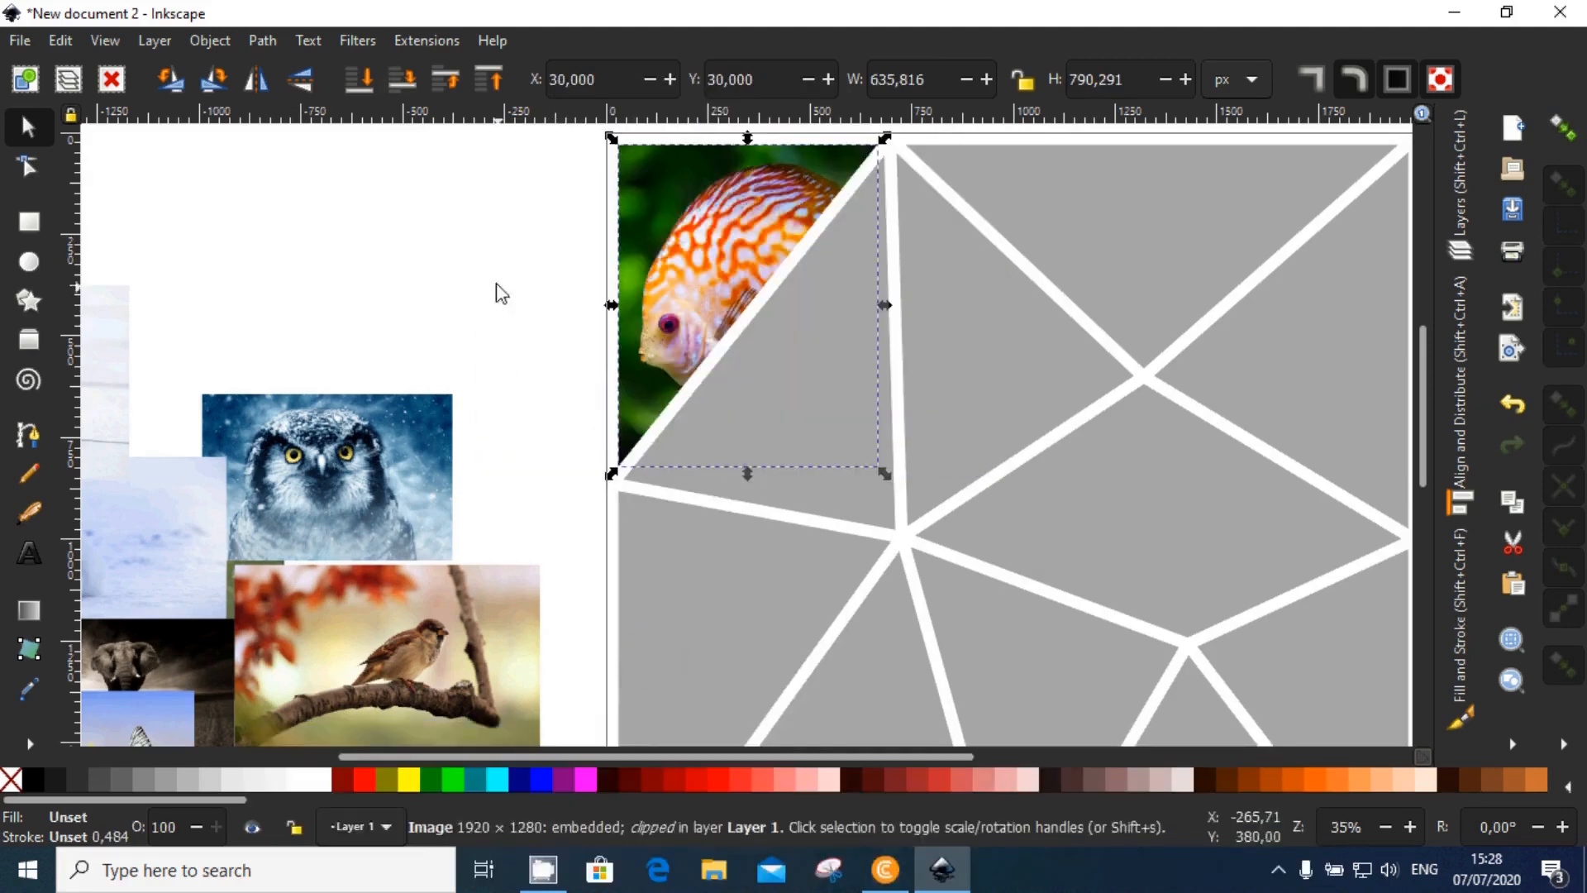
# Step: Move the owl photo onto the upper part of the collage, enlarge it to about 1464 by 975 px, and lower it to the bottom
pyautogui.scroll(-1, 536, 286)
pyautogui.moveTo(662, 340); pyautogui.dragTo(834, 327)
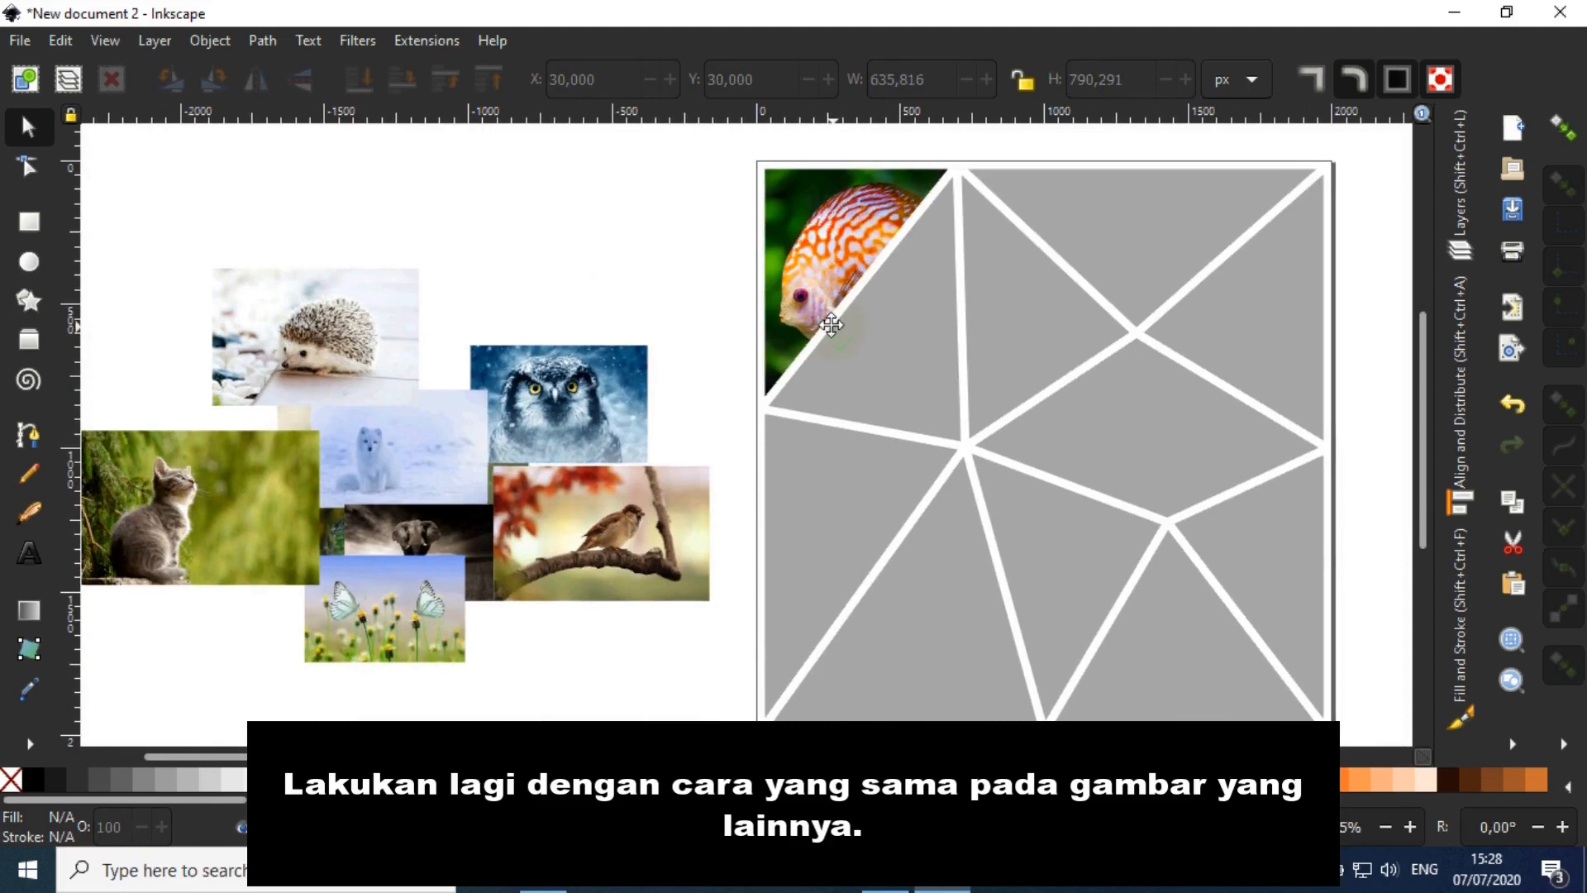
pyautogui.moveTo(825, 404); pyautogui.dragTo(706, 414)
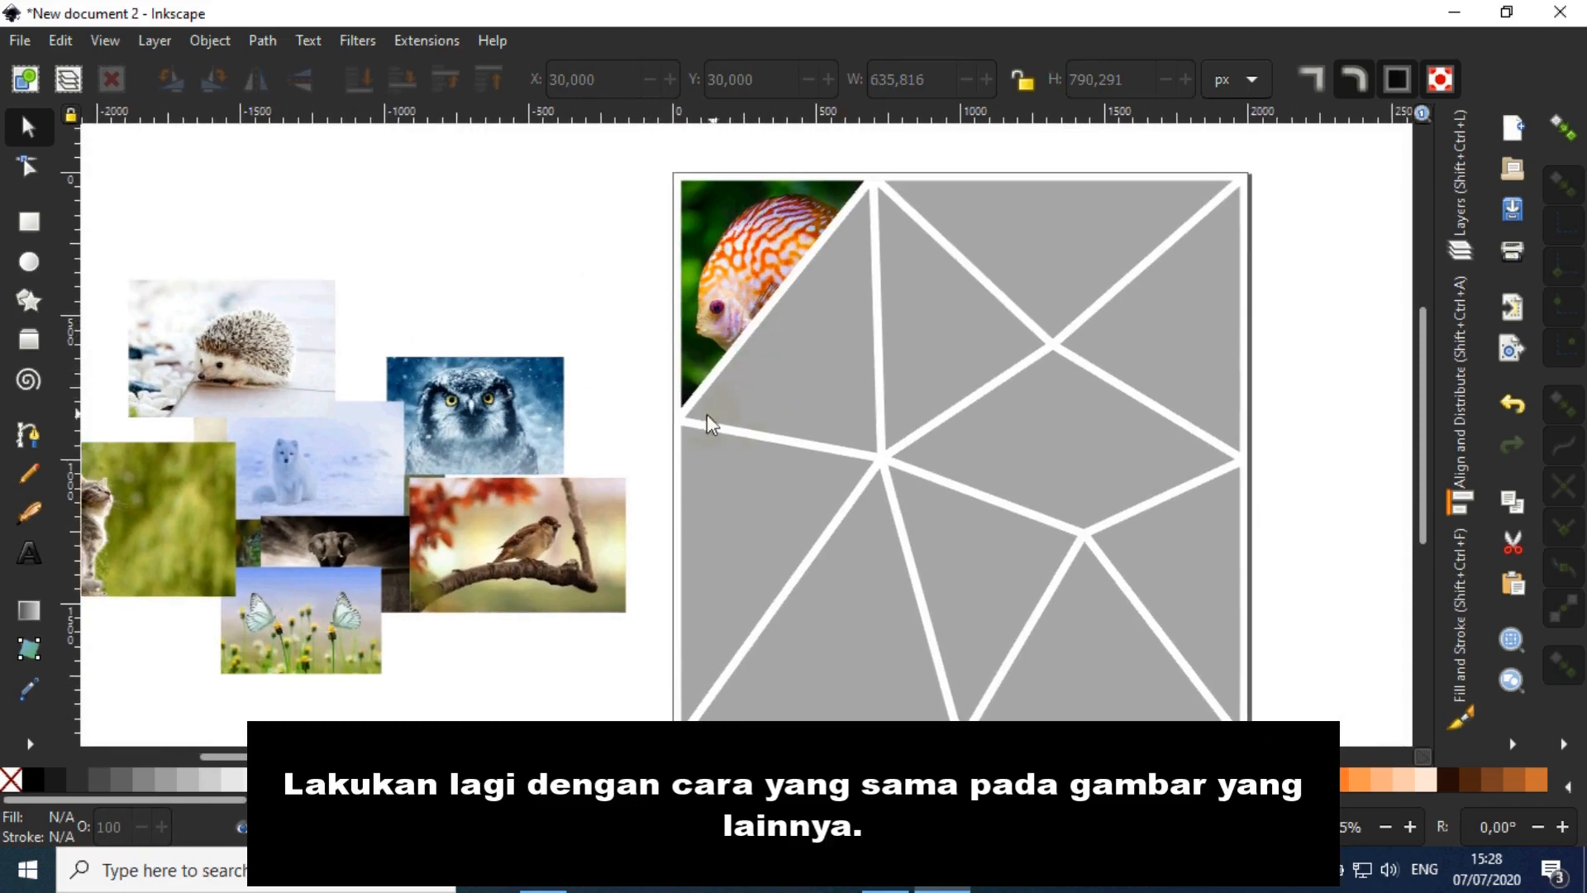
pyautogui.click(543, 411)
pyautogui.moveTo(543, 412); pyautogui.dragTo(881, 284)
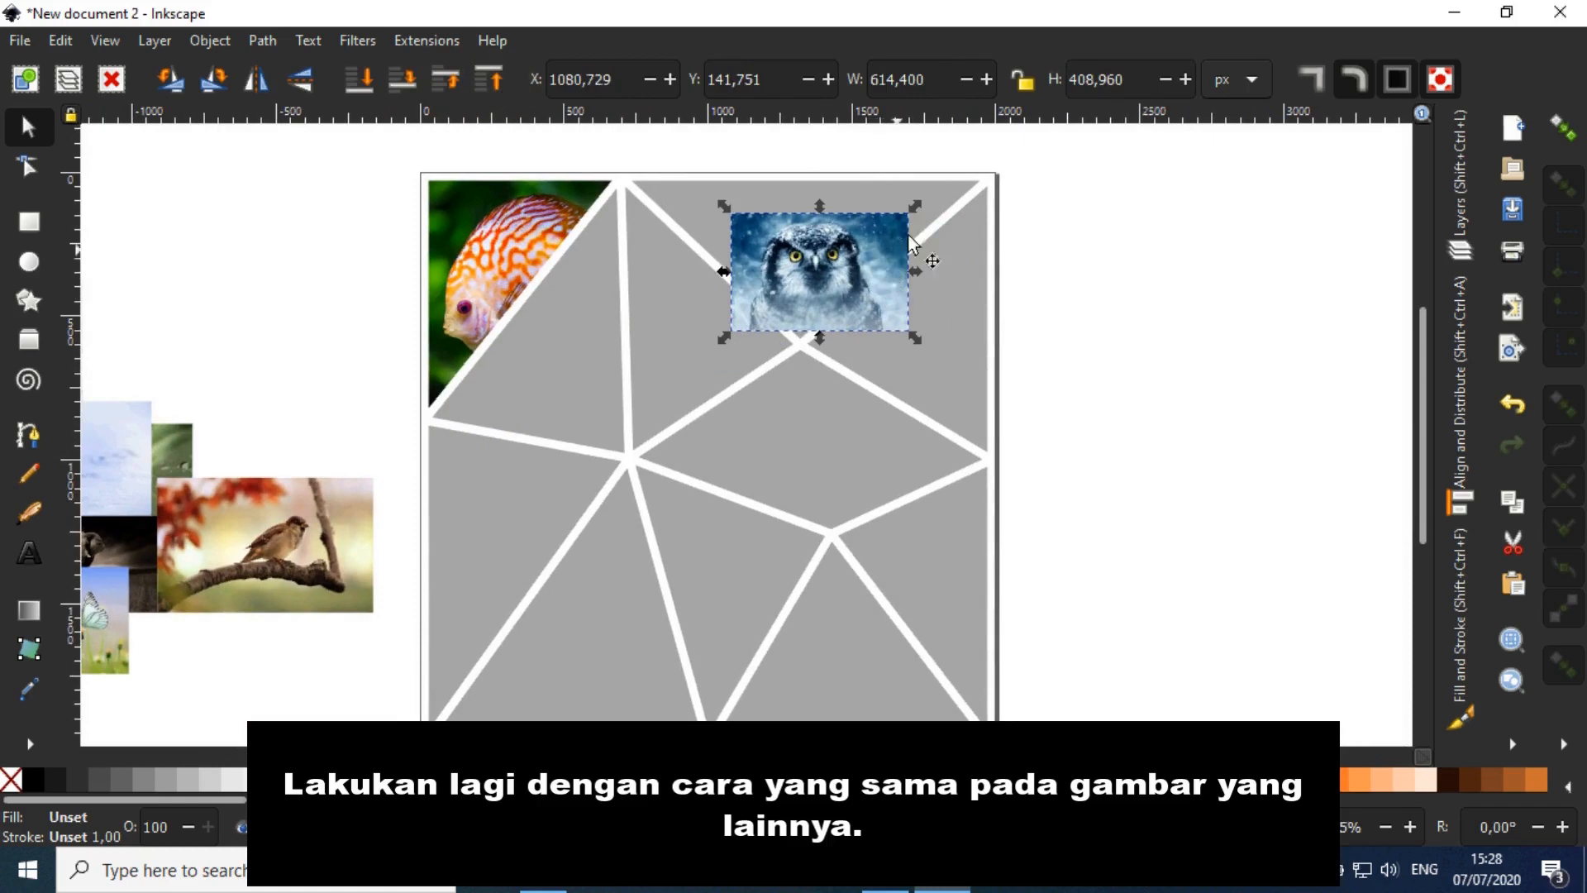
pyautogui.moveTo(921, 207); pyautogui.dragTo(1083, 123)
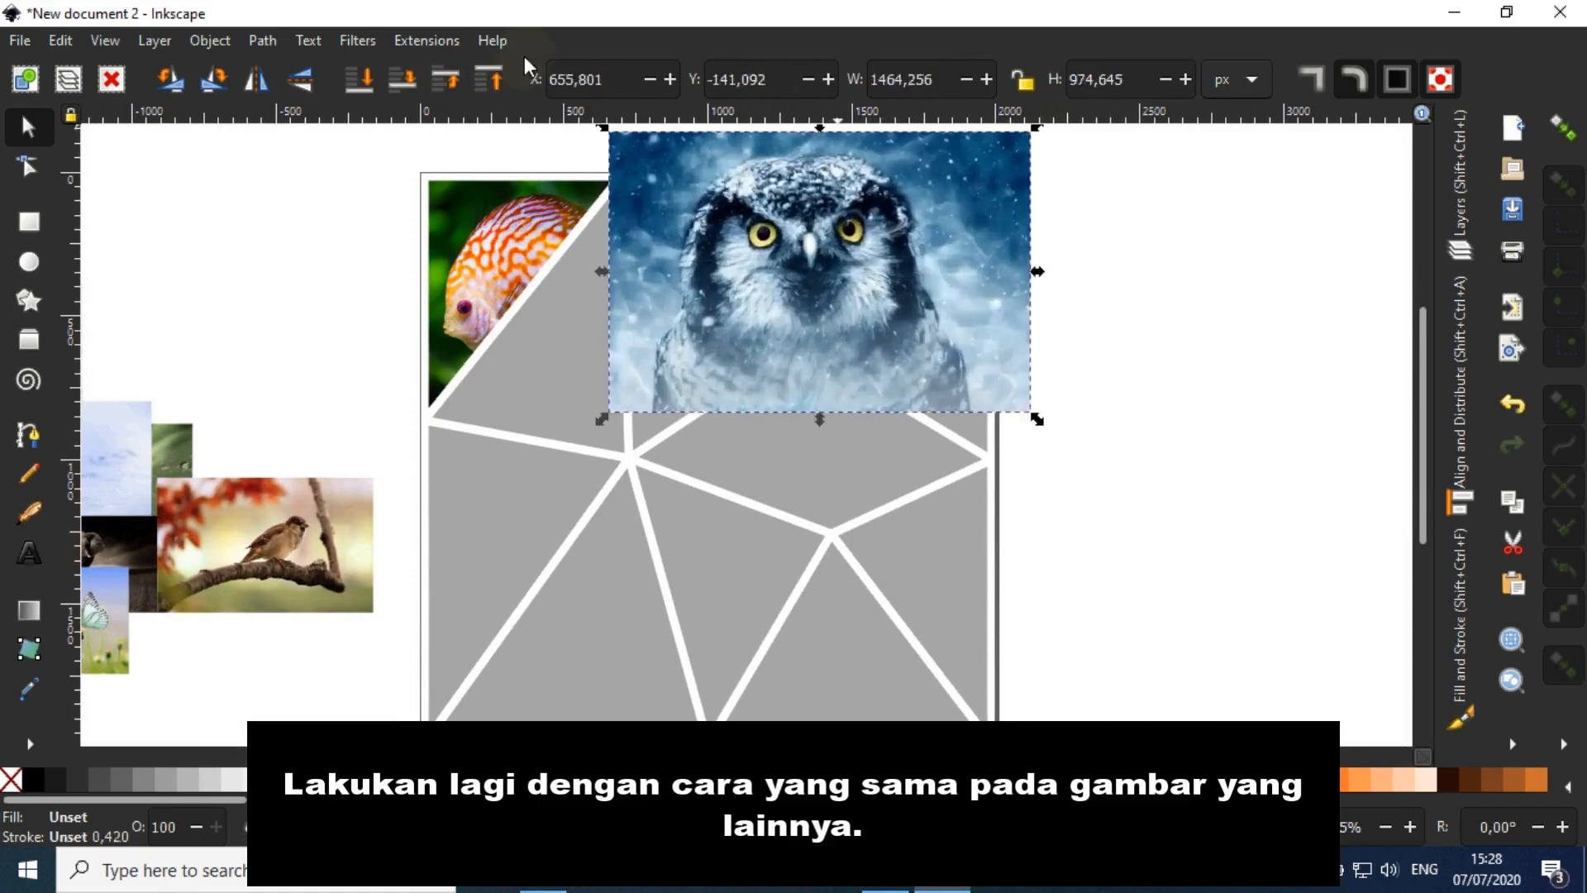
pyautogui.click(358, 80)
# Step: Reduce the owl photo to about 1246 by 829 px and position it so the owl's face lies behind the top triangular cell
pyautogui.scroll(3, 875, 182)
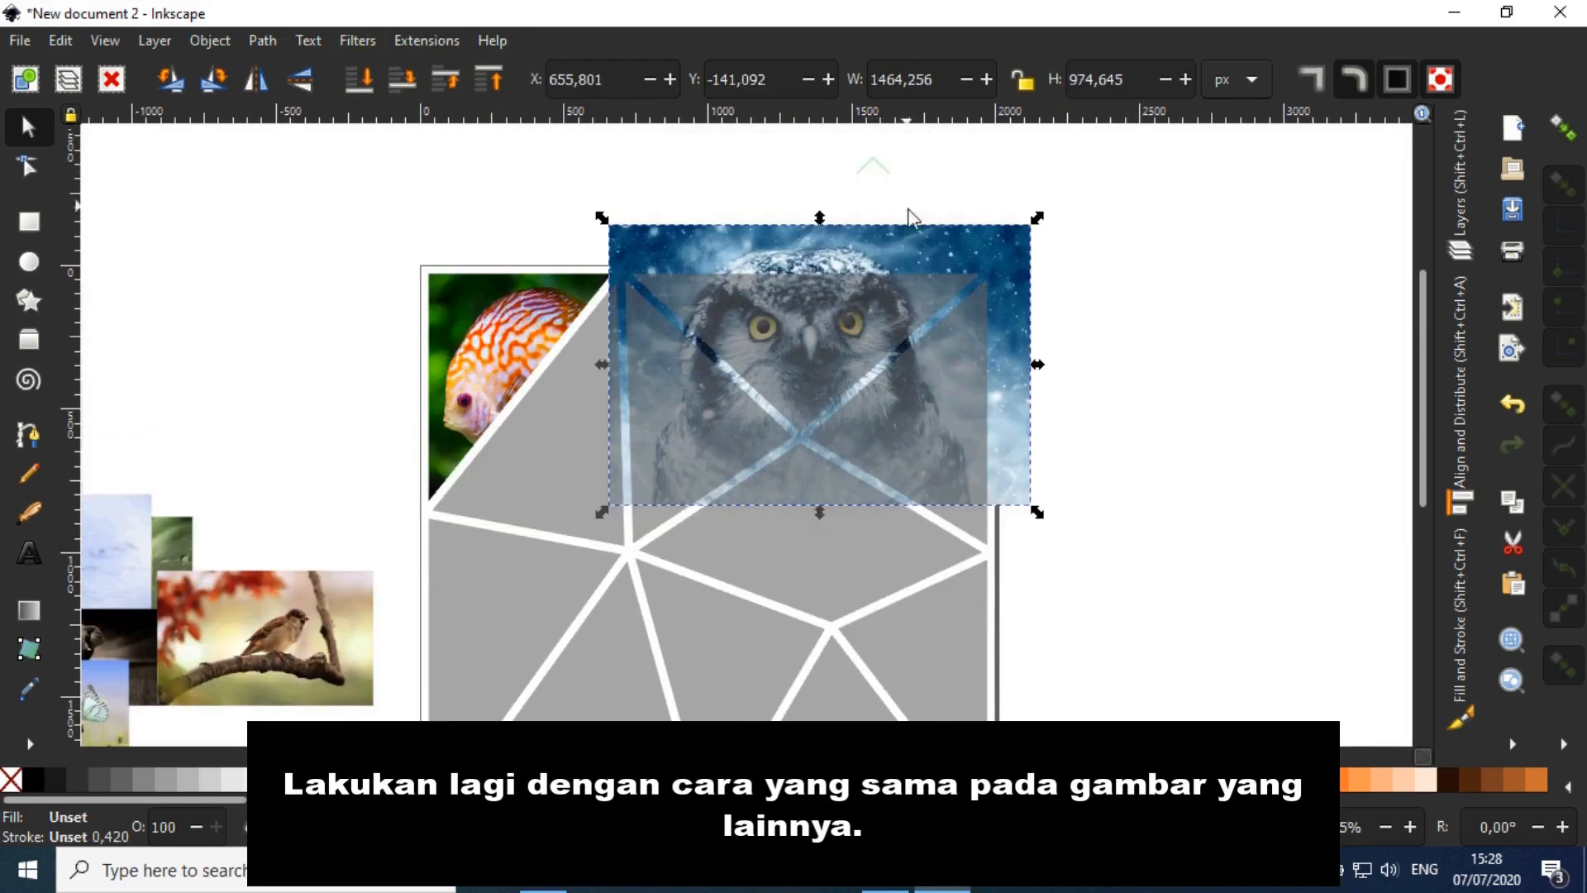
pyautogui.moveTo(916, 231); pyautogui.dragTo(925, 250)
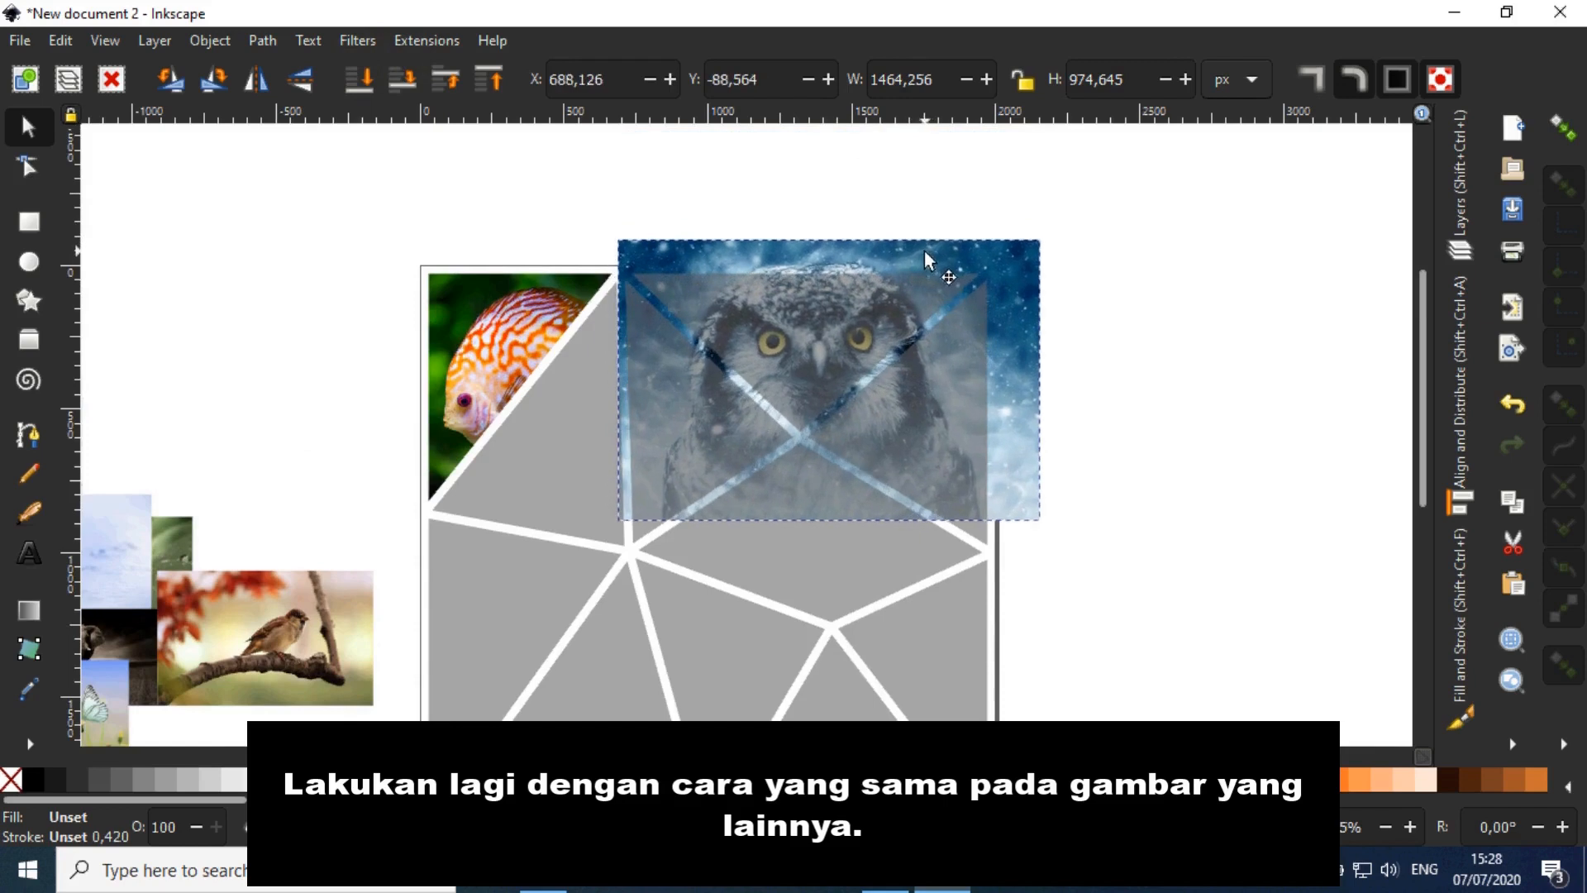
pyautogui.moveTo(1046, 235); pyautogui.dragTo(974, 266)
pyautogui.scroll(1, 935, 314)
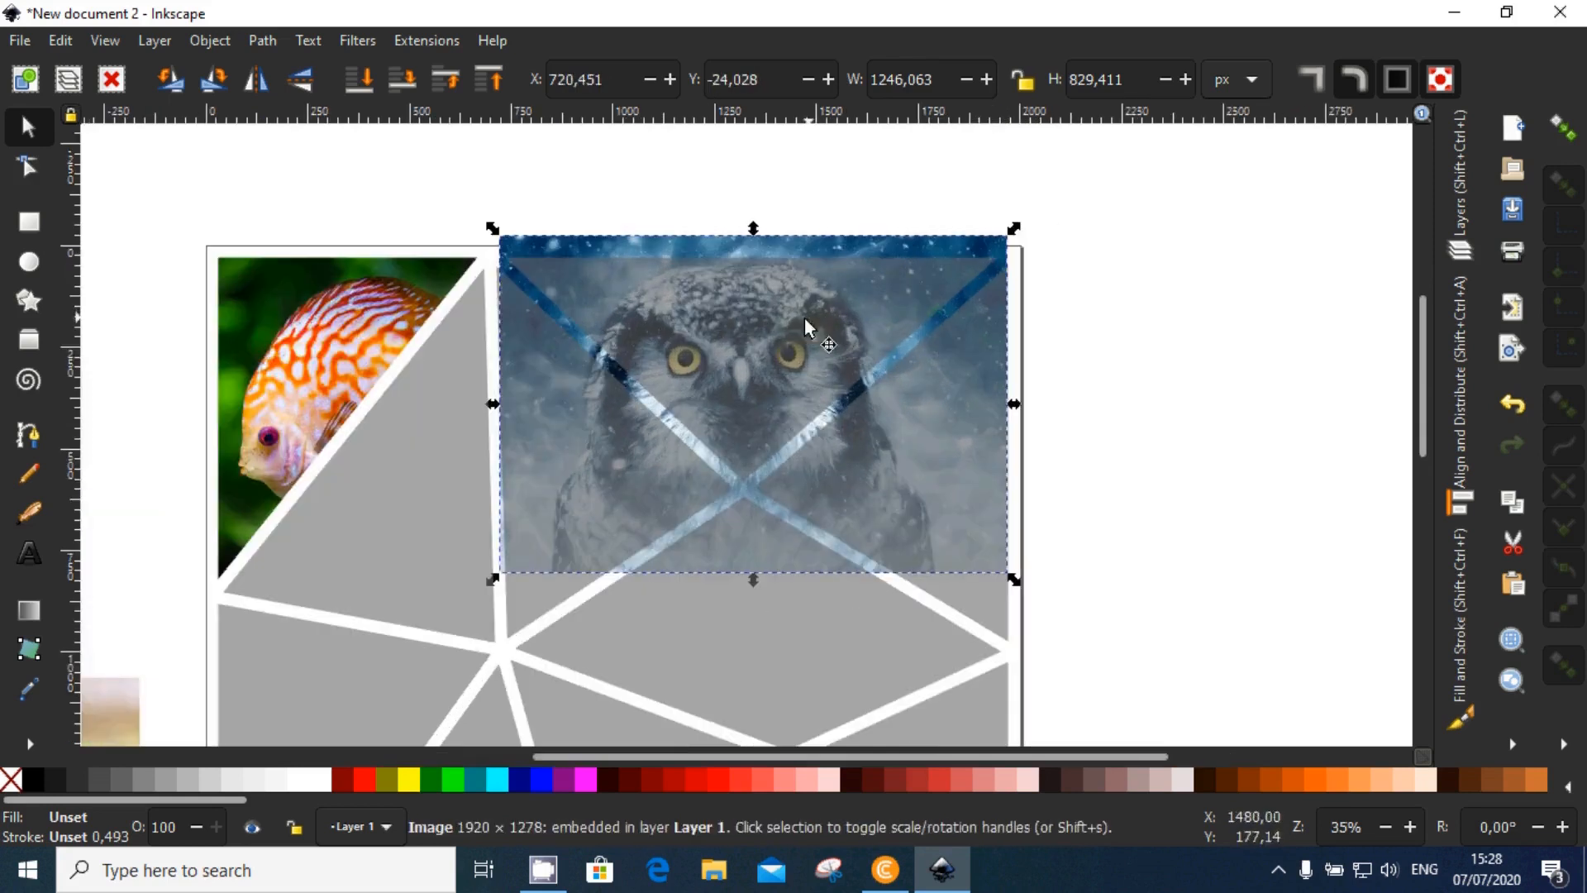
# Step: Clip the owl photo to the top triangular cell and deselect it
pyautogui.keyDown('shift'); pyautogui.click(767, 345); pyautogui.keyUp('shift')
pyautogui.rightClick(761, 347)
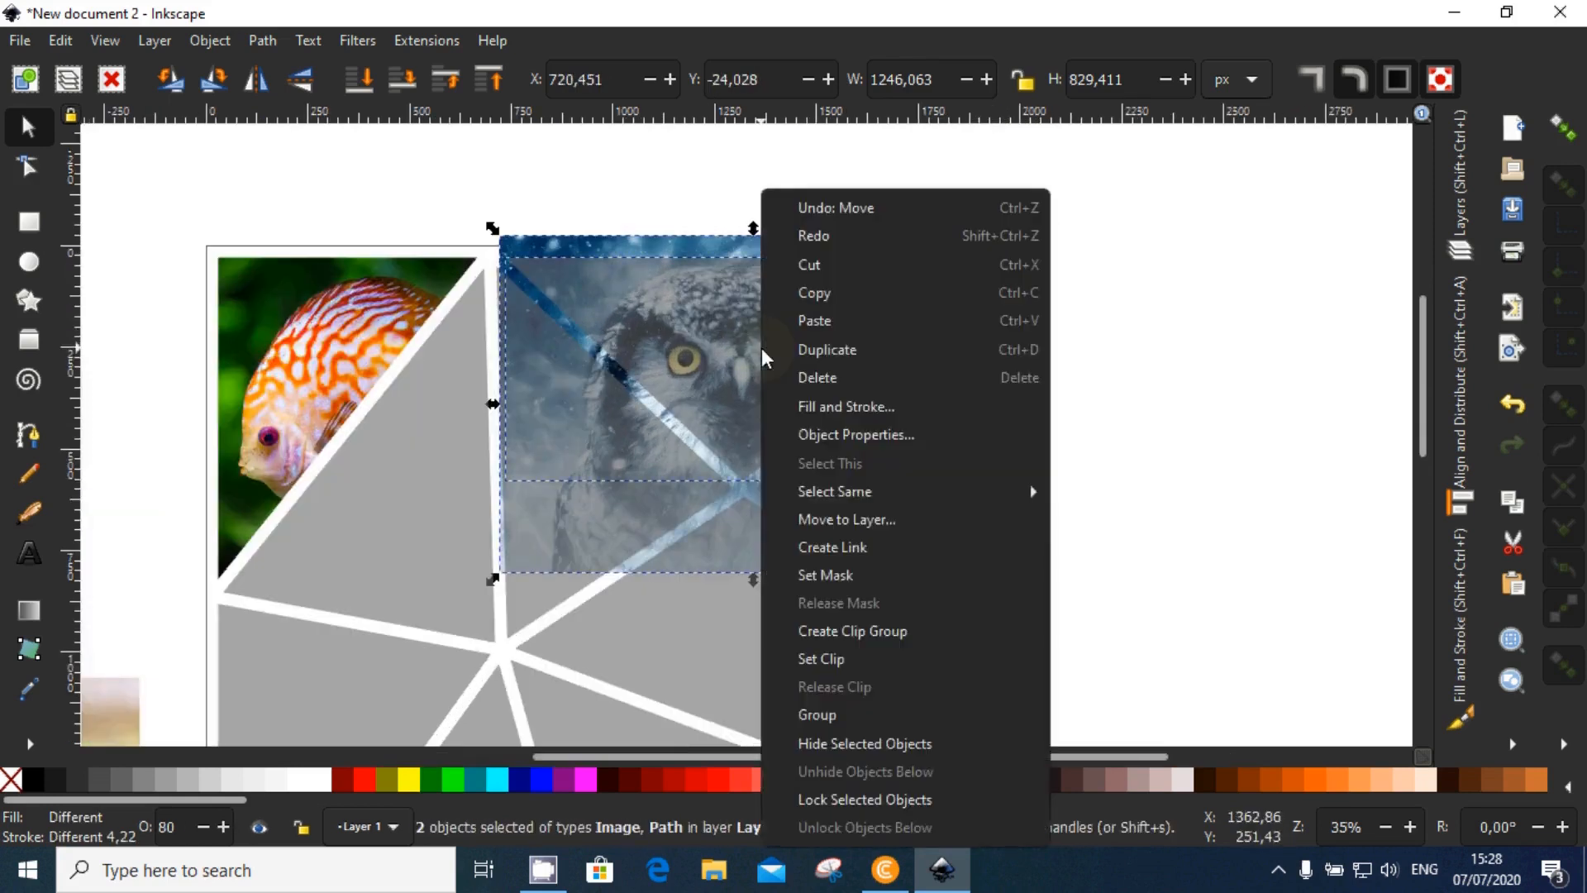
pyautogui.click(826, 658)
pyautogui.click(1071, 507)
# Step: Move the sparrow photo over the cell beside the fish, enlarge it to about 1873 by 1171 px, and lower it to the bottom
pyautogui.scroll(-1, 892, 400)
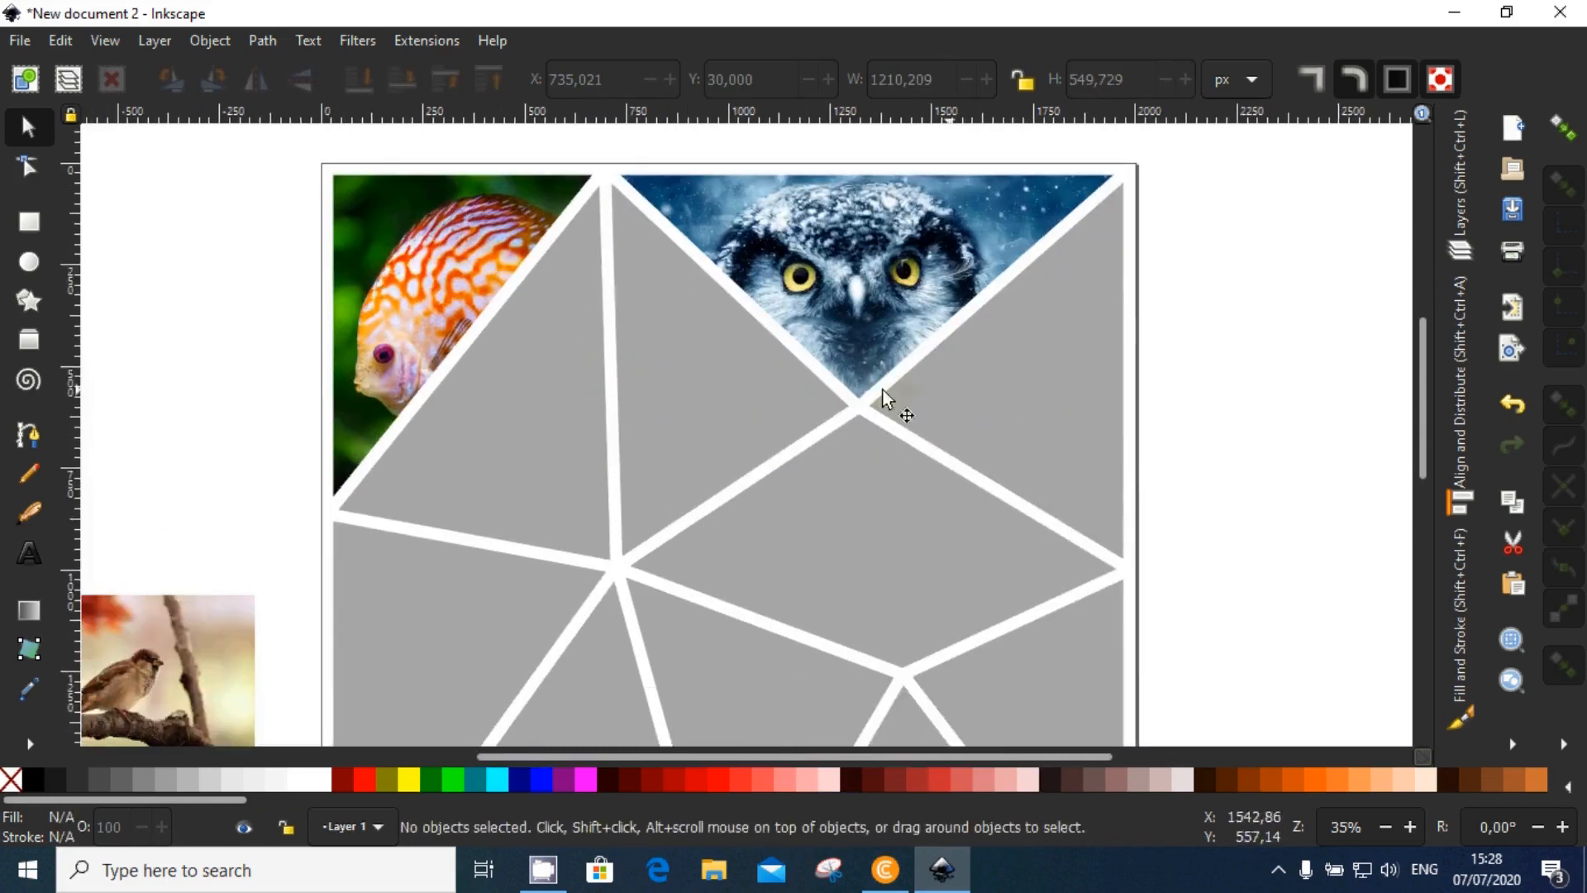
pyautogui.scroll(-1, 729, 377)
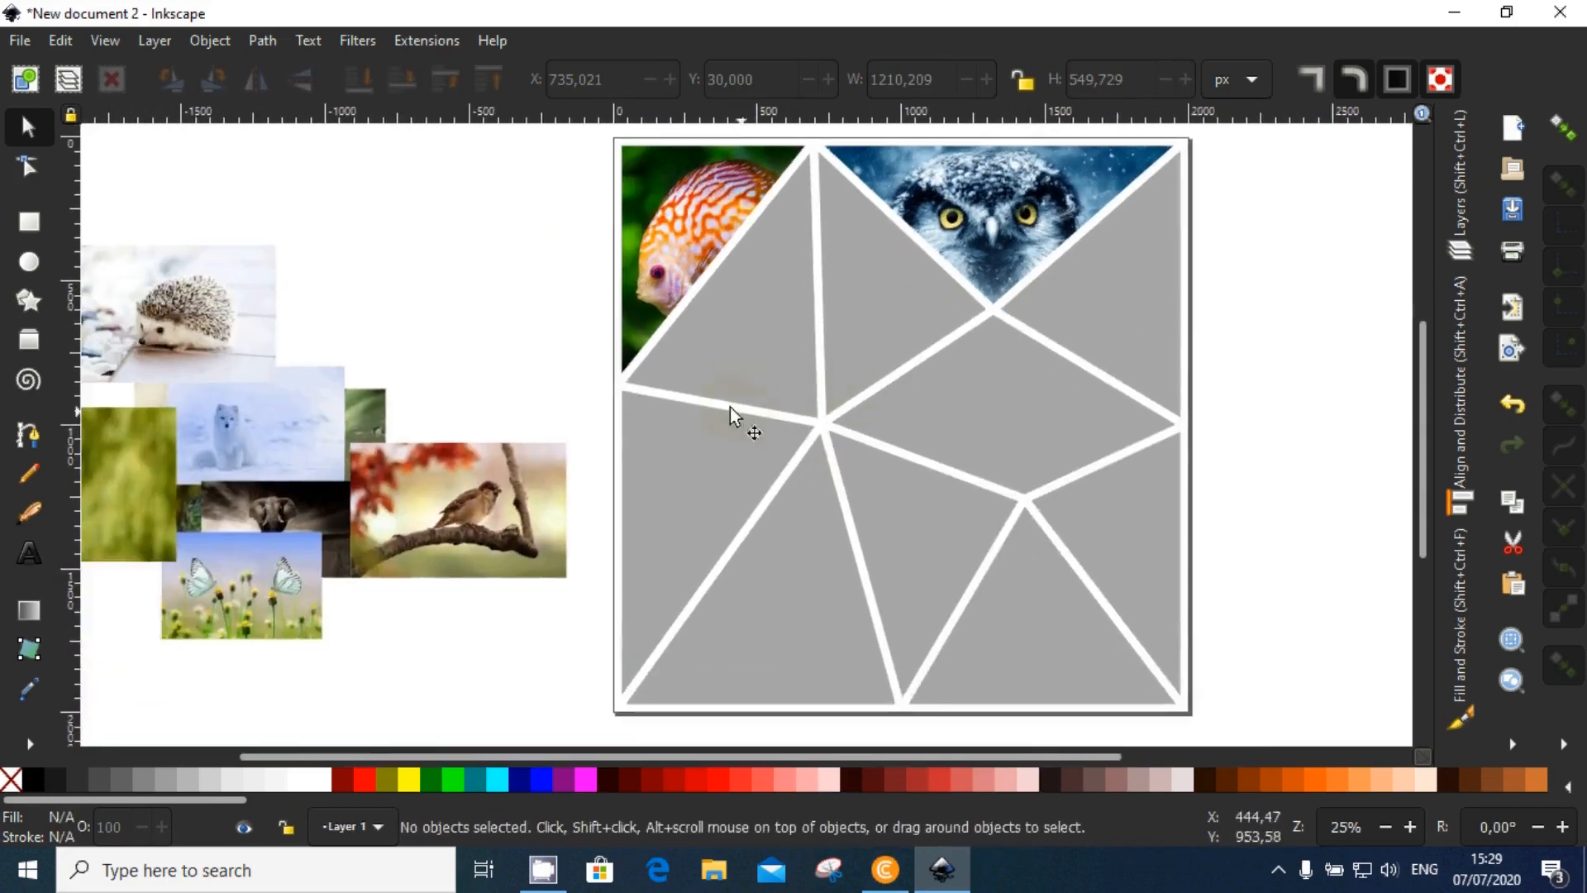
pyautogui.scroll(1, 772, 464)
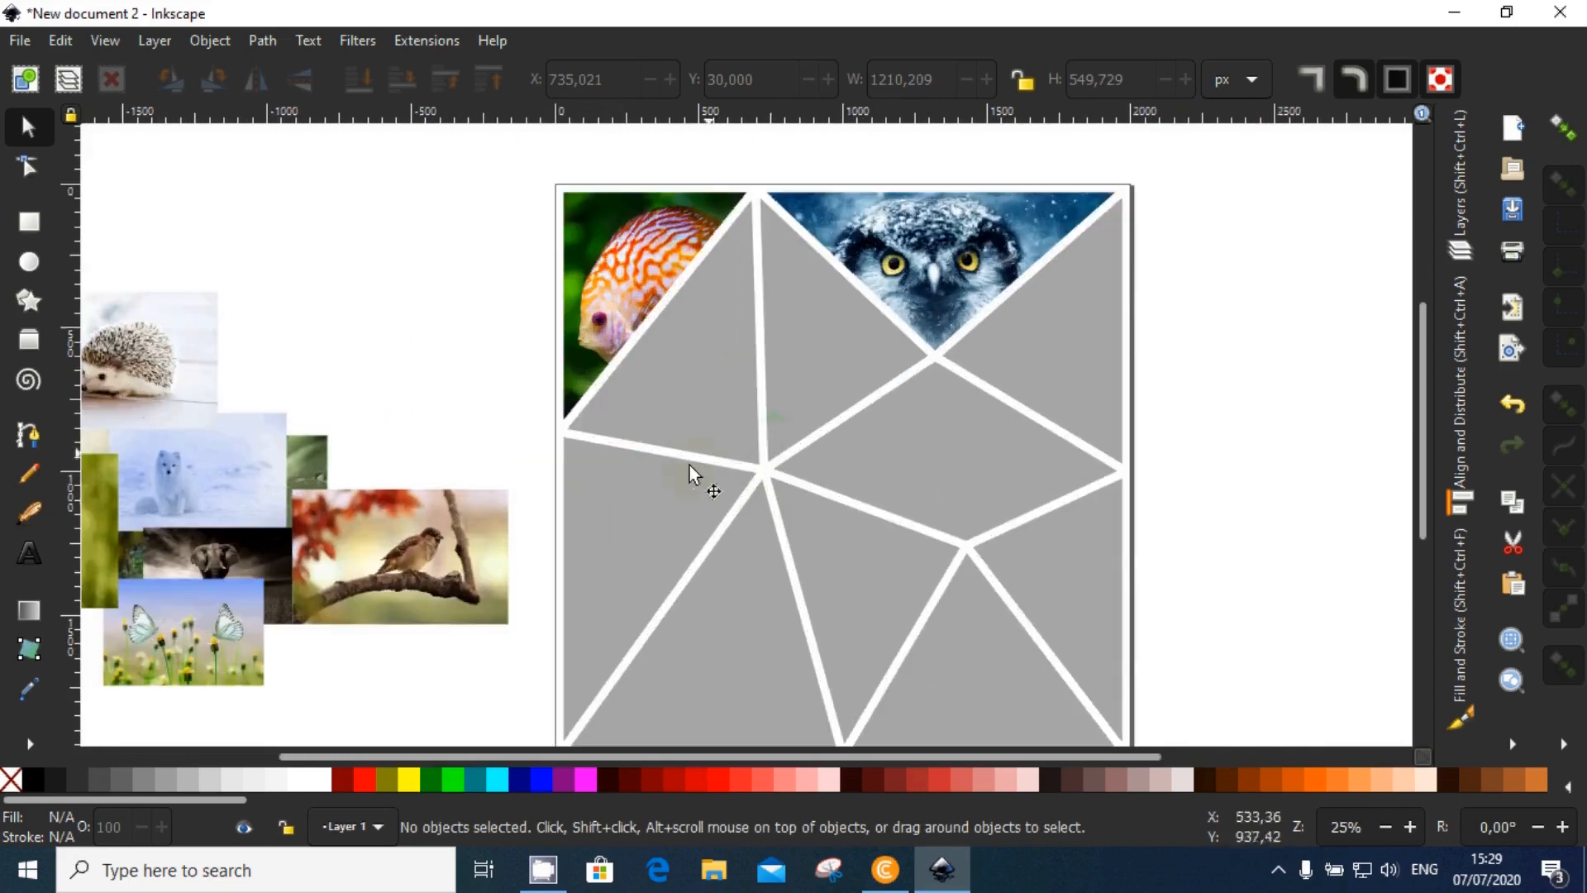
pyautogui.click(398, 584)
pyautogui.moveTo(398, 584); pyautogui.dragTo(645, 392)
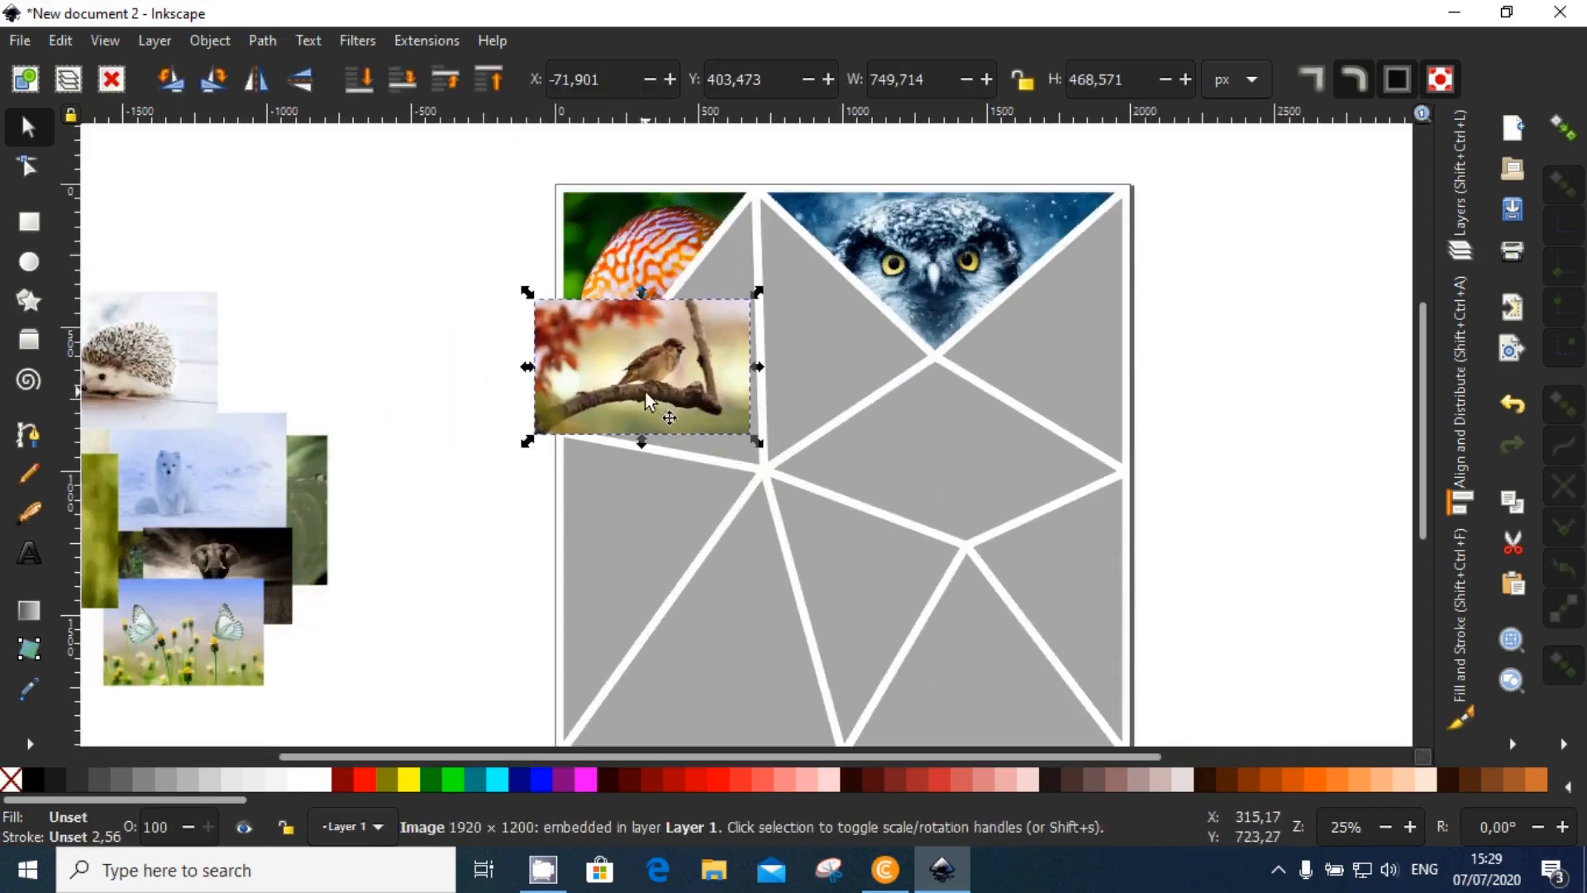
pyautogui.moveTo(763, 303); pyautogui.dragTo(925, 191)
pyautogui.click(369, 79)
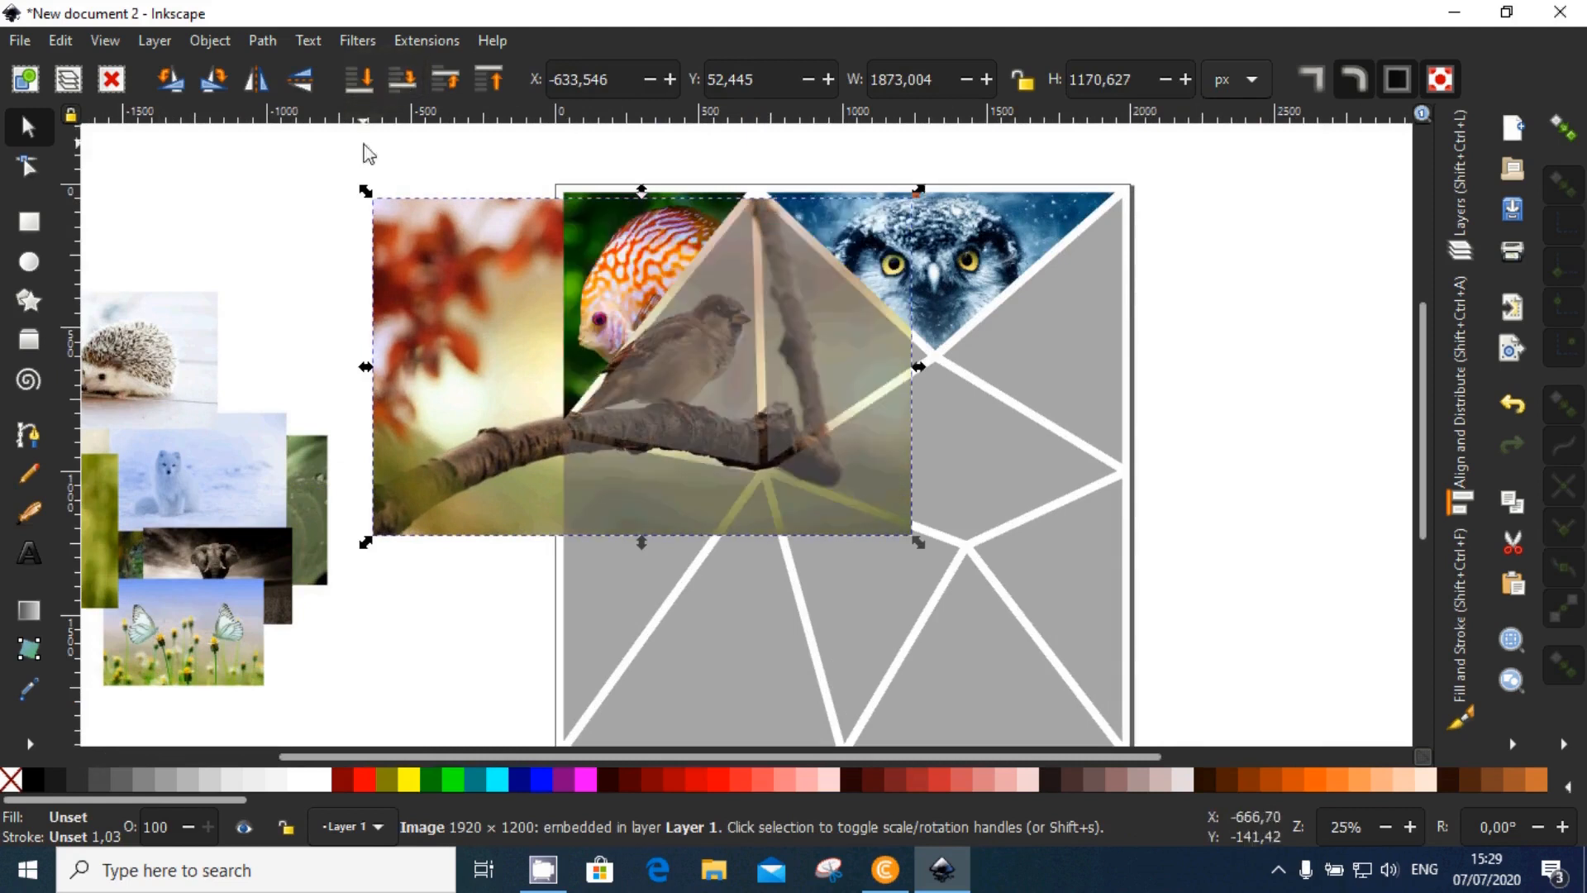
# Step: Reduce the sparrow photo to about 1687 by 1054 px and flip it horizontally behind the triangular cell beside the fish
pyautogui.moveTo(388, 283); pyautogui.dragTo(407, 285)
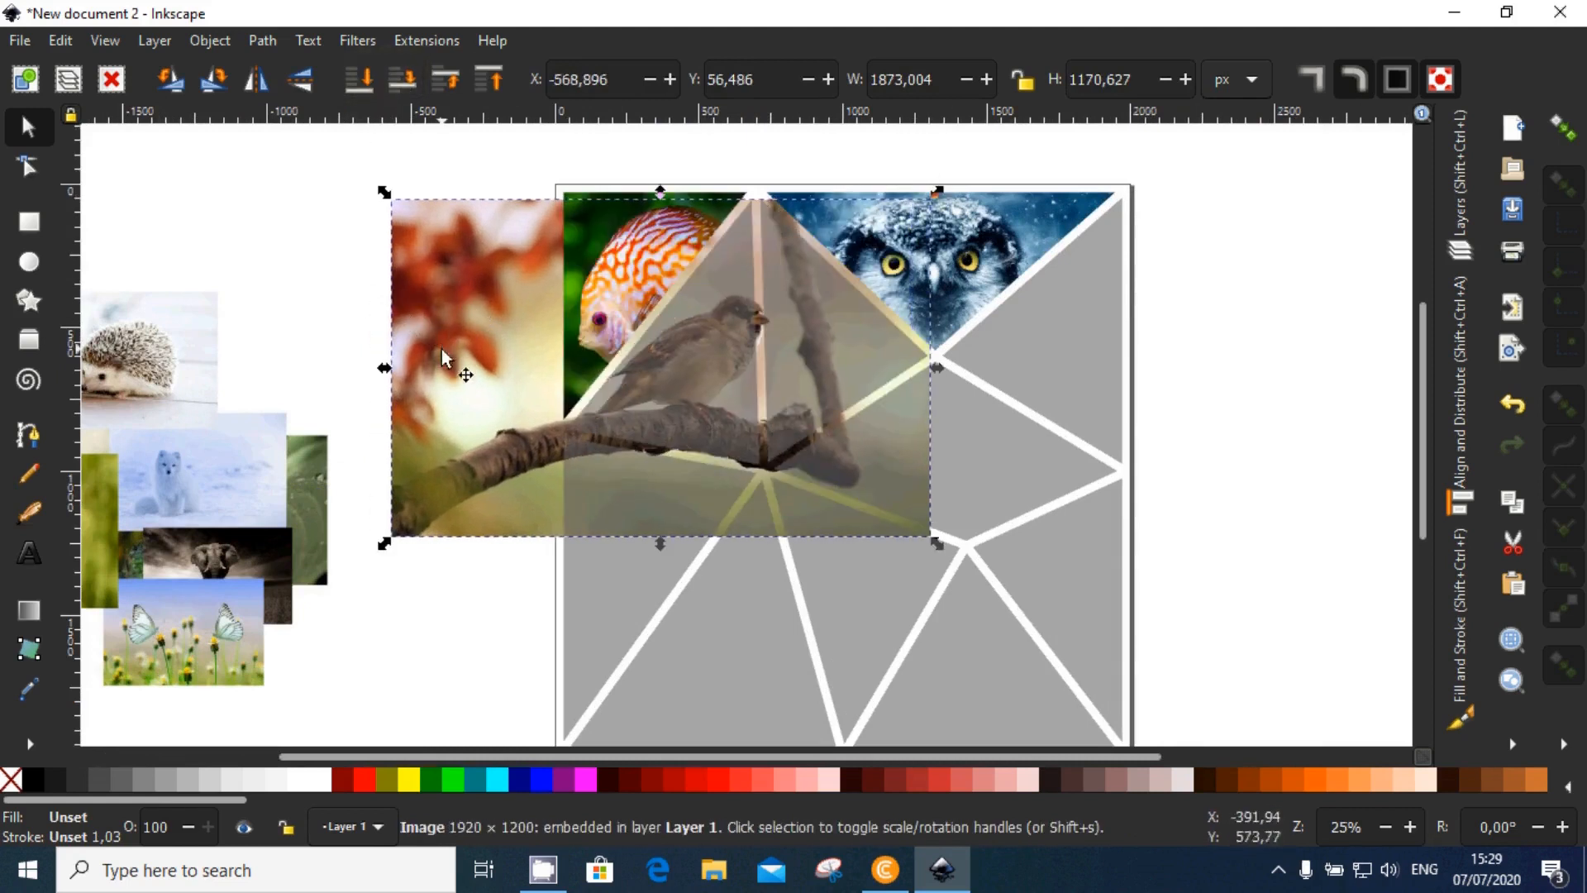
pyautogui.moveTo(441, 357); pyautogui.dragTo(446, 333)
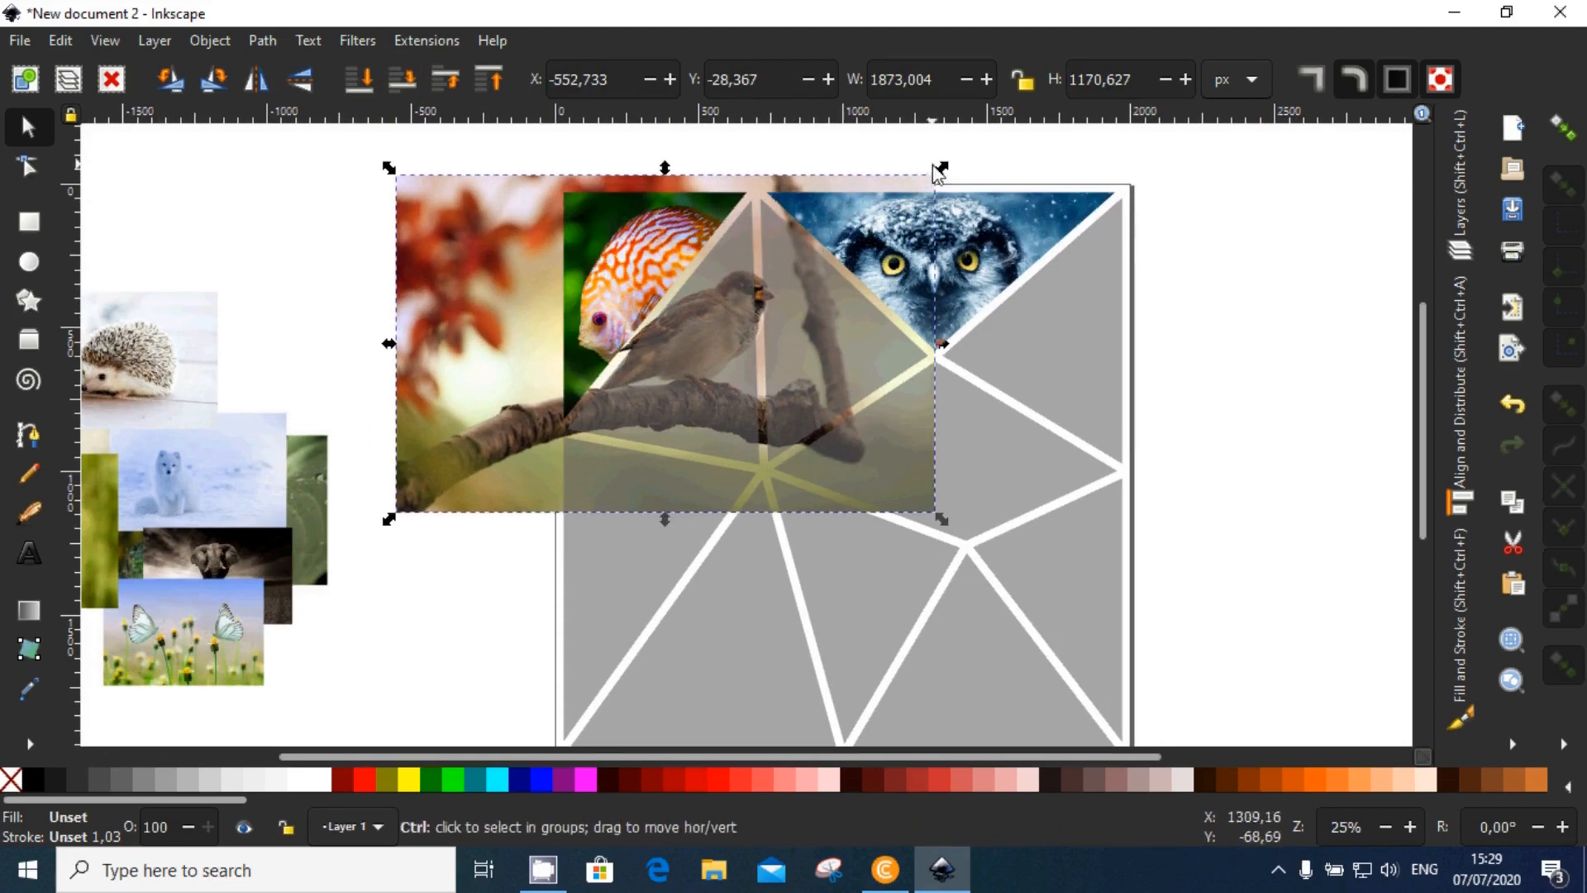
pyautogui.moveTo(942, 171); pyautogui.dragTo(913, 187)
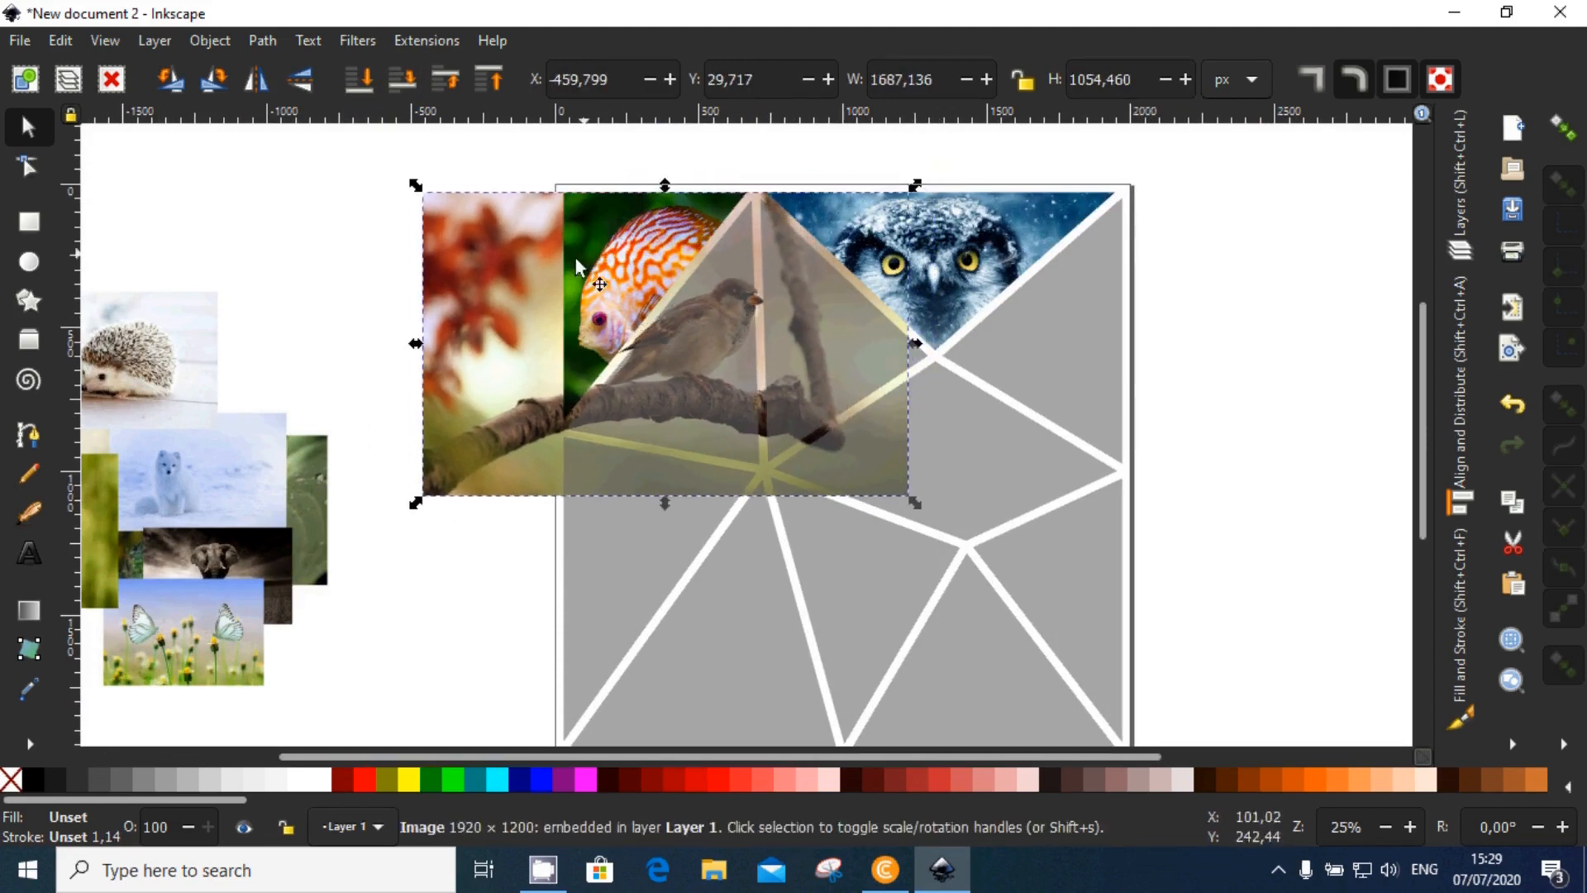
pyautogui.moveTo(464, 329); pyautogui.dragTo(549, 334)
pyautogui.click(256, 79)
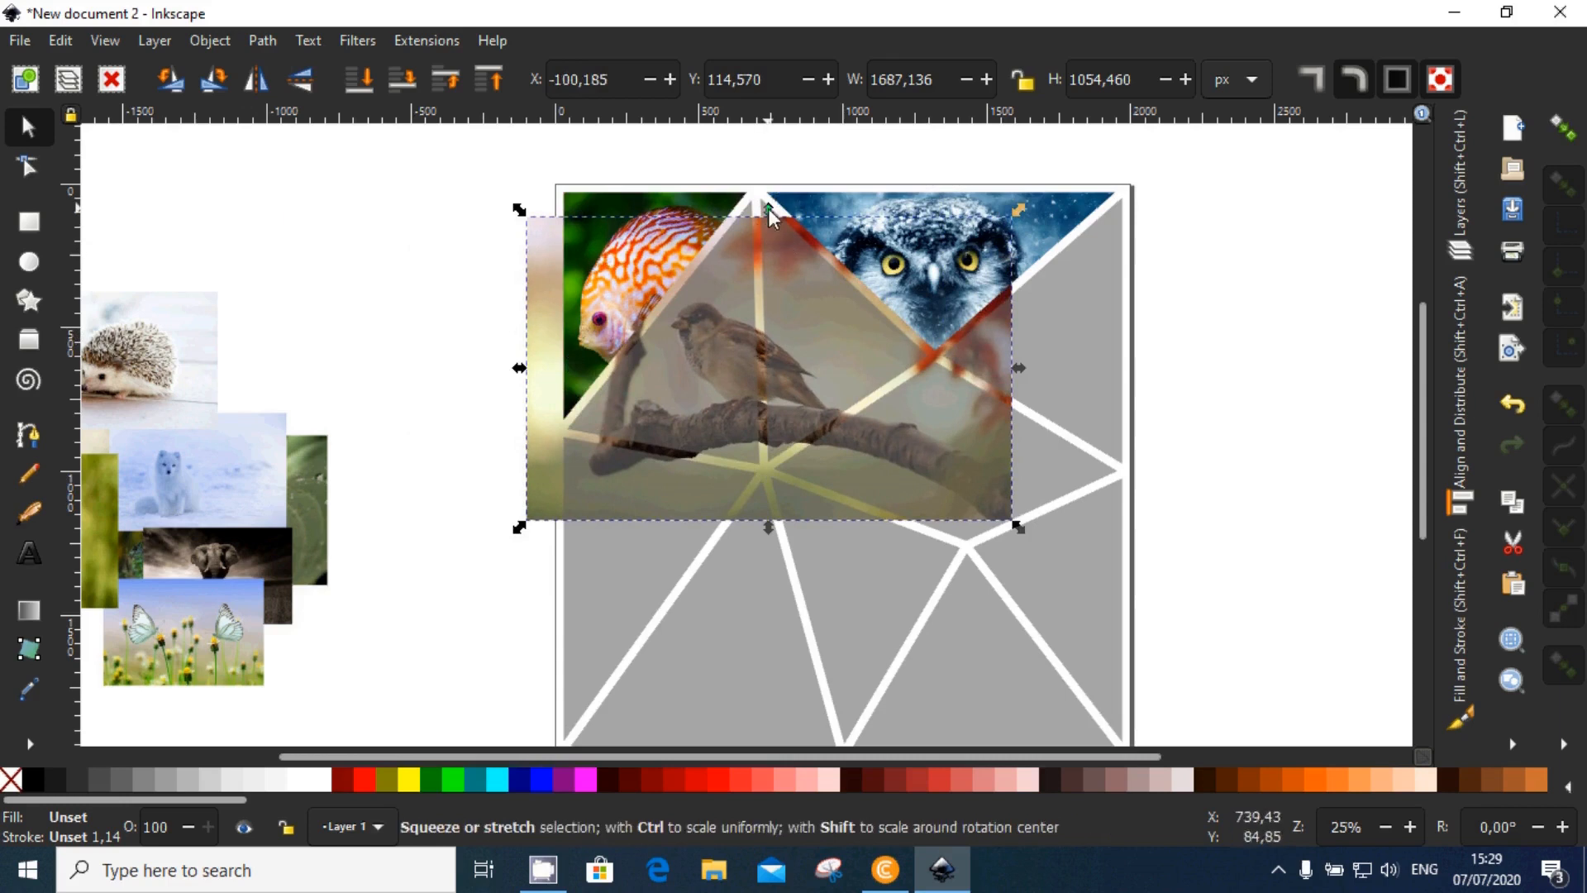
# Step: Enlarge the sparrow photo proportionally to about 1889 by 1181 px and position the bird's head within the triangular cell beside the fish
pyautogui.moveTo(767, 208); pyautogui.dragTo(774, 190)
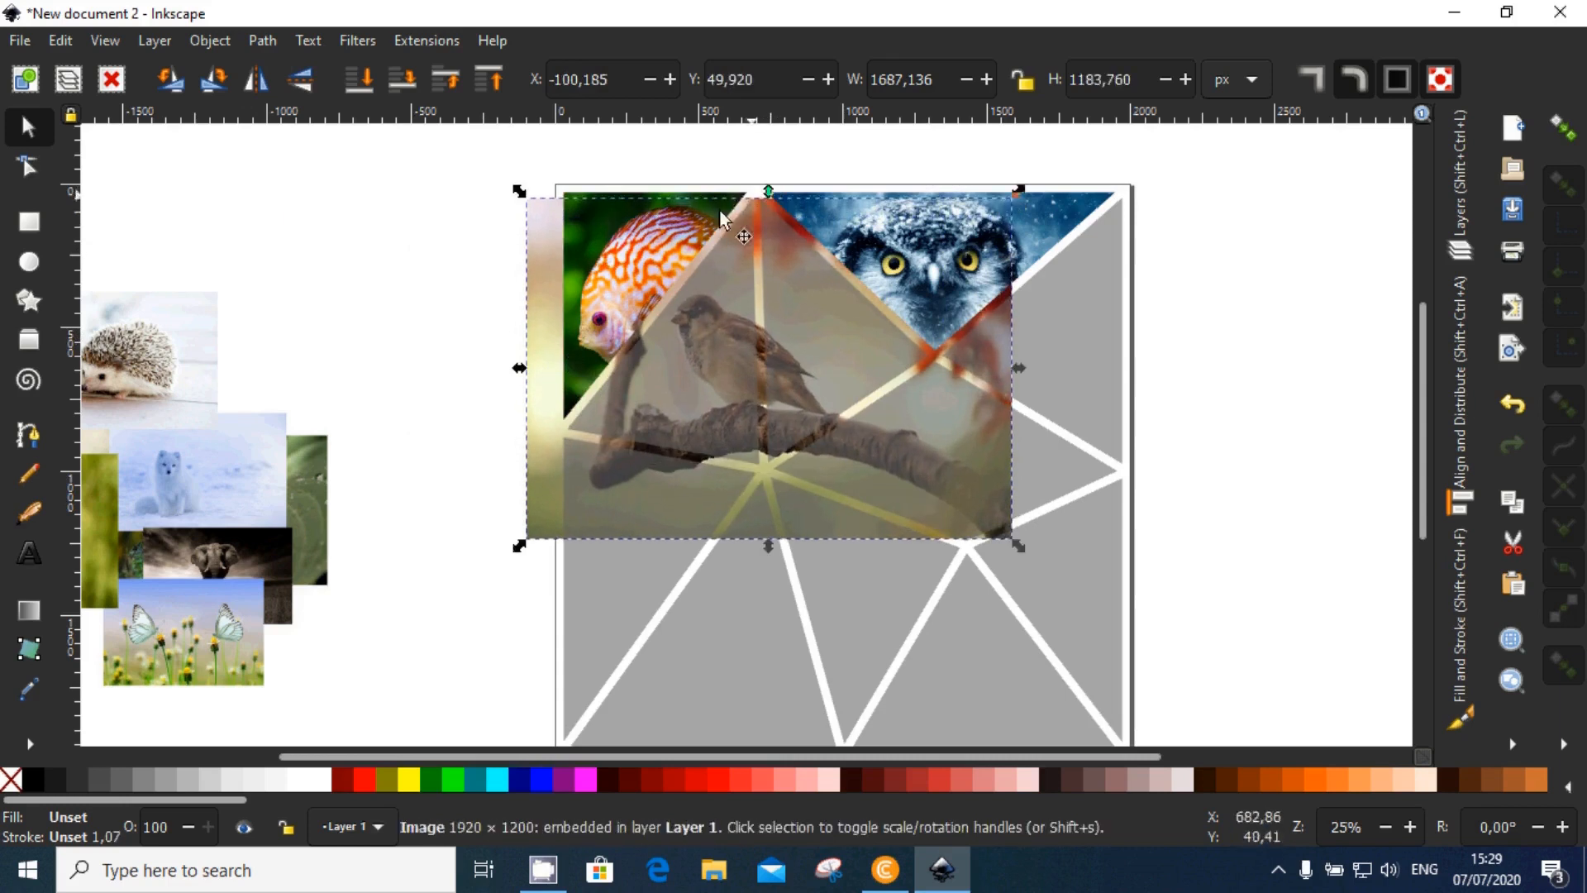
pyautogui.hotkey('ctrl', 'z')
pyautogui.moveTo(517, 209); pyautogui.dragTo(492, 174)
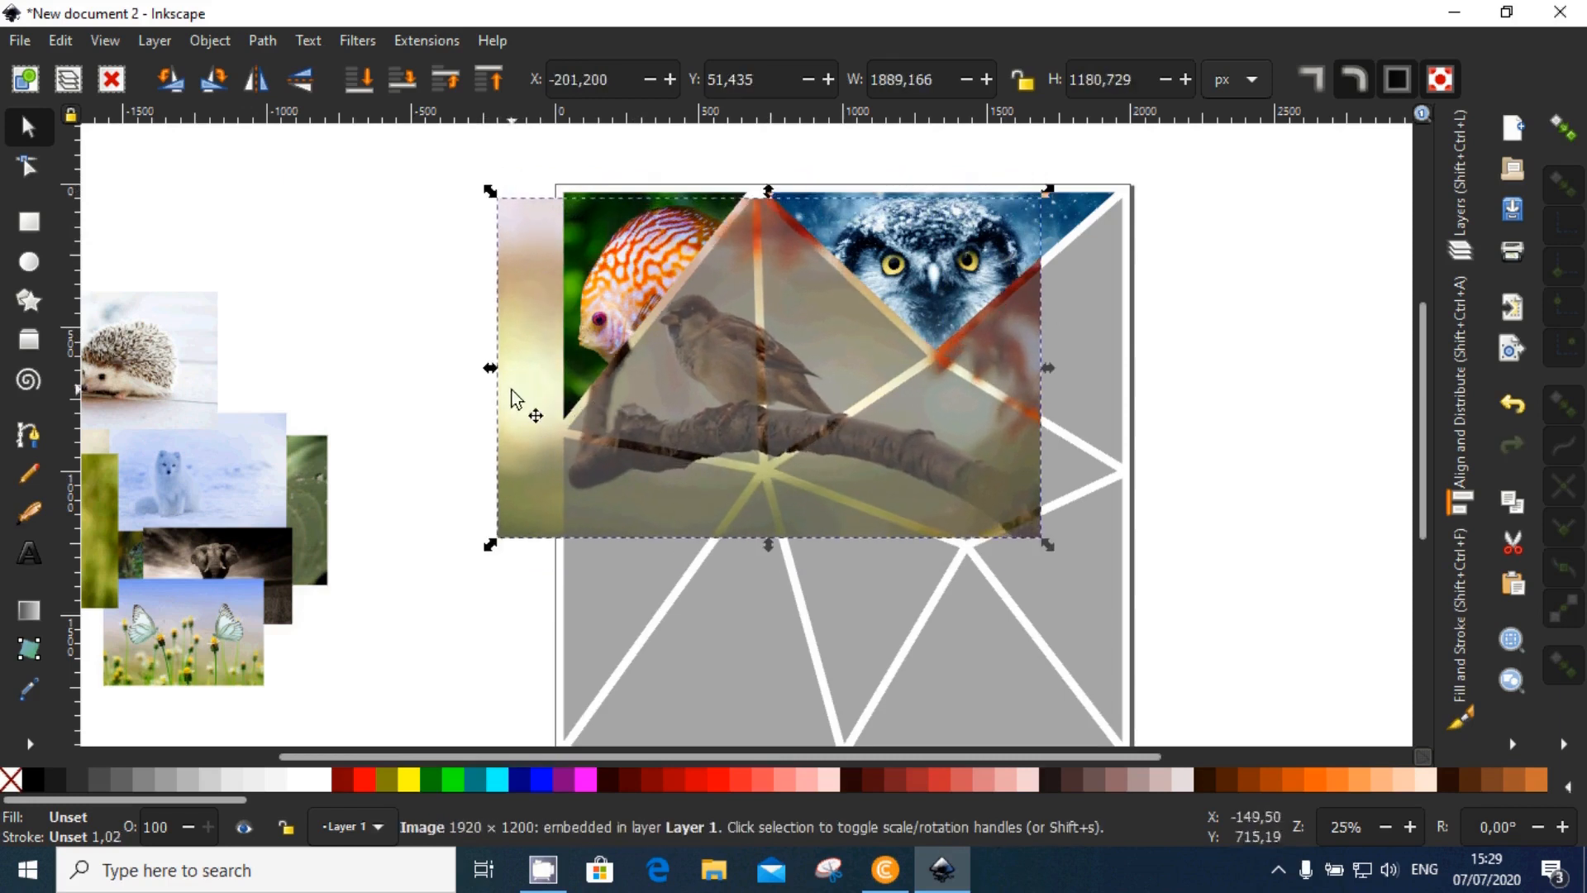
pyautogui.moveTo(510, 391); pyautogui.dragTo(523, 395)
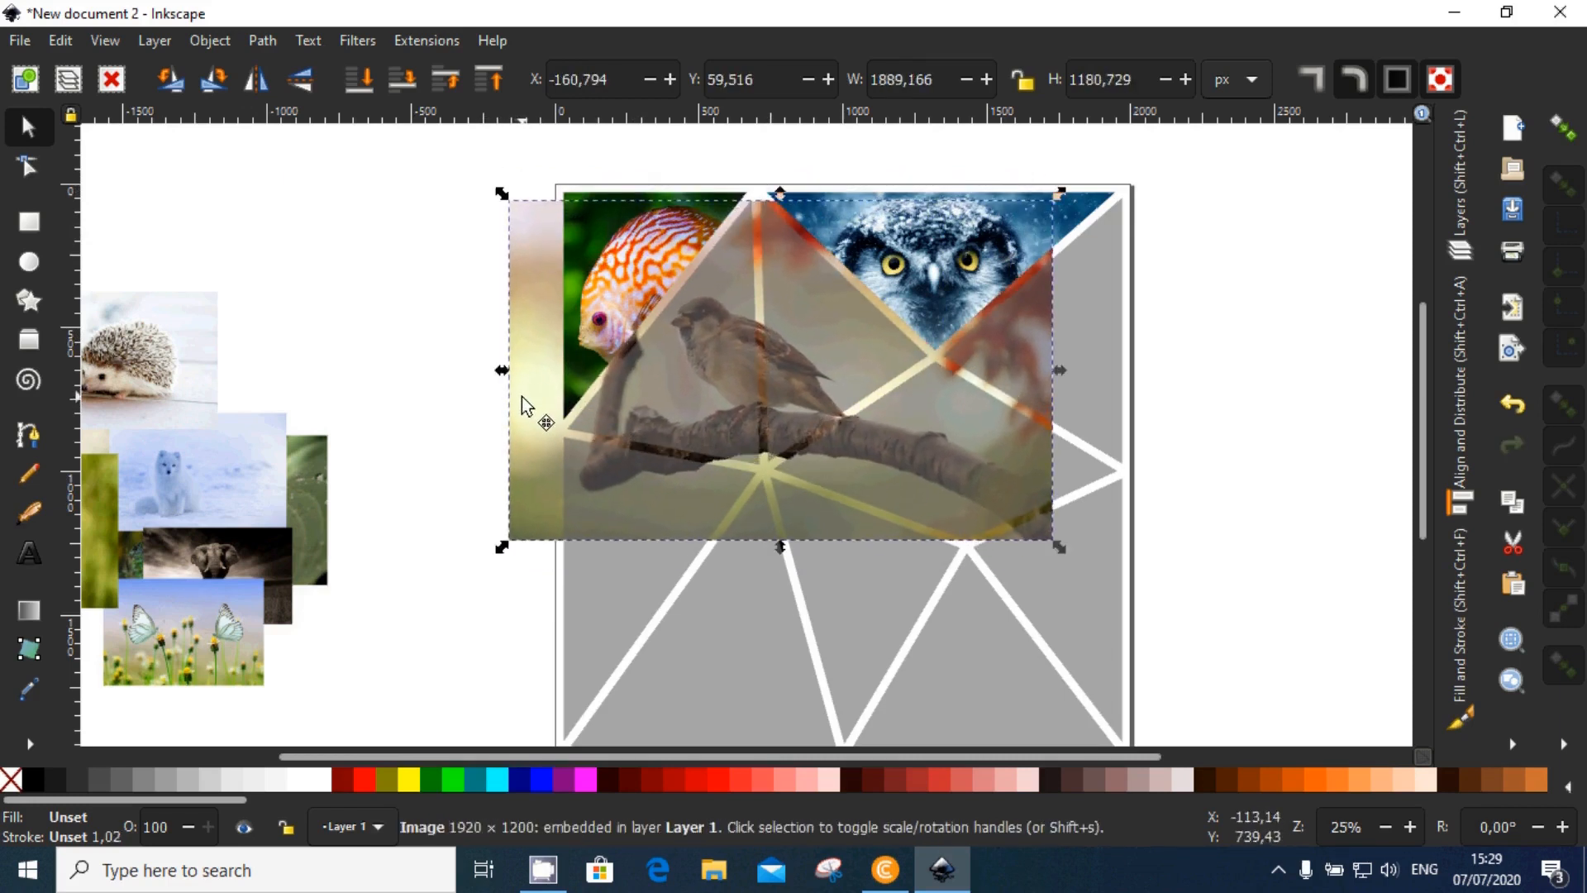
# Step: Clip the sparrow photo to the triangular cell beside the fish and deselect it
pyautogui.keyDown('shift'); pyautogui.click(683, 357); pyautogui.keyUp('shift')
pyautogui.rightClick(723, 369)
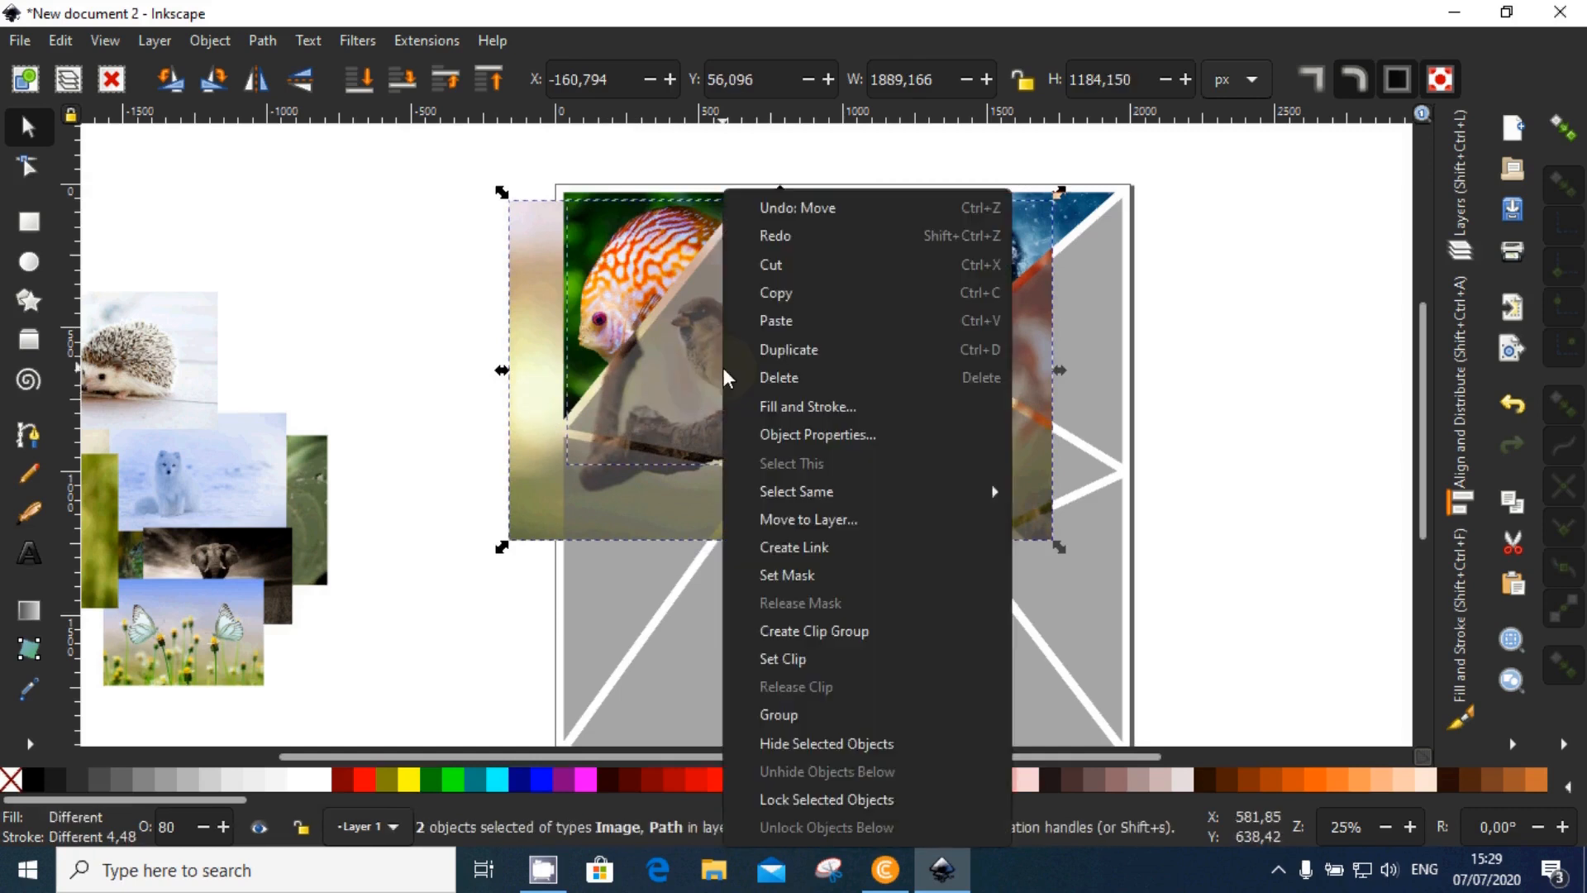
pyautogui.click(830, 659)
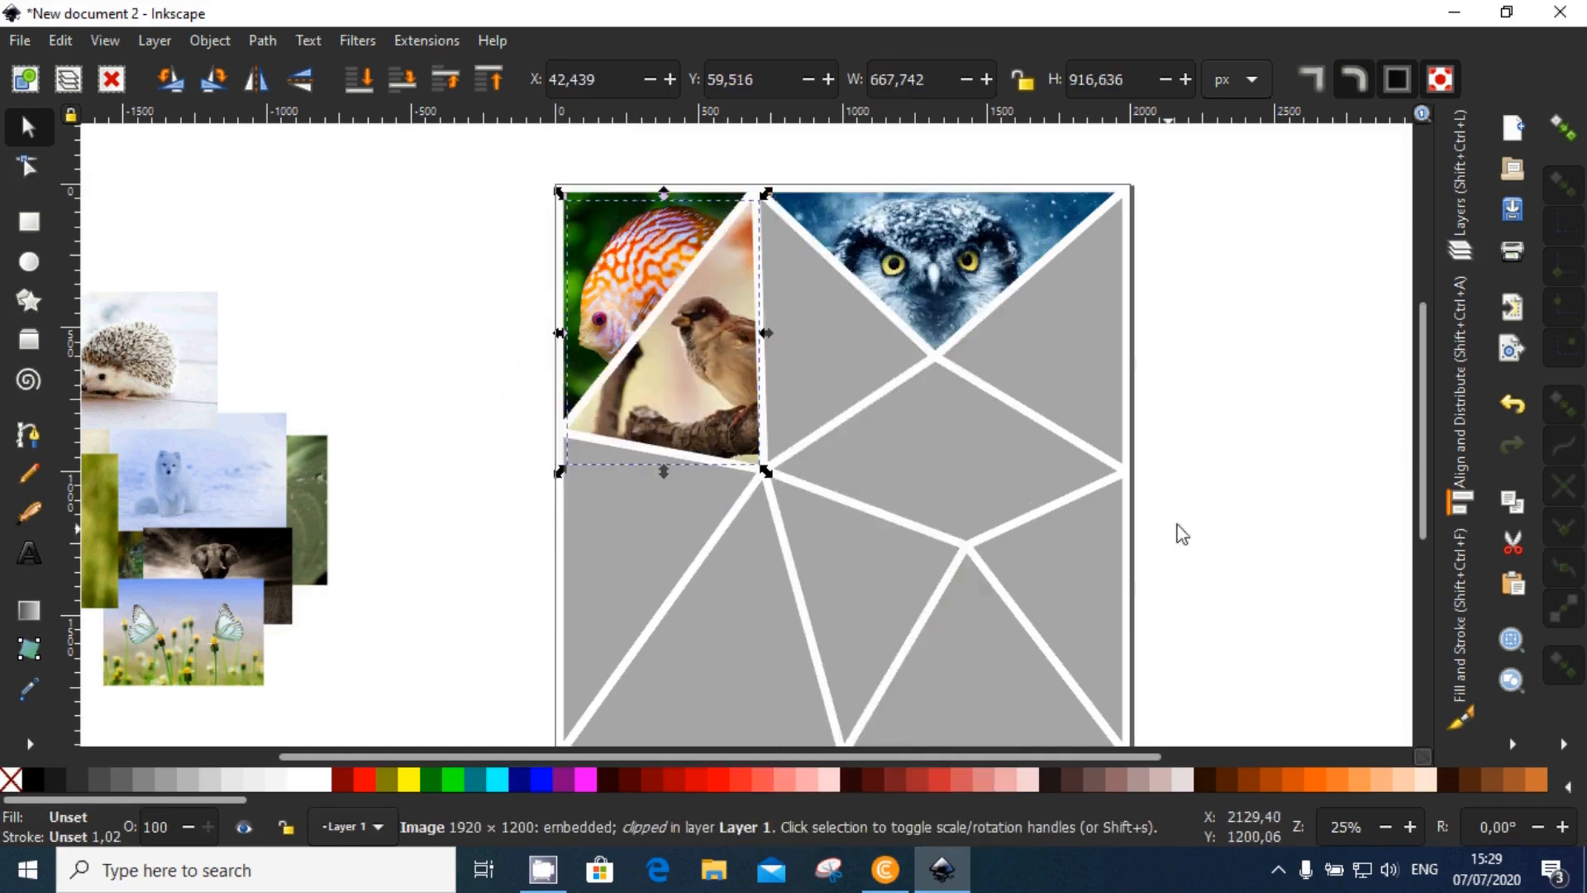
pyautogui.click(1239, 481)
# Step: Move the cat photo over the lower-left part of the collage and enlarge it to about 1780 by 1086 px
pyautogui.press('space')
pyautogui.press('space')
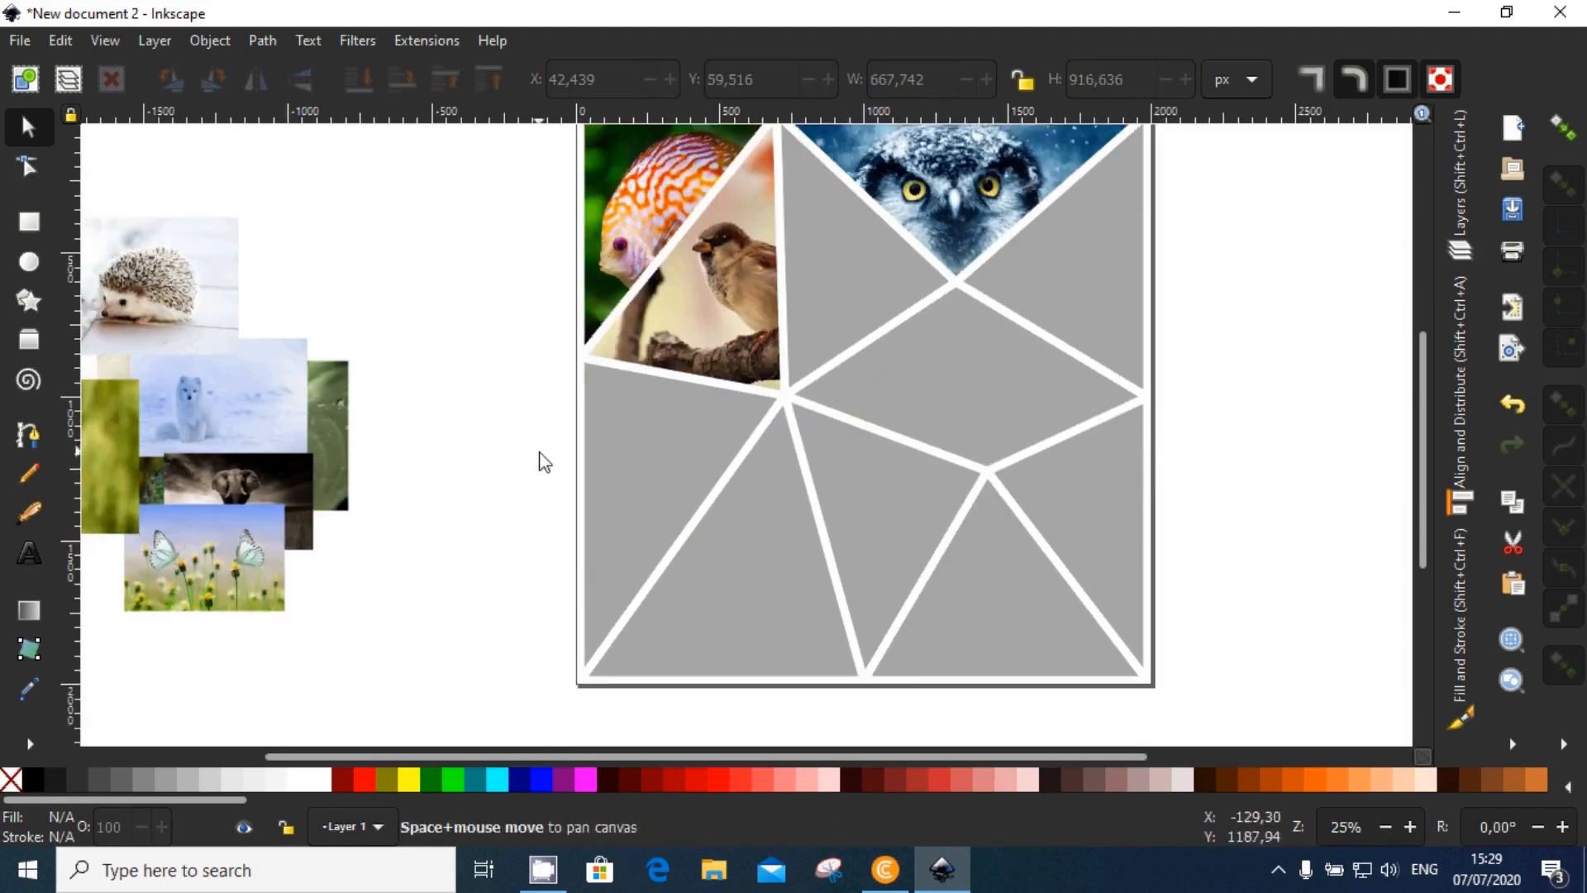
pyautogui.scroll(-1, 567, 418)
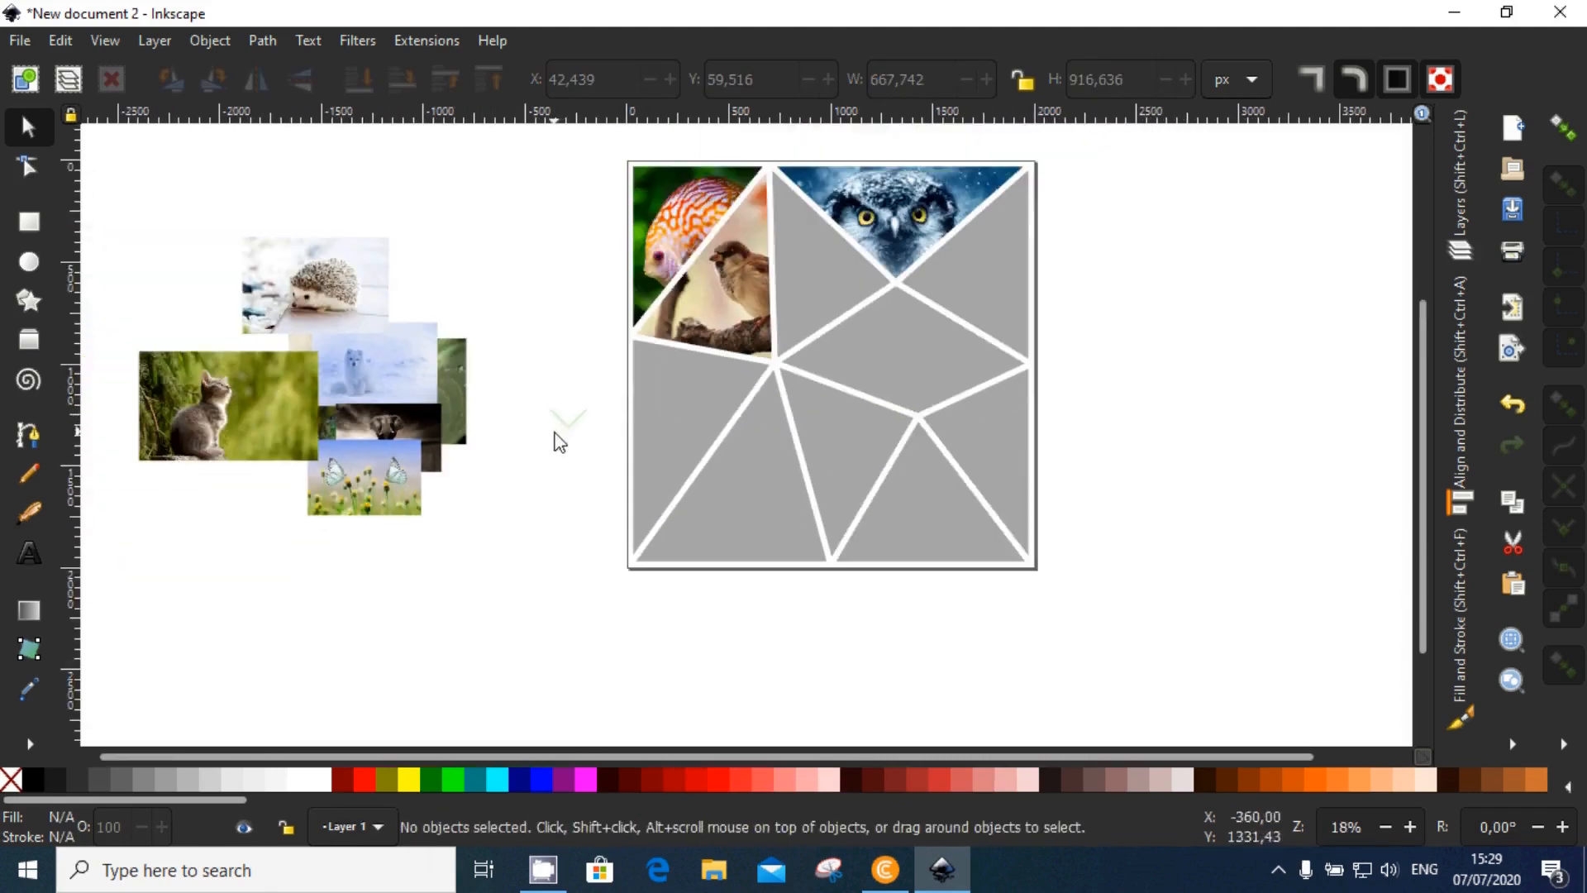
pyautogui.click(271, 416)
pyautogui.moveTo(241, 412); pyautogui.dragTo(538, 448)
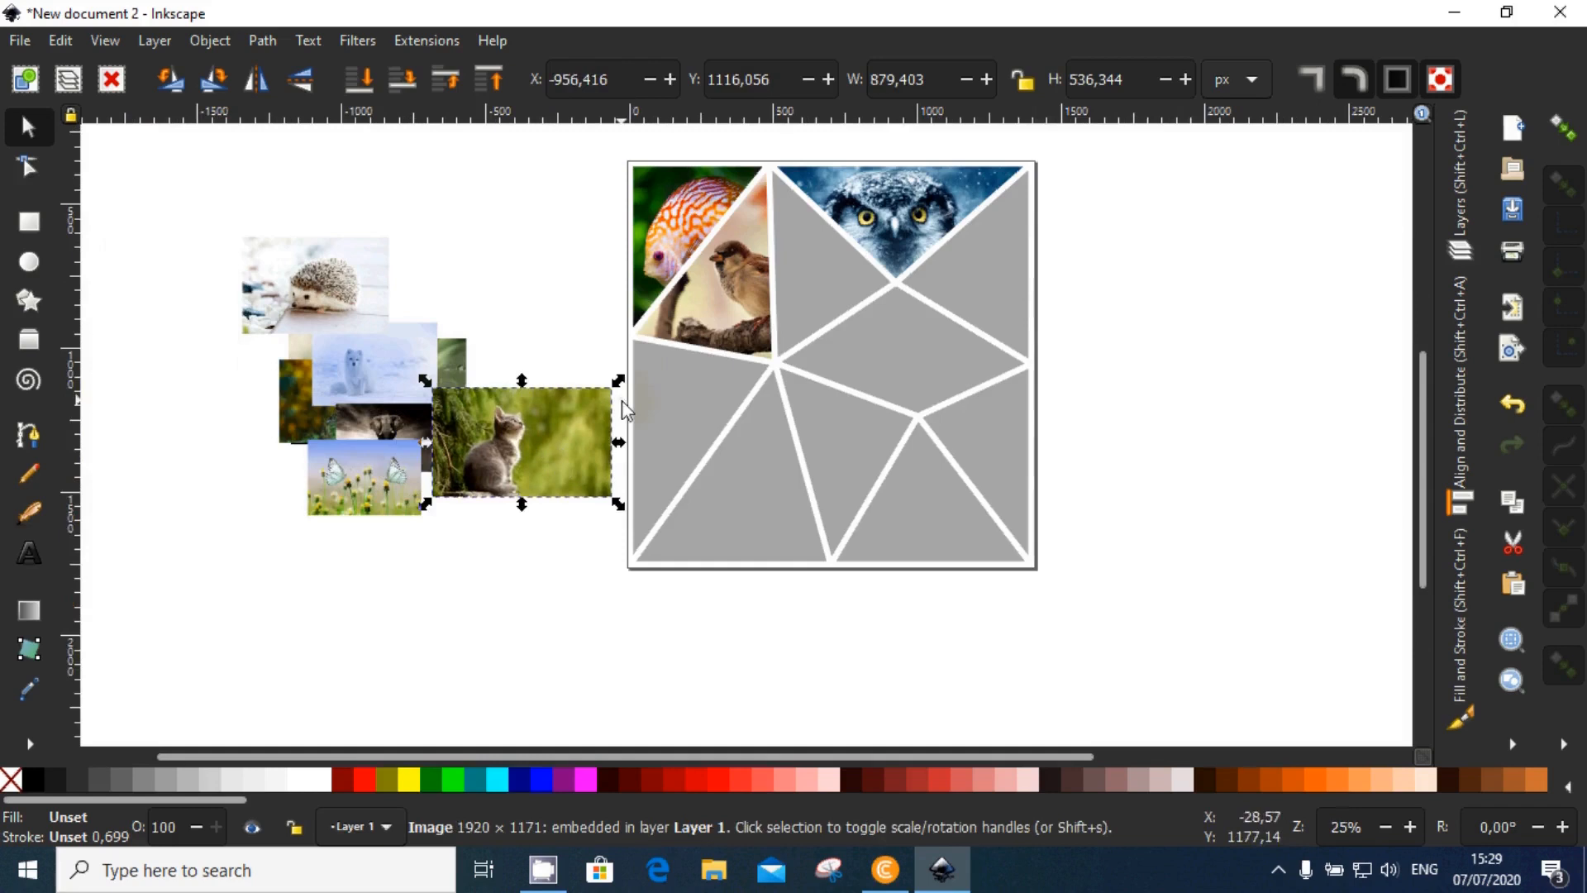
pyautogui.press('space')
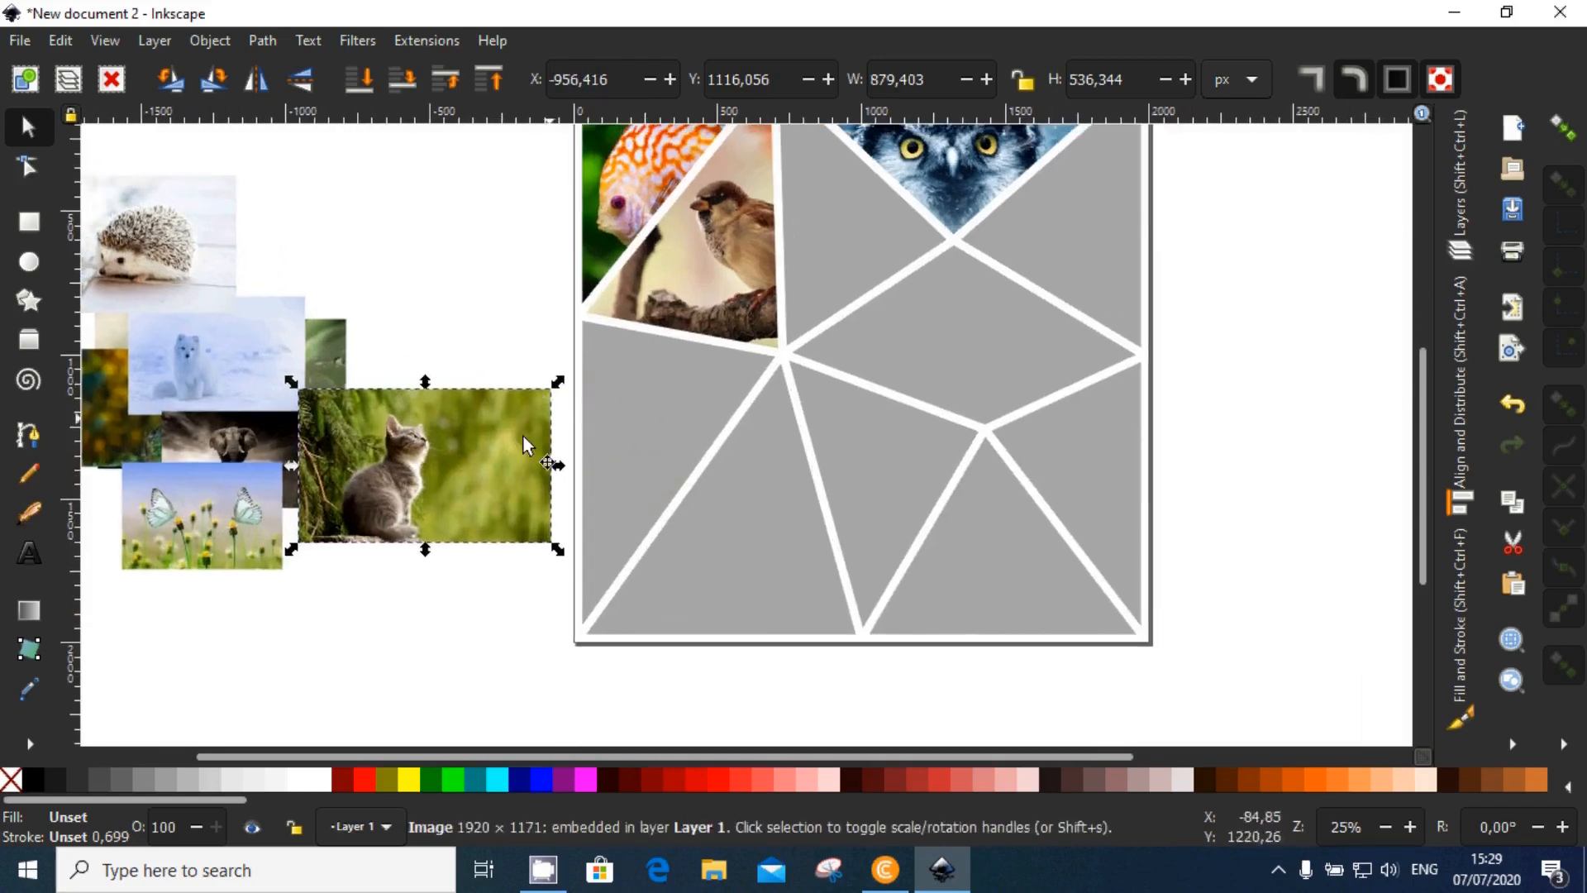
pyautogui.moveTo(522, 436); pyautogui.dragTo(566, 419)
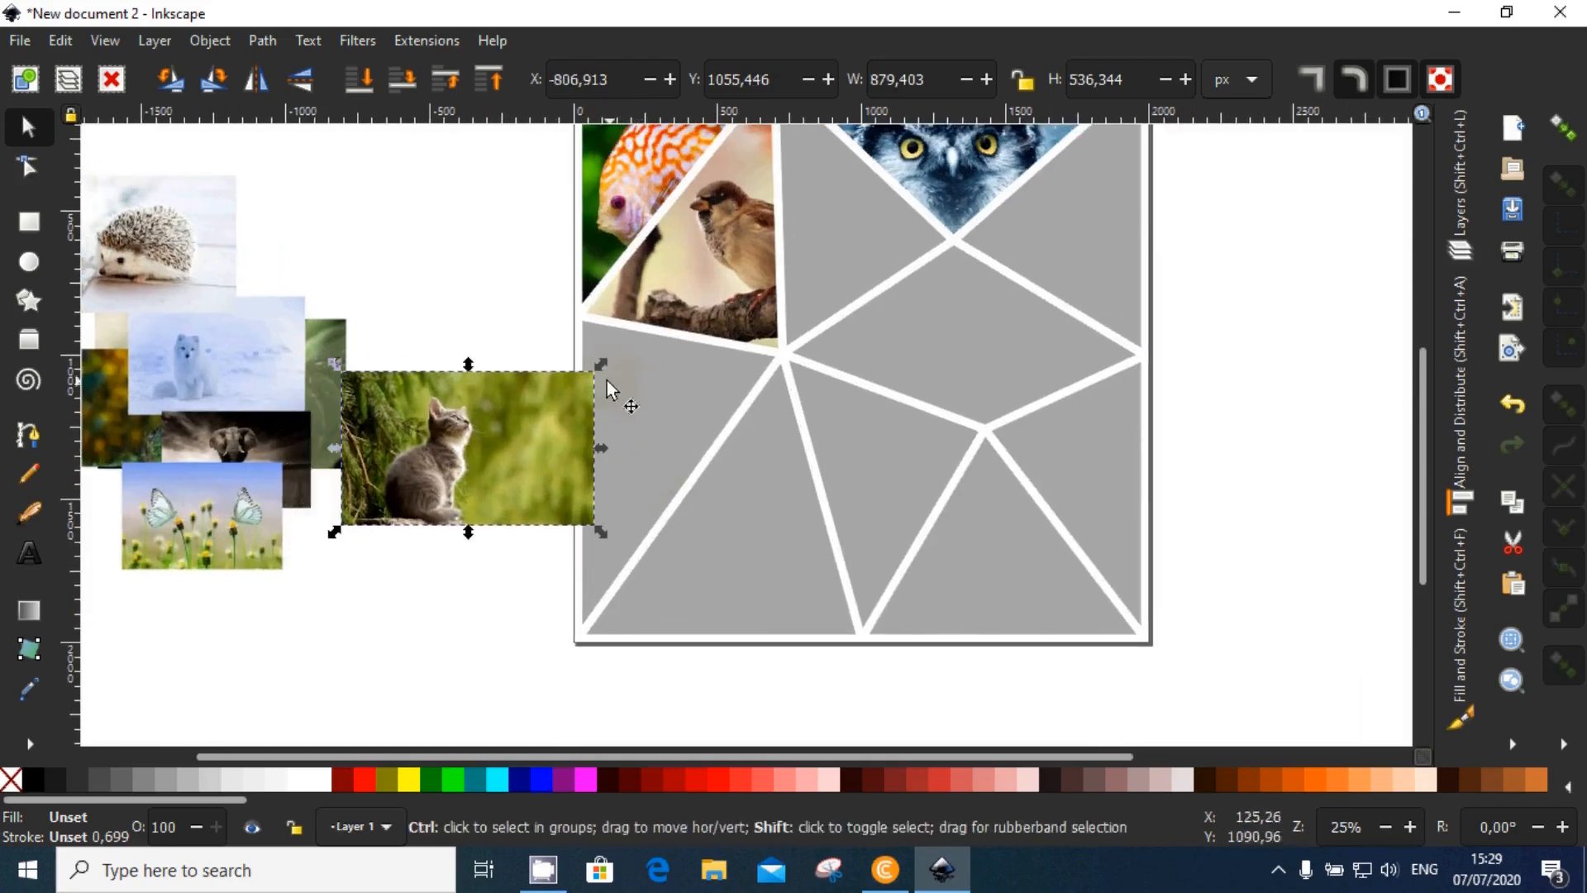
pyautogui.moveTo(604, 364); pyautogui.dragTo(769, 286)
pyautogui.moveTo(567, 420); pyautogui.dragTo(833, 407)
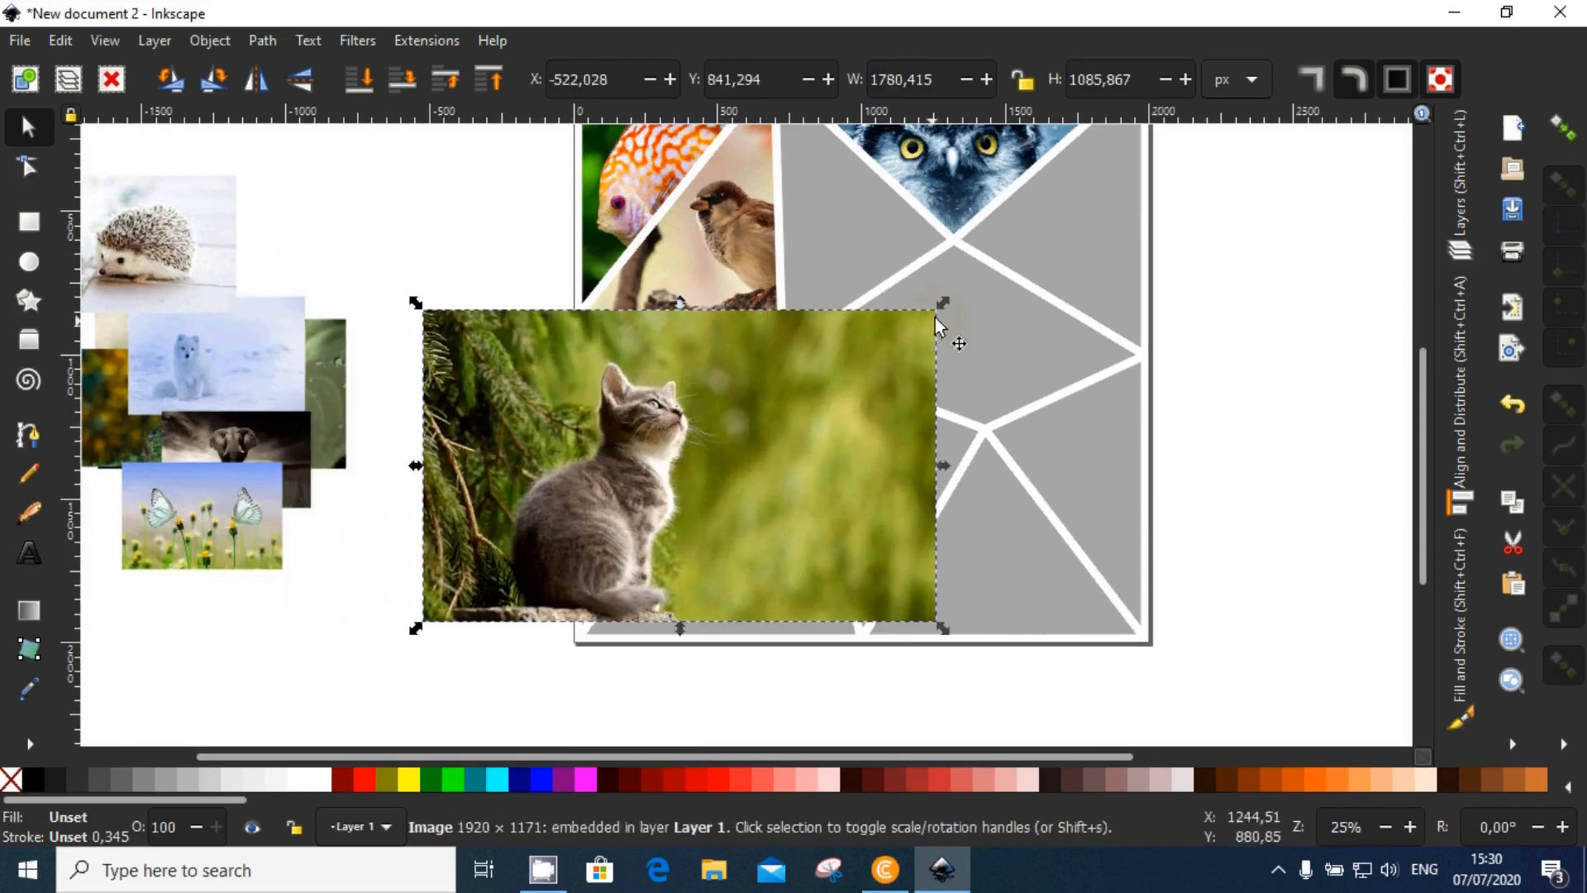
# Step: Enlarge the cat photo to about 1948 by 1188 px and lower it behind the grey cells
pyautogui.moveTo(934, 318); pyautogui.dragTo(960, 291)
pyautogui.moveTo(781, 365); pyautogui.dragTo(789, 397)
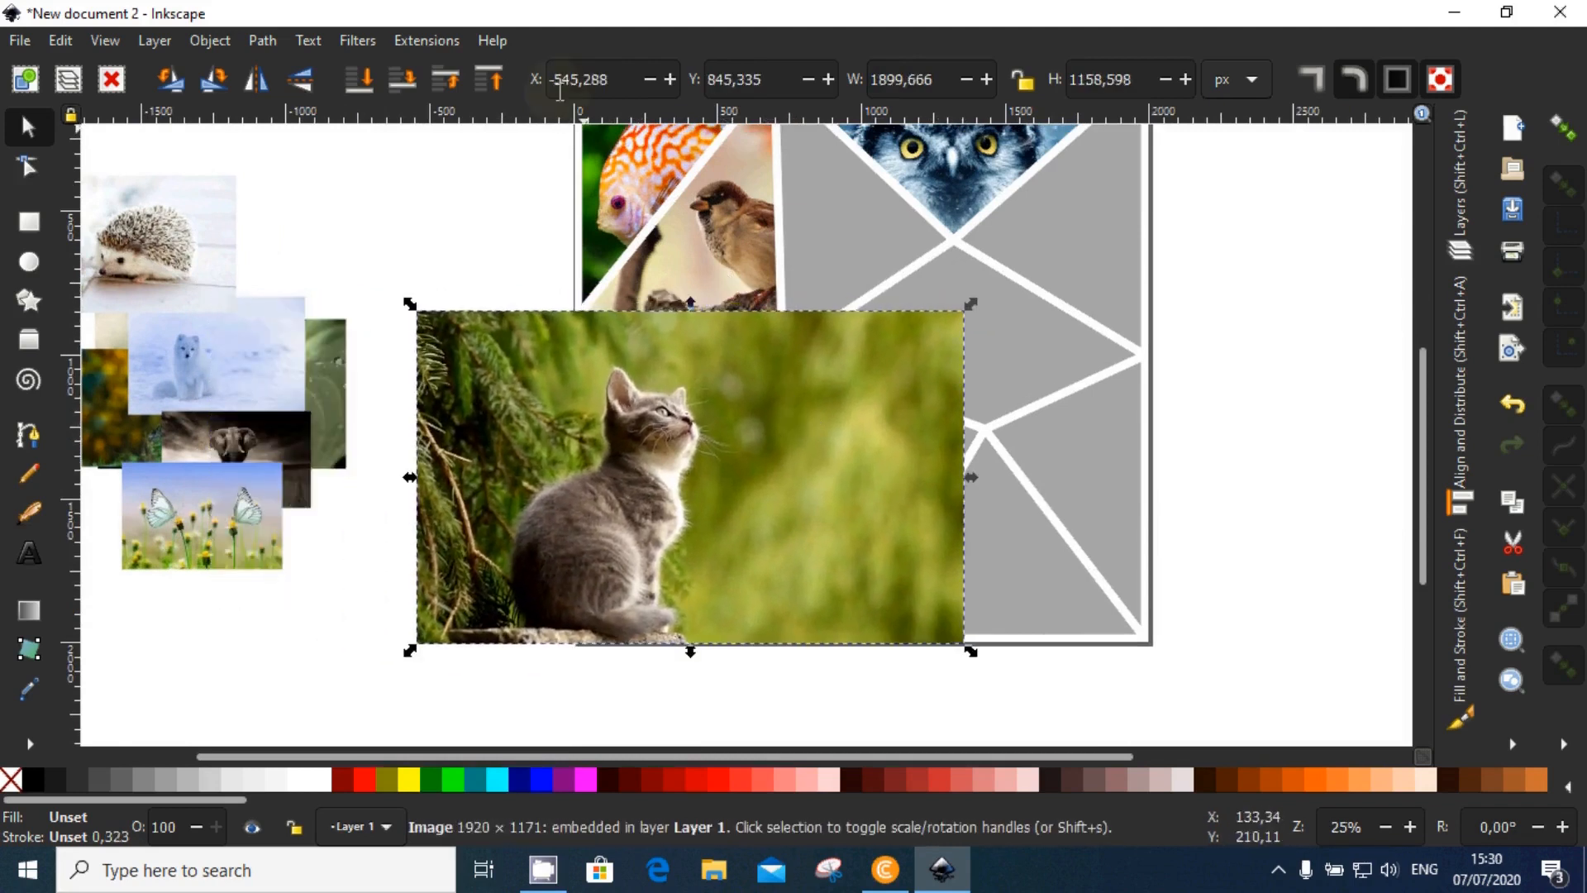
pyautogui.click(365, 87)
pyautogui.moveTo(498, 452)
pyautogui.mouseDown()
pyautogui.moveTo(516, 433)
pyautogui.moveTo(626, 489)
pyautogui.moveTo(617, 518)
pyautogui.moveTo(543, 448)
pyautogui.moveTo(503, 439)
pyautogui.mouseUp()
pyautogui.moveTo(411, 300); pyautogui.dragTo(408, 284)
pyautogui.moveTo(427, 410); pyautogui.dragTo(439, 405)
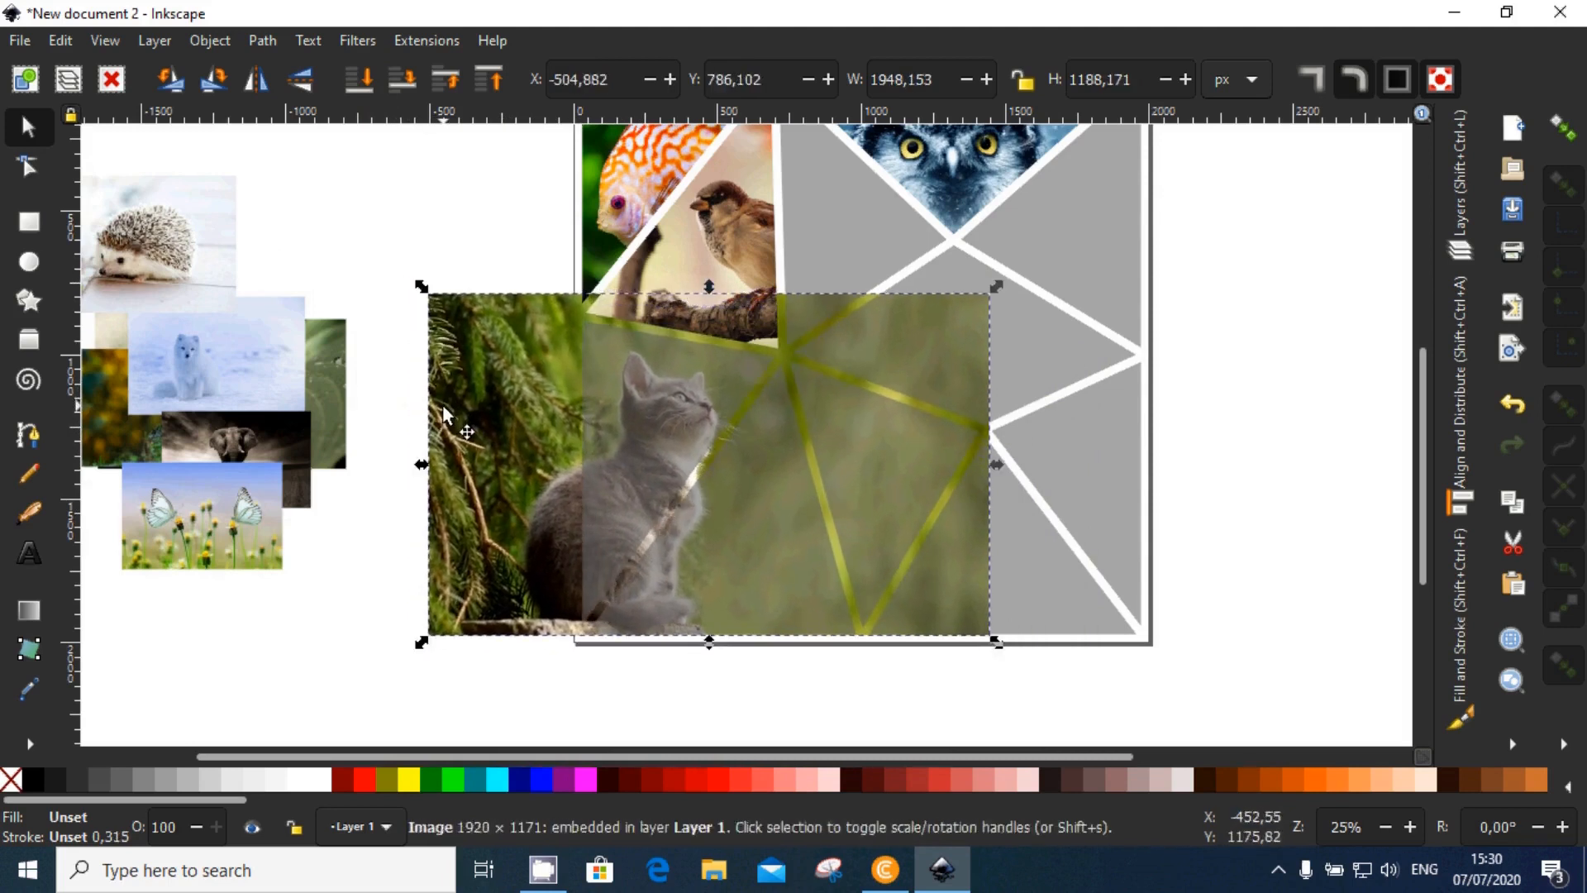
# Step: Resize the cat photo to about 1747 by 1065 px and position the cat's head within the lower-left triangular cell
pyautogui.moveTo(419, 286); pyautogui.dragTo(447, 324)
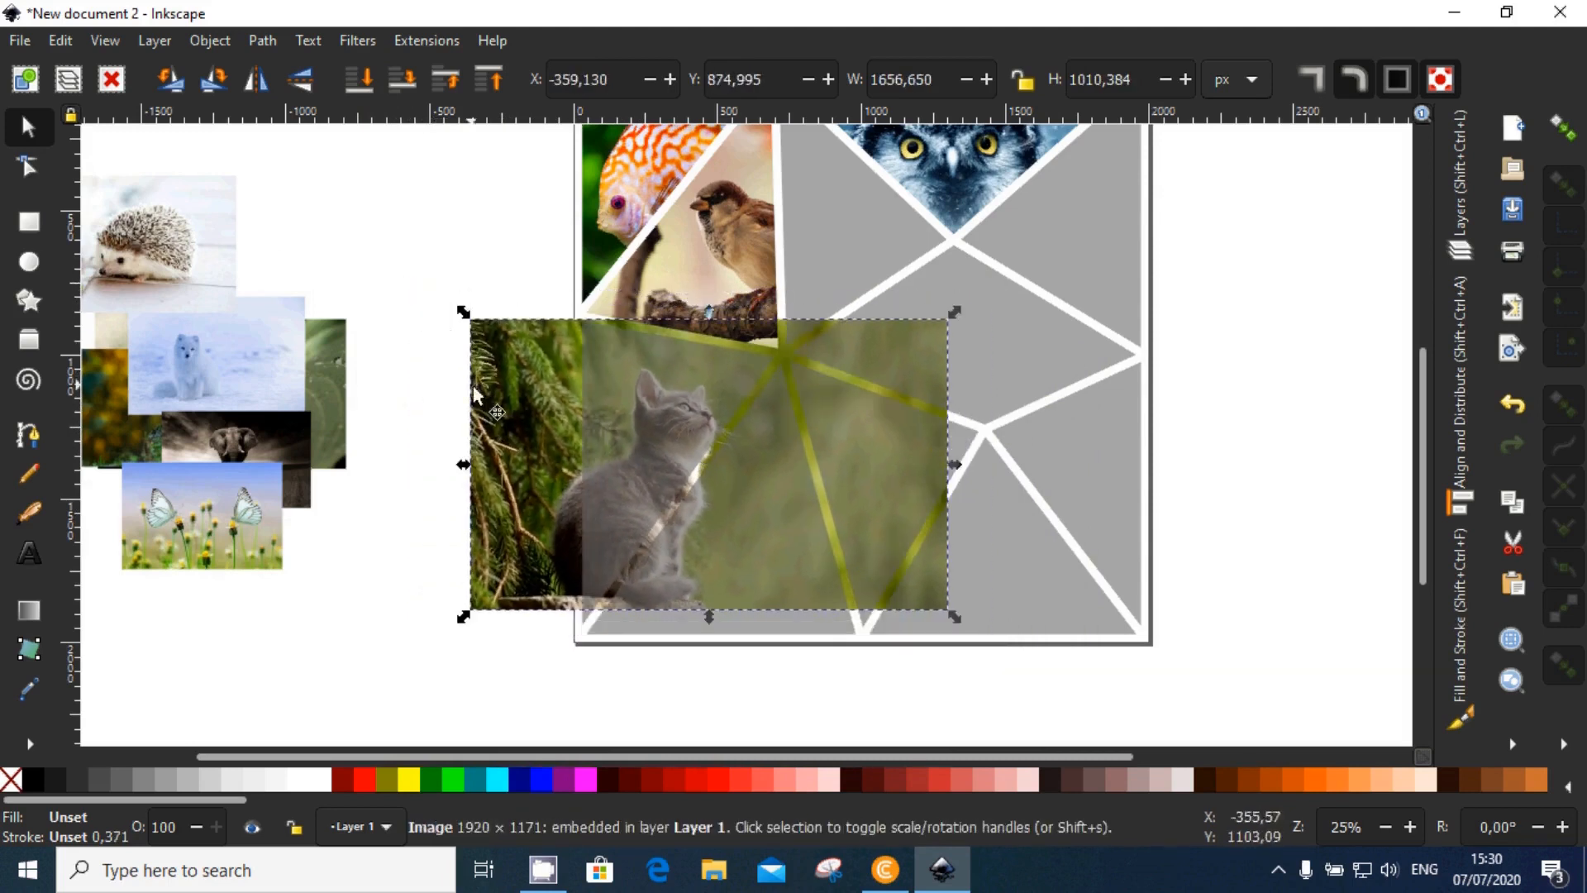
pyautogui.moveTo(485, 393); pyautogui.dragTo(473, 422)
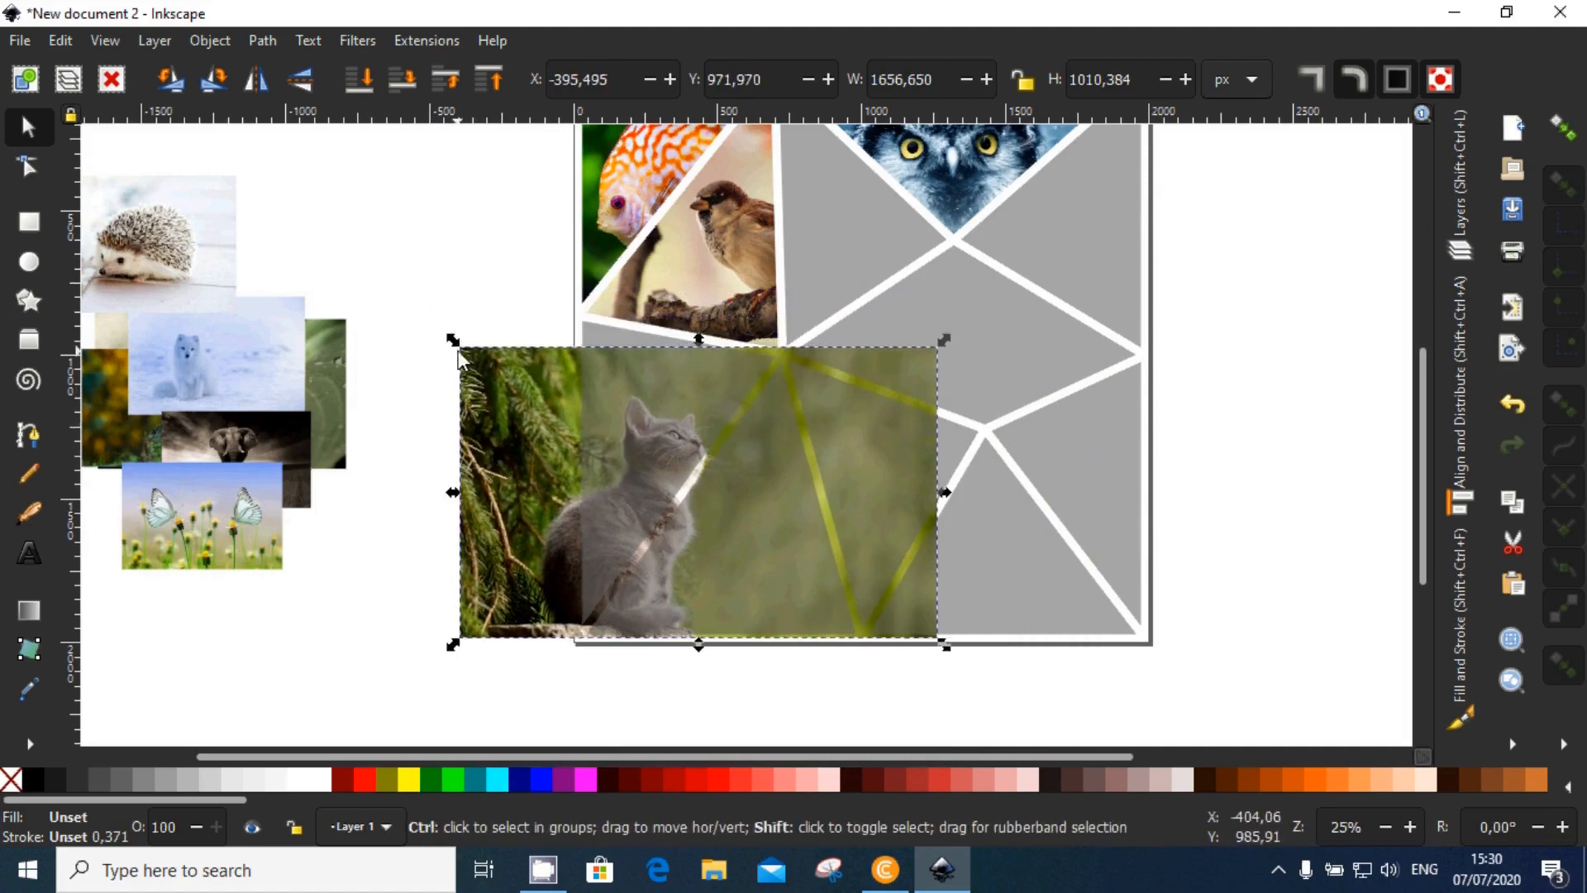
pyautogui.moveTo(453, 340)
pyautogui.mouseDown()
pyautogui.moveTo(479, 379)
pyautogui.moveTo(474, 359)
pyautogui.mouseUp()
pyautogui.keyDown('ctrl'); pyautogui.scroll(1, 618, 432); pyautogui.keyUp('ctrl')
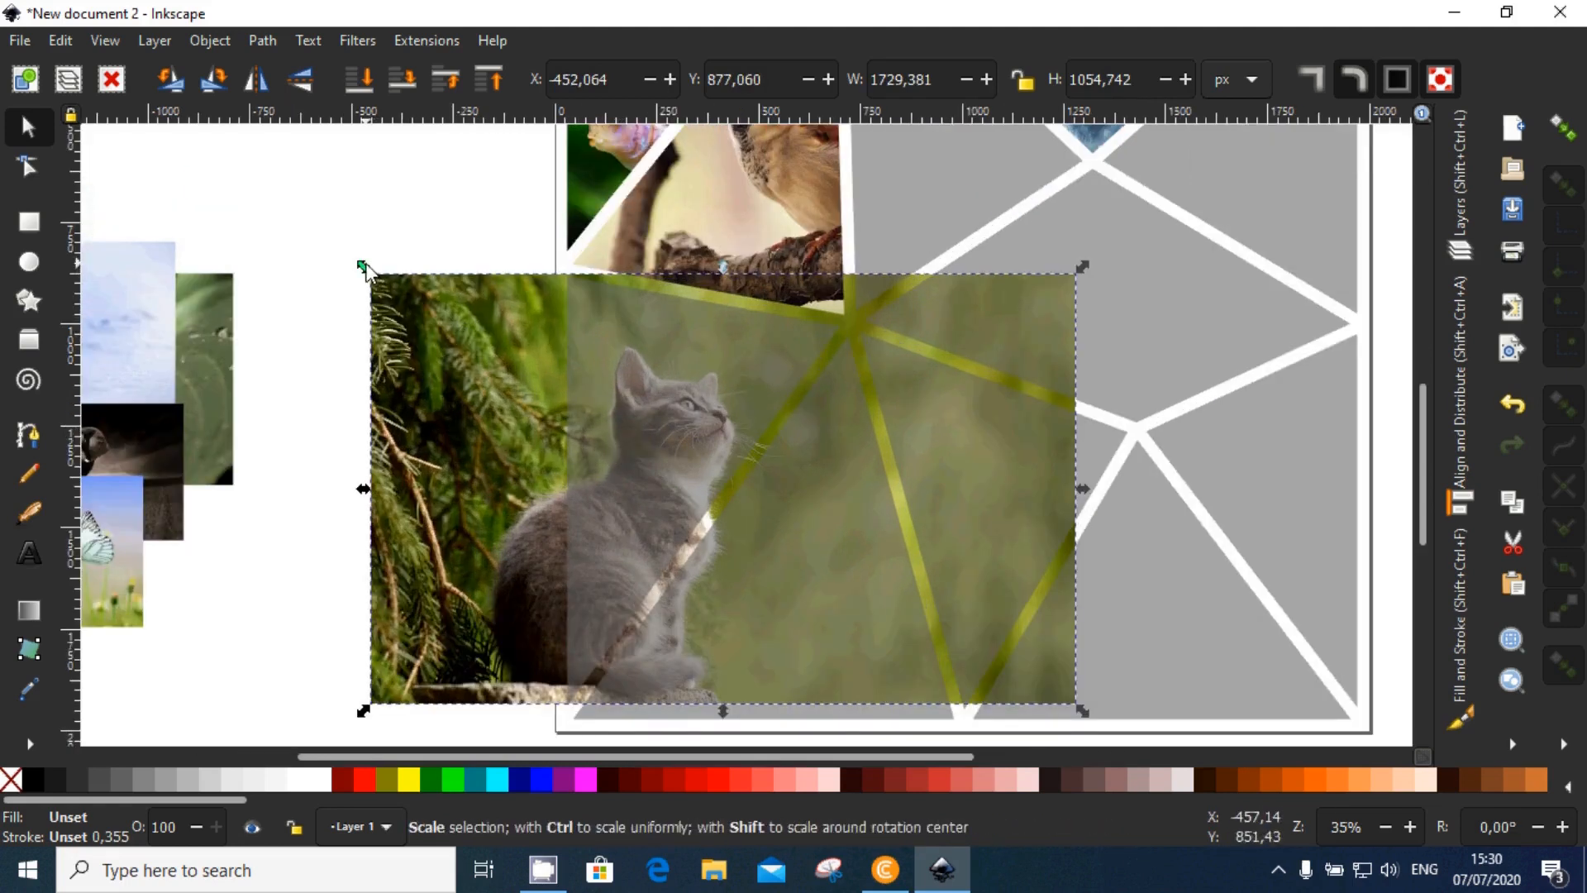
pyautogui.moveTo(364, 266); pyautogui.dragTo(366, 267)
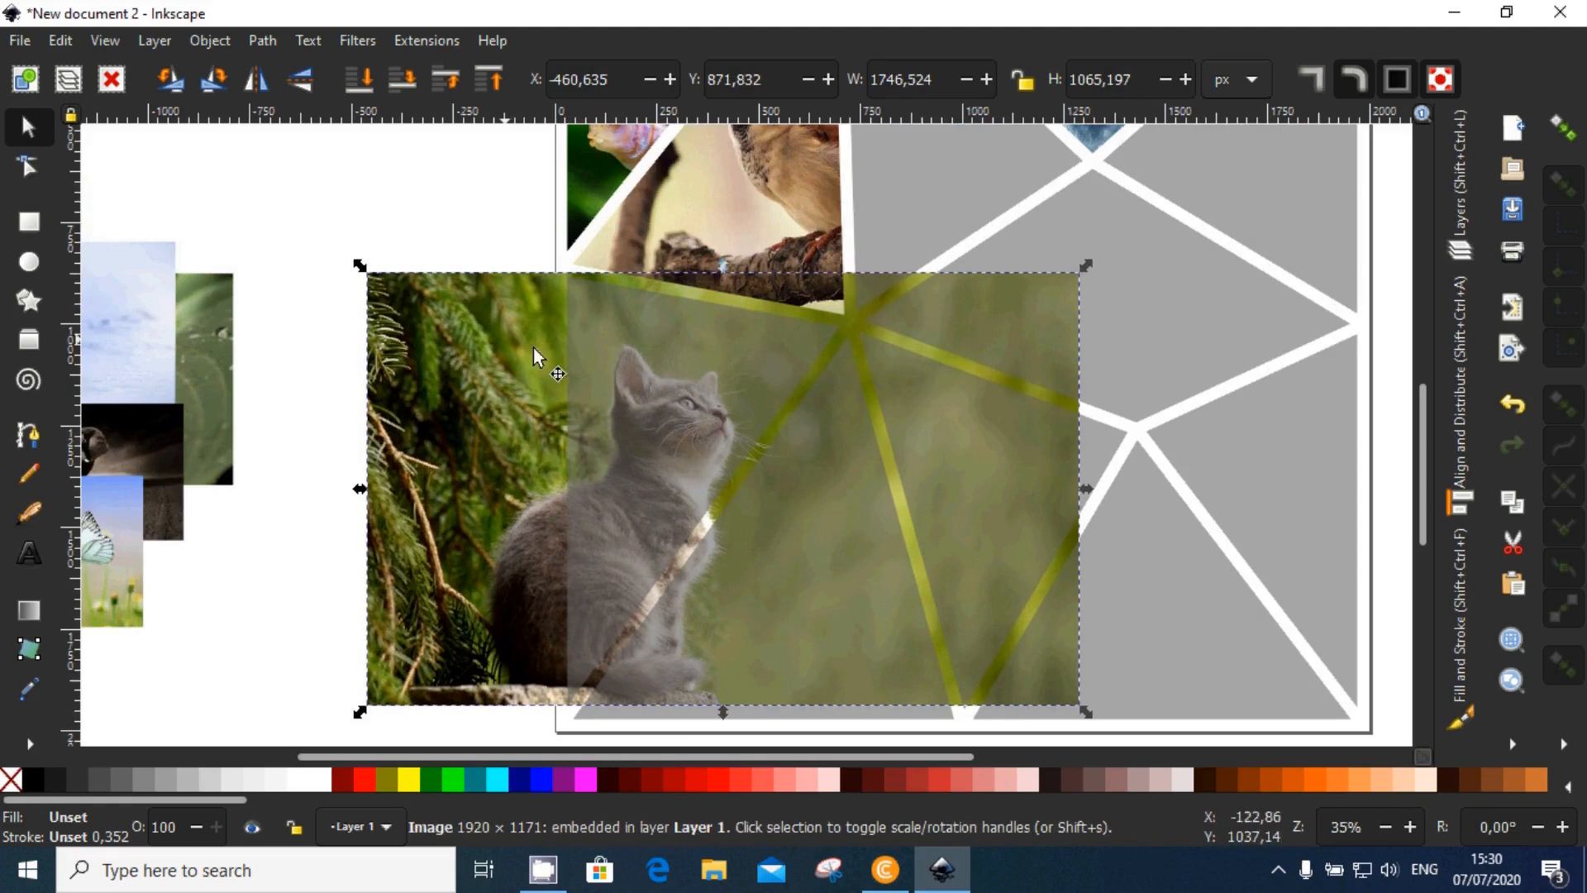
# Step: Clip the cat photo to the triangular cell at the collage's lower left and deselect it
pyautogui.keyDown('shift'); pyautogui.click(618, 375); pyautogui.keyUp('shift')
pyautogui.rightClick(676, 441)
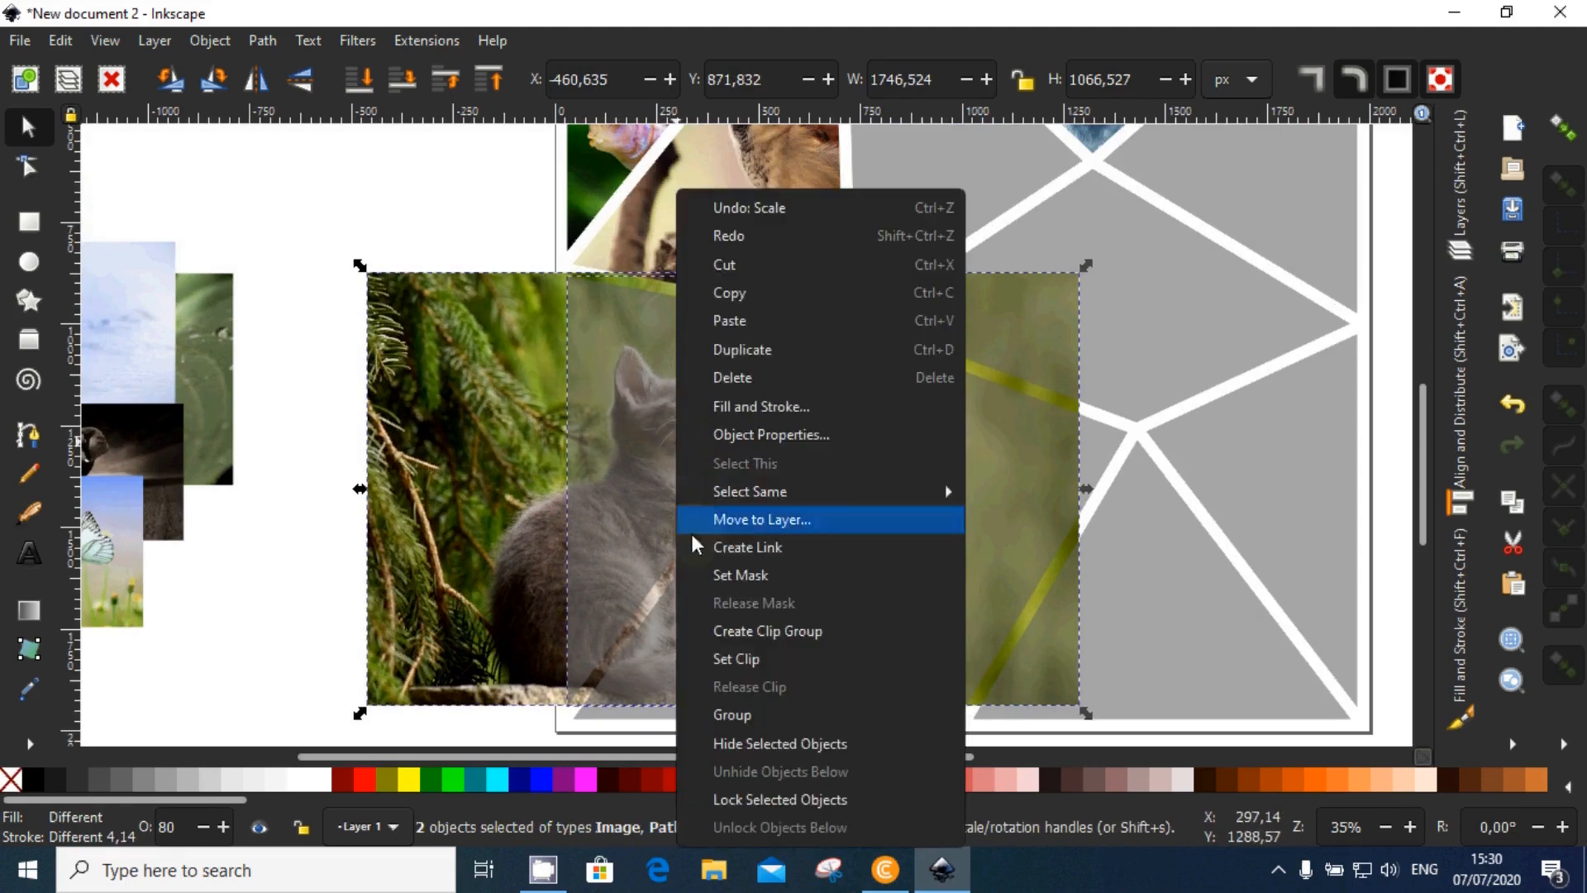
pyautogui.click(747, 658)
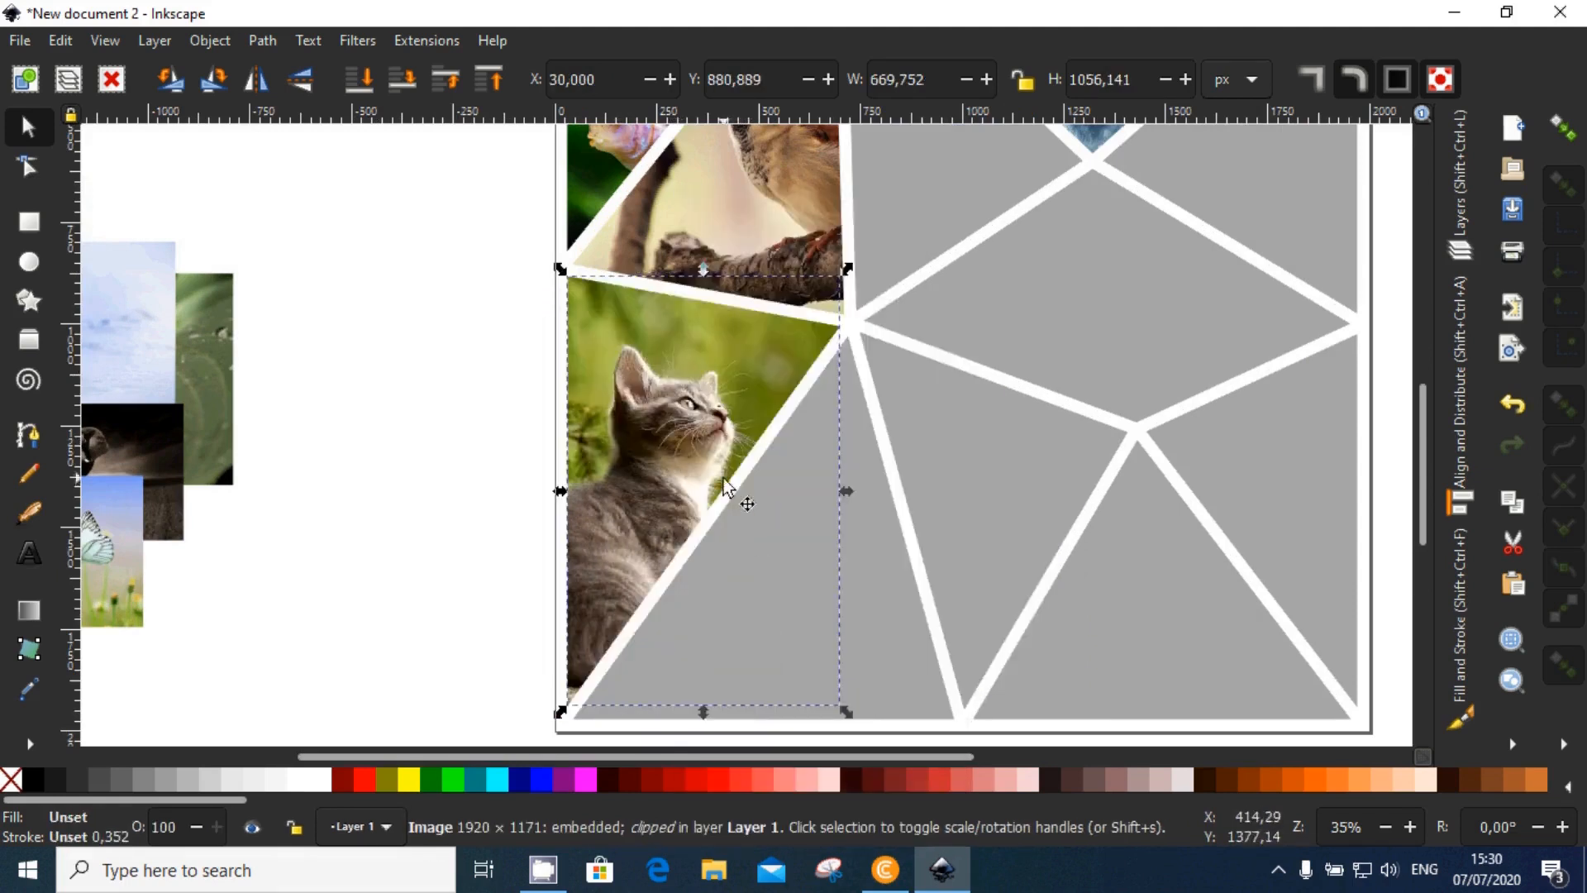
pyautogui.scroll(-2, 727, 485)
pyautogui.press('Escape')
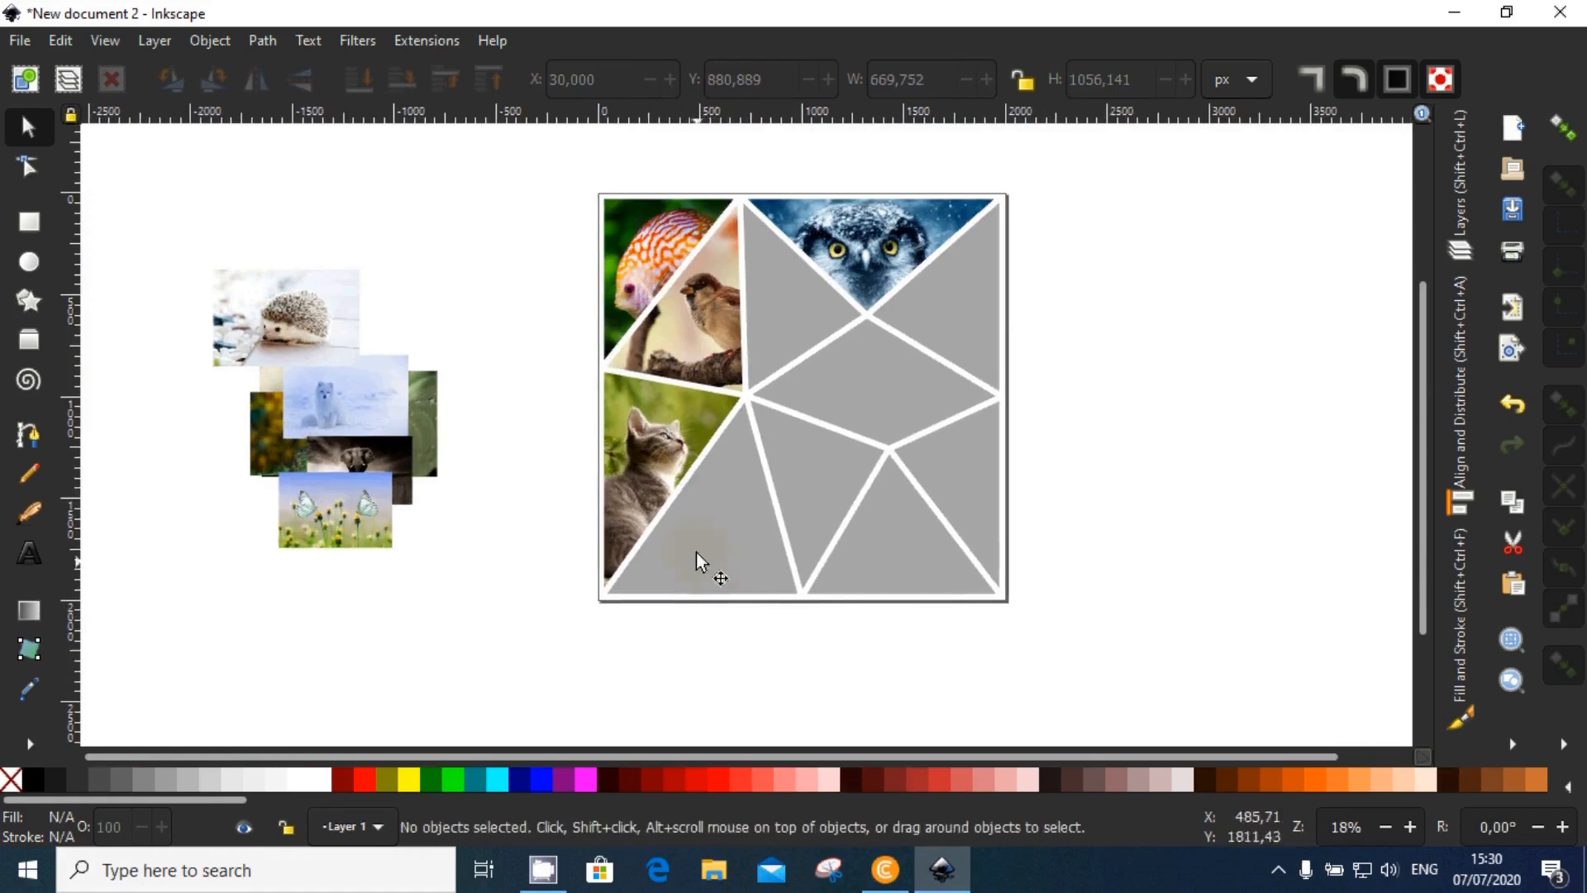
# Step: Move the butterfly and arctic fox photos apart from the pile of unused photos beside the page
pyautogui.scroll(2, 716, 507)
pyautogui.click(215, 539)
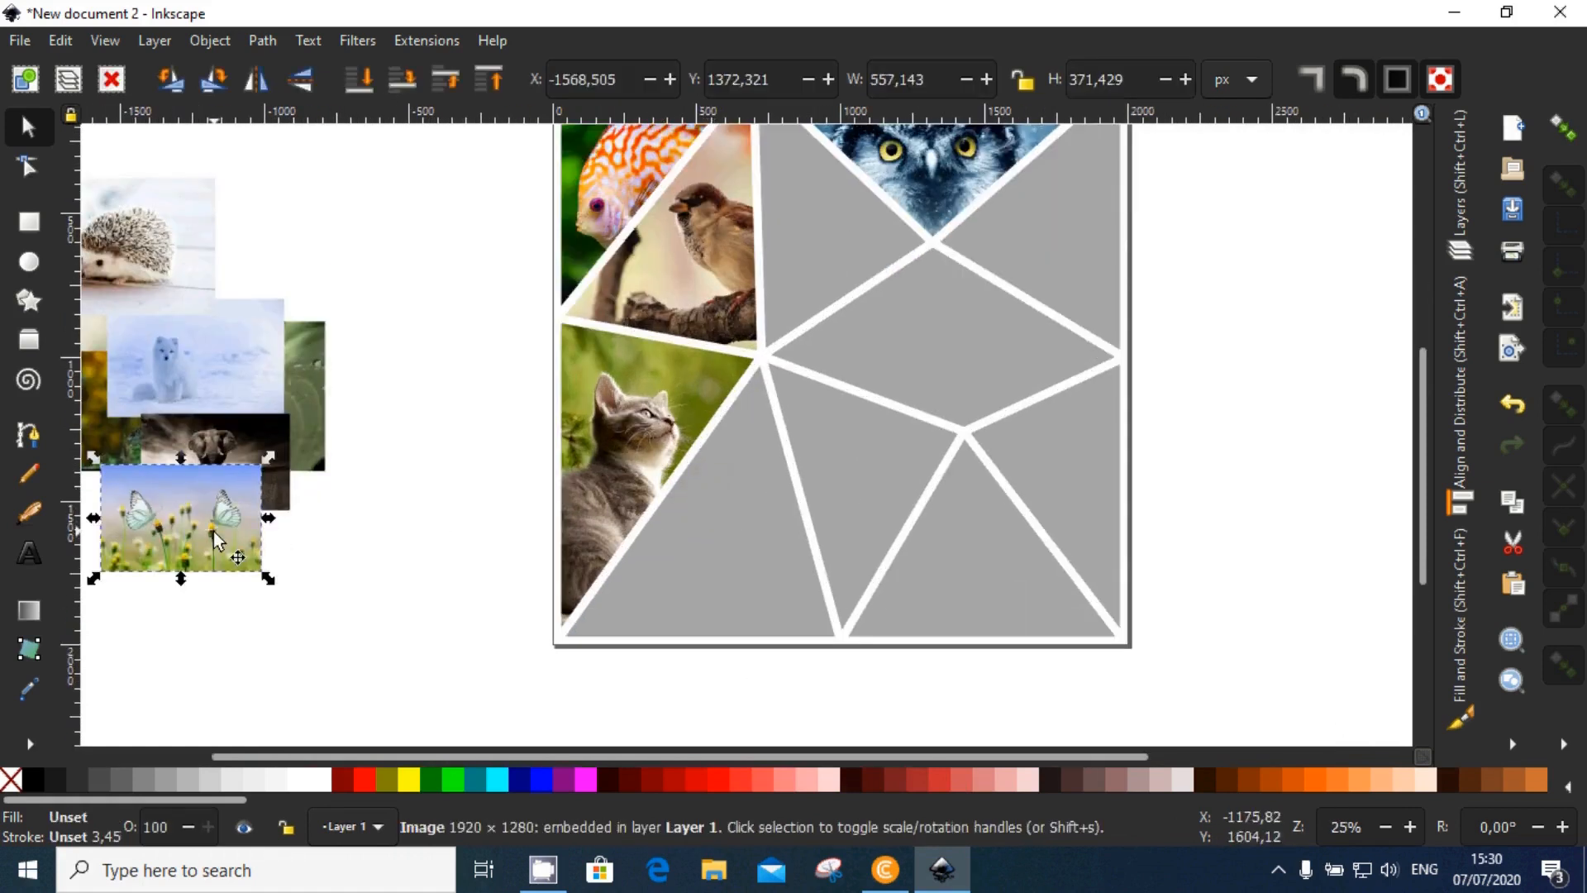
pyautogui.moveTo(214, 538); pyautogui.dragTo(324, 574)
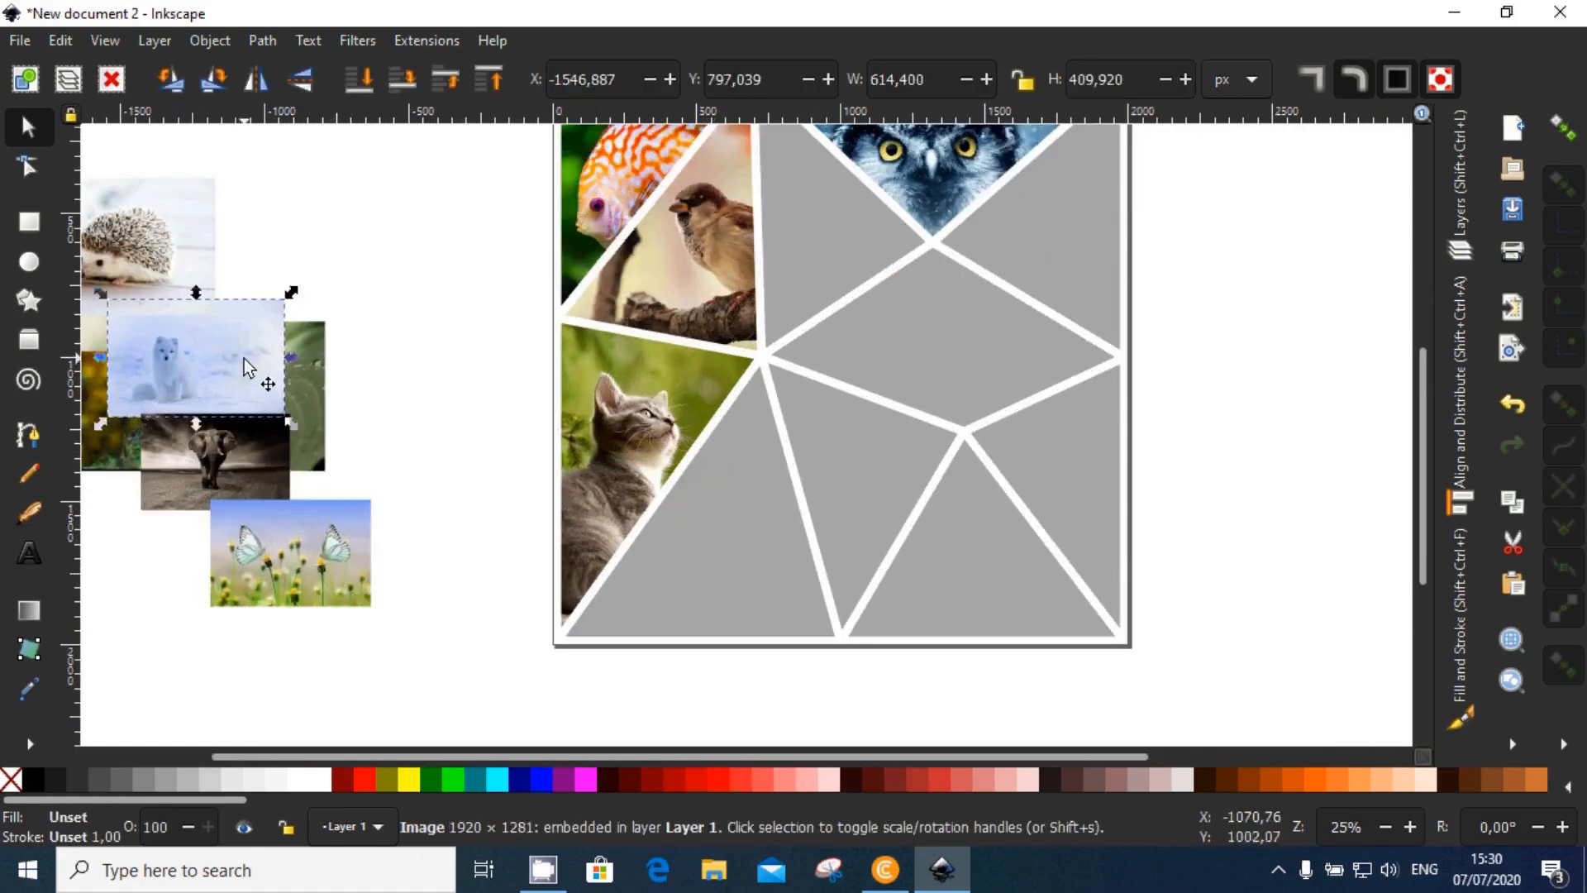
pyautogui.moveTo(246, 367); pyautogui.dragTo(409, 289)
# Step: Enlarge the rabbit photo to about 1560 by 1039 px over the collage's lower-left part and lower it behind the grey cells
pyautogui.click(225, 412)
pyautogui.moveTo(225, 412); pyautogui.dragTo(965, 354)
pyautogui.hotkey('ctrl', 'z')
pyautogui.click(1275, 497)
pyautogui.click(706, 509)
pyautogui.moveTo(839, 529); pyautogui.dragTo(836, 483)
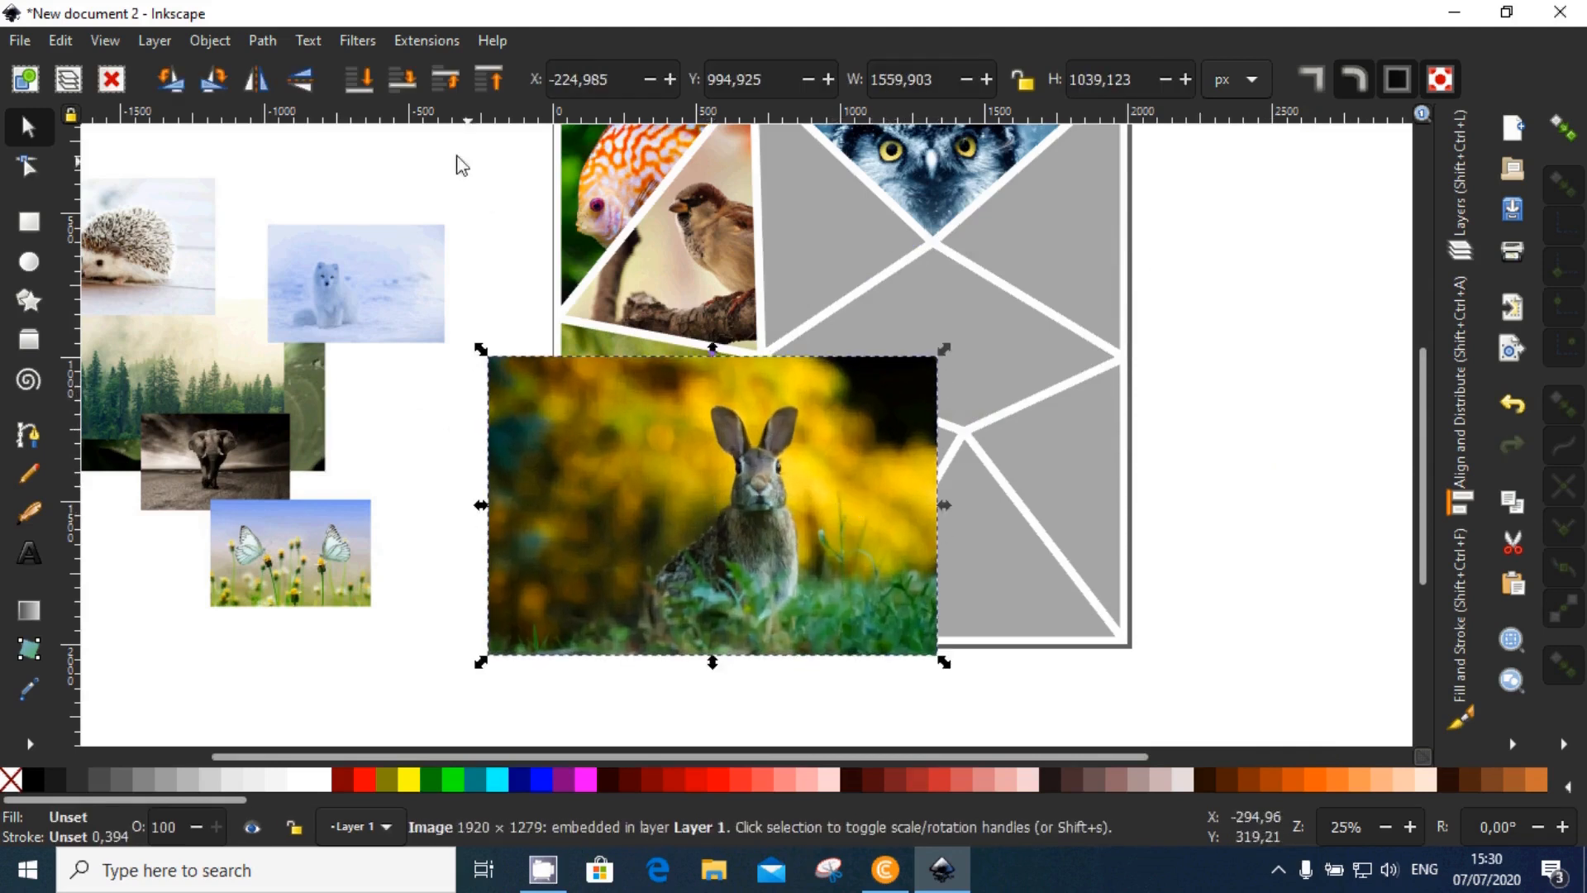
pyautogui.click(365, 83)
# Step: Resize the rabbit photo to about 1439 by 958 px and position the rabbit within the triangular cell beside the cat
pyautogui.moveTo(548, 502); pyautogui.dragTo(505, 488)
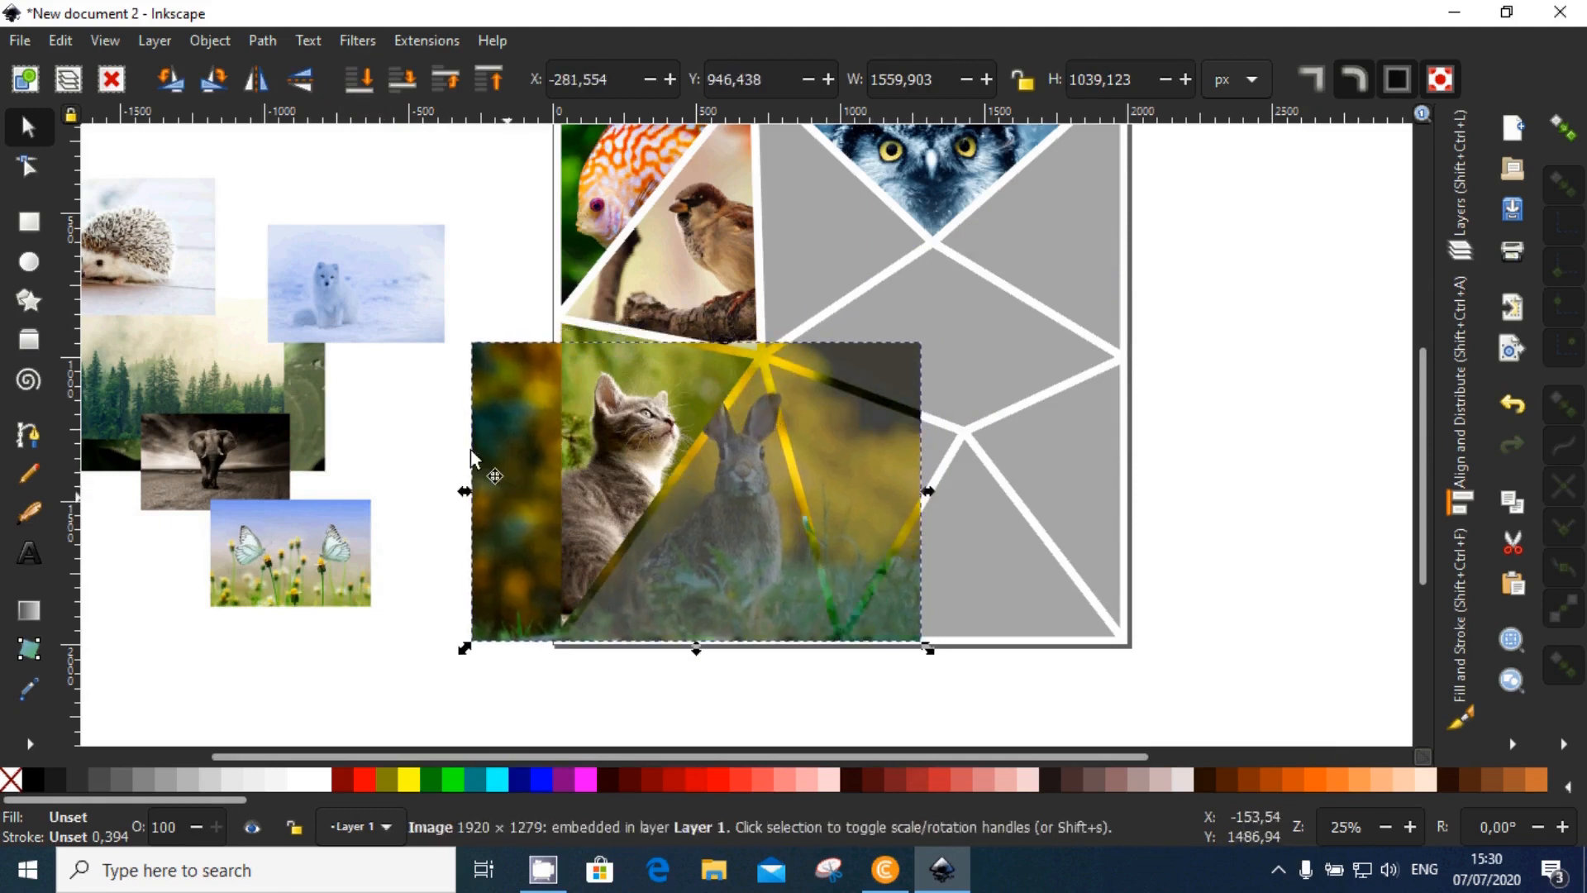
pyautogui.press('shift')
pyautogui.moveTo(467, 340); pyautogui.dragTo(503, 356)
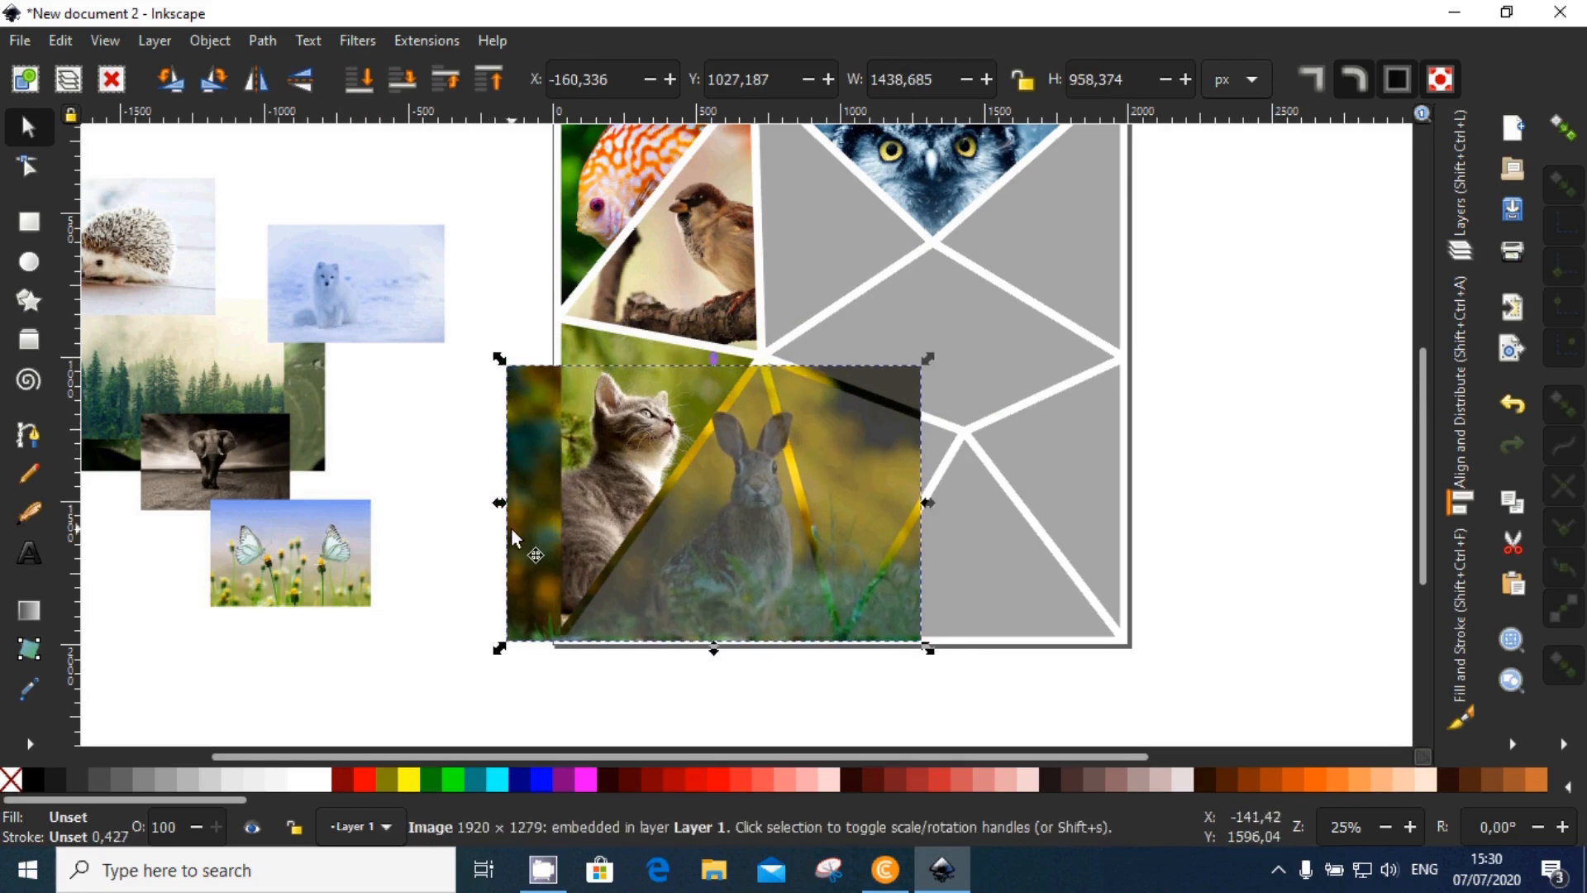
pyautogui.moveTo(515, 531); pyautogui.dragTo(511, 524)
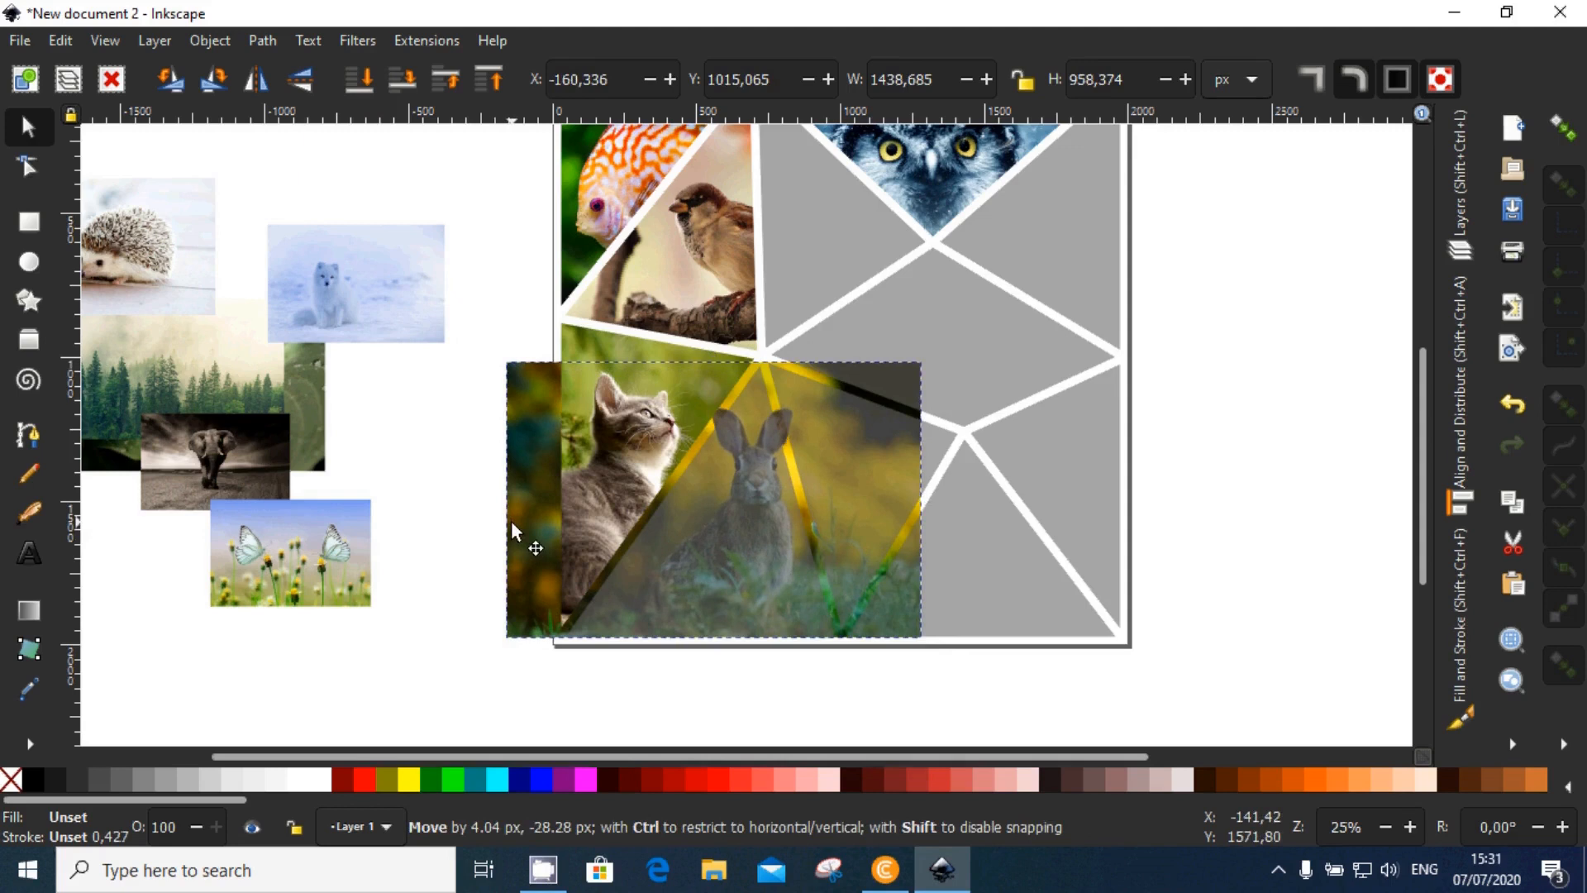
pyautogui.moveTo(512, 526)
pyautogui.mouseDown()
pyautogui.moveTo(618, 526)
pyautogui.moveTo(533, 529)
pyautogui.moveTo(777, 608)
pyautogui.moveTo(753, 568)
pyautogui.moveTo(719, 596)
pyautogui.moveTo(730, 609)
pyautogui.moveTo(683, 578)
pyautogui.moveTo(483, 532)
pyautogui.moveTo(494, 548)
pyautogui.moveTo(787, 531)
pyautogui.moveTo(823, 549)
pyautogui.moveTo(727, 400)
pyautogui.moveTo(701, 400)
pyautogui.moveTo(480, 560)
pyautogui.moveTo(505, 524)
pyautogui.mouseUp()
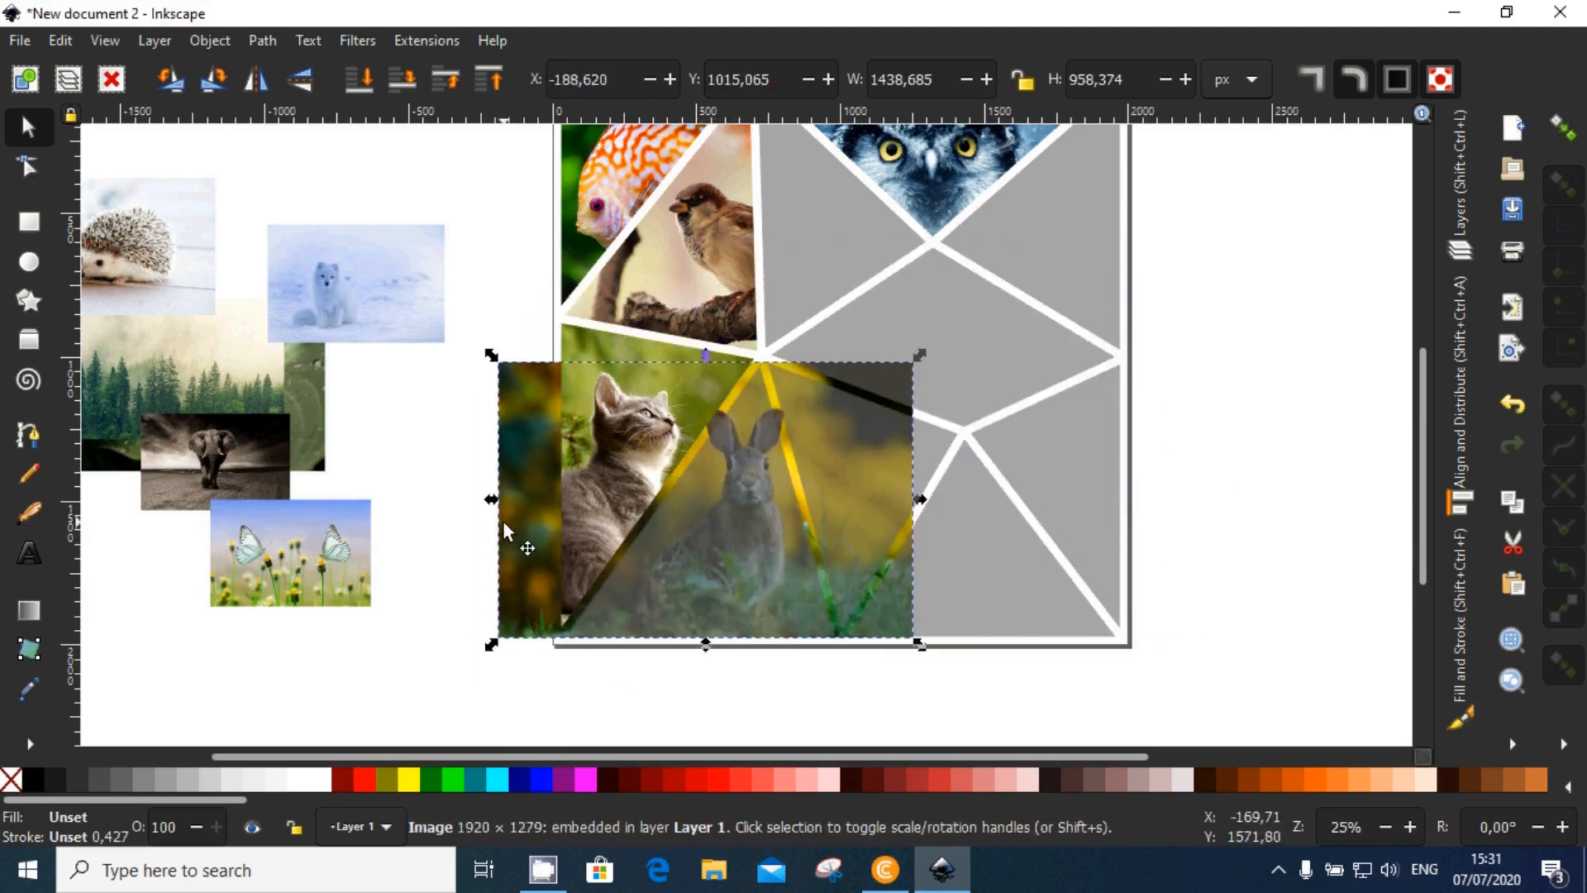
# Step: Clip the rabbit photo to the triangular cell beside the cat and deselect it
pyautogui.keyDown('shift'); pyautogui.click(694, 607); pyautogui.keyUp('shift')
pyautogui.scroll(2, 765, 588)
pyautogui.rightClick(766, 583)
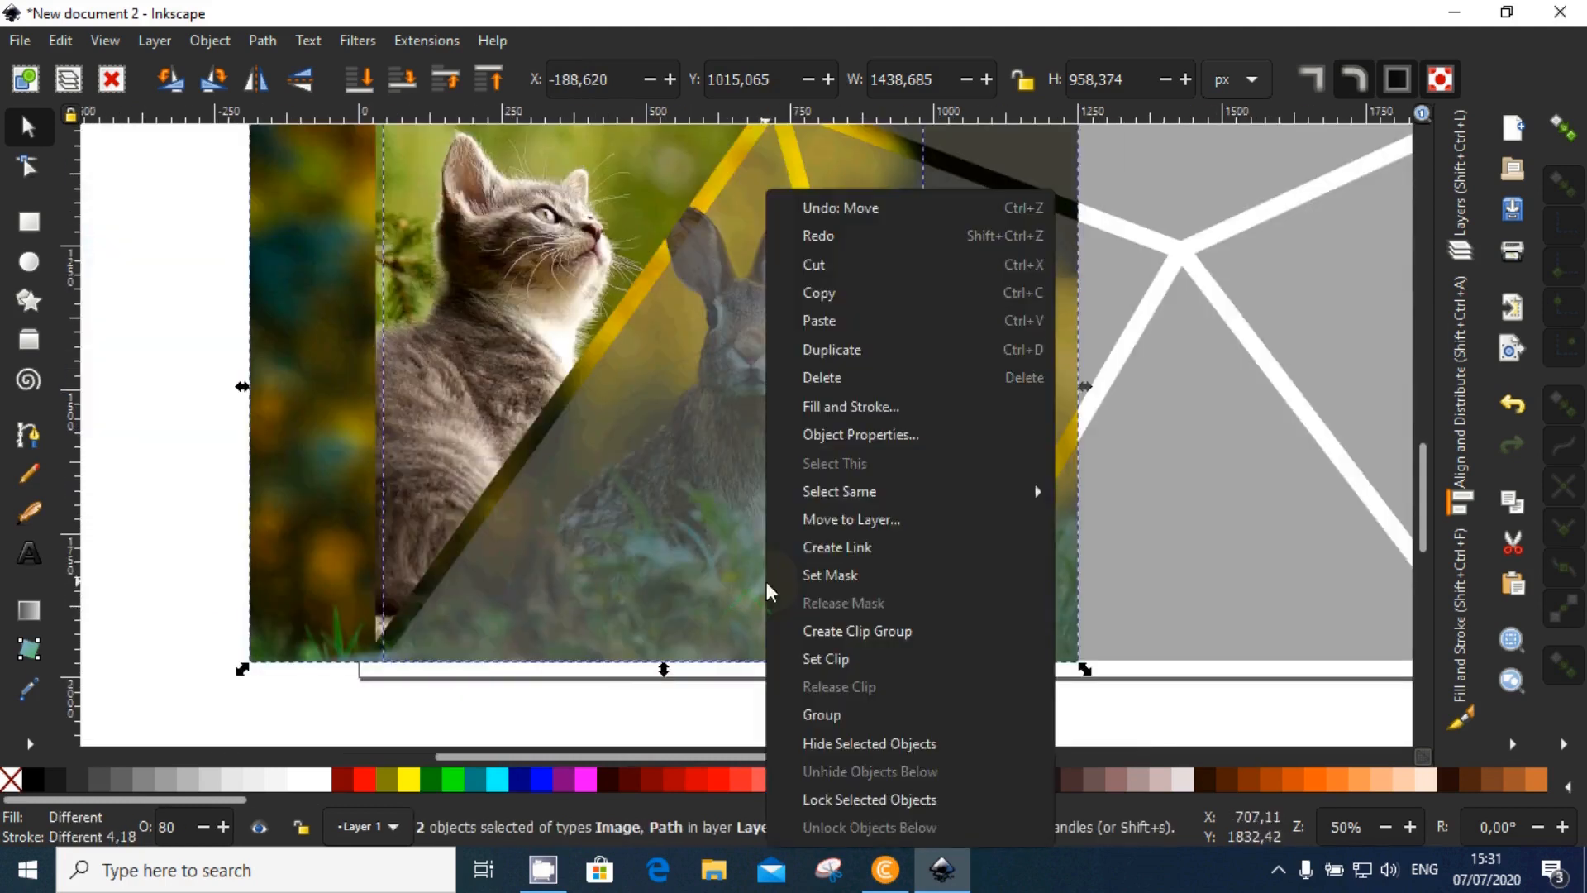
pyautogui.click(806, 656)
pyautogui.scroll(-2, 796, 578)
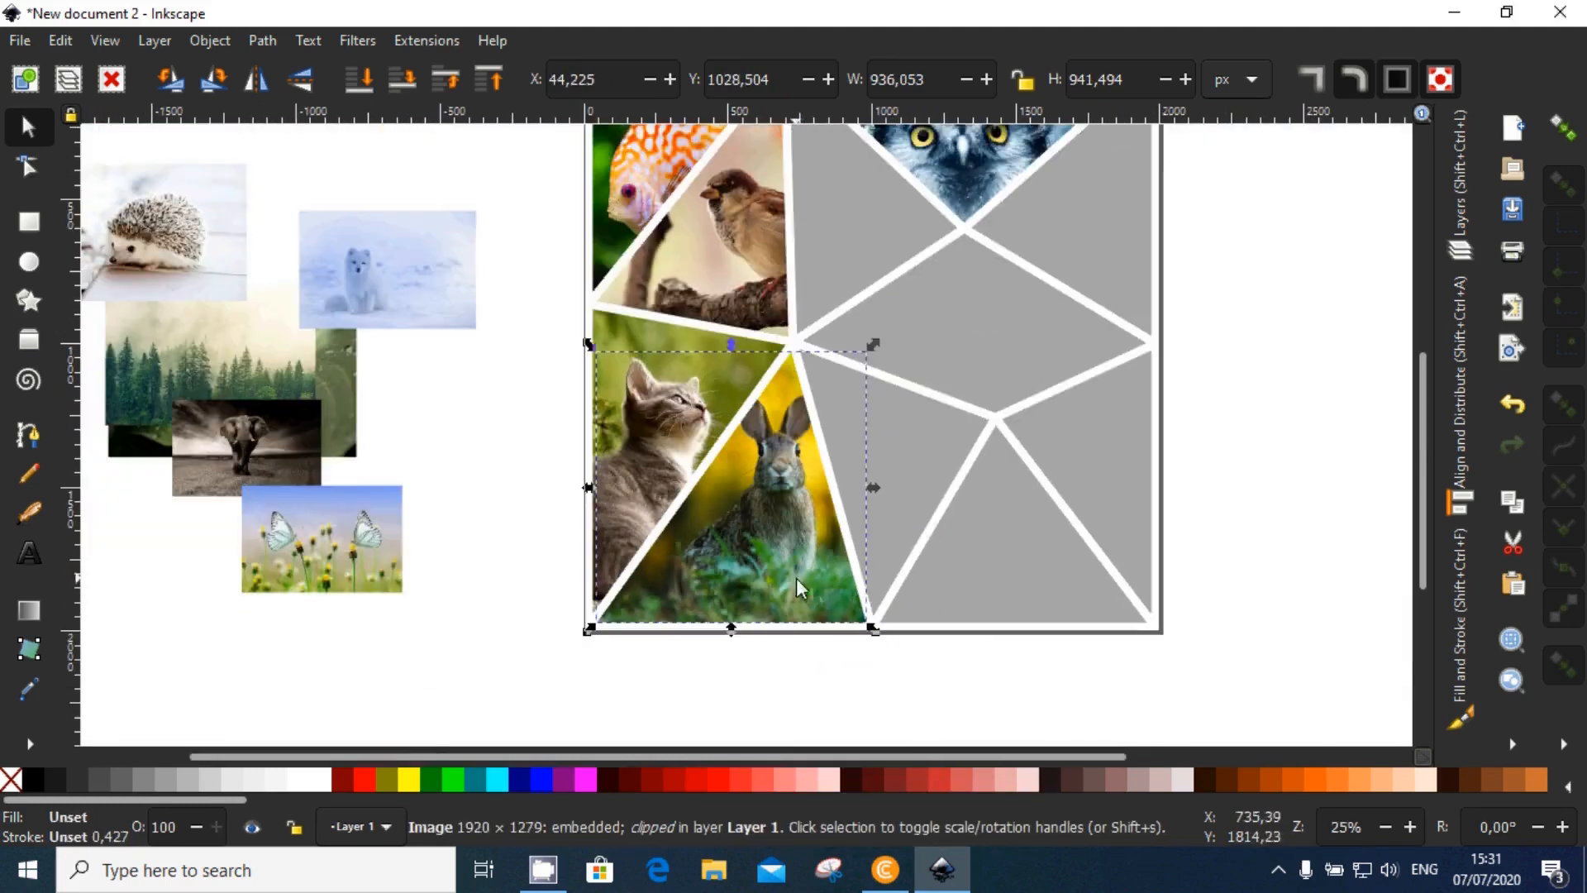
pyautogui.click(829, 667)
# Step: Move the butterfly photo over the collage's lower-right part and enlarge it to about 1334 by 890 px
pyautogui.scroll(-1, 740, 589)
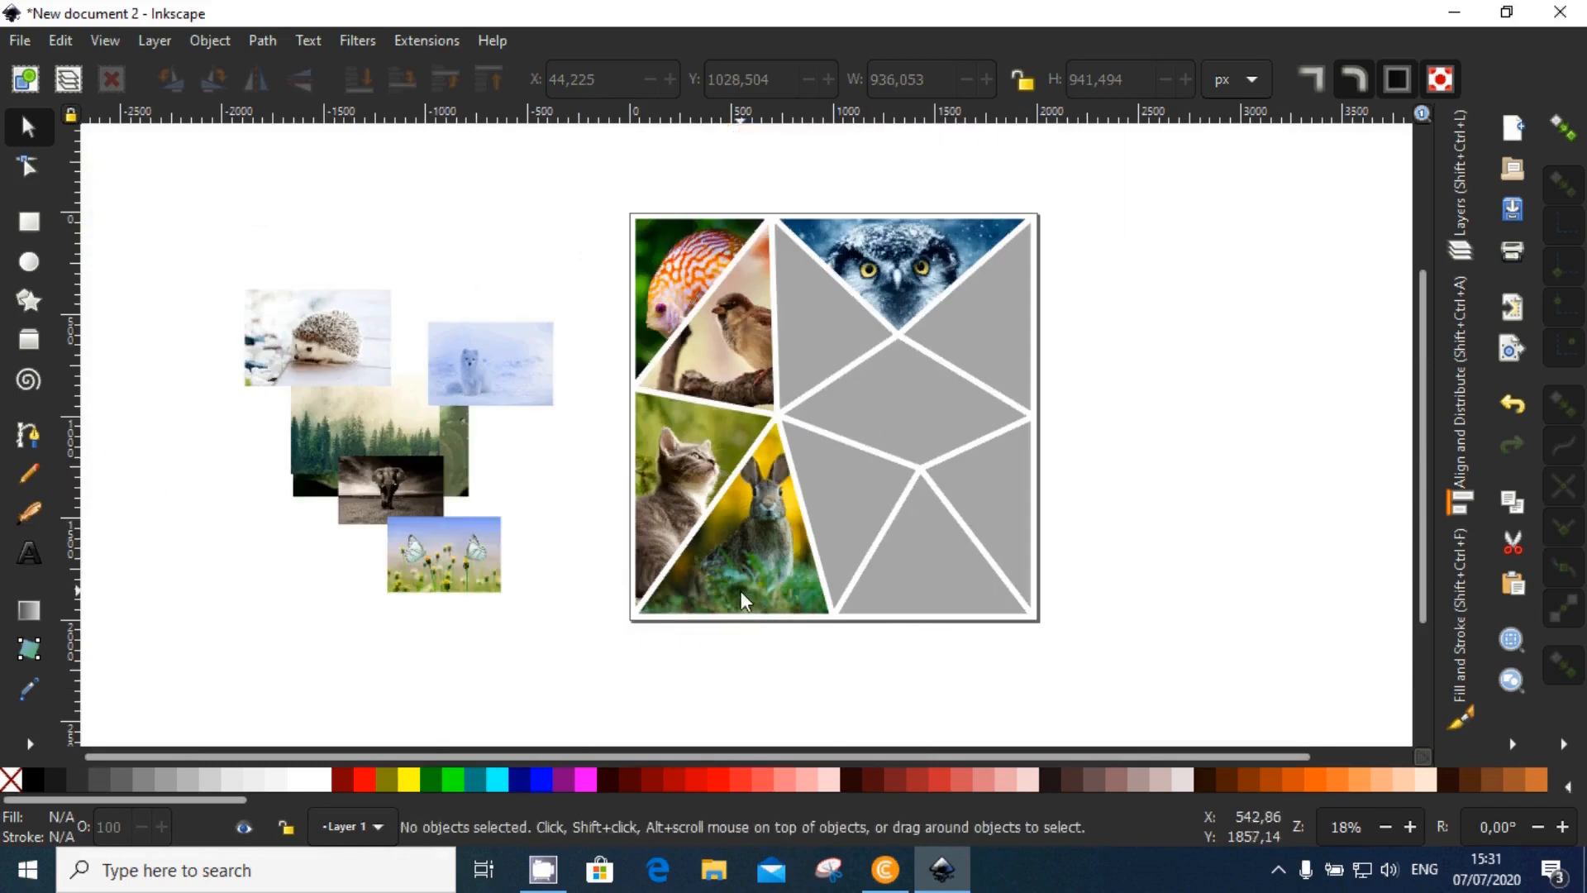
pyautogui.moveTo(492, 558); pyautogui.dragTo(897, 514)
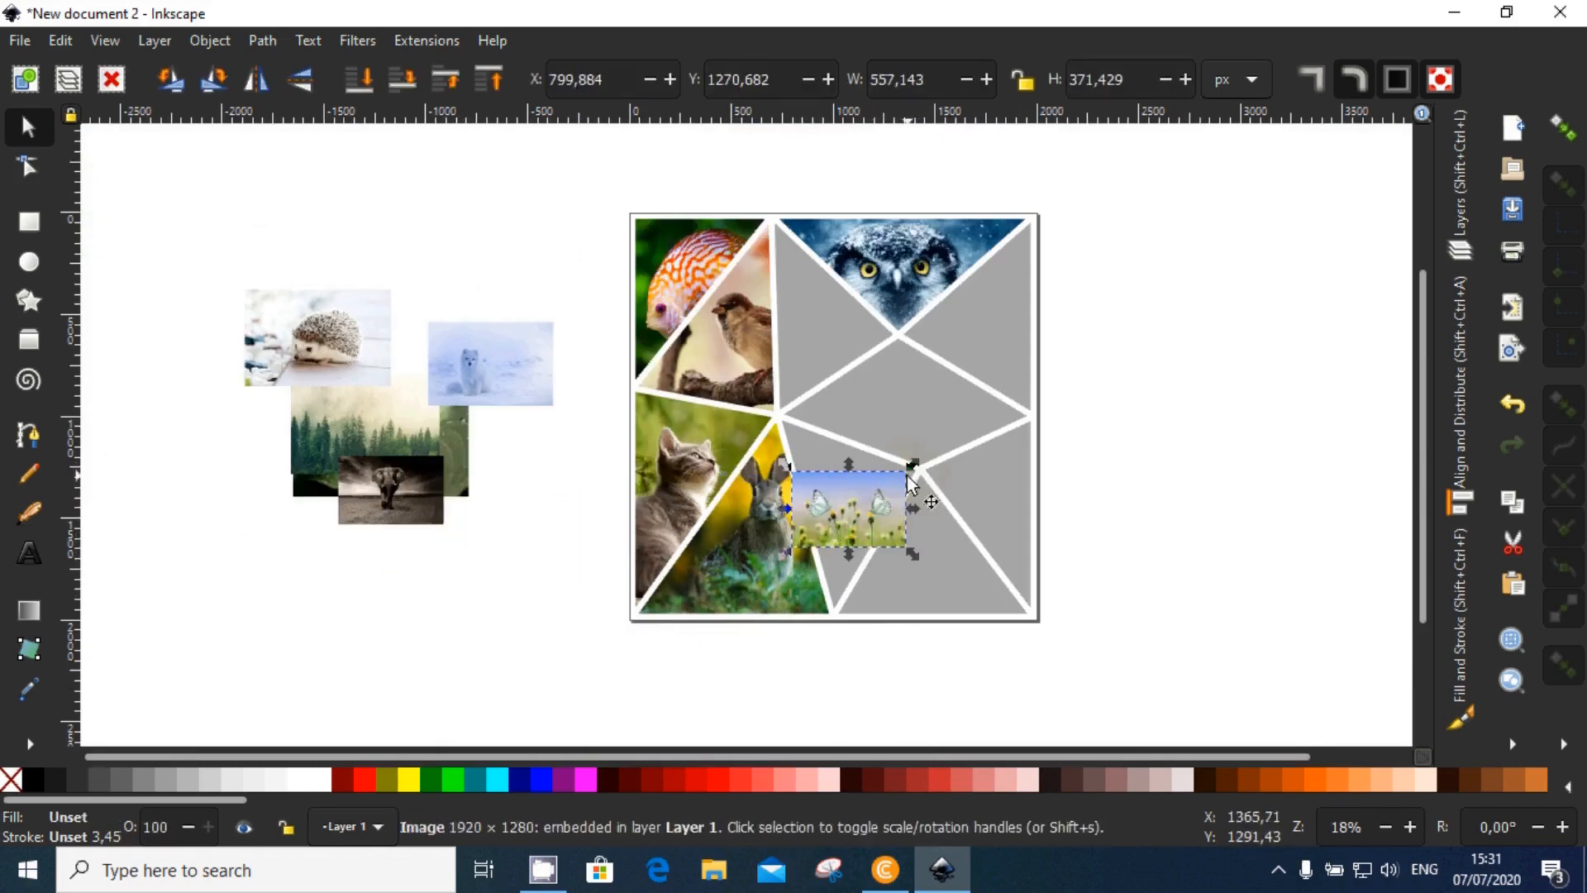
pyautogui.moveTo(912, 465); pyautogui.dragTo(989, 423)
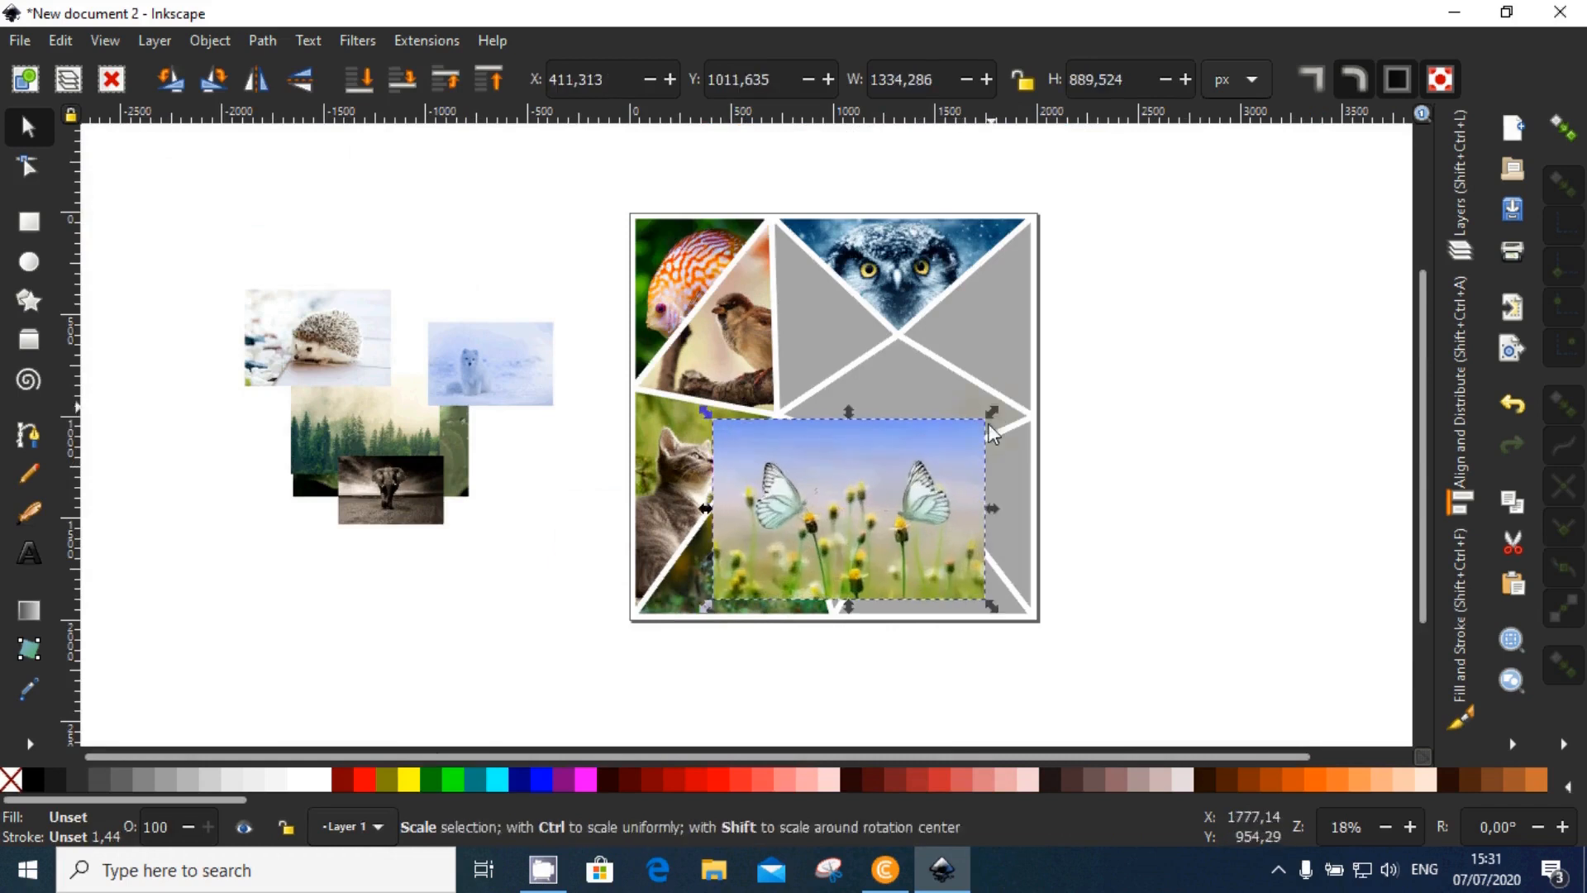
pyautogui.scroll(1, 885, 514)
pyautogui.moveTo(902, 519); pyautogui.dragTo(933, 519)
pyautogui.moveTo(957, 536); pyautogui.dragTo(976, 542)
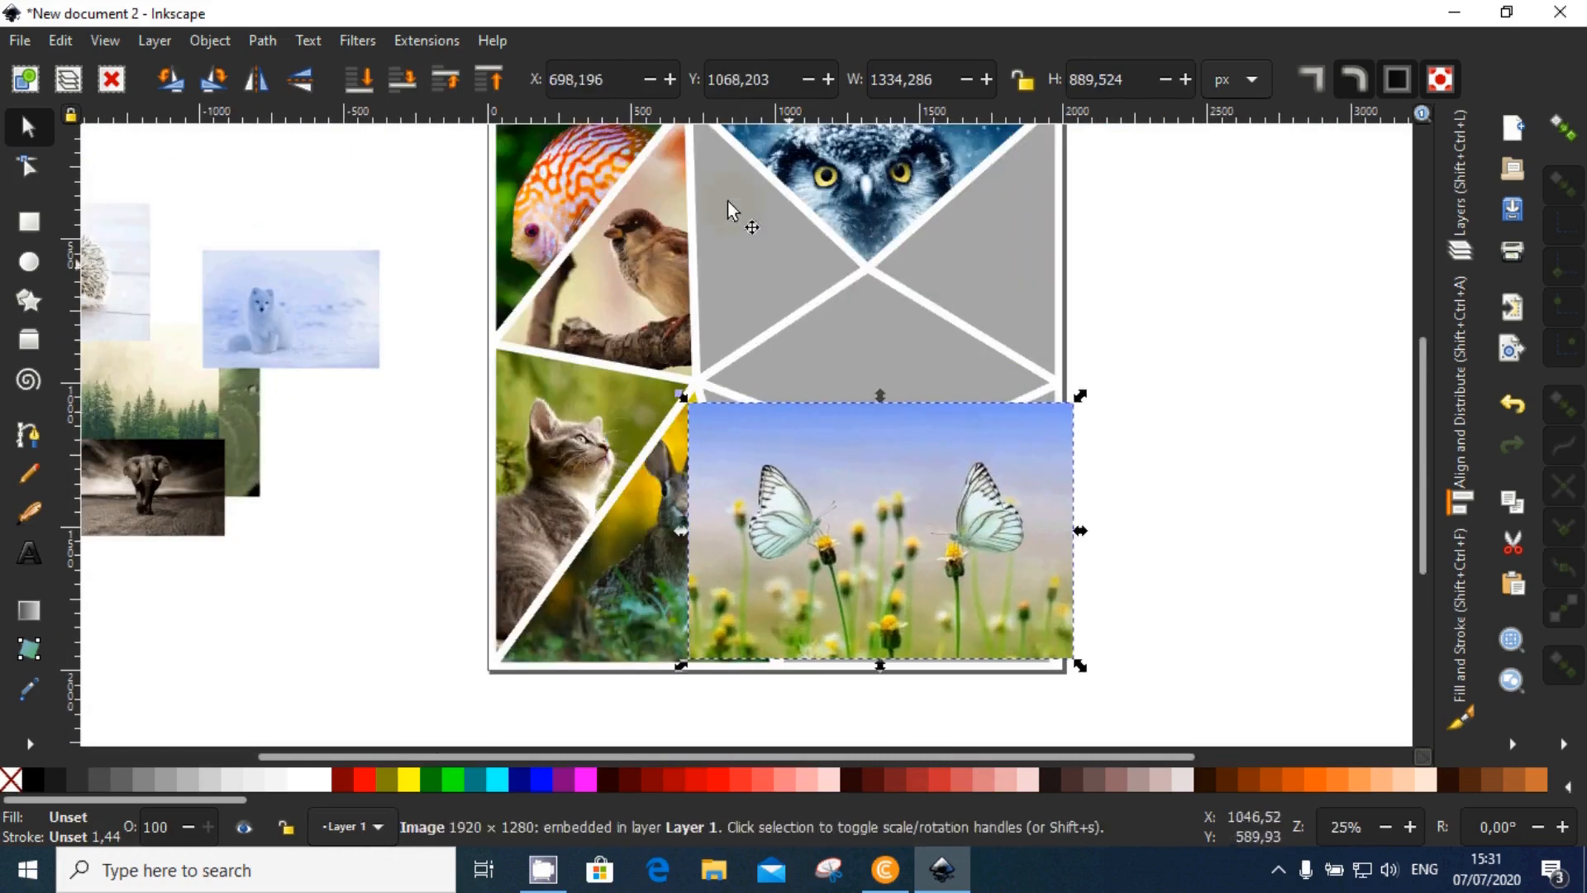
# Step: Enlarge the butterfly photo to about 1565 by 1043 px and lower it behind the grey cells
pyautogui.moveTo(1080, 394); pyautogui.dragTo(1138, 388)
pyautogui.moveTo(1096, 542); pyautogui.dragTo(1099, 499)
pyautogui.click(364, 92)
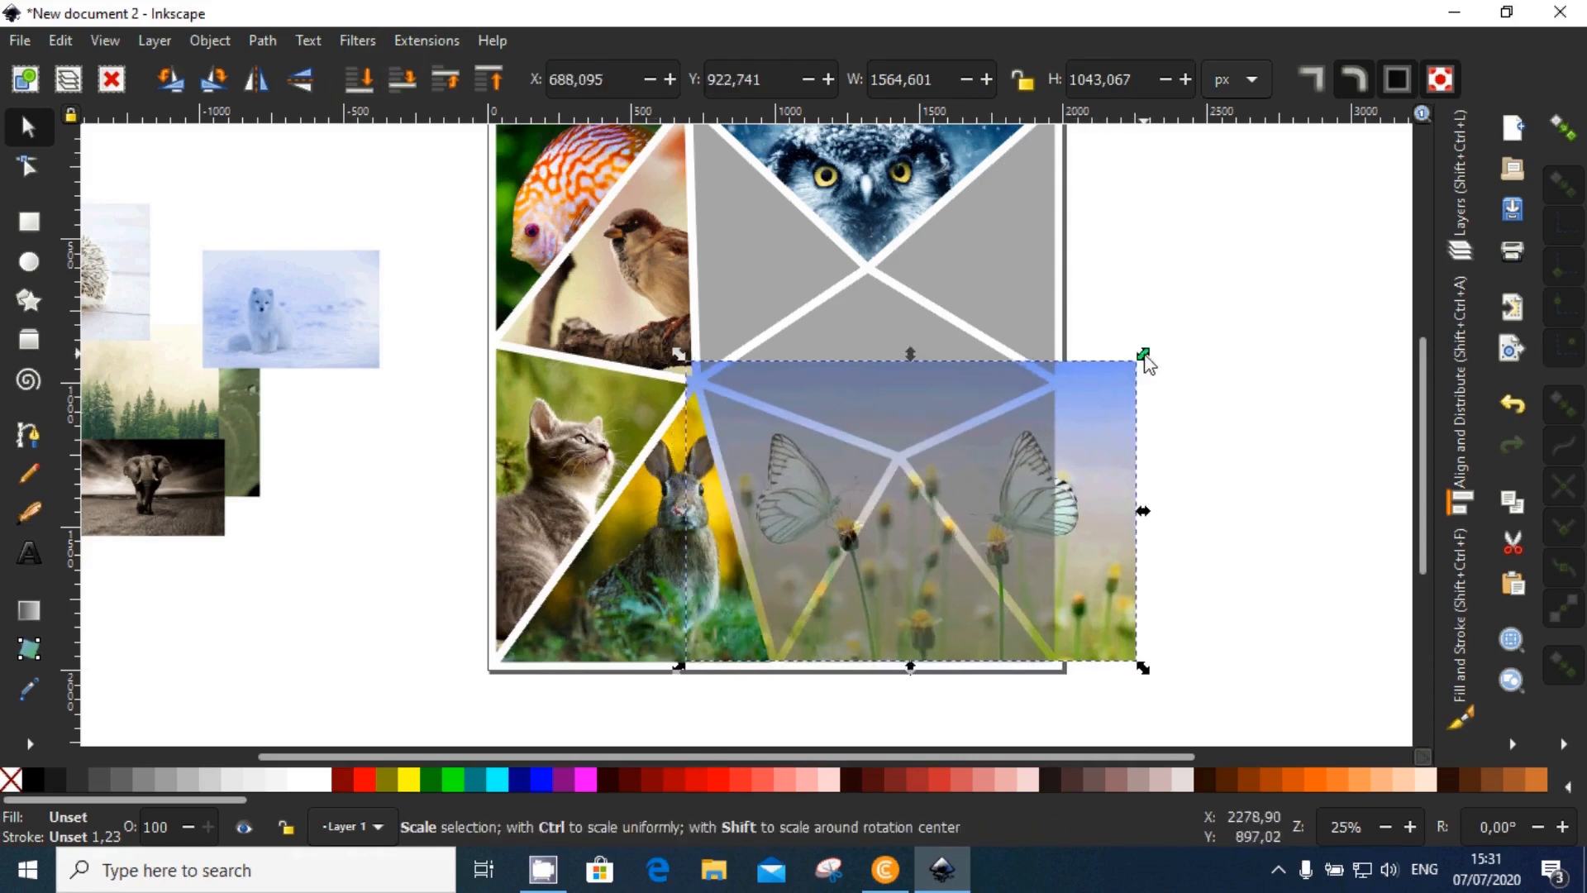
# Step: Resize the butterfly photo to about 1419 by 946 px and position its left butterfly within the triangular cell beside the rabbit
pyautogui.moveTo(1145, 357); pyautogui.dragTo(1131, 374)
pyautogui.moveTo(1103, 438); pyautogui.dragTo(1084, 444)
pyautogui.scroll(2, 816, 549)
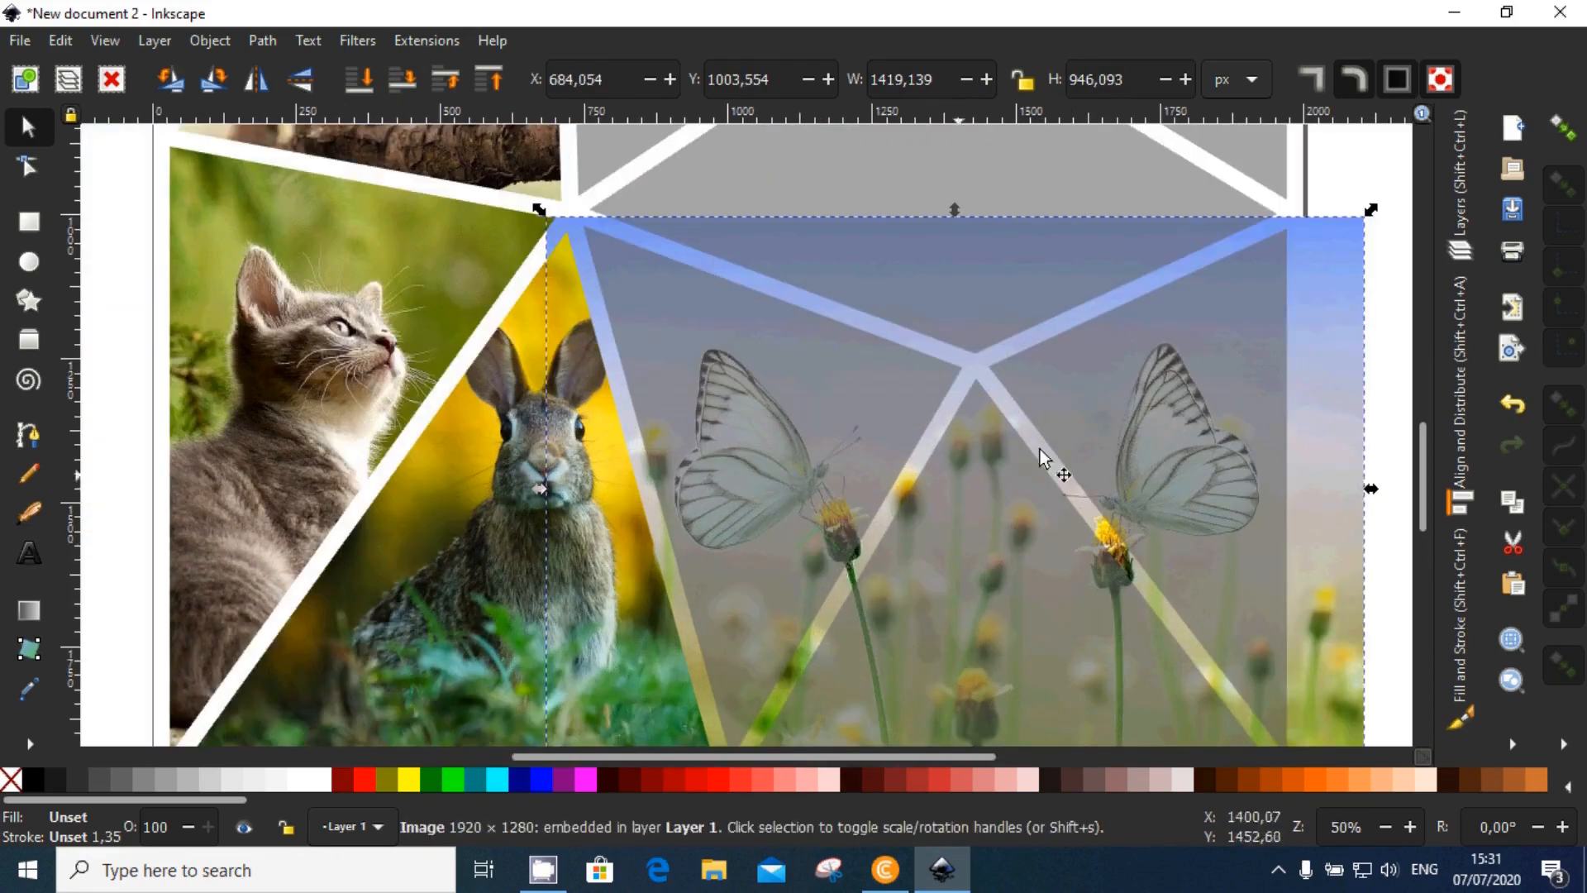
# Step: Clip the butterfly photo to the triangular cell beside the rabbit and deselect it
pyautogui.keyDown('shift'); pyautogui.click(812, 459); pyautogui.keyUp('shift')
pyautogui.rightClick(811, 459)
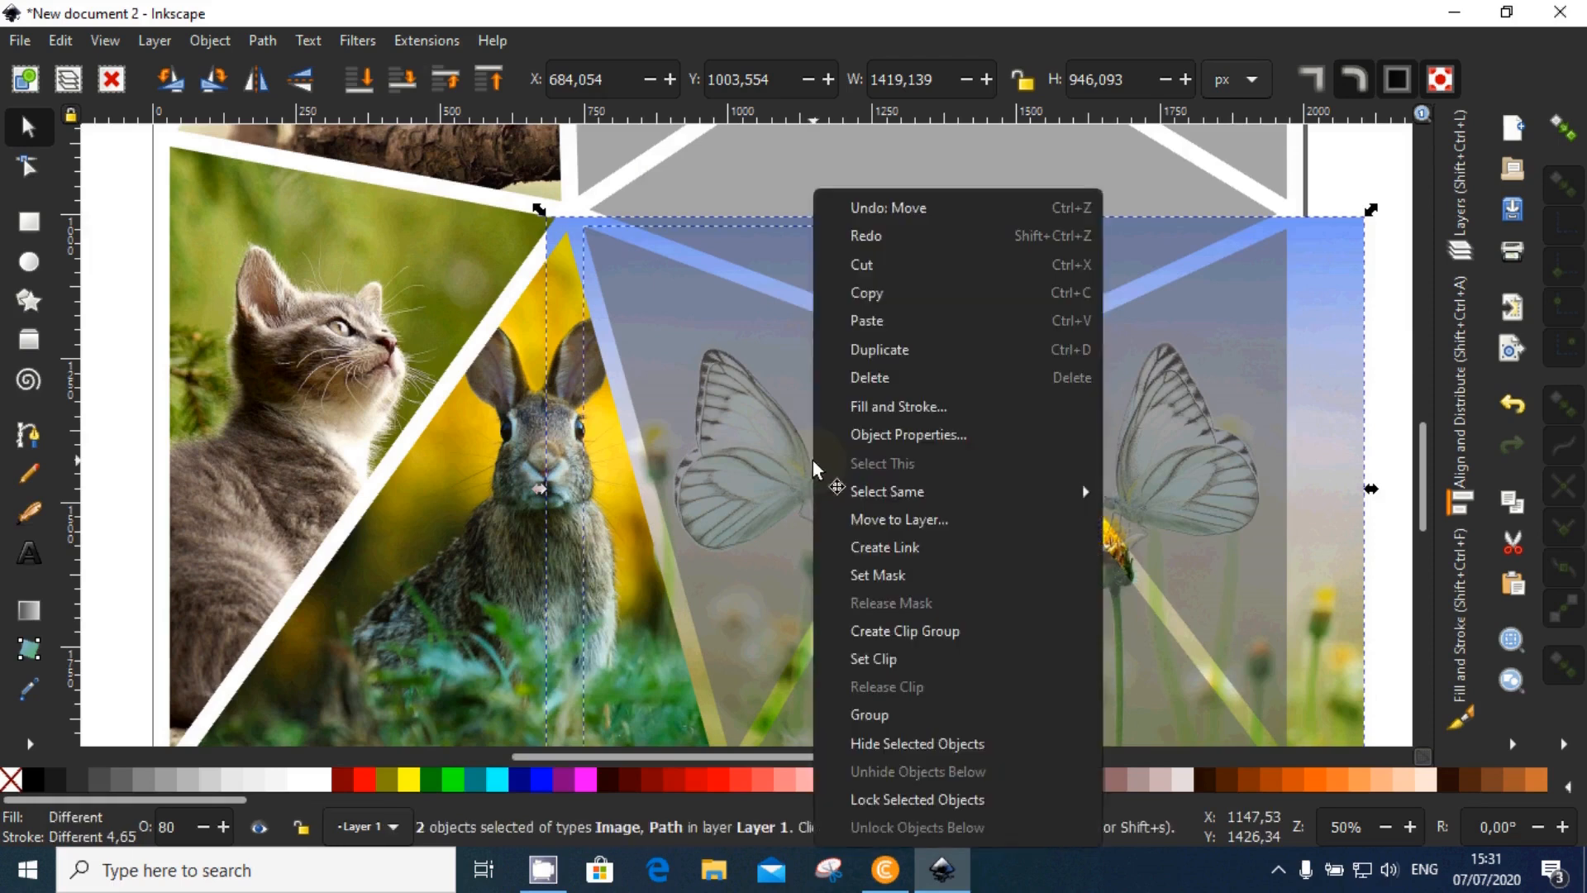
pyautogui.click(904, 660)
pyautogui.scroll(-2, 783, 479)
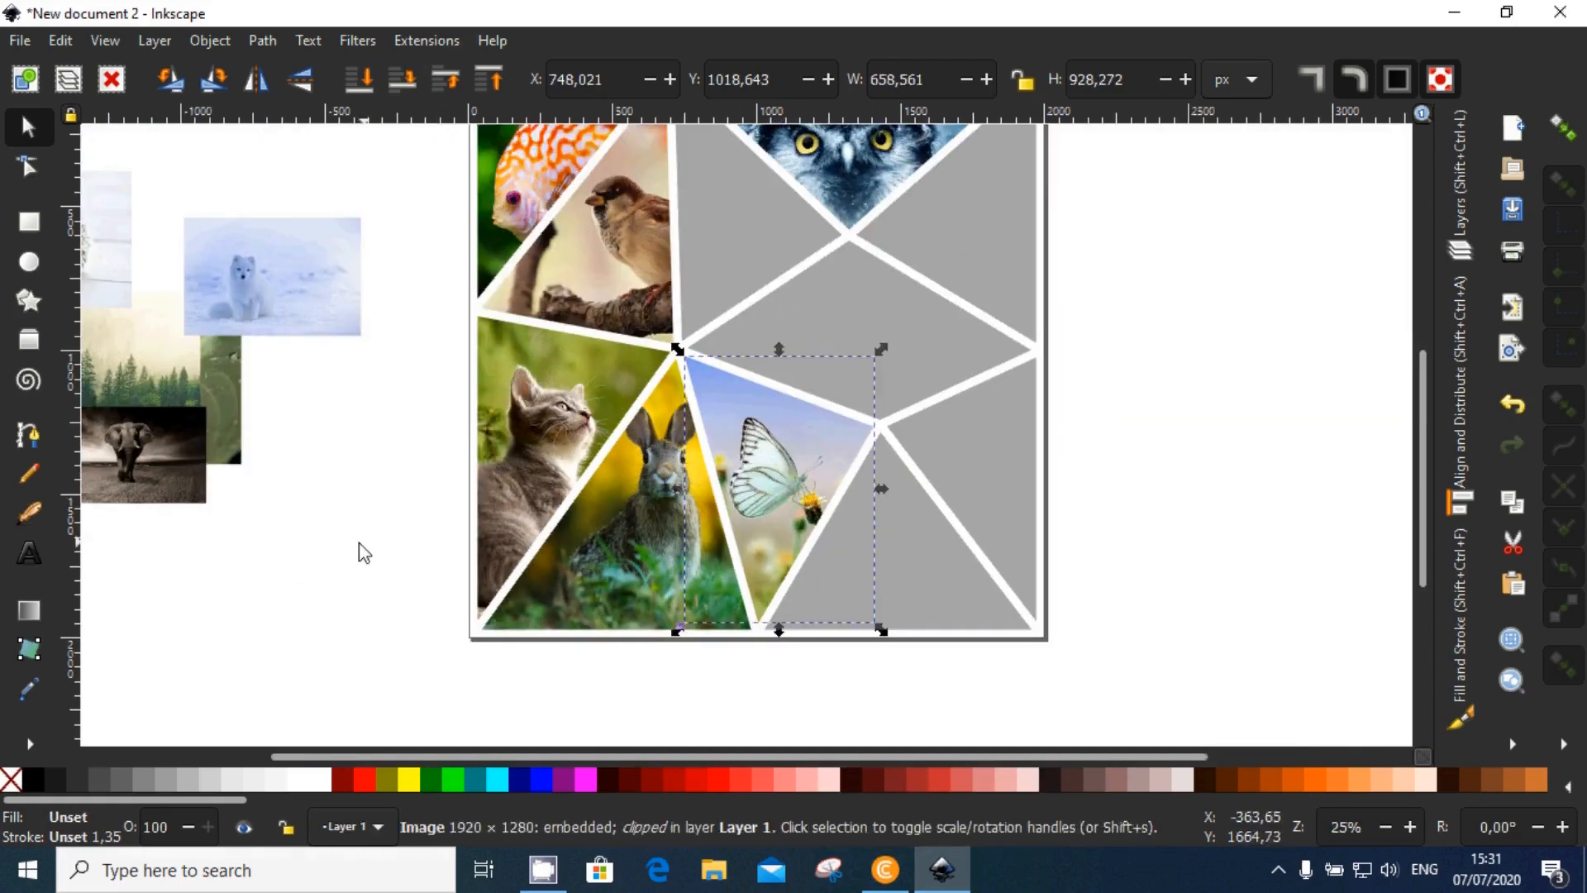
pyautogui.click(359, 542)
# Step: Move the forest photo off the frog photo and place the hedgehog photo over the triangular cell at the collage's bottom right
pyautogui.press('space')
pyautogui.moveTo(182, 404); pyautogui.dragTo(307, 495)
pyautogui.moveTo(364, 431); pyautogui.dragTo(398, 486)
pyautogui.moveTo(191, 257); pyautogui.dragTo(1033, 570)
pyautogui.press('space')
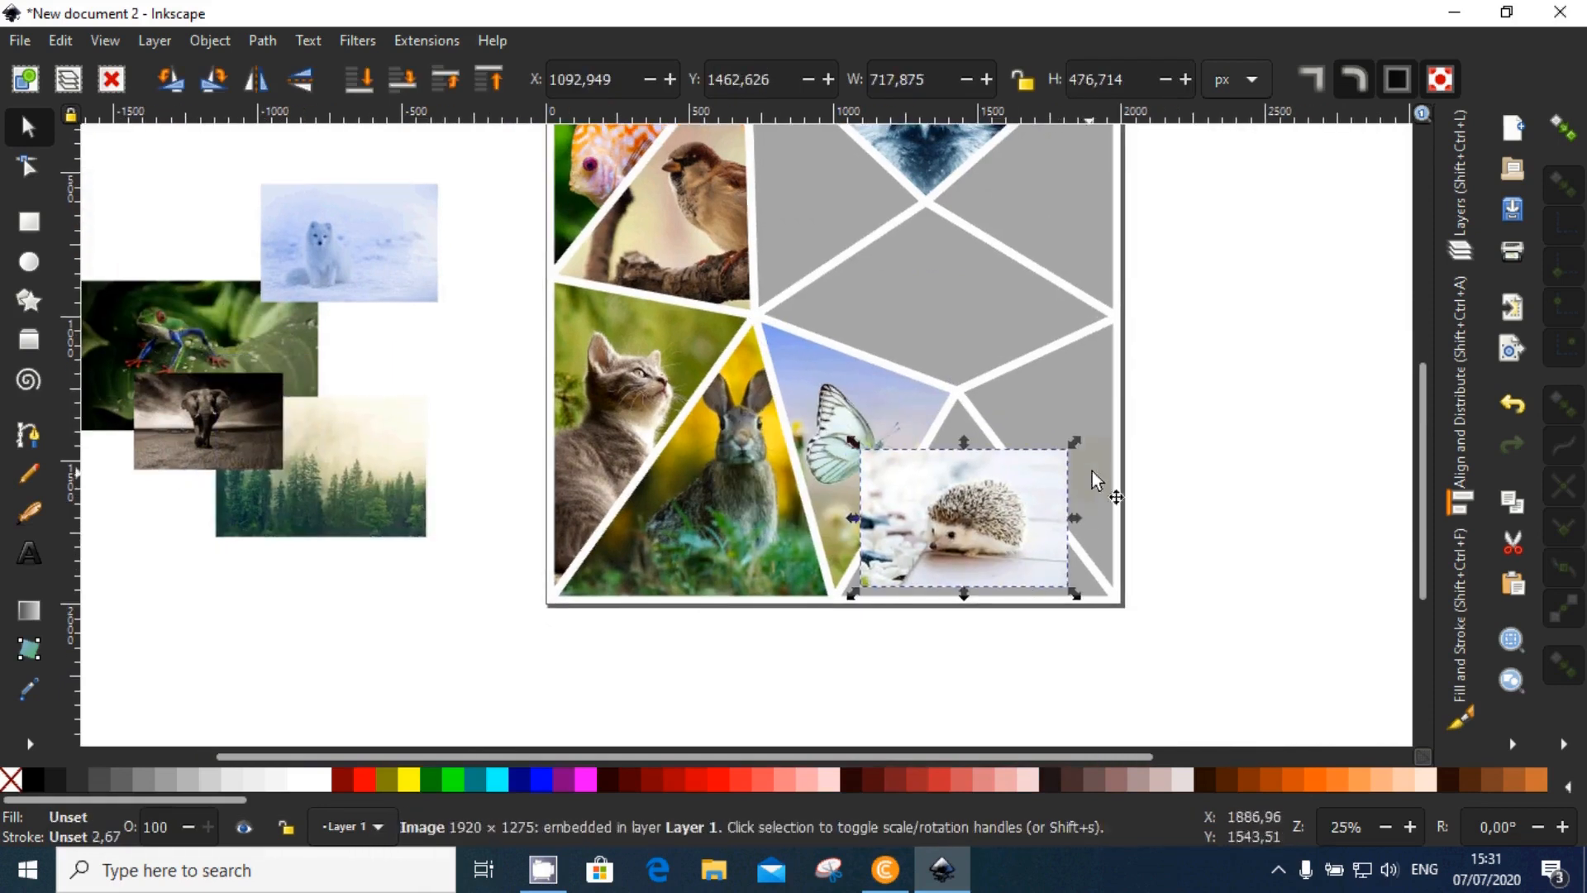
# Step: Enlarge the hedgehog photo to about 1332 by 885 px and lower it behind the grey cells
pyautogui.moveTo(1074, 444); pyautogui.dragTo(1164, 386)
pyautogui.press('space')
pyautogui.moveTo(1011, 533); pyautogui.dragTo(1032, 517)
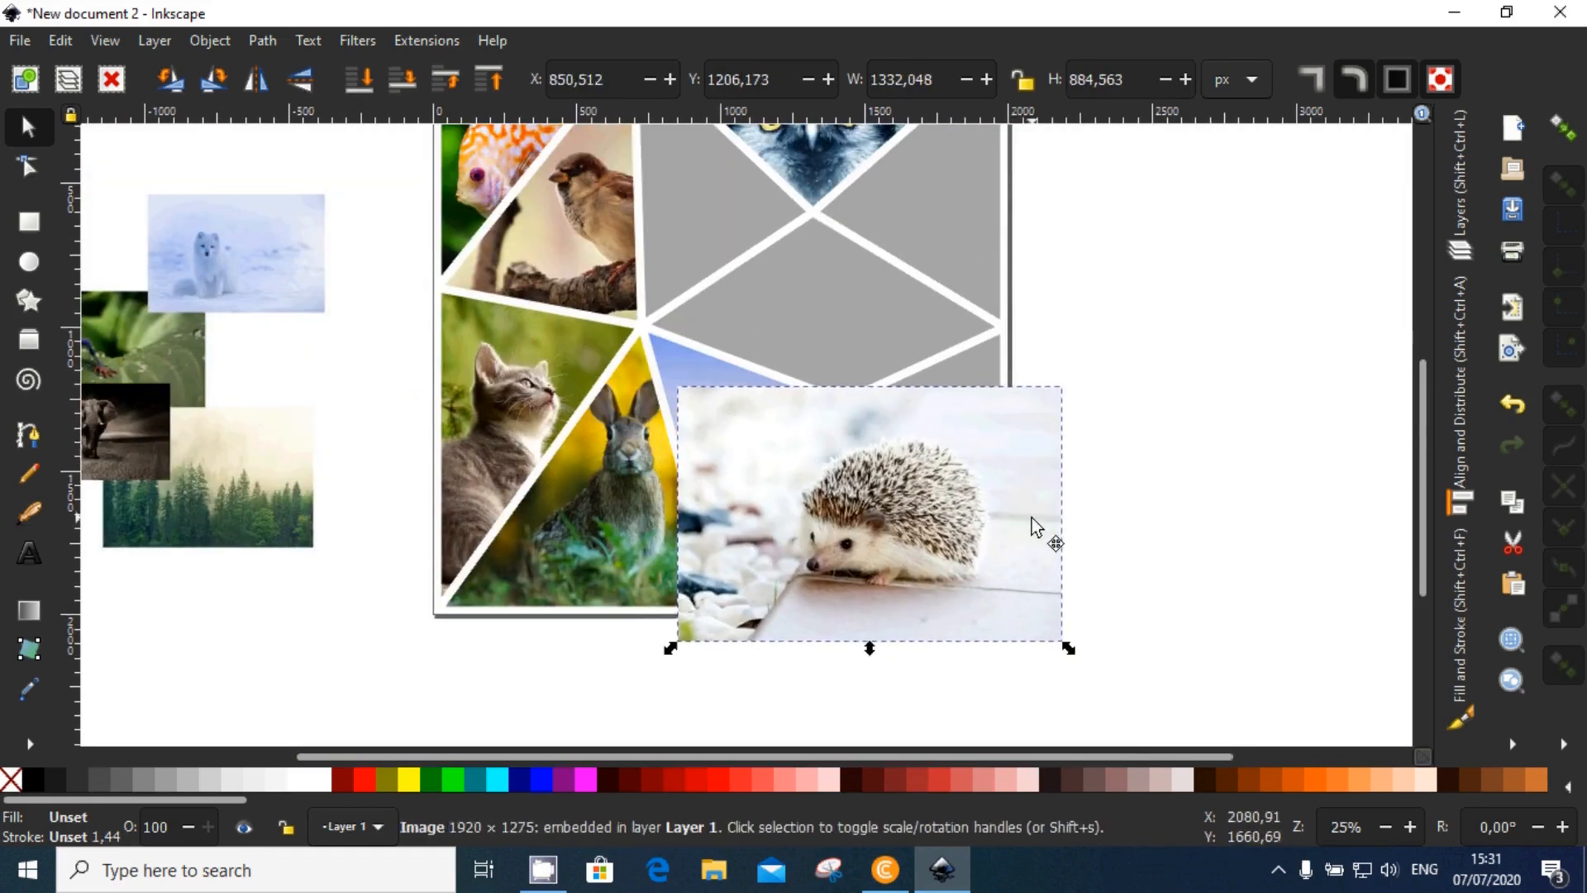
pyautogui.click(368, 86)
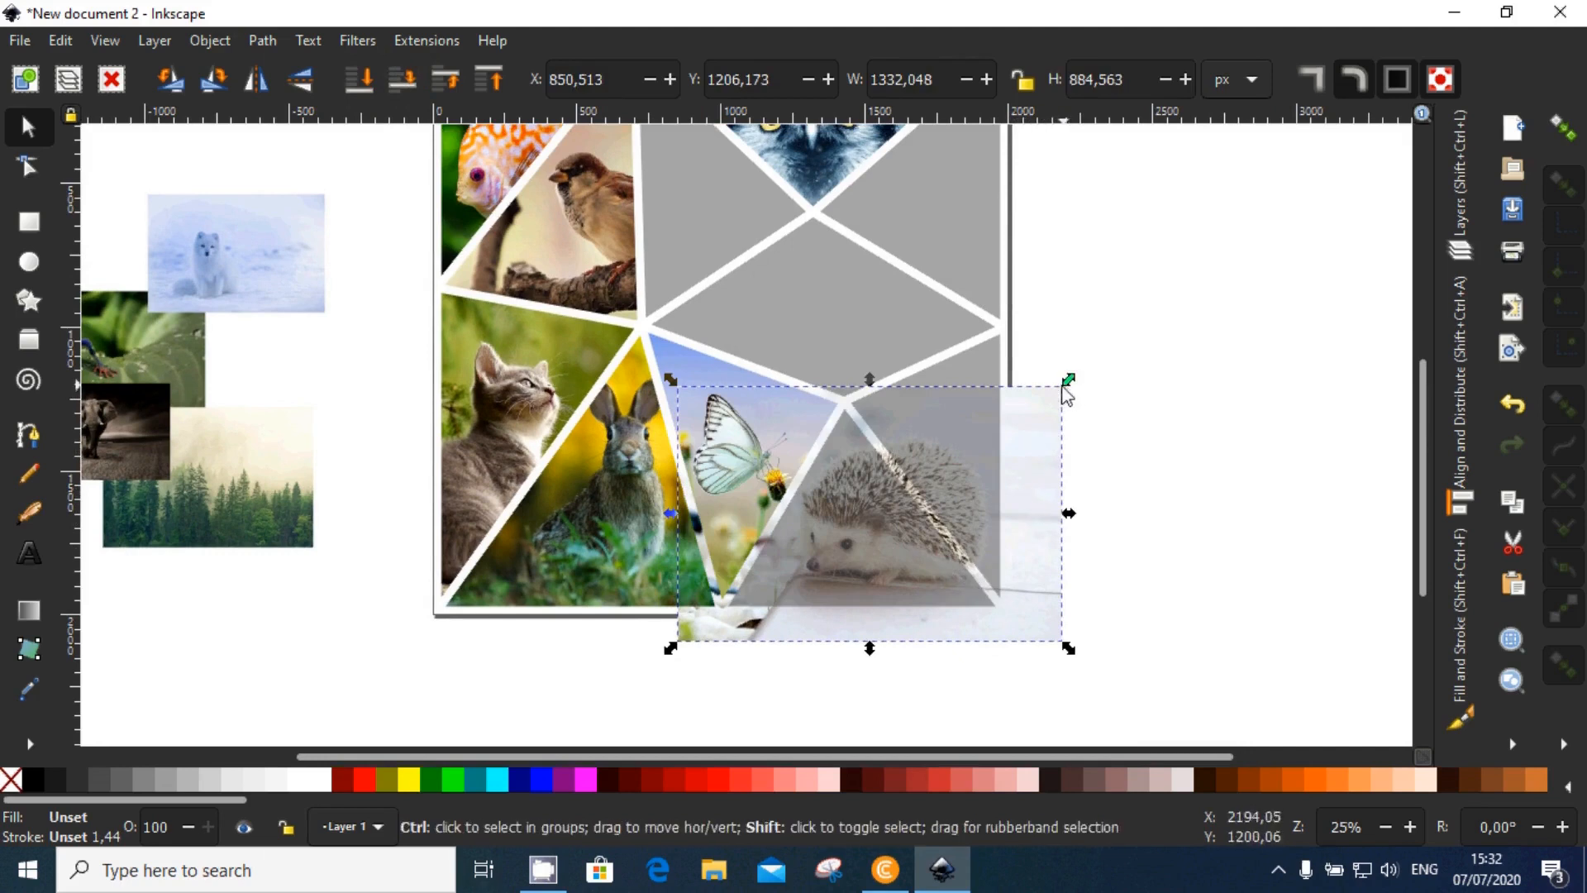
# Step: Resize the hedgehog photo to about 1071 by 712 px and position it within the bottom triangular cell beside the butterfly
pyautogui.moveTo(1064, 390); pyautogui.dragTo(1038, 418)
pyautogui.scroll(1, 945, 495)
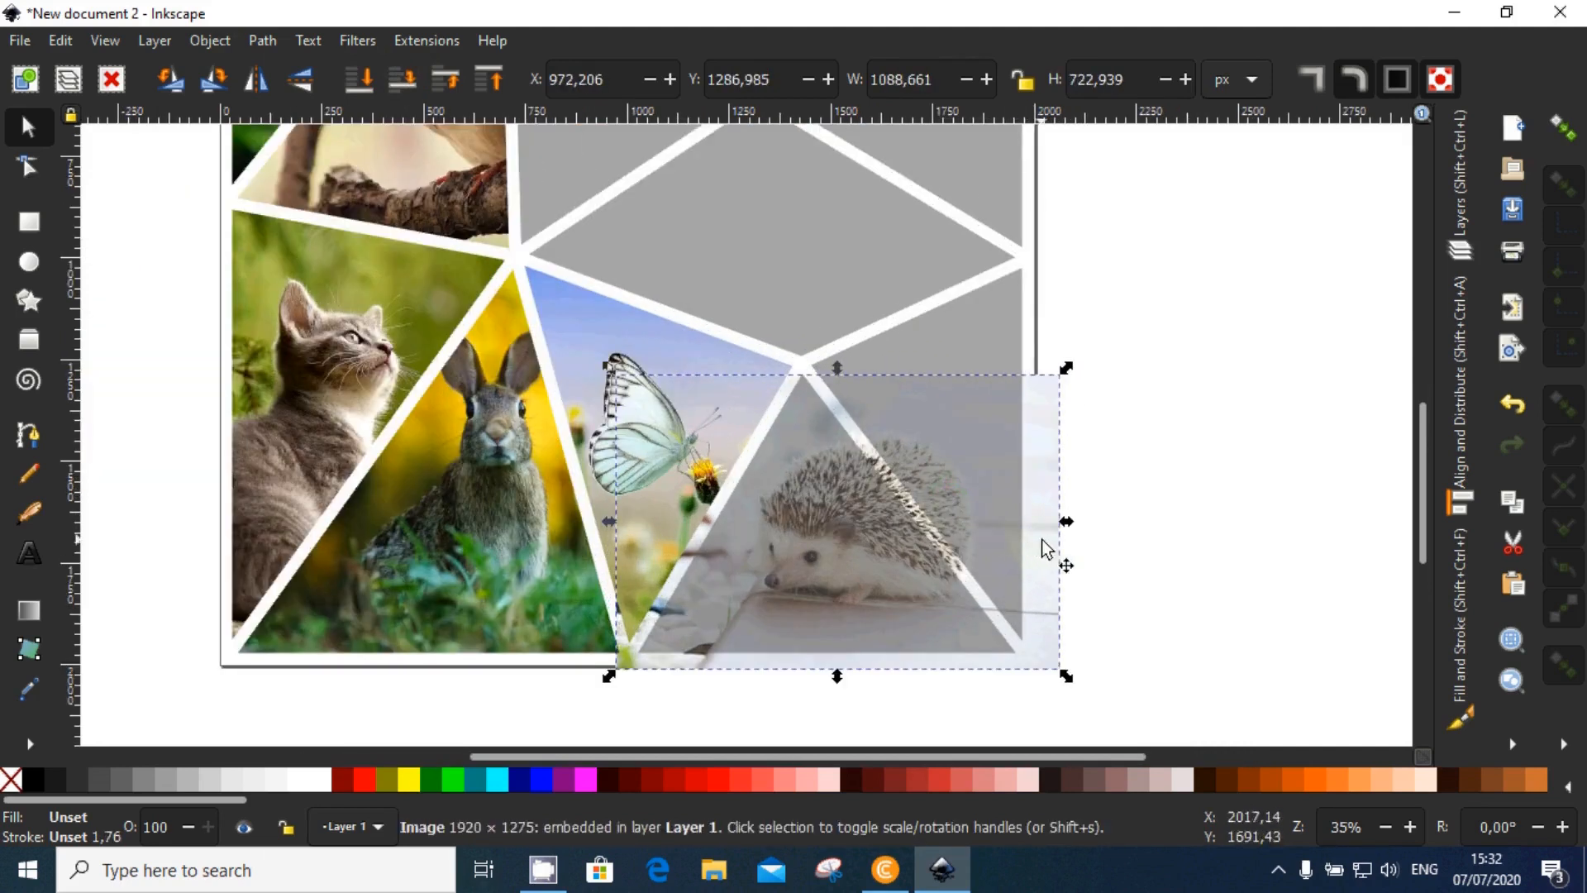
pyautogui.moveTo(1042, 539); pyautogui.dragTo(1044, 529)
pyautogui.moveTo(1063, 362)
pyautogui.mouseDown()
pyautogui.moveTo(1070, 382)
pyautogui.moveTo(1068, 369)
pyautogui.mouseUp()
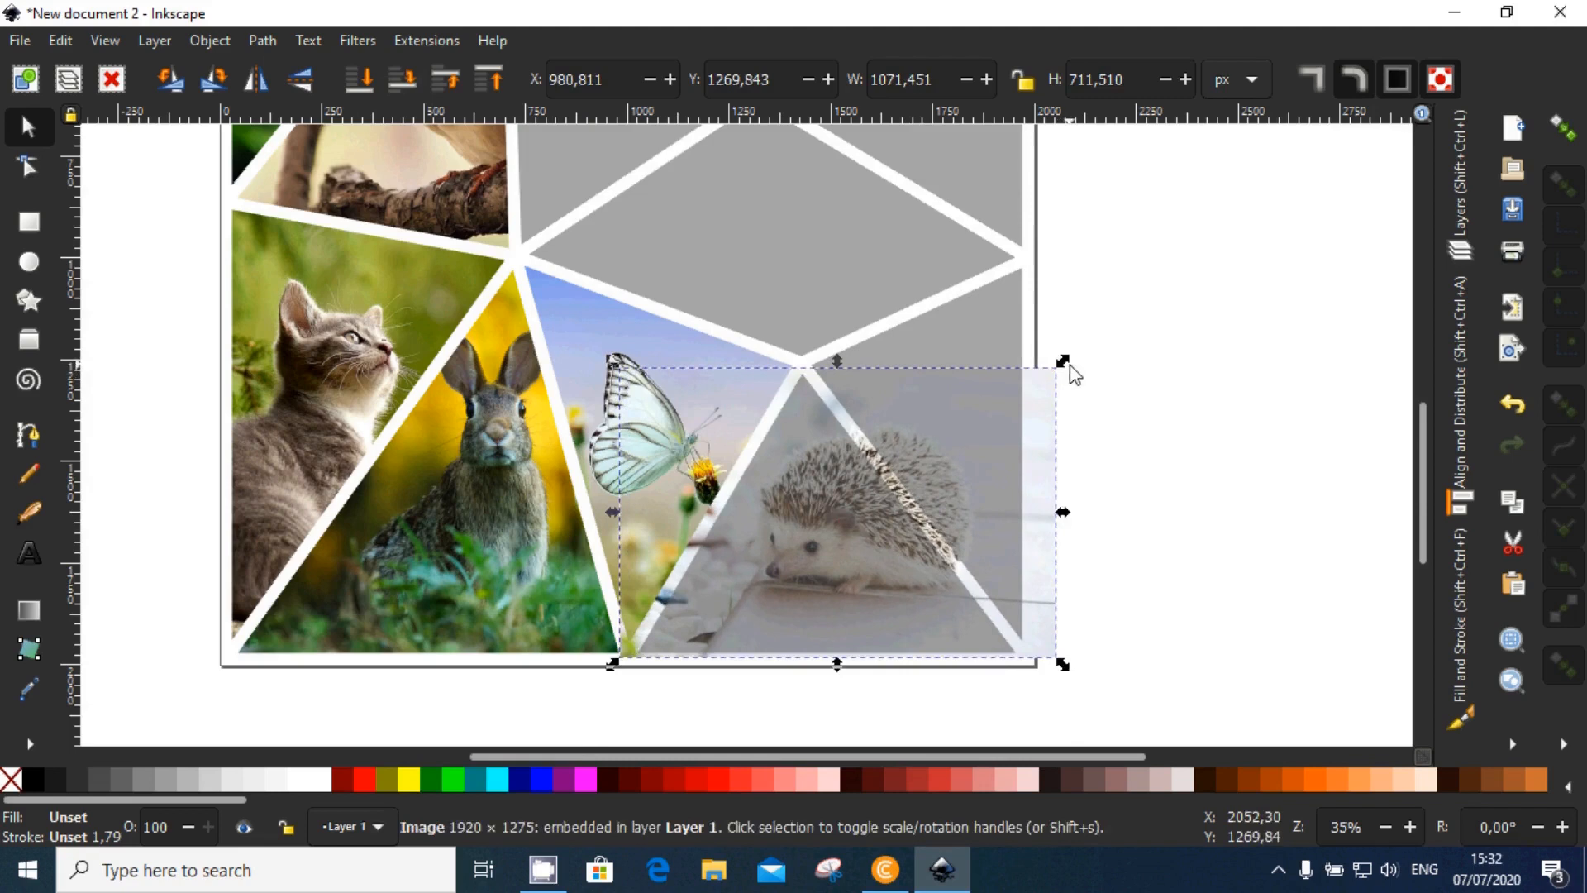
# Step: Clip the hedgehog photo to the bottom triangular cell beside the butterfly and deselect it
pyautogui.scroll(1, 846, 494)
pyautogui.keyDown('shift'); pyautogui.click(801, 588); pyautogui.keyUp('shift')
pyautogui.rightClick(800, 588)
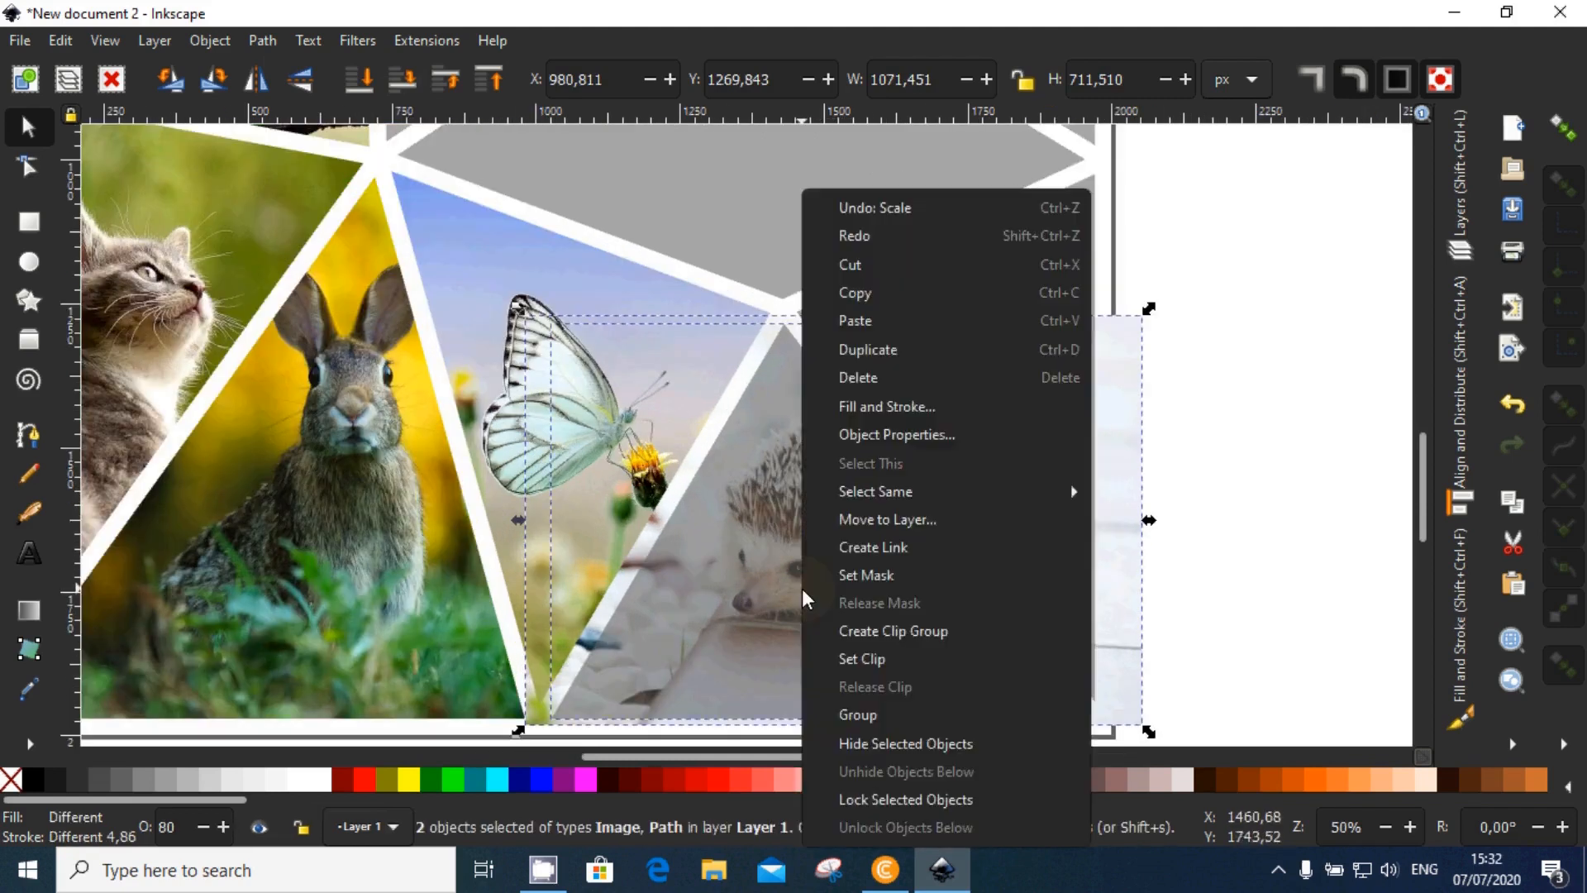
pyautogui.click(858, 659)
pyautogui.scroll(-2, 868, 525)
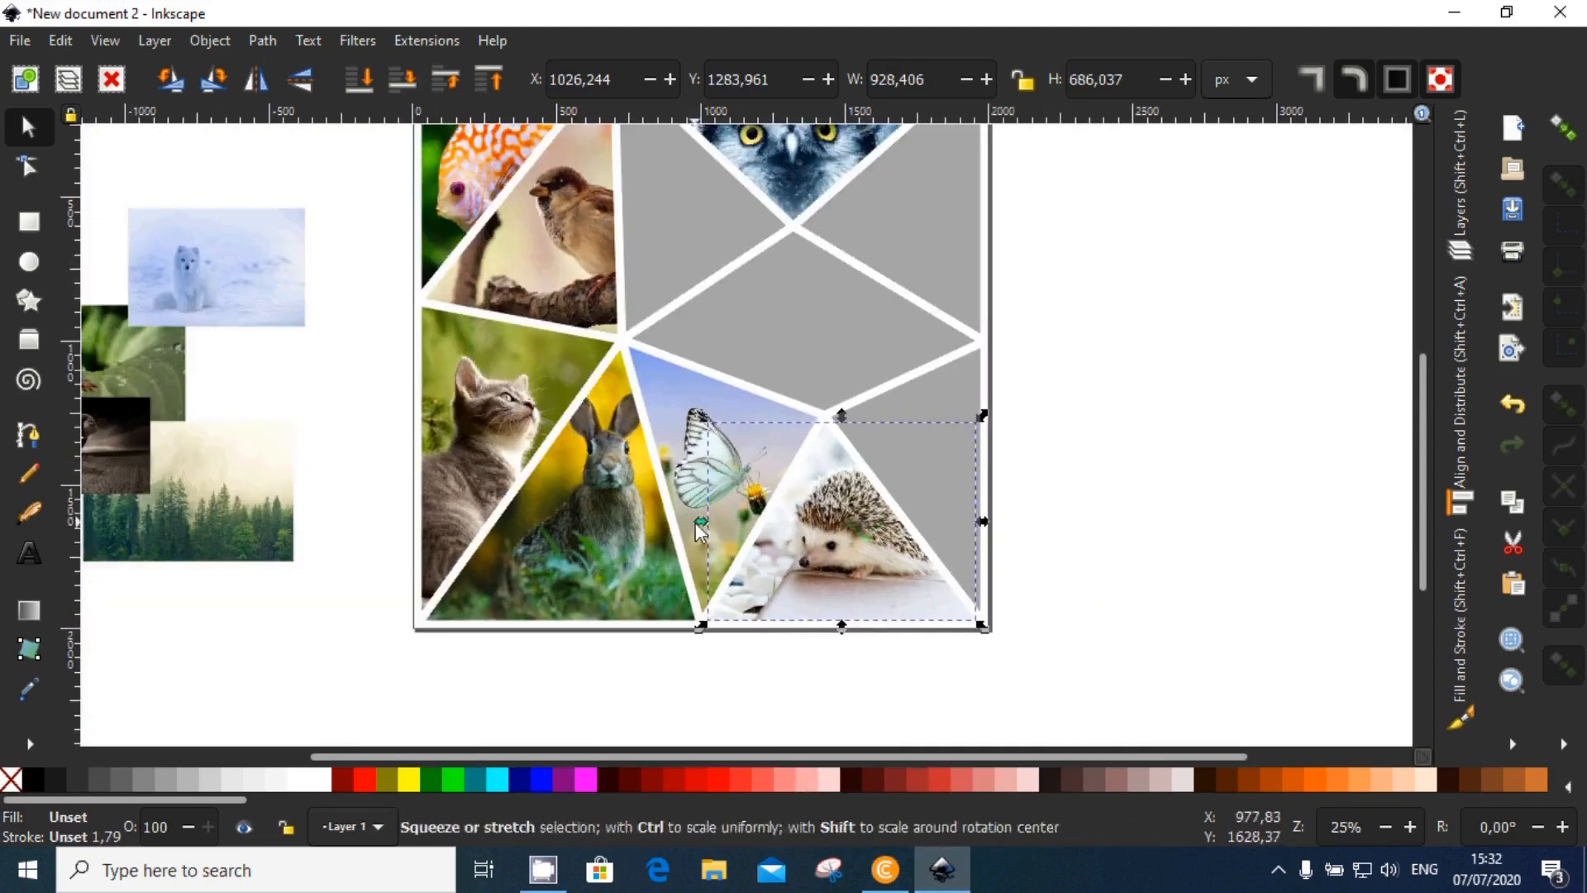
pyautogui.moveTo(701, 532); pyautogui.dragTo(823, 548)
pyautogui.click(471, 495)
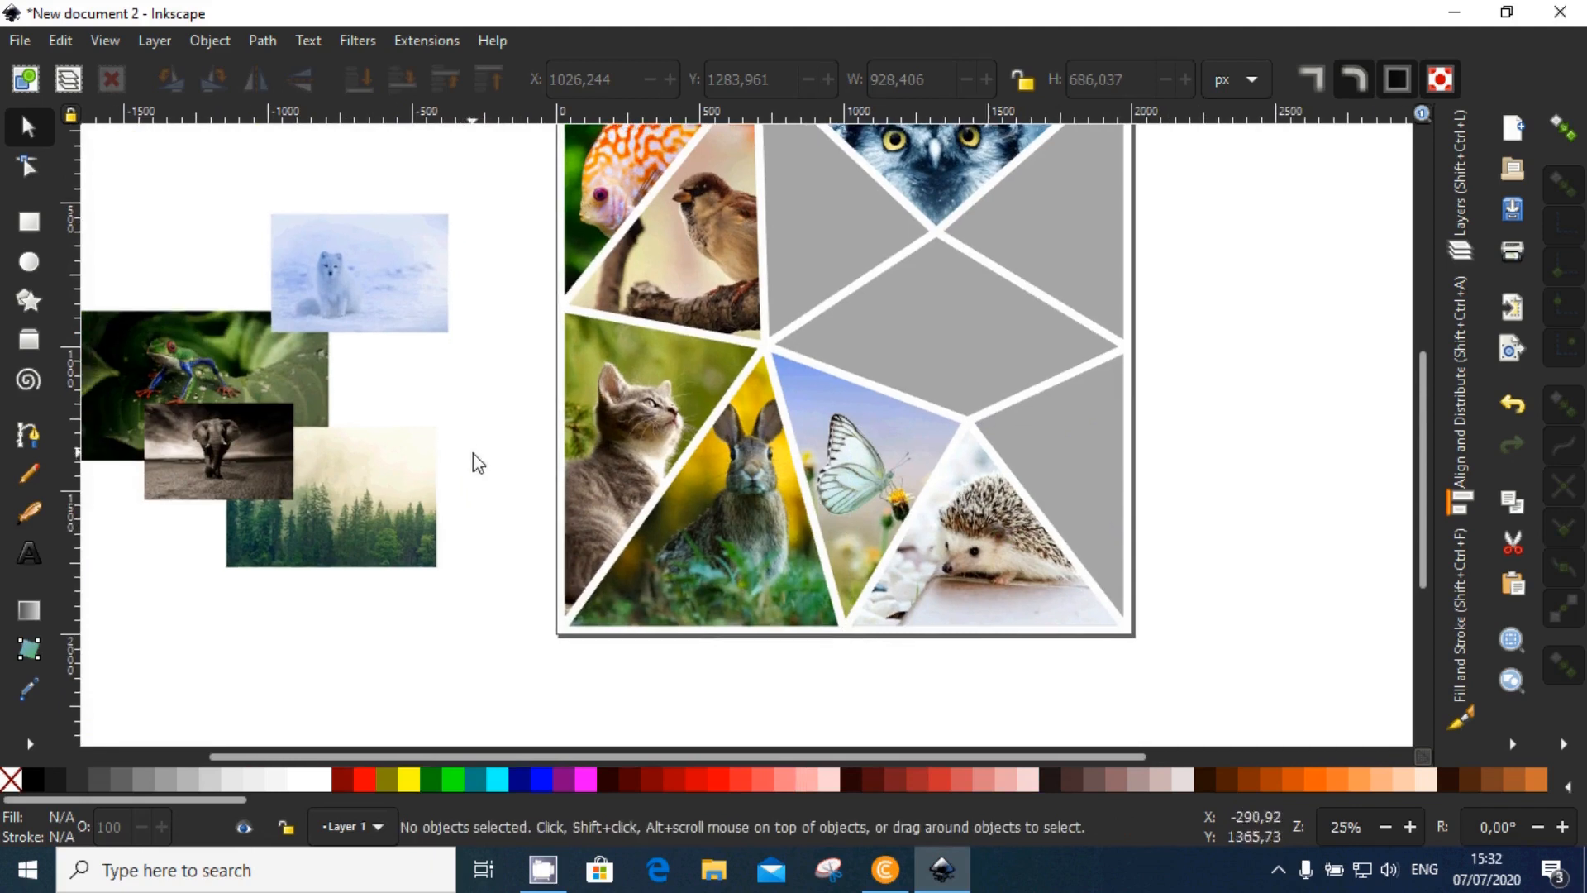
# Step: Move the elephant photo over the cell at the collage's lower-right edge and enlarge it to about 1406 by 913 px
pyautogui.click(266, 364)
pyautogui.click(240, 432)
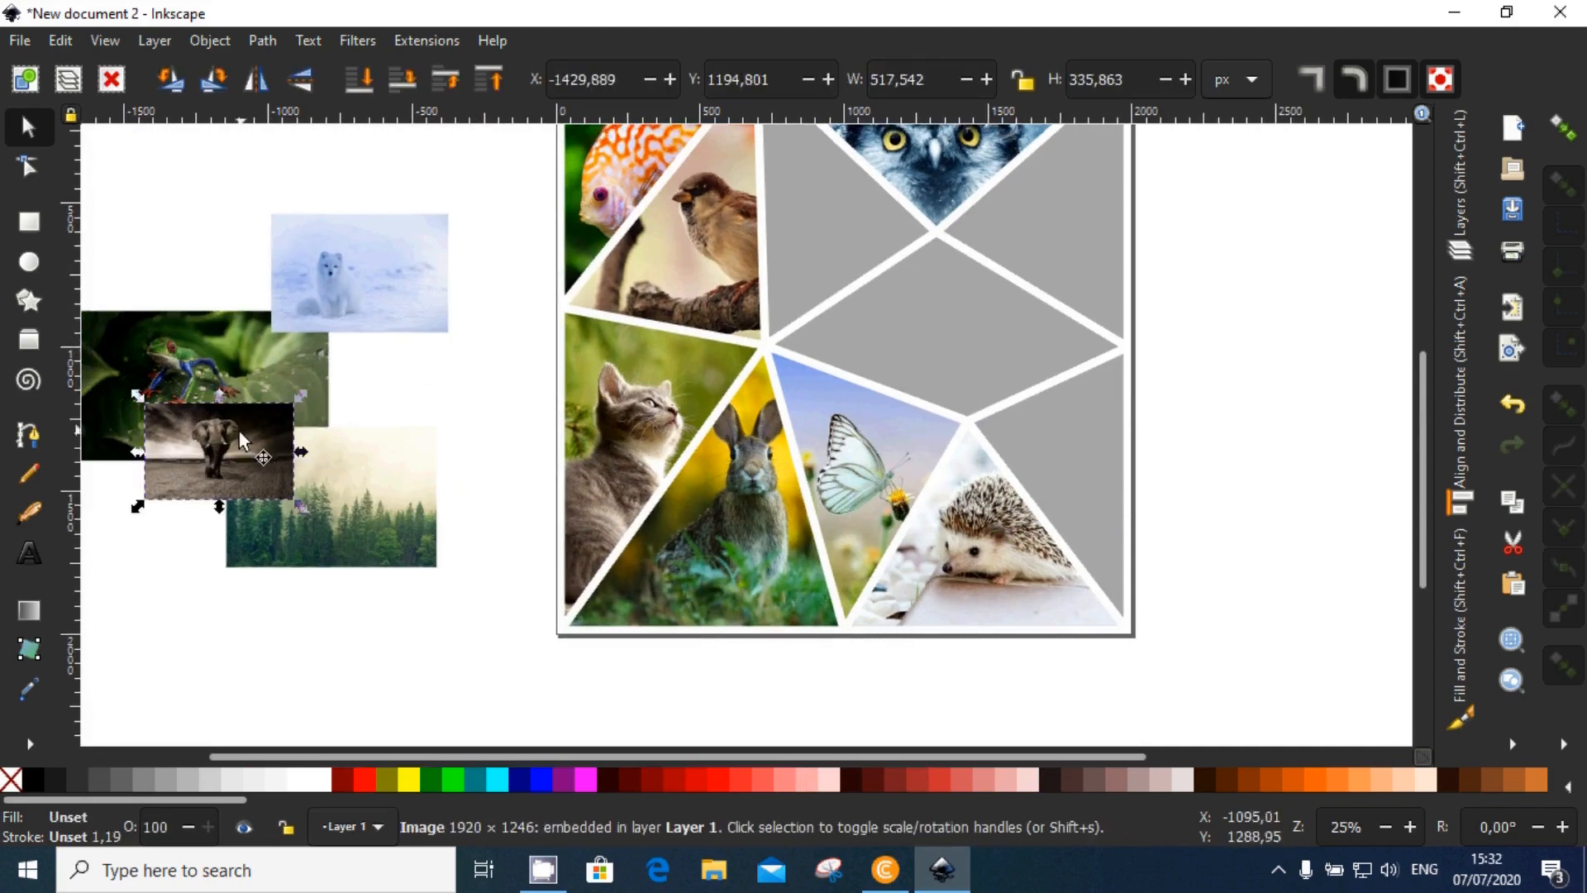
pyautogui.moveTo(239, 446); pyautogui.dragTo(943, 460)
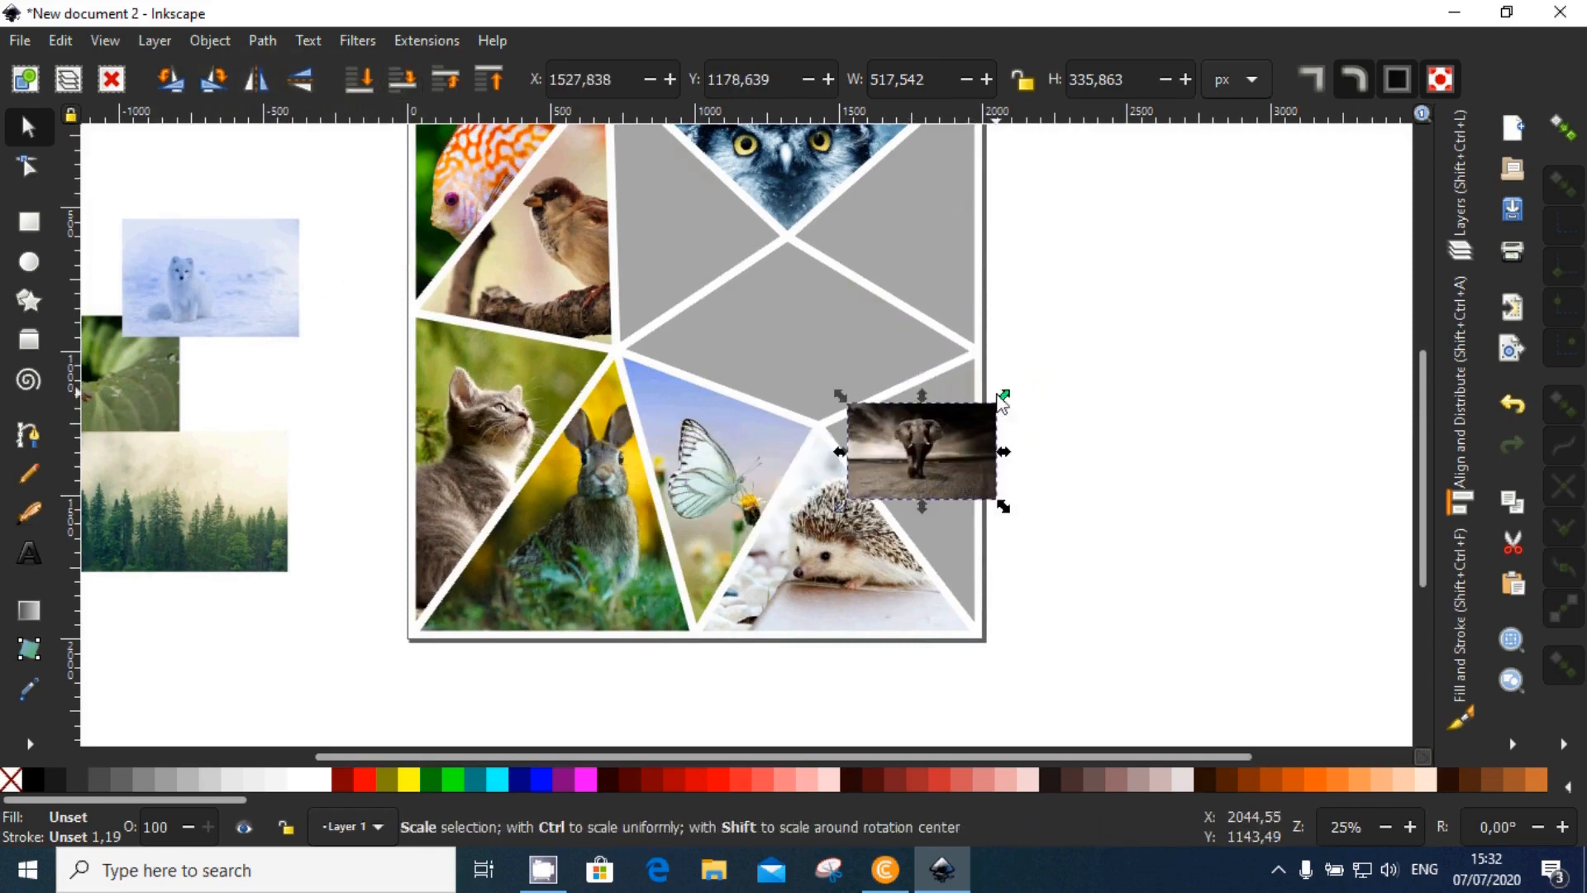
pyautogui.moveTo(1003, 395); pyautogui.dragTo(1122, 321)
pyautogui.hscroll(2, 960, 404)
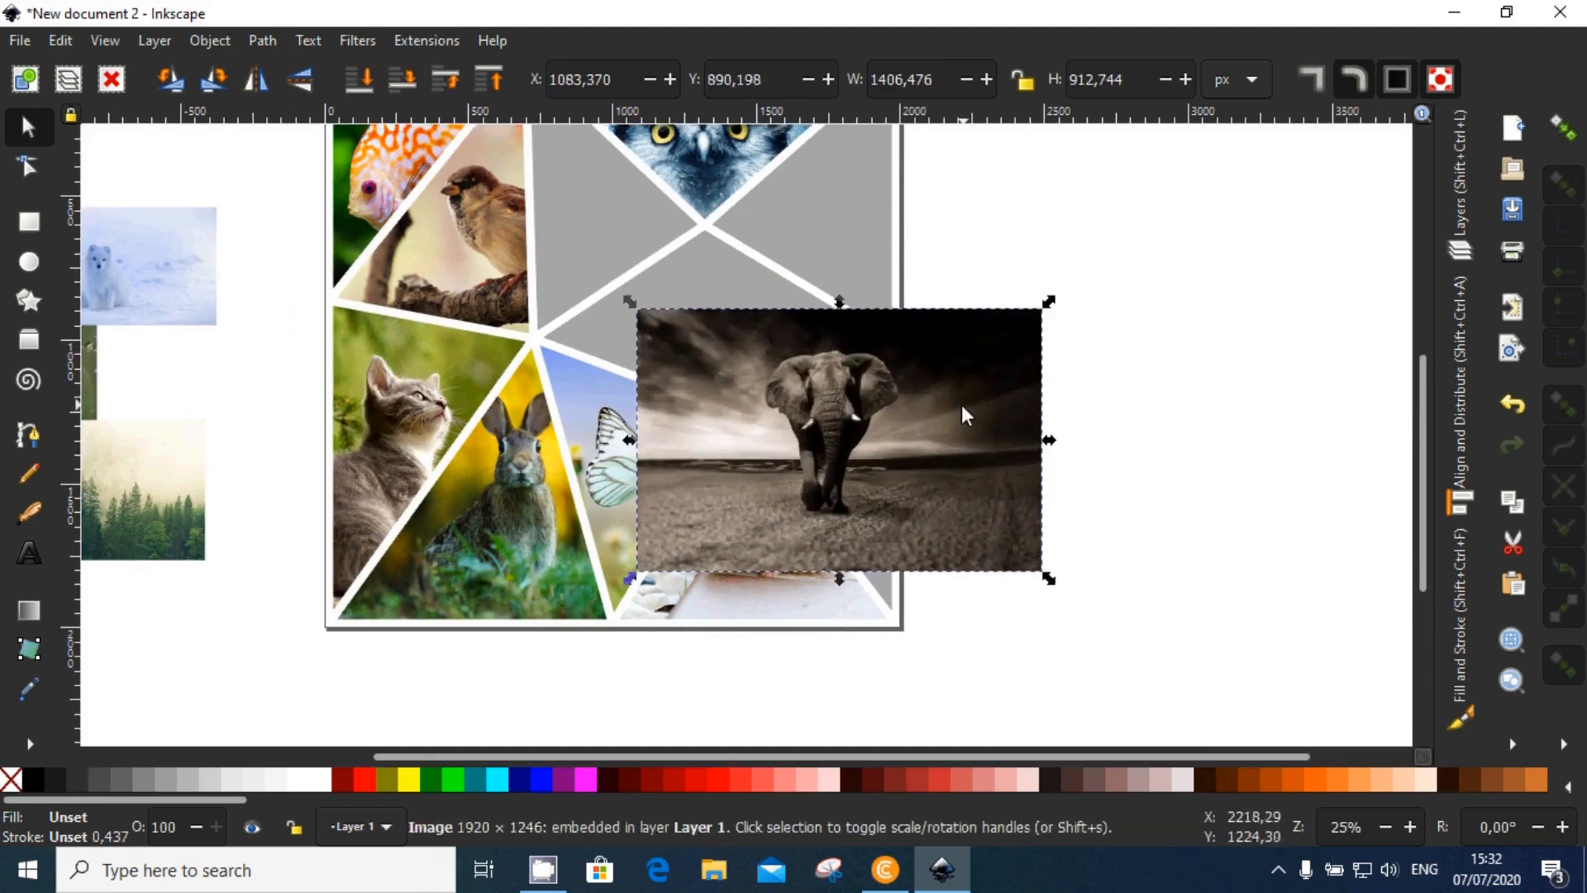
# Step: Enlarge the elephant photo to about 1444 by 937 px and lower it behind the grey cells
pyautogui.moveTo(960, 404); pyautogui.dragTo(1001, 438)
pyautogui.moveTo(1074, 336); pyautogui.dragTo(1079, 331)
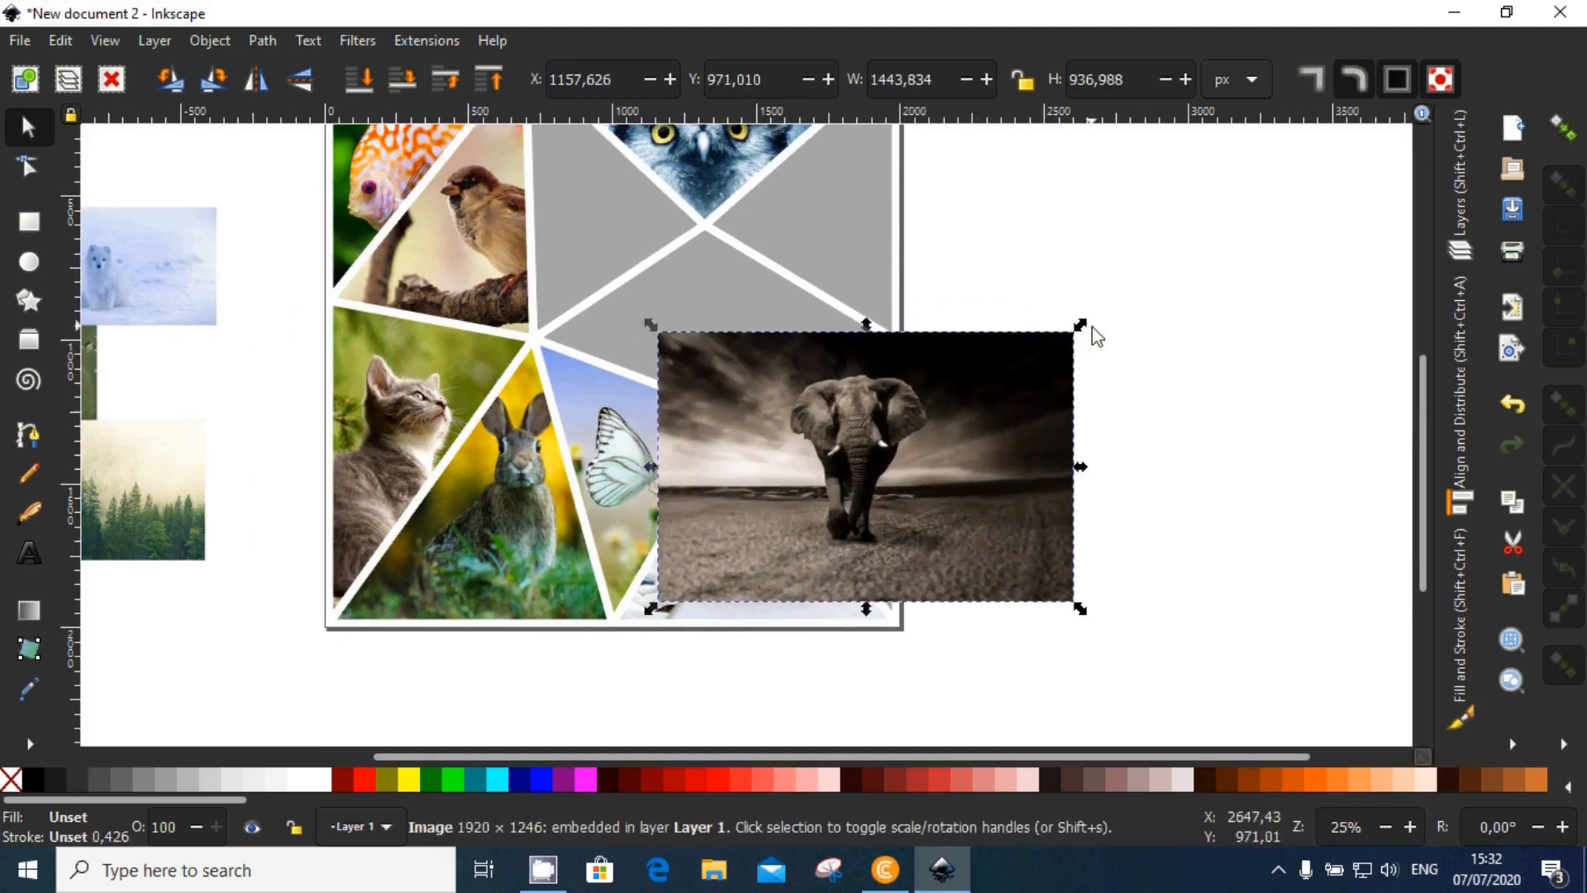
pyautogui.click(364, 82)
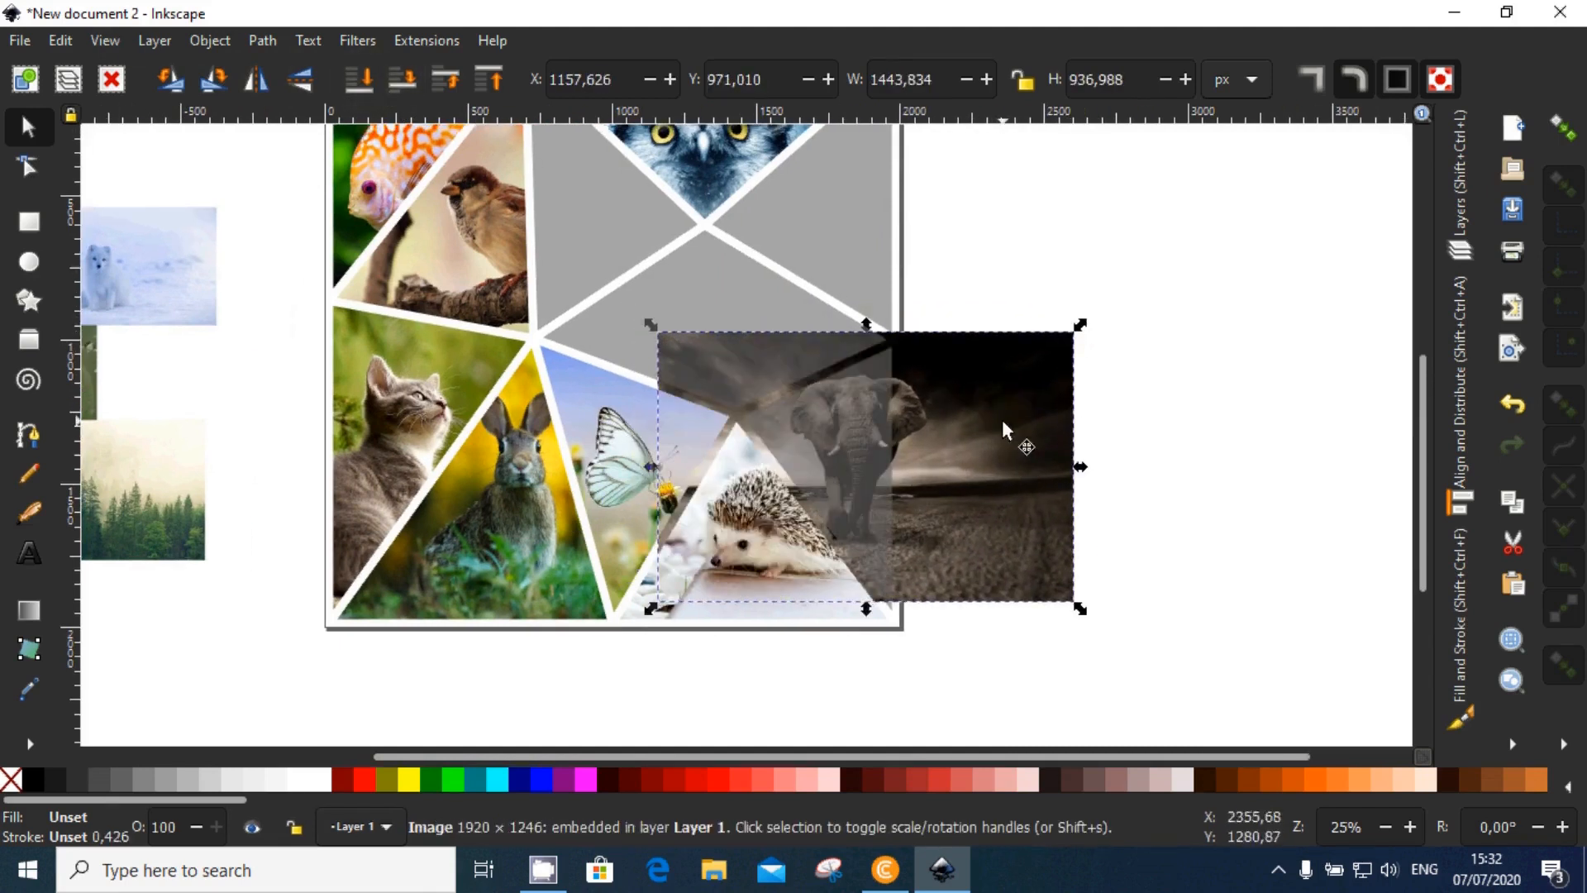
# Step: Reposition the elephant photo so the elephant sits over the right-edge triangular cell beside the hedgehog
pyautogui.moveTo(1003, 423); pyautogui.dragTo(984, 433)
pyautogui.keyDown('ctrl'); pyautogui.scroll(1, 994, 428); pyautogui.keyUp('ctrl')
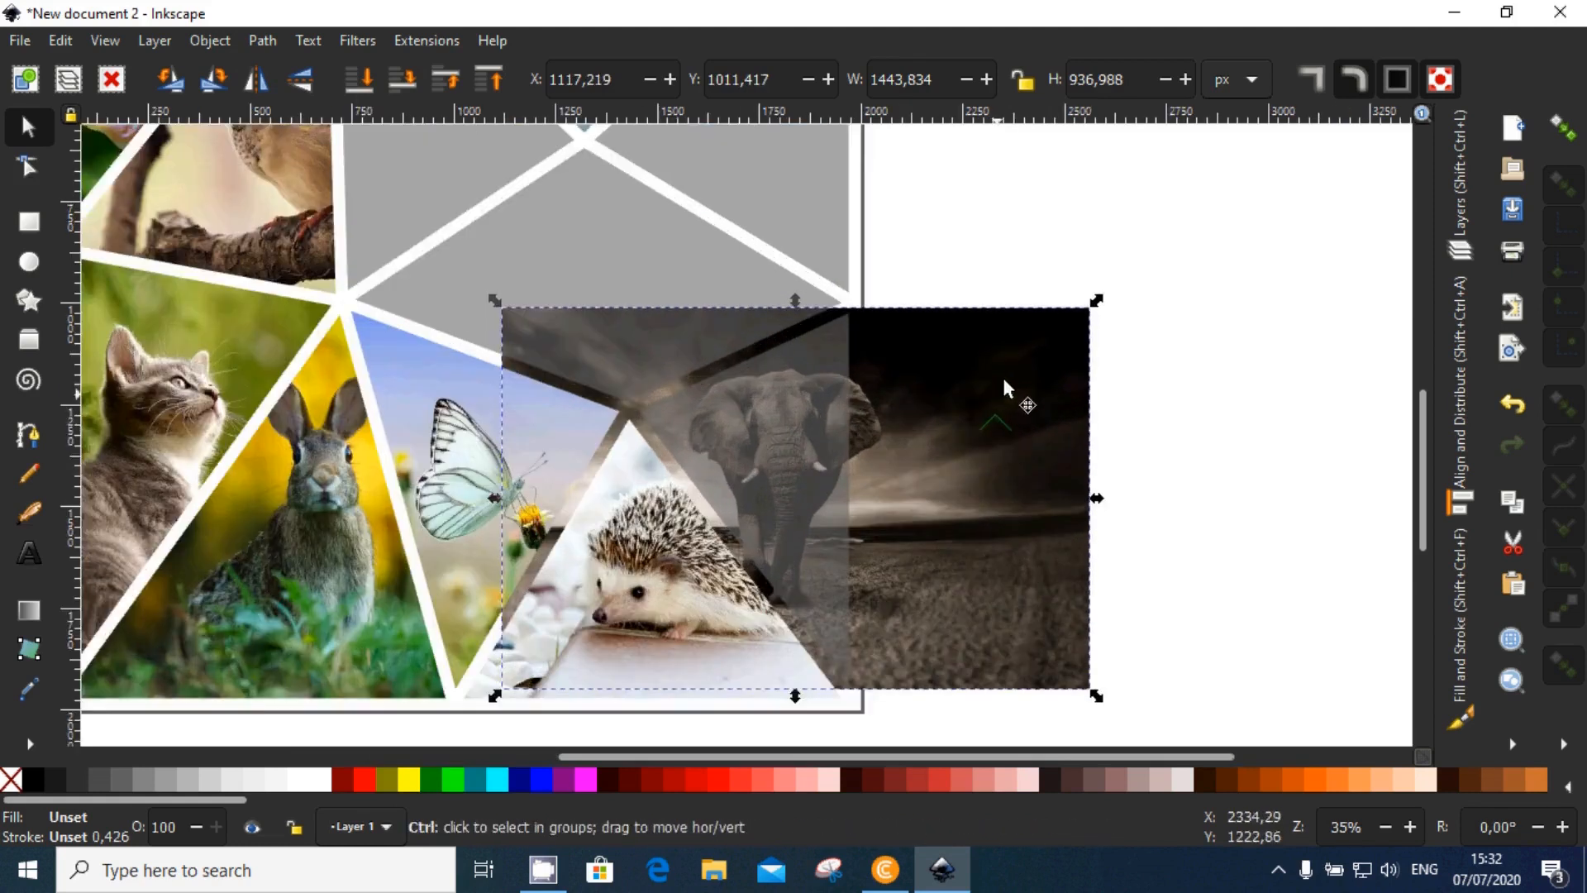
pyautogui.keyDown('ctrl'); pyautogui.scroll(-2, 1003, 380); pyautogui.keyUp('ctrl')
pyautogui.keyDown('ctrl'); pyautogui.scroll(2, 918, 462); pyautogui.keyUp('ctrl')
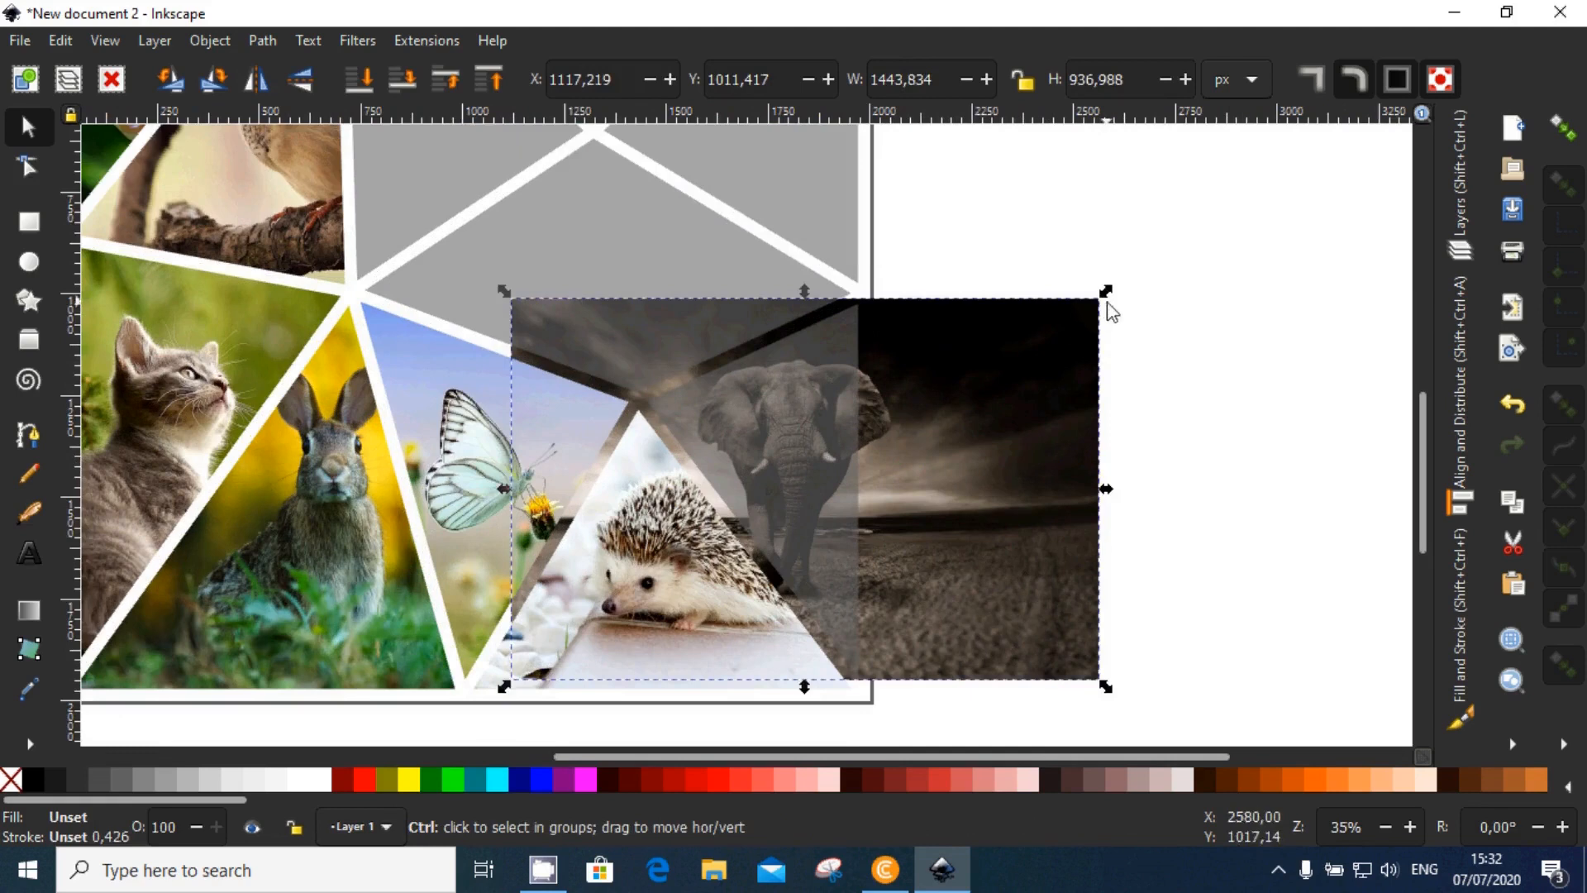
# Step: Enlarge the elephant photo to about 1495 by 970 px and reposition it over the right-edge triangular cell beside the hedgehog
pyautogui.moveTo(1108, 295)
pyautogui.mouseDown()
pyautogui.moveTo(1073, 344)
pyautogui.moveTo(1122, 293)
pyautogui.mouseUp()
pyautogui.moveTo(1108, 356); pyautogui.dragTo(1166, 347)
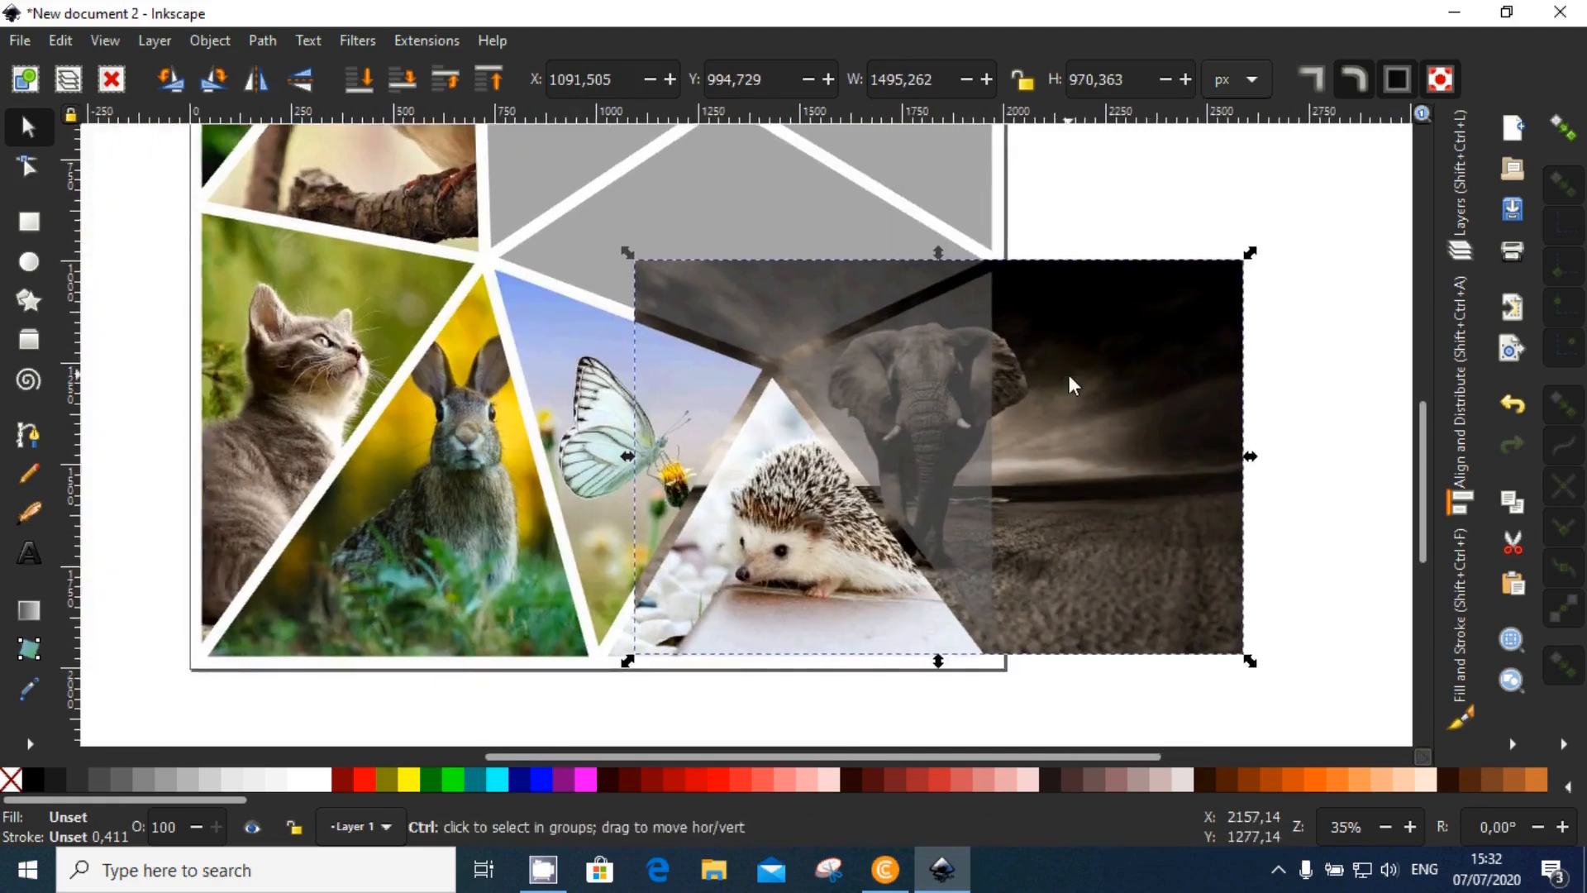
pyautogui.keyDown('ctrl'); pyautogui.scroll(-2, 1069, 375); pyautogui.keyUp('ctrl')
pyautogui.moveTo(1035, 406); pyautogui.dragTo(899, 218)
pyautogui.keyDown('ctrl'); pyautogui.scroll(1, 909, 363); pyautogui.keyUp('ctrl')
pyautogui.scroll(3, 893, 273)
pyautogui.moveTo(914, 330); pyautogui.dragTo(950, 533)
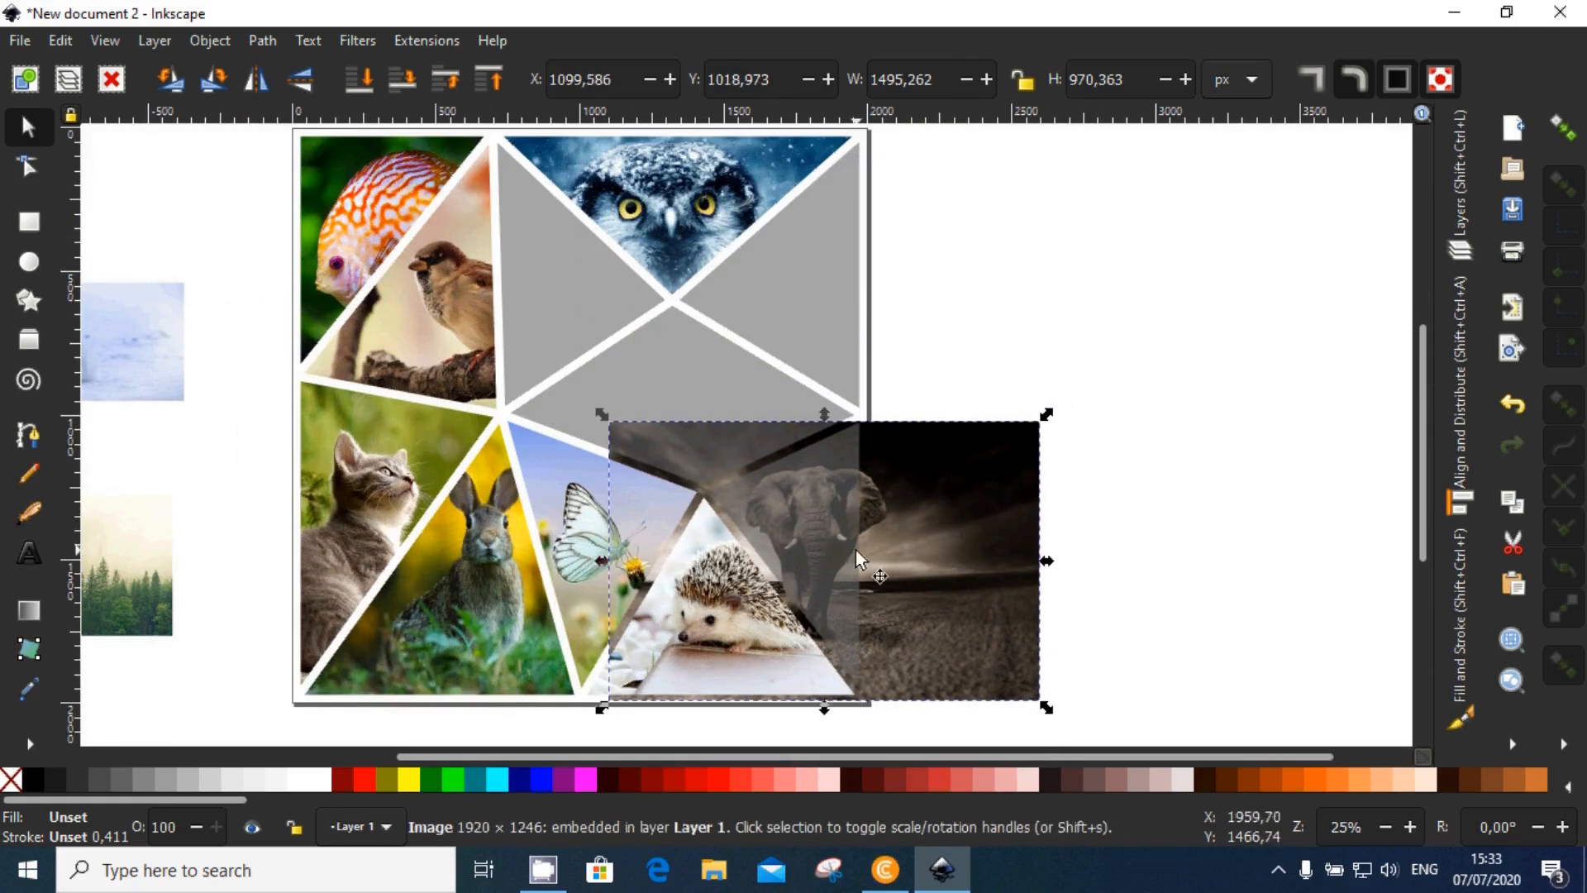
pyautogui.scroll(1, 835, 543)
pyautogui.scroll(-3, 830, 513)
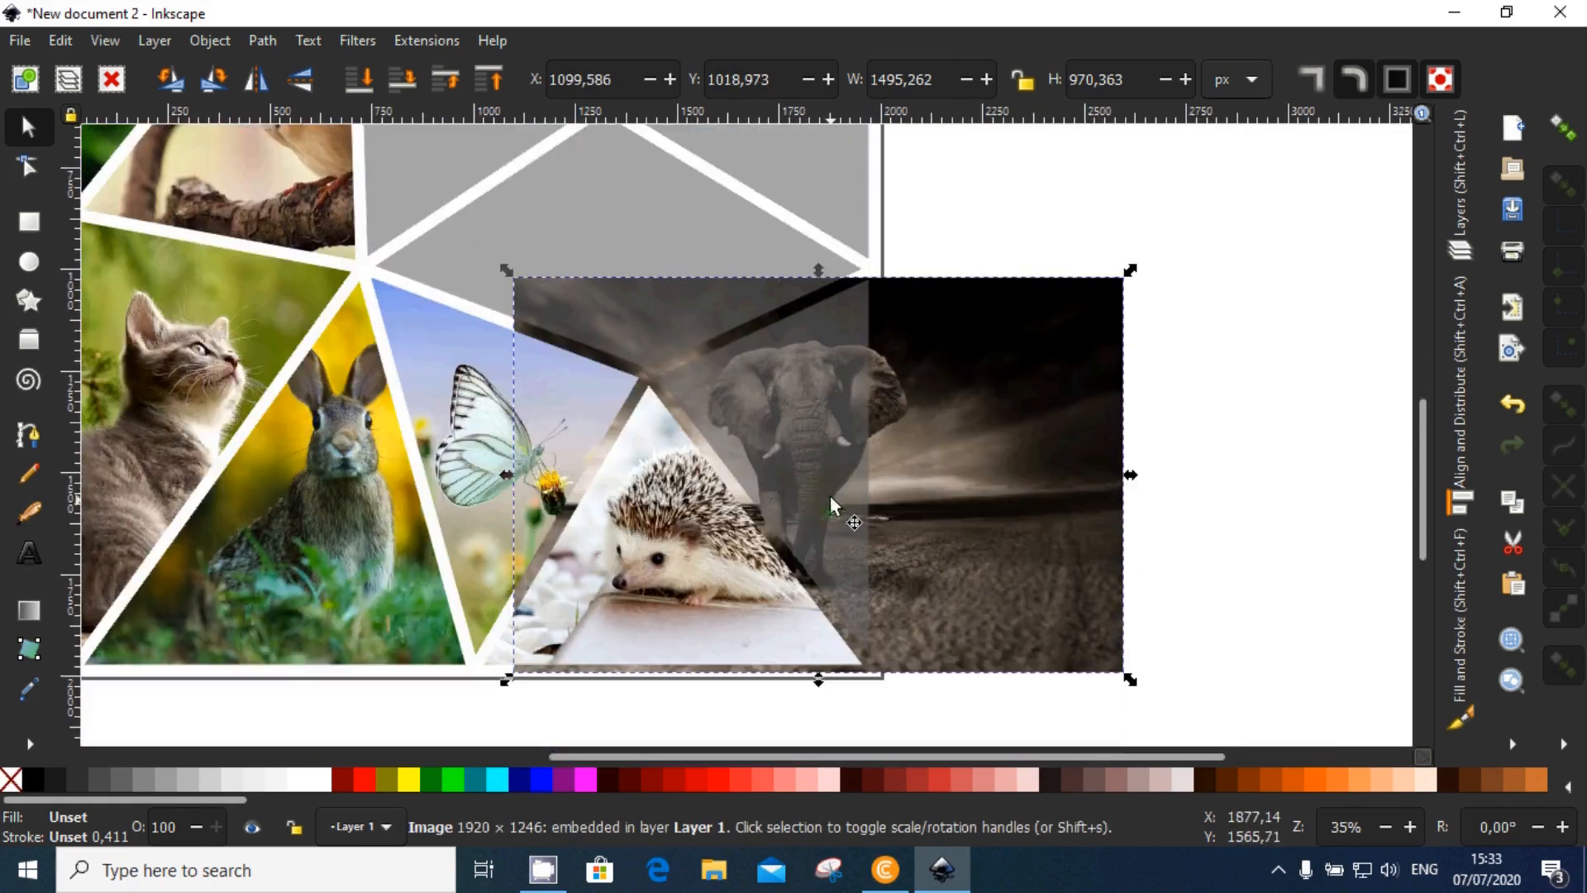
pyautogui.moveTo(944, 502)
pyautogui.mouseDown()
pyautogui.moveTo(917, 495)
pyautogui.moveTo(940, 473)
pyautogui.mouseUp()
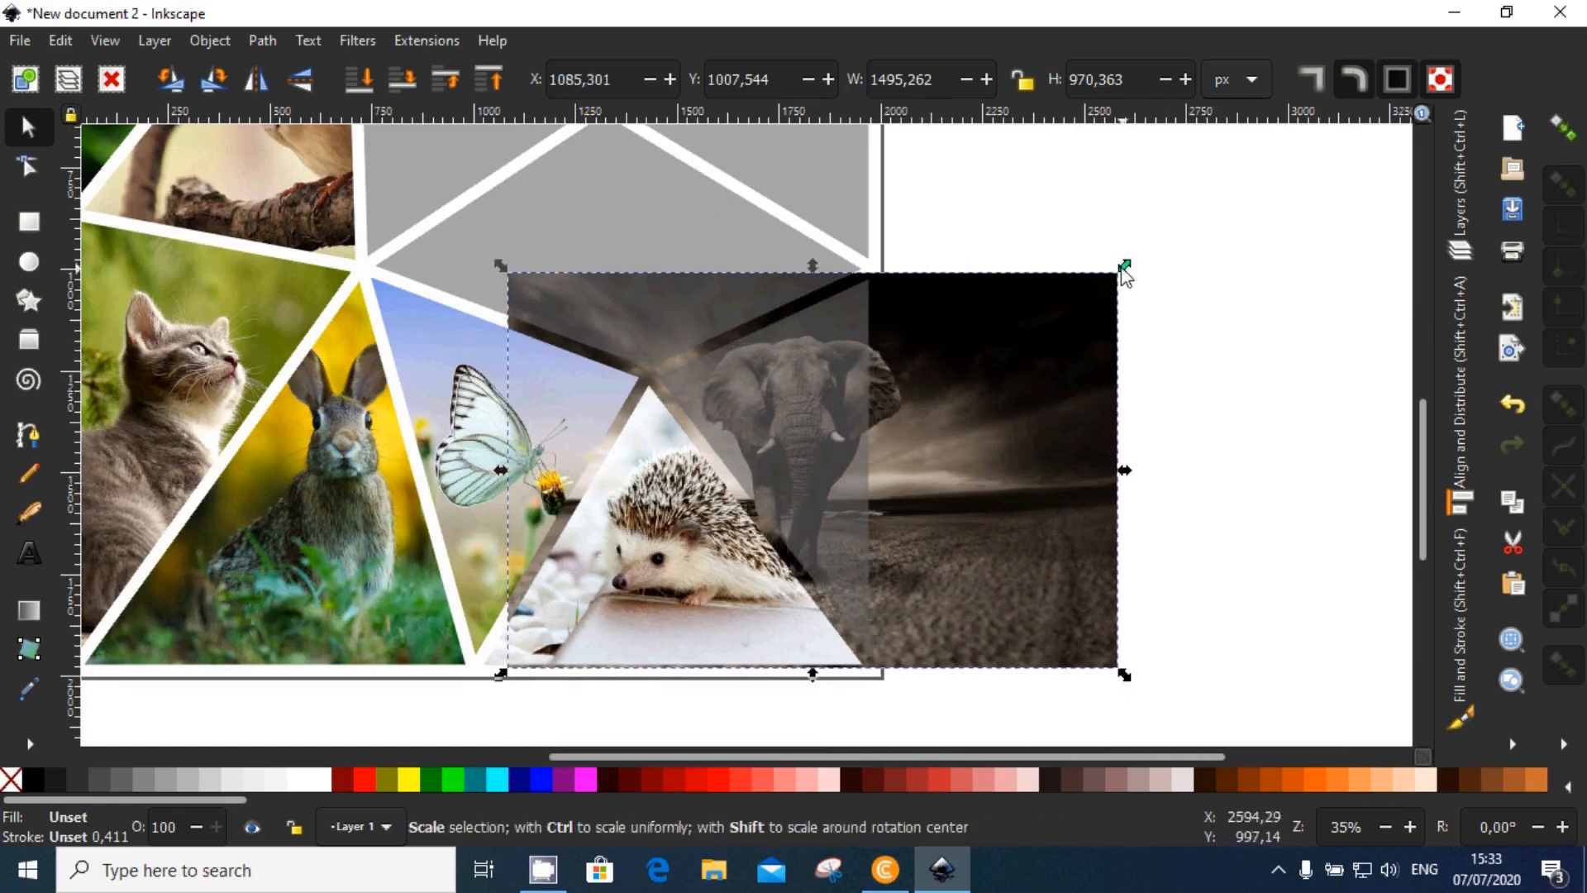
# Step: Reduce the elephant photo to about 1421 by 922 px, keeping the elephant over the cell beside the hedgehog
pyautogui.moveTo(1124, 266); pyautogui.dragTo(1102, 285)
pyautogui.moveTo(977, 427); pyautogui.dragTo(974, 422)
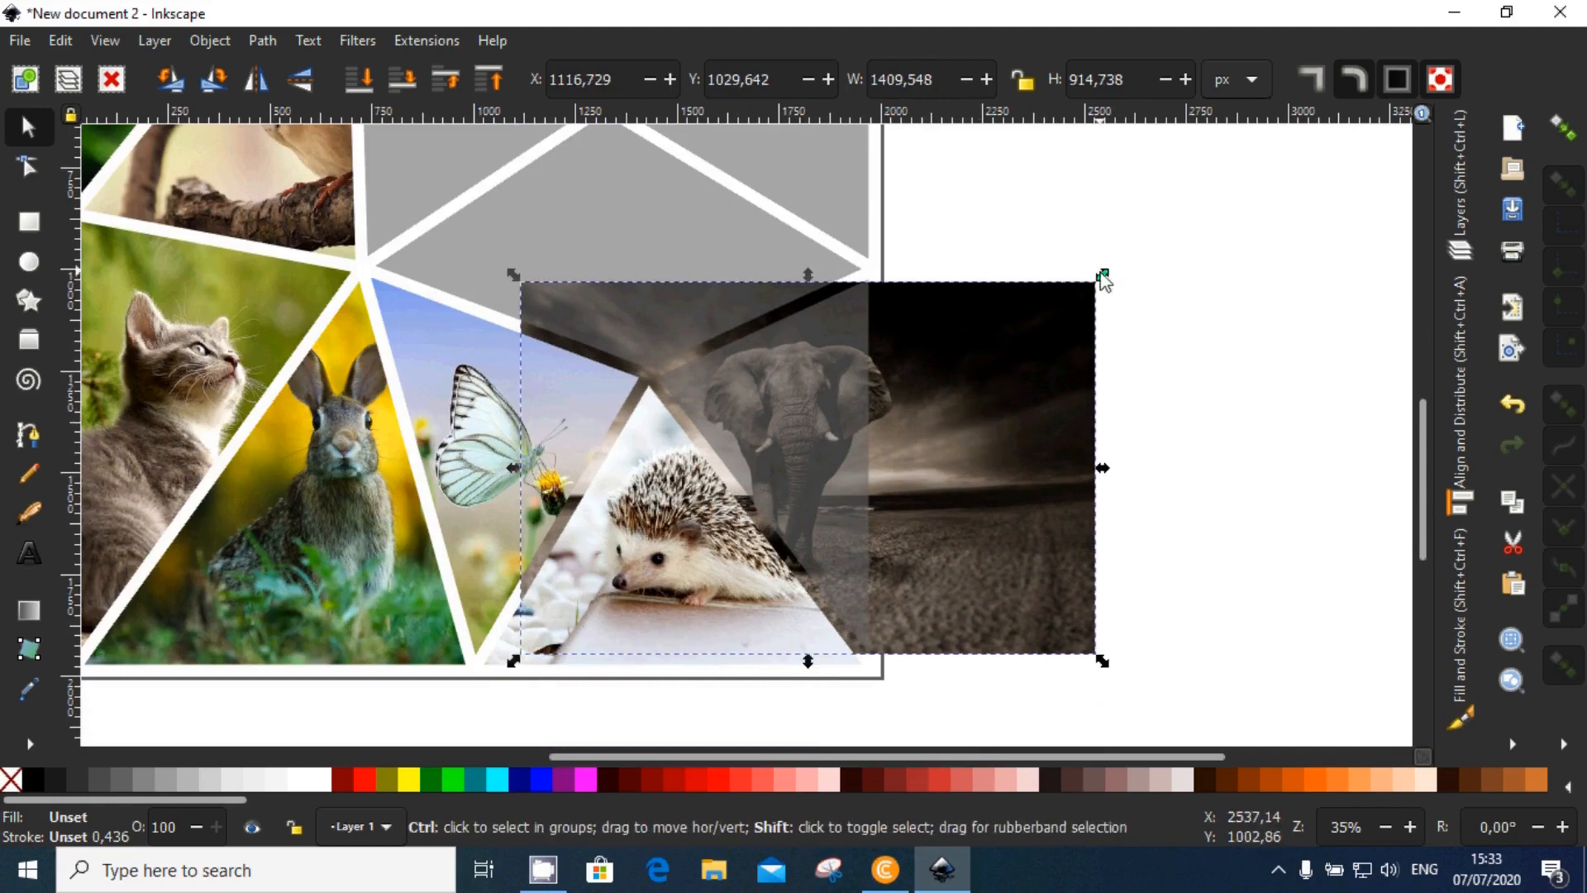
pyautogui.moveTo(1104, 278); pyautogui.dragTo(1102, 273)
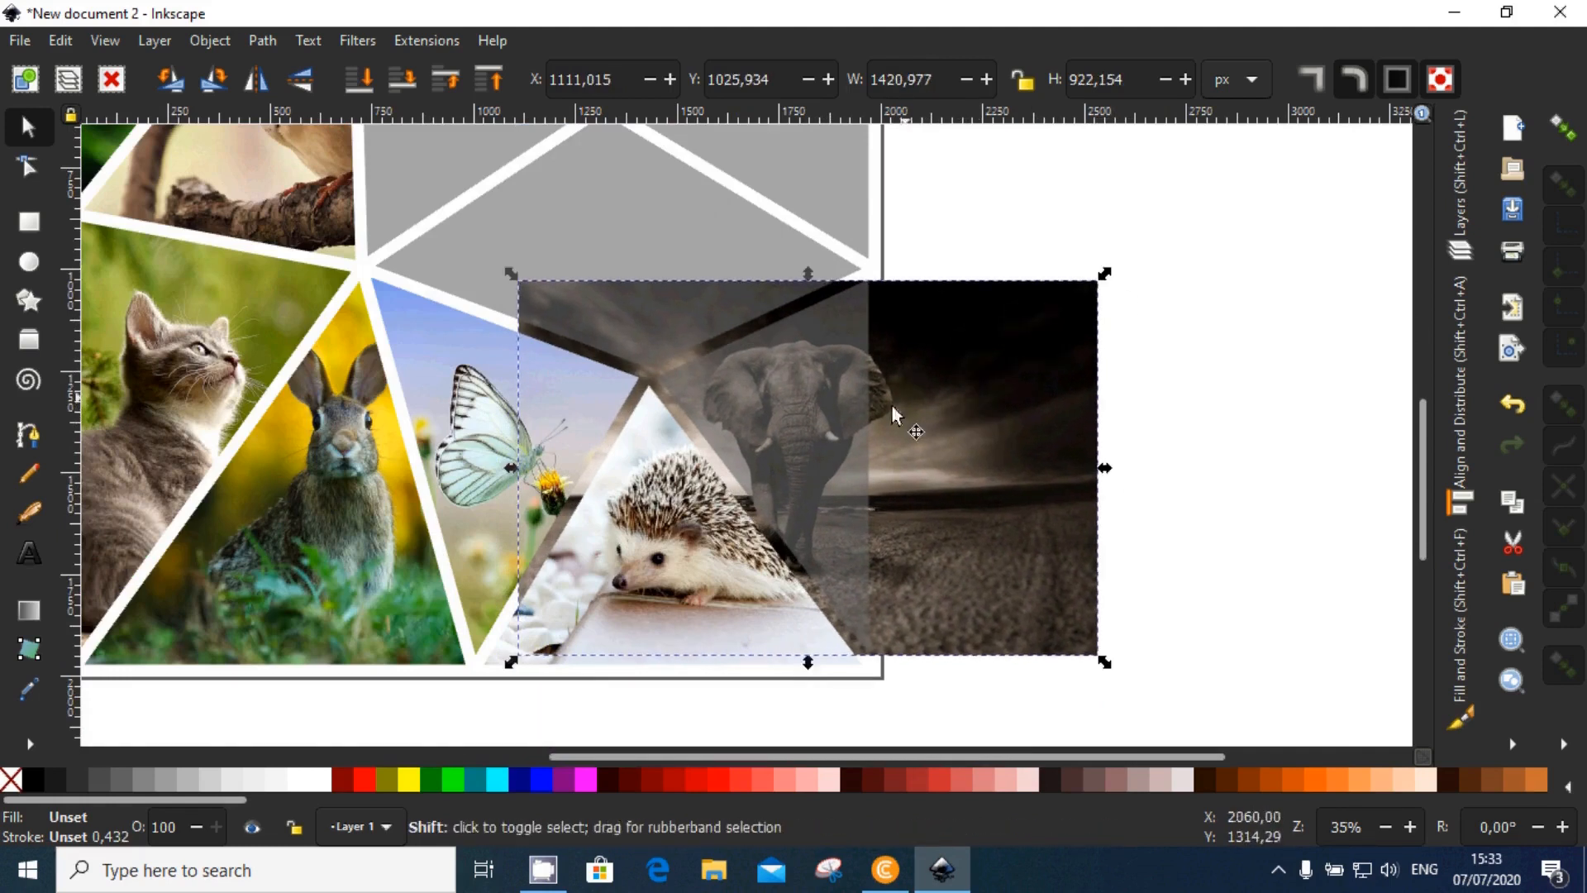
# Step: Clip the elephant photo to the right-edge triangular cell beside the hedgehog and deselect it
pyautogui.keyDown('shift'); pyautogui.click(830, 452); pyautogui.keyUp('shift')
pyautogui.rightClick(830, 449)
pyautogui.click(910, 653)
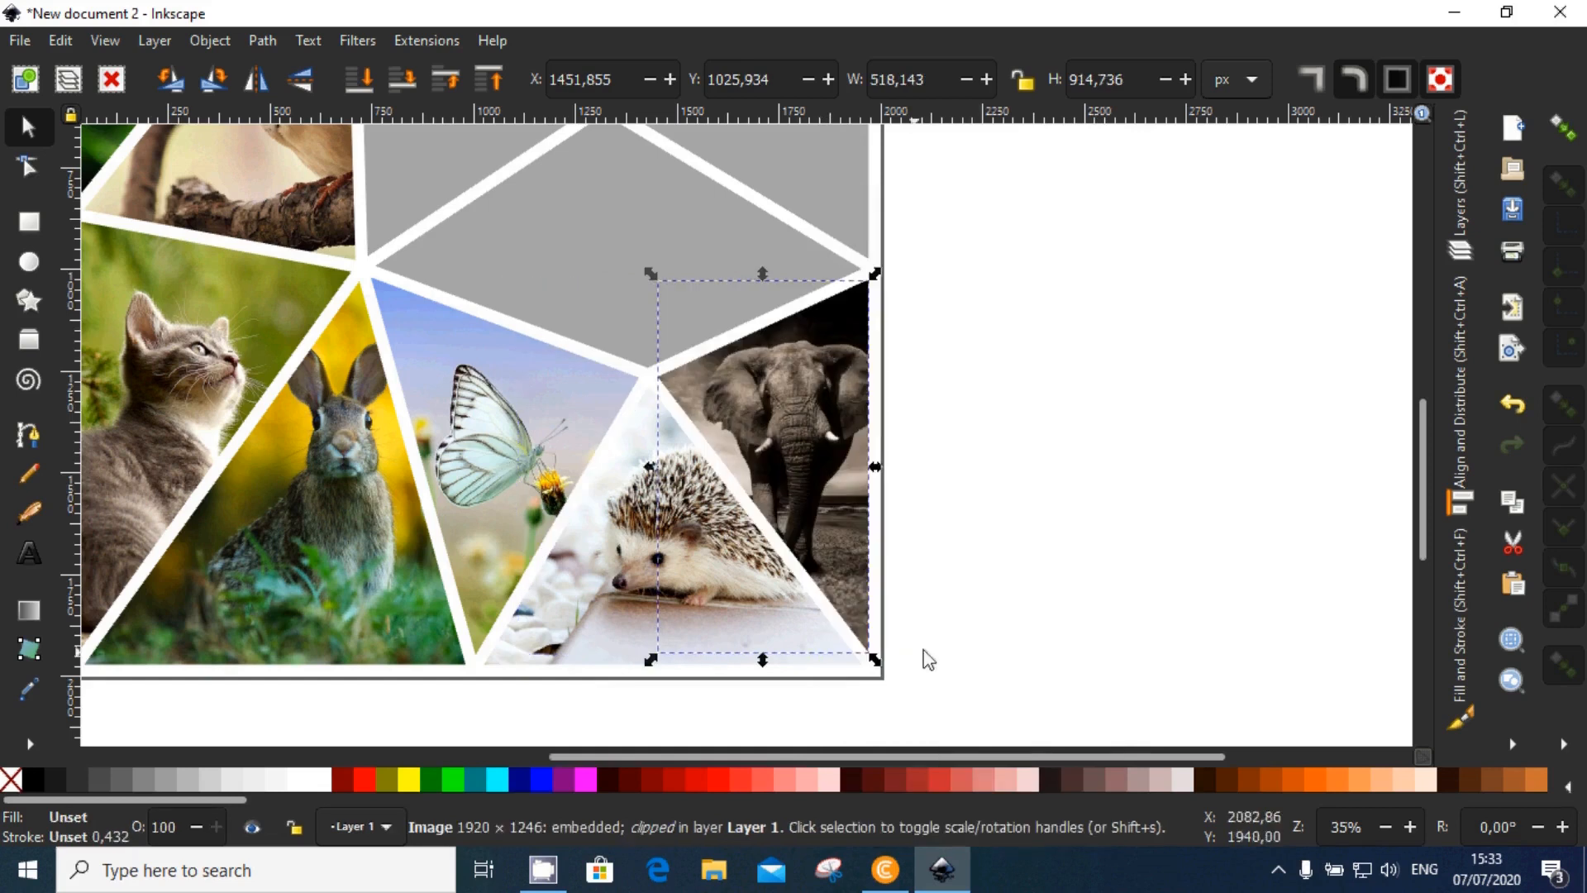
pyautogui.click(921, 656)
# Step: Move the forest photo over the four-sided cell in the collage's centre and lower it behind the grey cells
pyautogui.hscroll(-5, 796, 505)
pyautogui.scroll(-1, 853, 483)
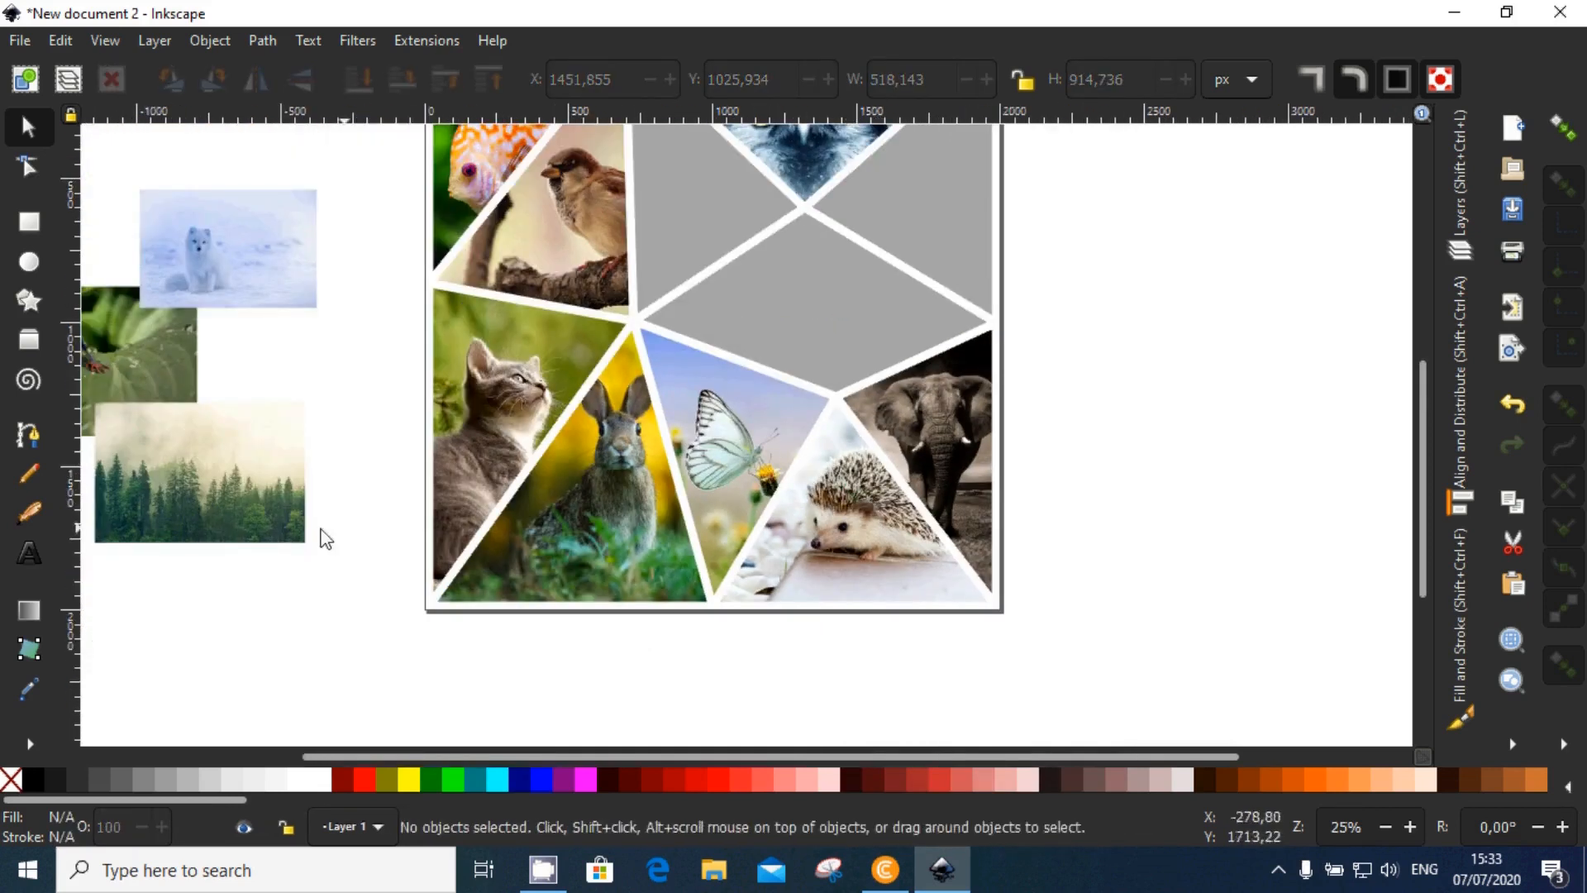
pyautogui.click(236, 505)
pyautogui.moveTo(236, 506); pyautogui.dragTo(989, 248)
pyautogui.scroll(2, 910, 361)
pyautogui.hscroll(3, 910, 360)
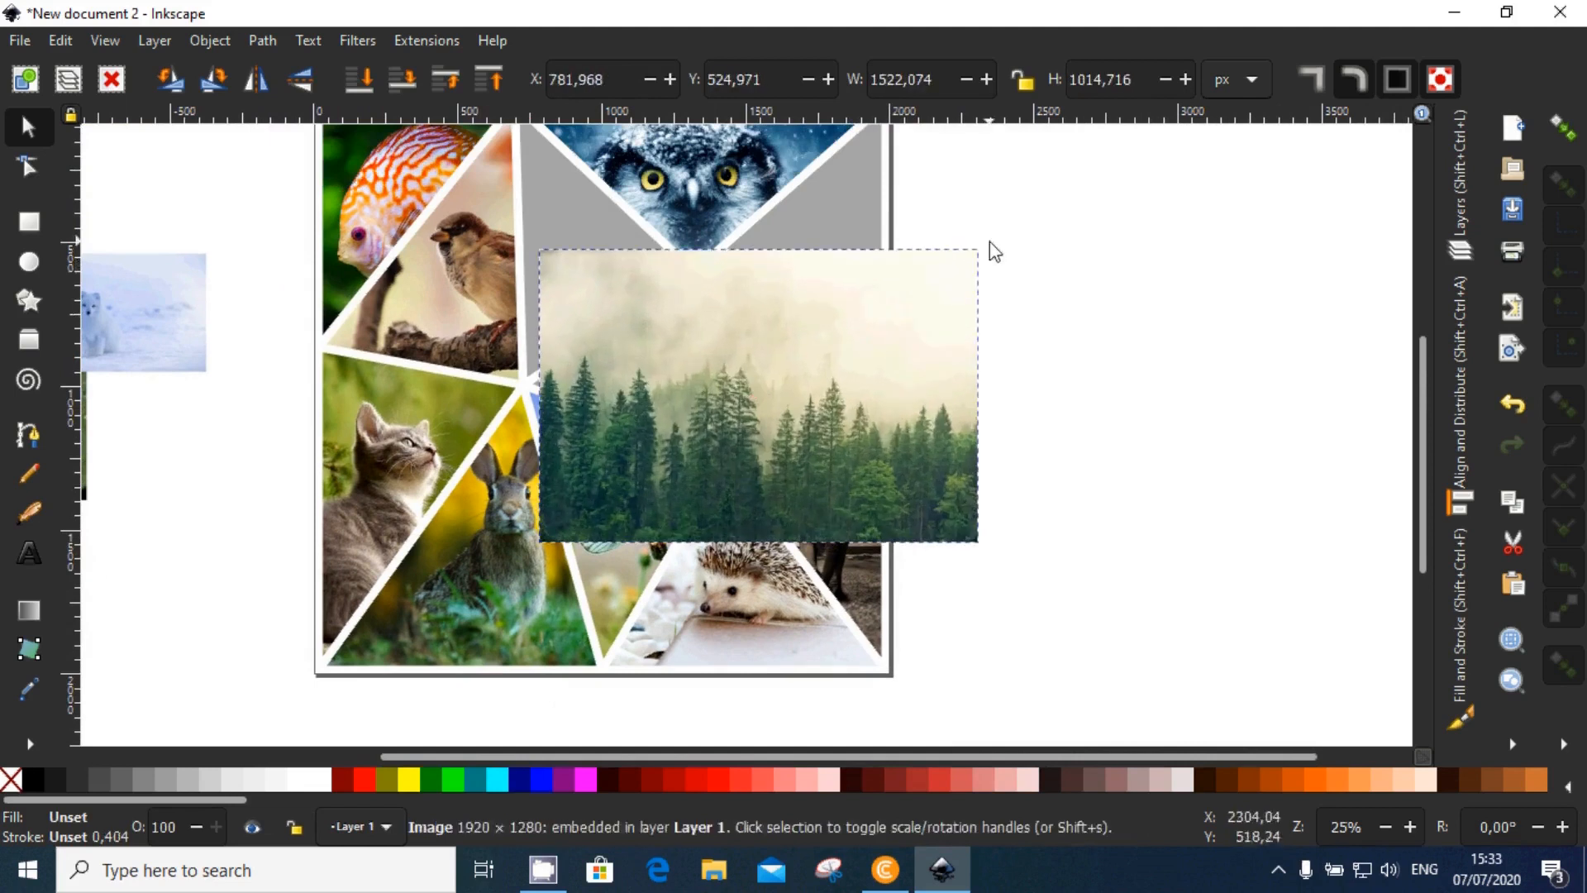
pyautogui.scroll(1, 921, 383)
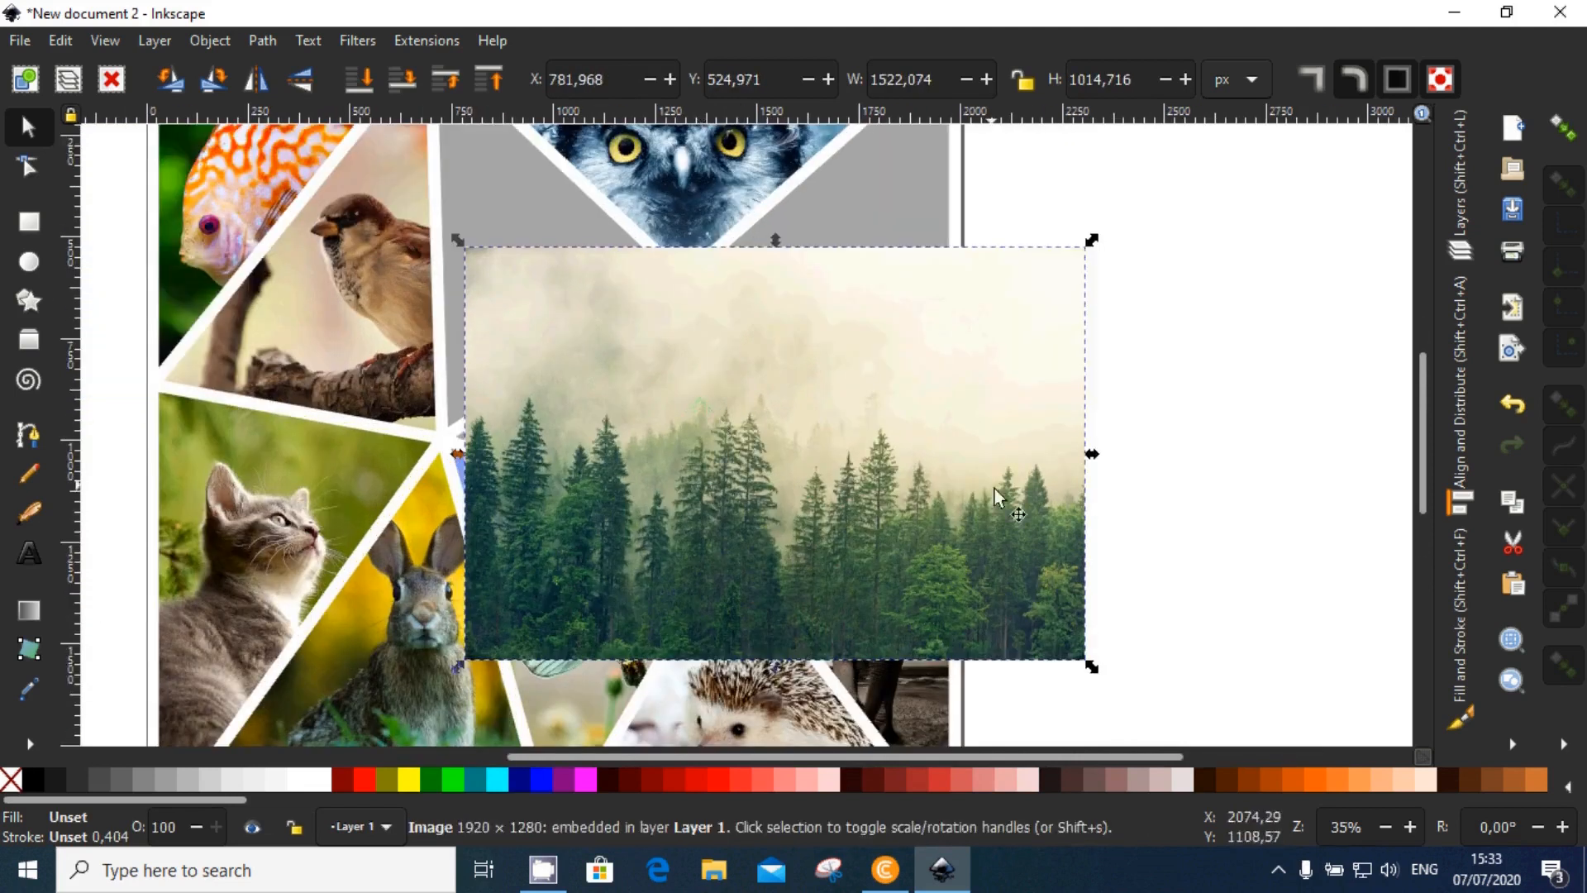
pyautogui.moveTo(995, 489); pyautogui.dragTo(967, 467)
pyautogui.click(354, 76)
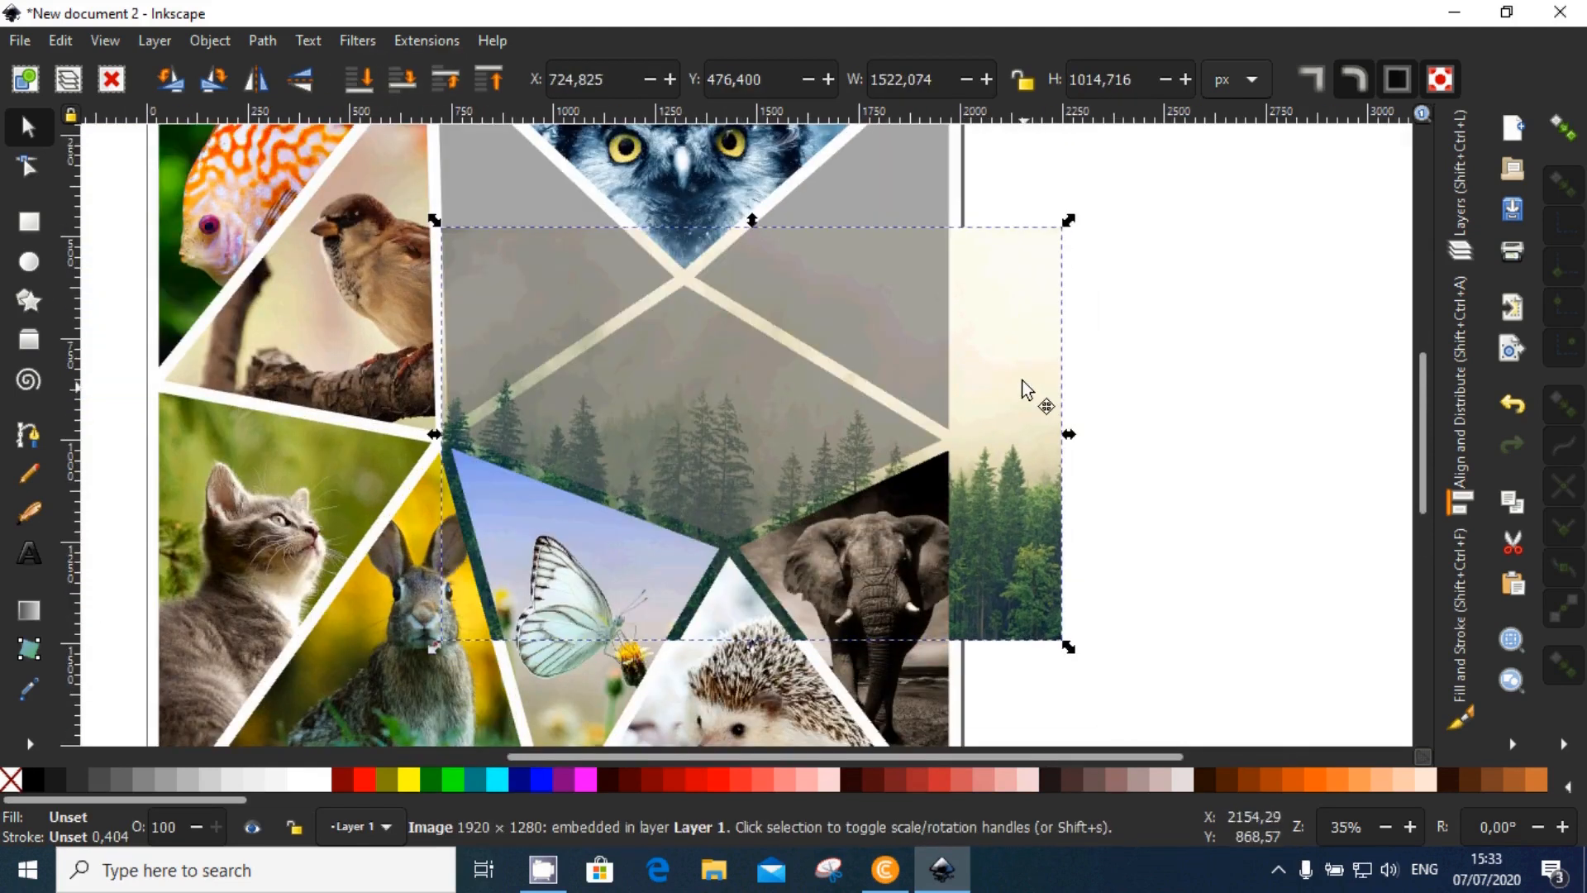
# Step: Shift the forest photo upward so the trees fill the central four-sided cell, and clip it to that cell
pyautogui.moveTo(1022, 381); pyautogui.dragTo(989, 352)
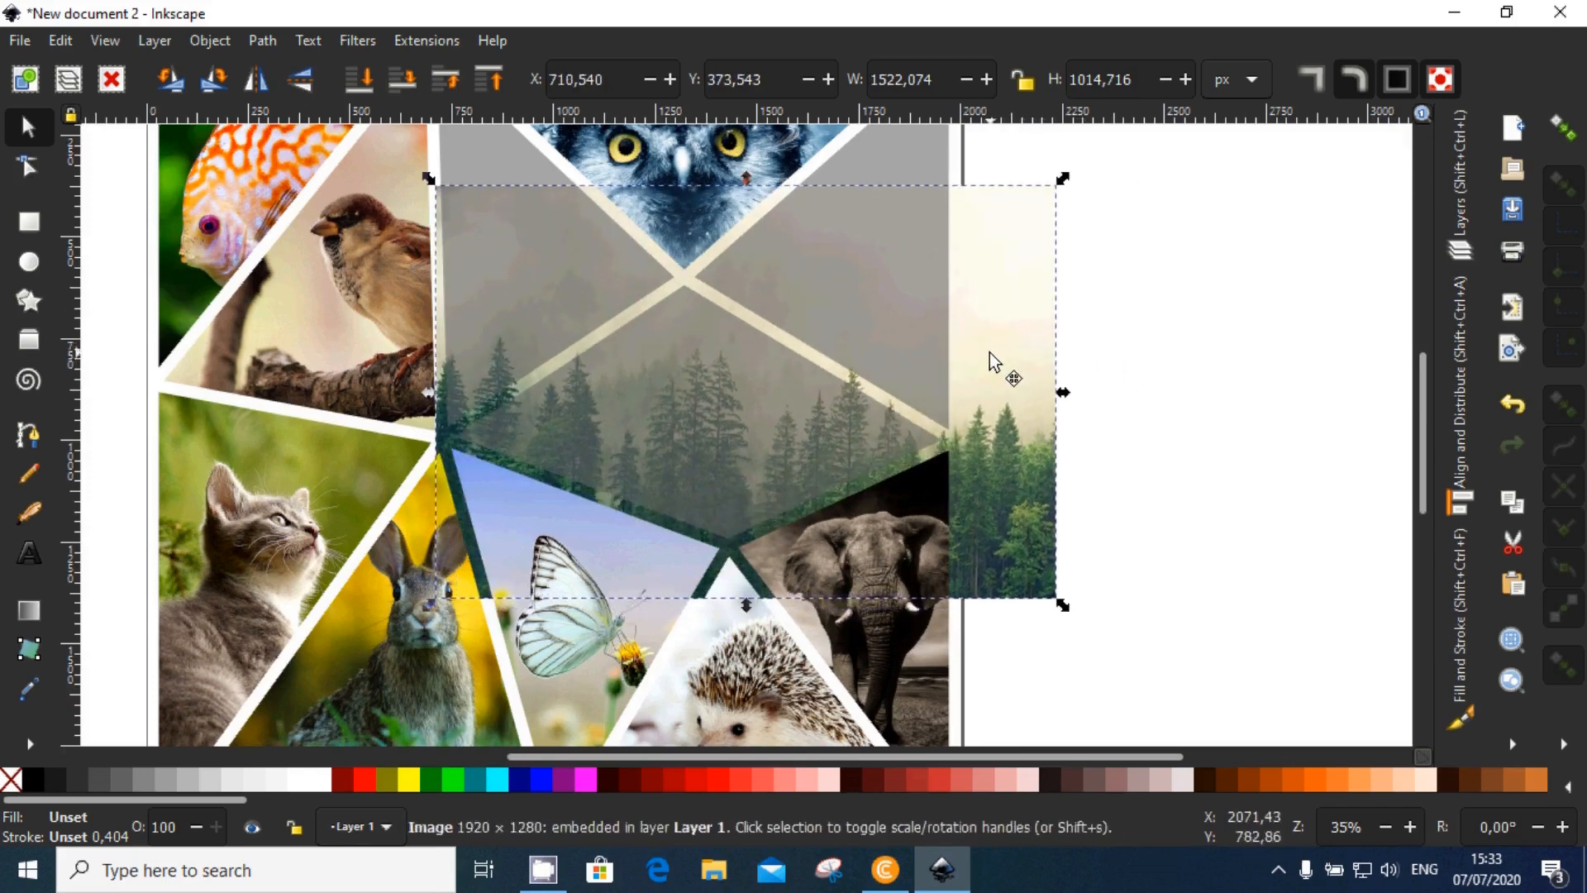
pyautogui.keyDown('shift'); pyautogui.click(724, 447); pyautogui.keyUp('shift')
pyautogui.rightClick(722, 443)
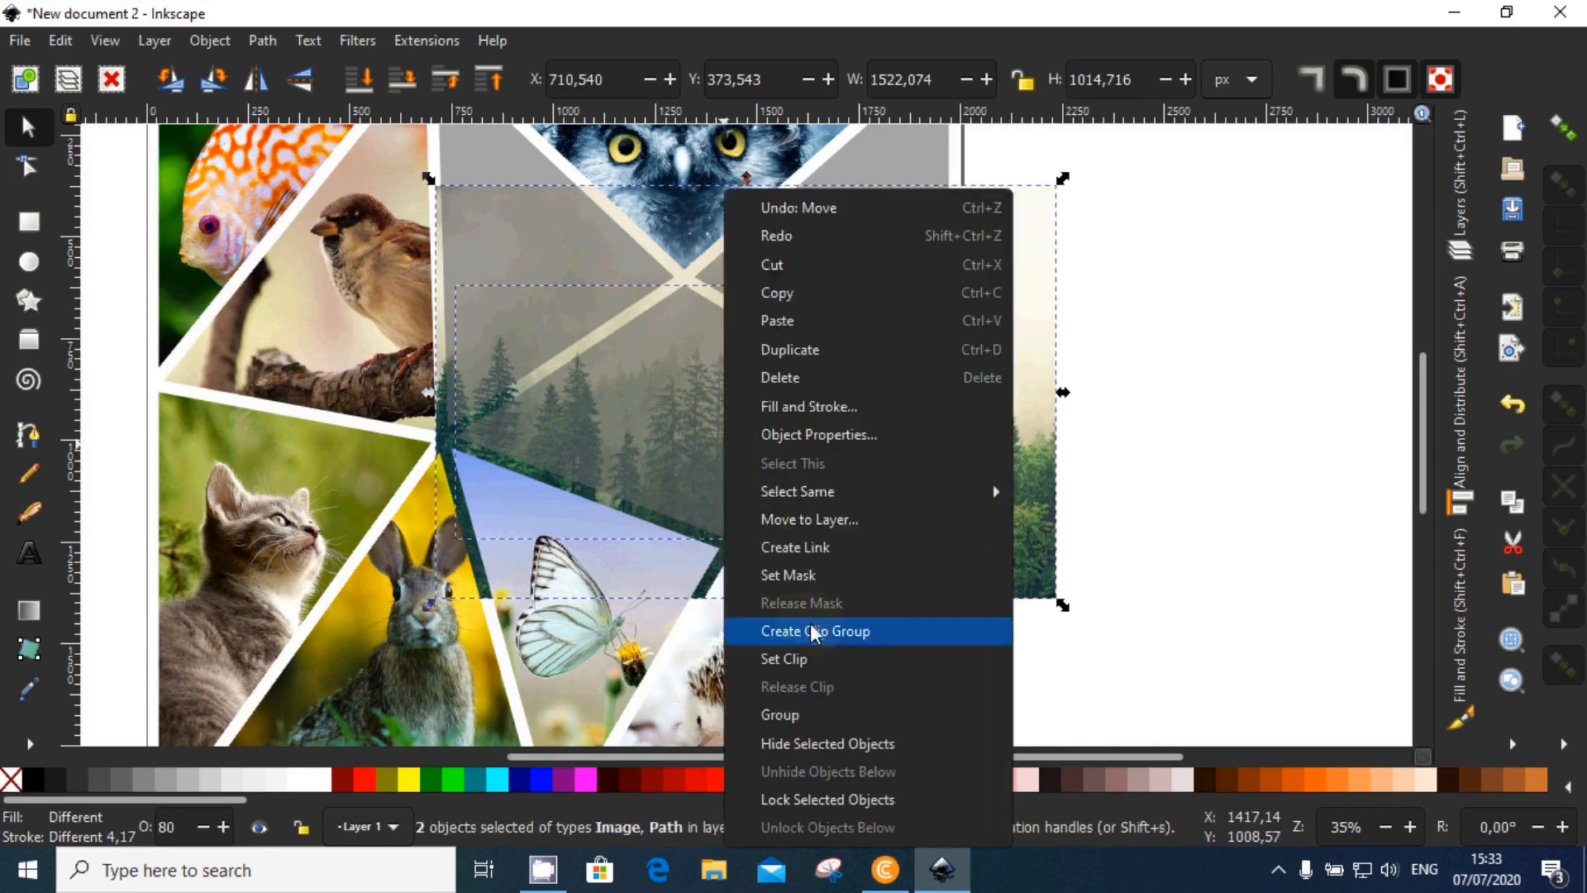
pyautogui.click(806, 659)
# Step: Move the frog photo over the right-edge cell beside the owl and enlarge it to about 1530 by 923 px
pyautogui.scroll(-2, 748, 555)
pyautogui.moveTo(748, 555); pyautogui.dragTo(814, 536)
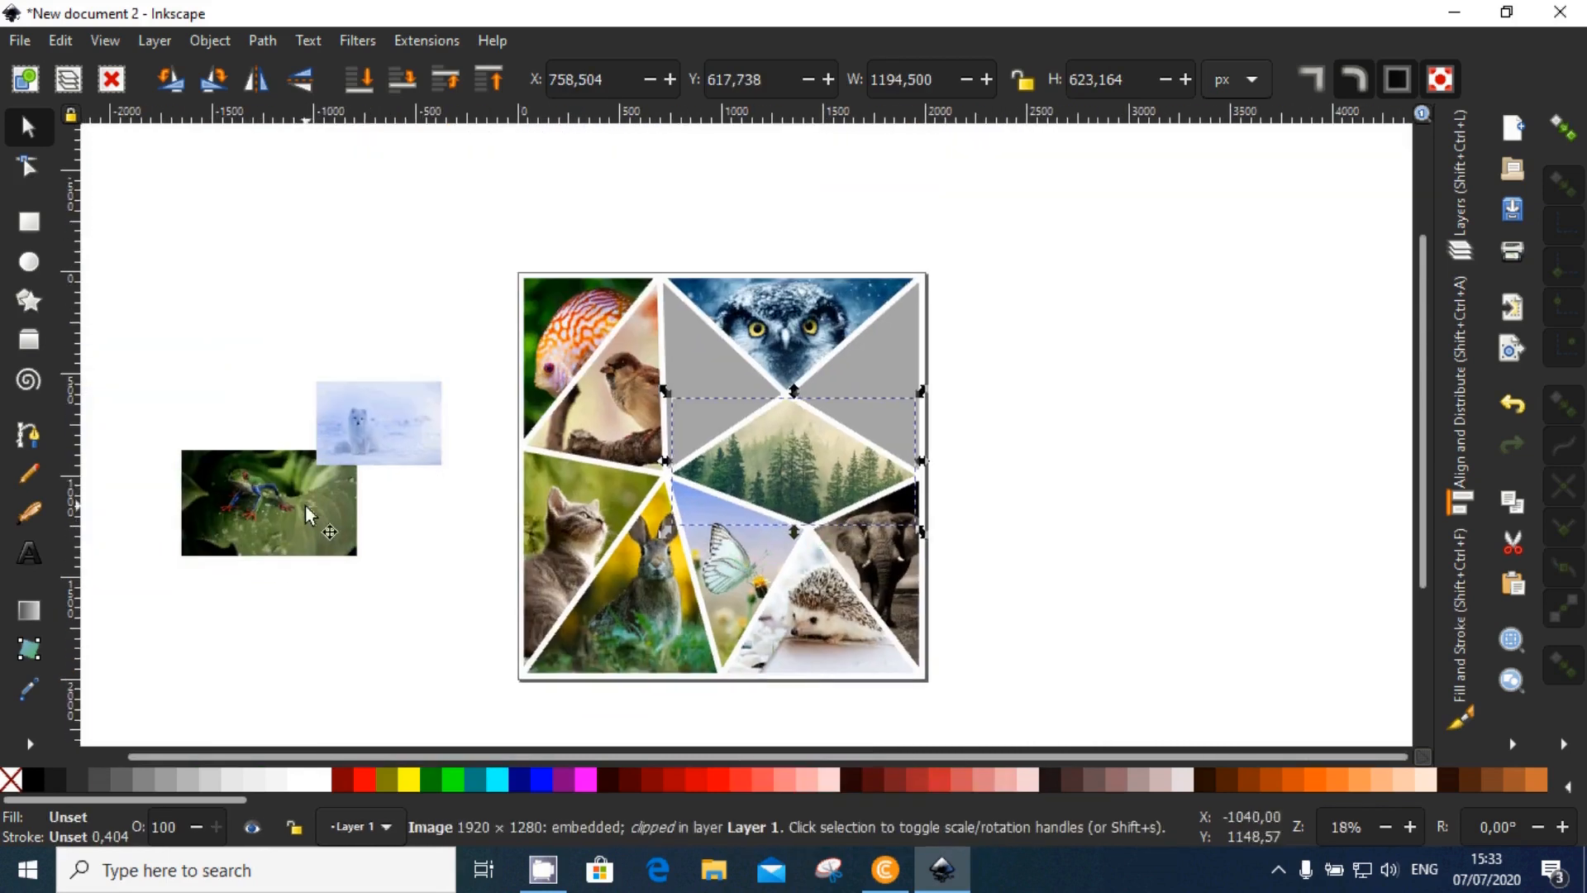
pyautogui.click(299, 527)
pyautogui.moveTo(299, 527); pyautogui.dragTo(876, 415)
pyautogui.scroll(2, 869, 384)
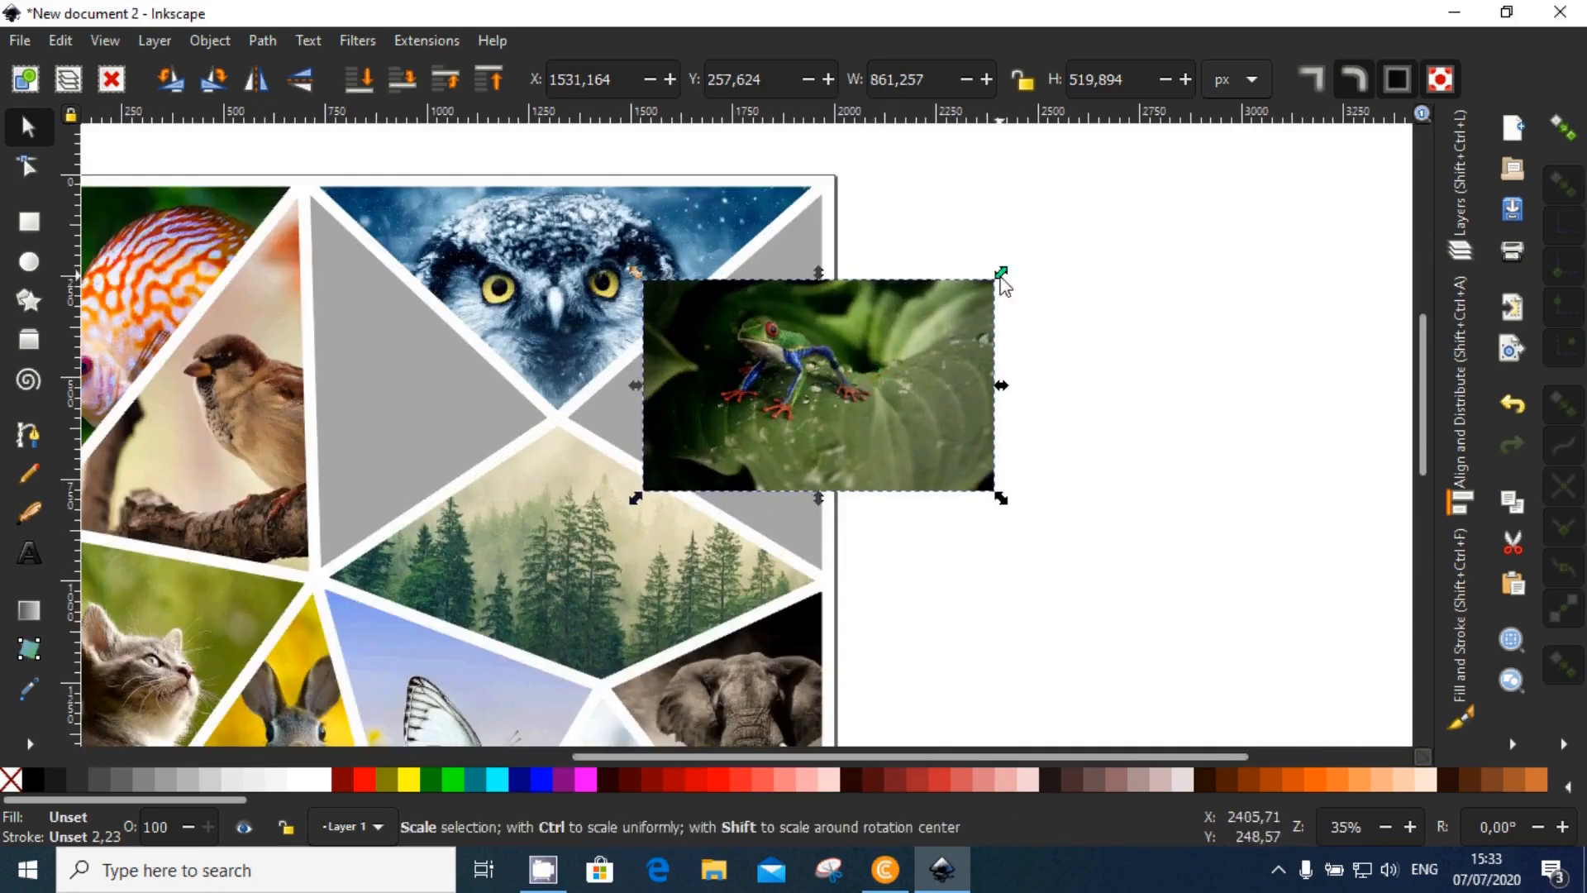
pyautogui.moveTo(1002, 281); pyautogui.dragTo(1137, 184)
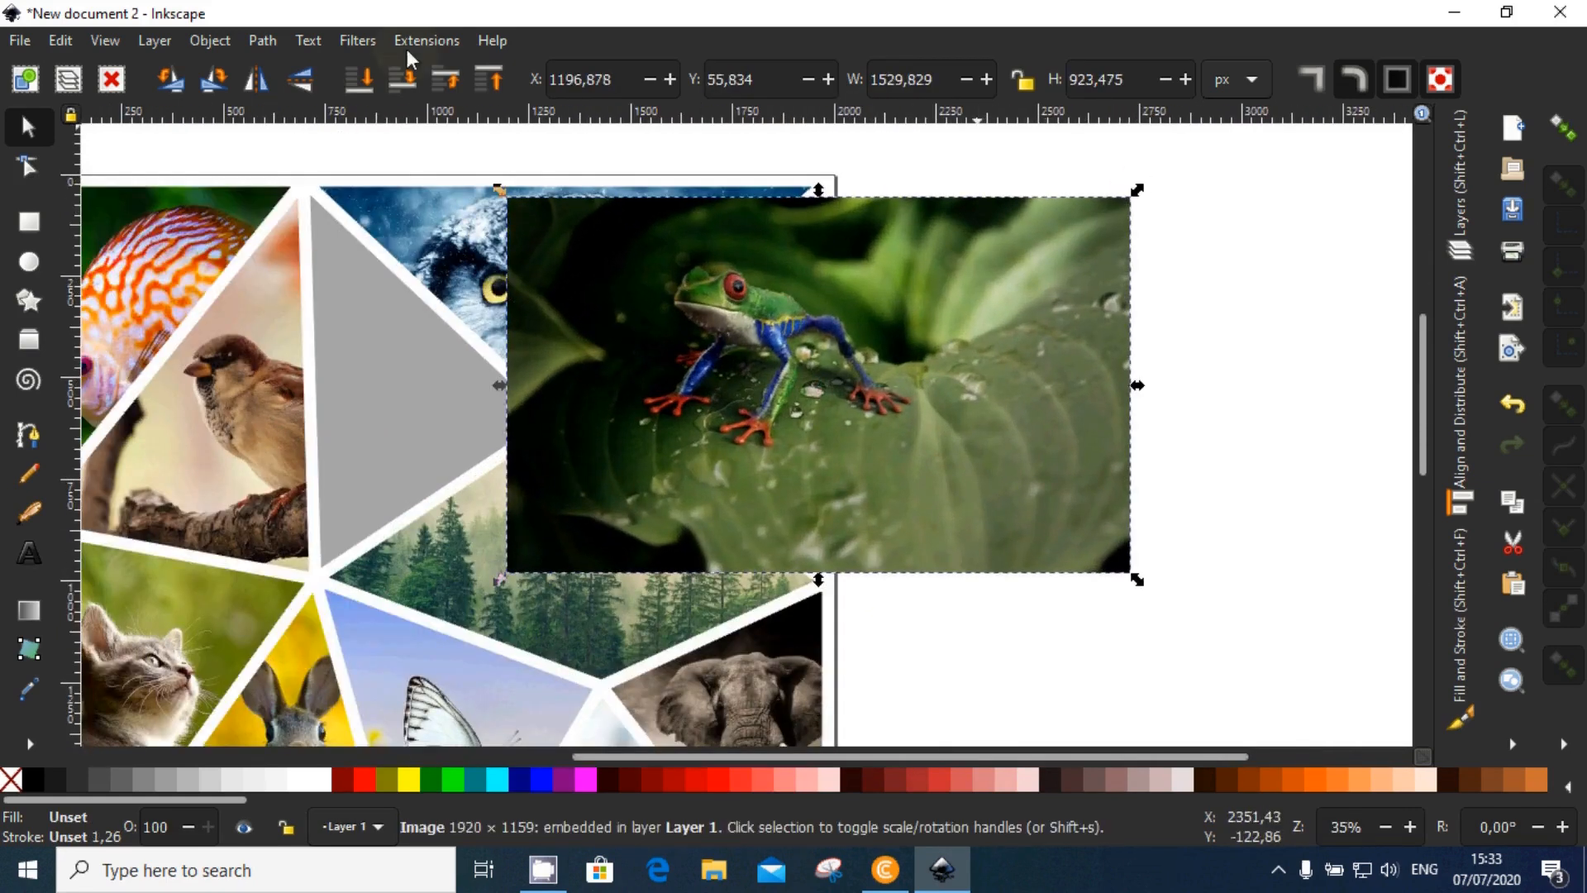
# Step: Lower the frog photo behind the grey cells, then flip it horizontally and position the frog over the right-edge cell
pyautogui.click(355, 87)
pyautogui.moveTo(999, 380); pyautogui.dragTo(988, 415)
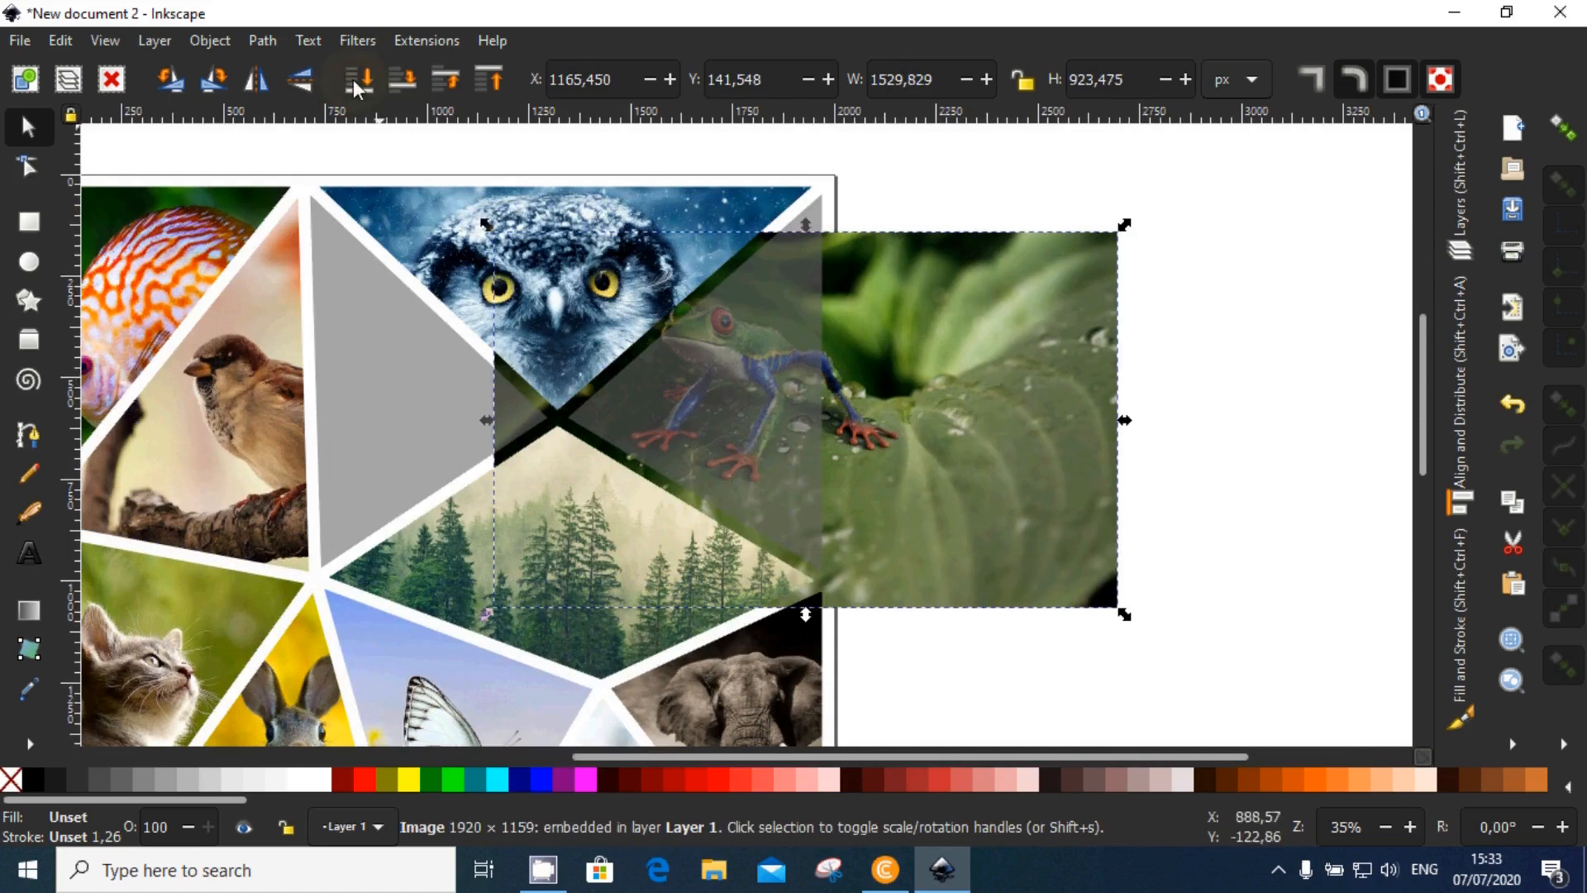
pyautogui.click(251, 84)
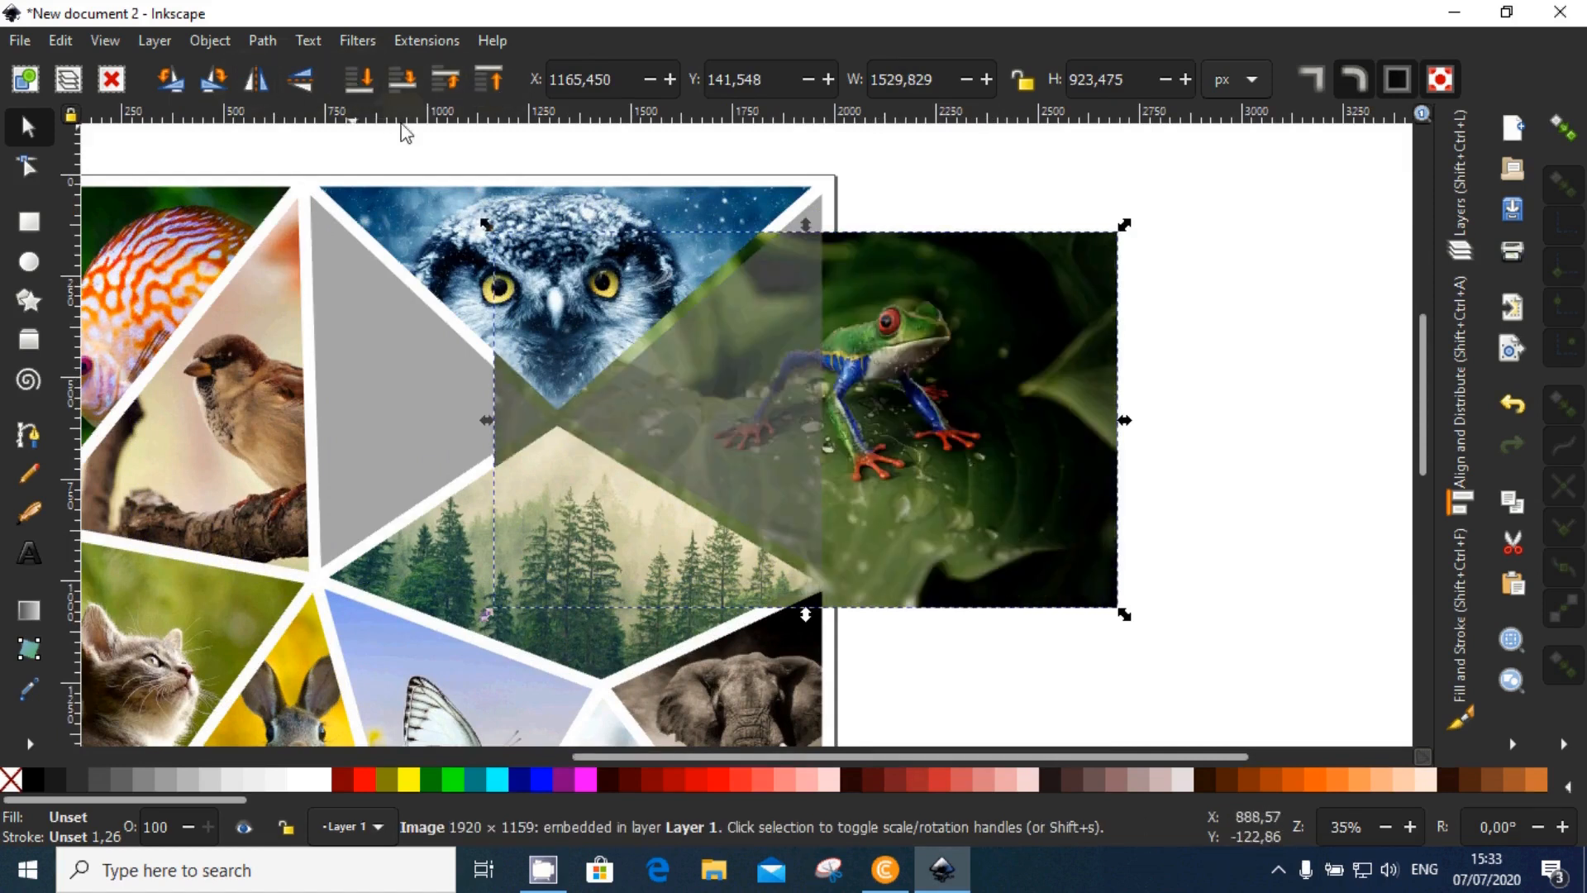
pyautogui.moveTo(978, 341); pyautogui.dragTo(902, 309)
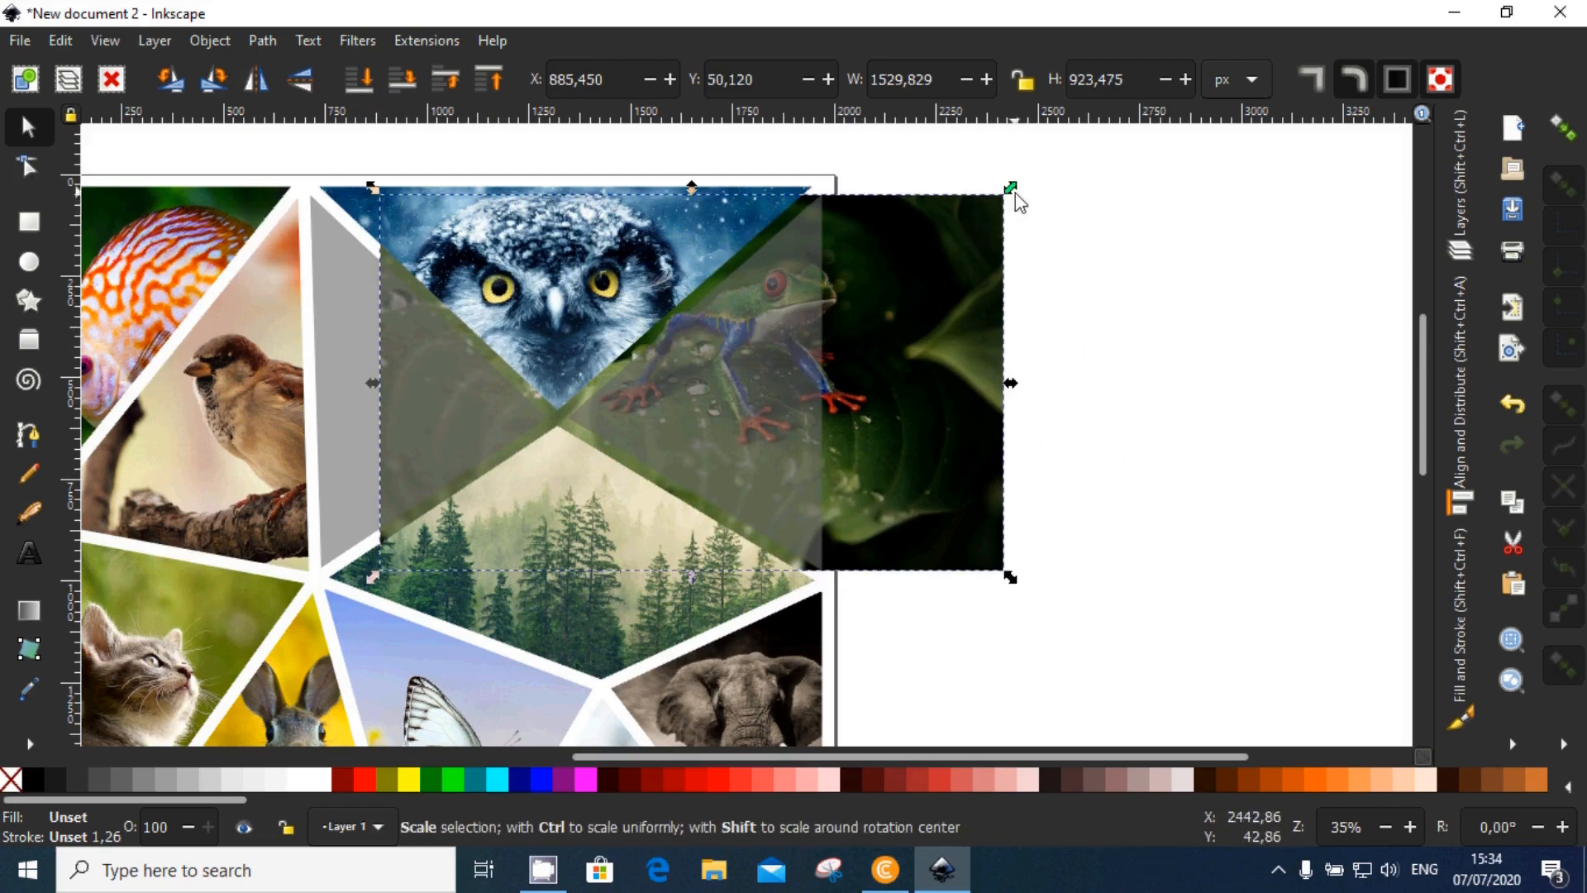
# Step: Shift the frog photo about 40 px to the left, clip it to the right-edge triangular cell and deselect it
pyautogui.keyDown('shift'); pyautogui.click(772, 376); pyautogui.keyUp('shift')
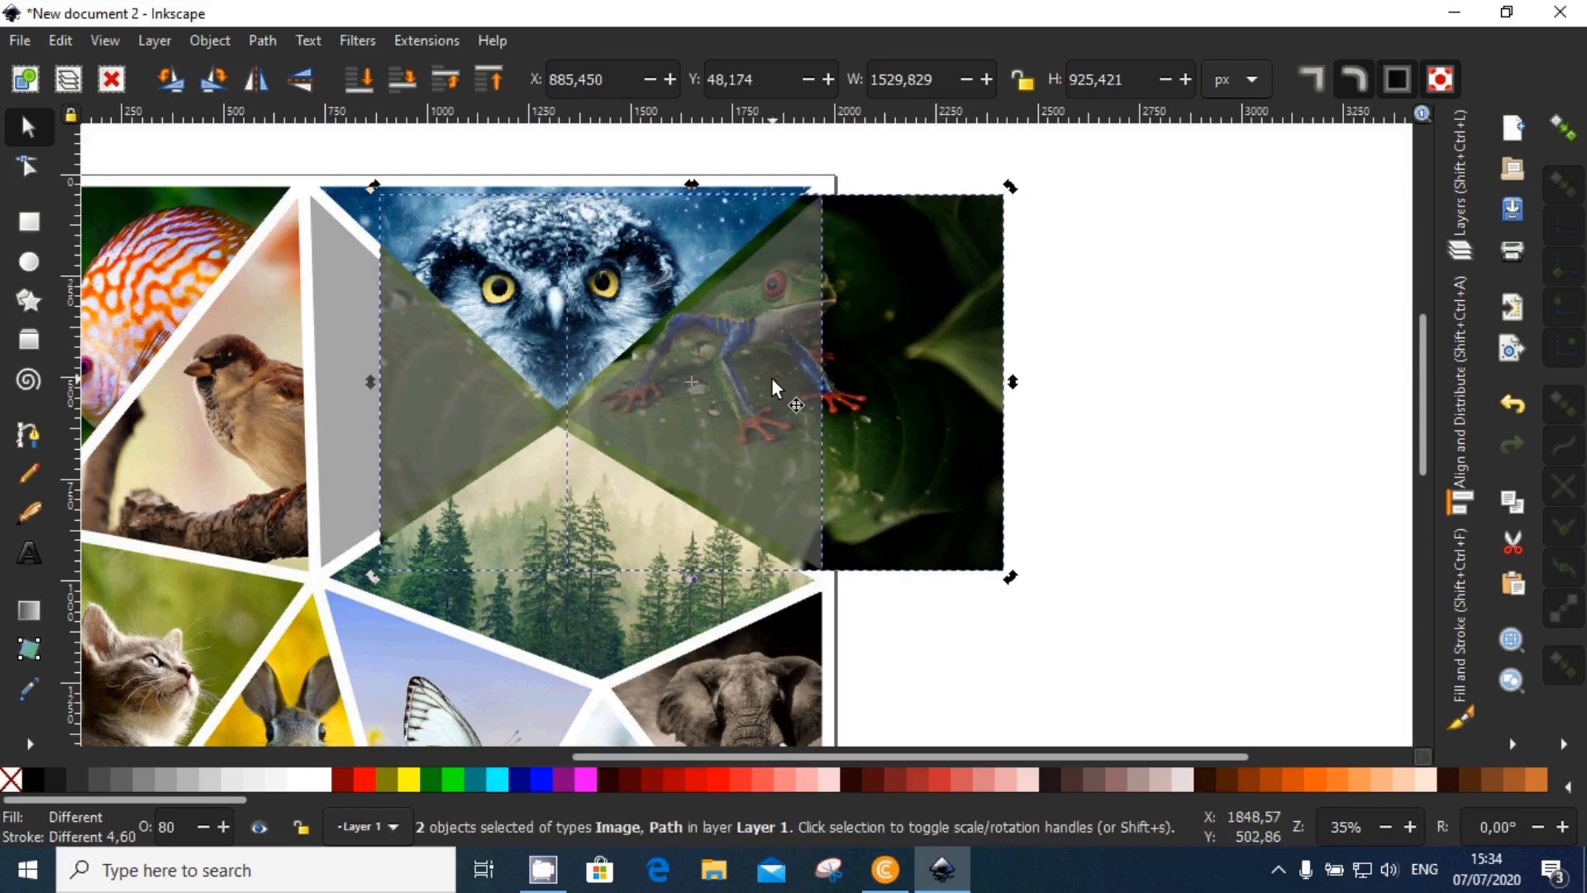
pyautogui.moveTo(932, 401); pyautogui.dragTo(896, 415)
pyautogui.hotkey('ctrl', 'z')
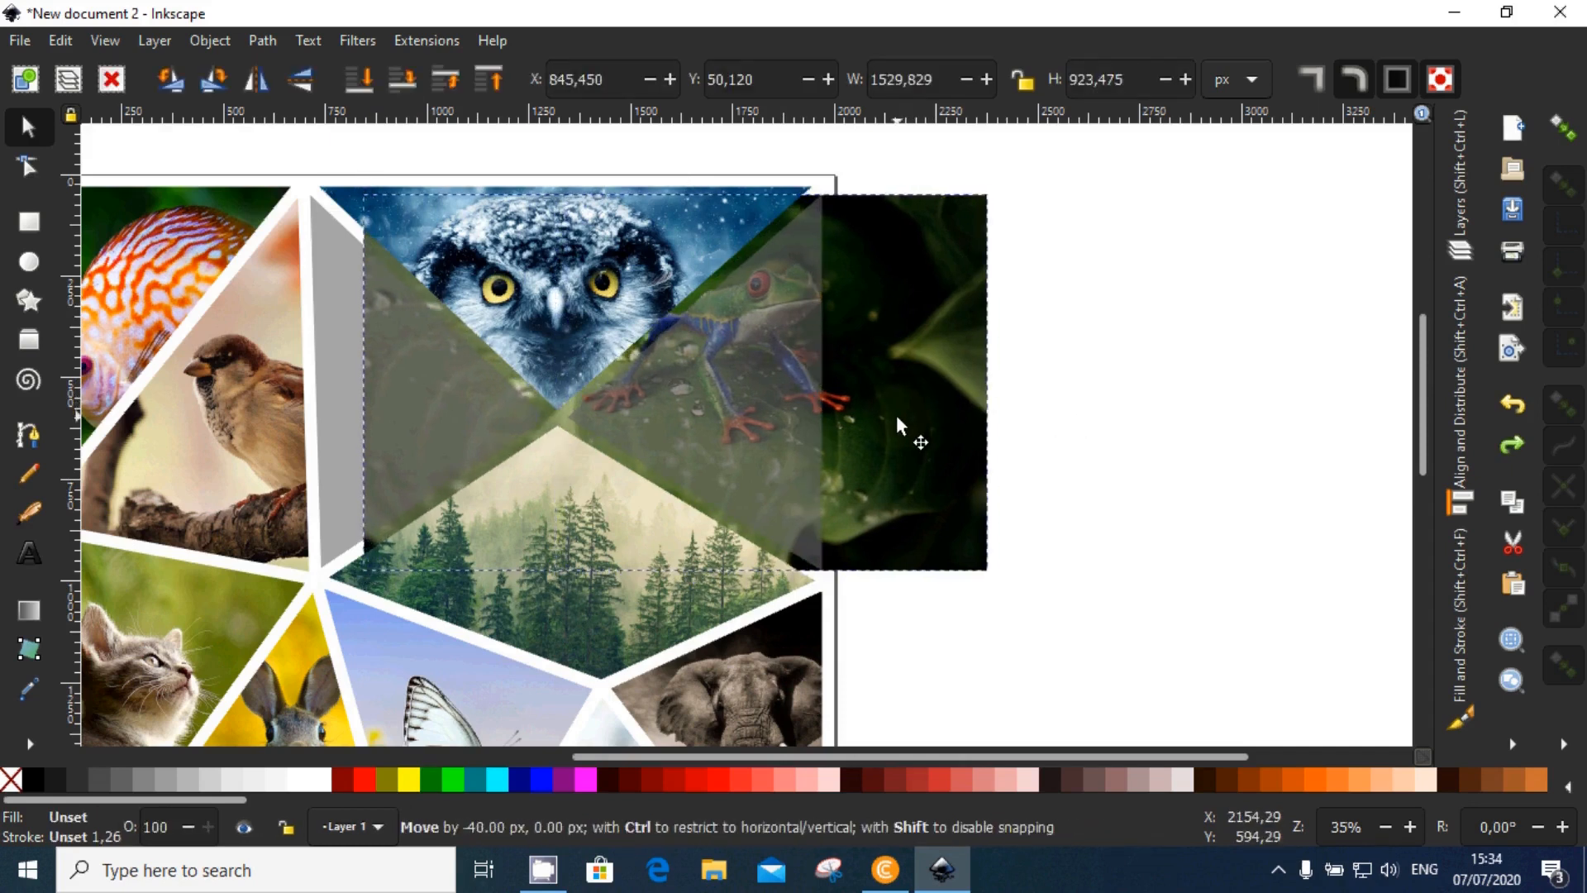
pyautogui.keyDown('shift'); pyautogui.click(792, 426); pyautogui.keyUp('shift')
pyautogui.rightClick(785, 434)
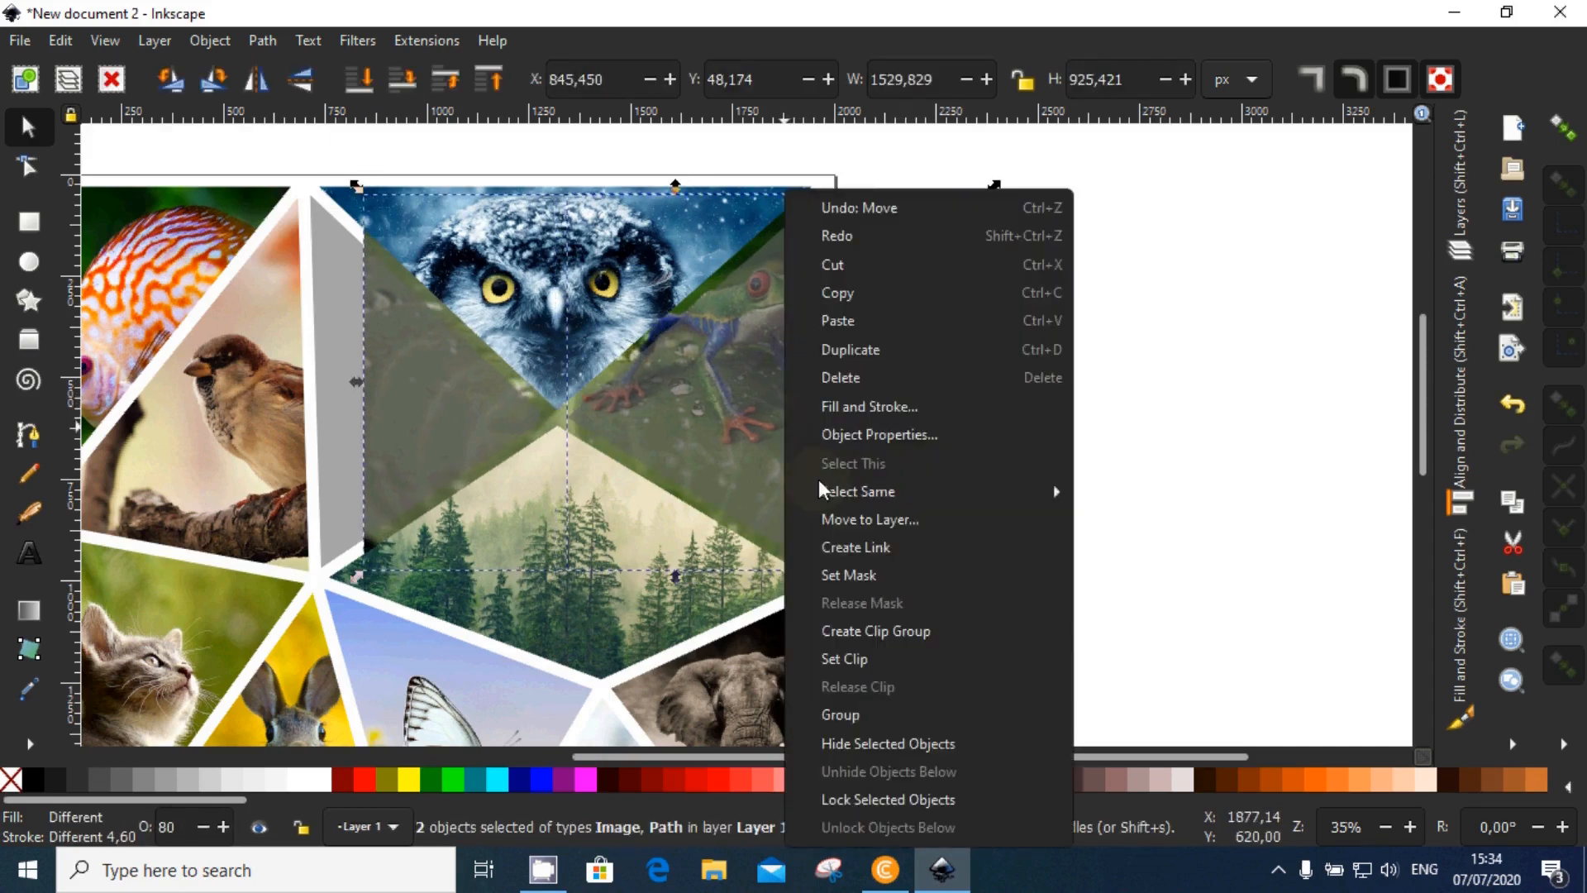
pyautogui.click(881, 661)
pyautogui.click(998, 549)
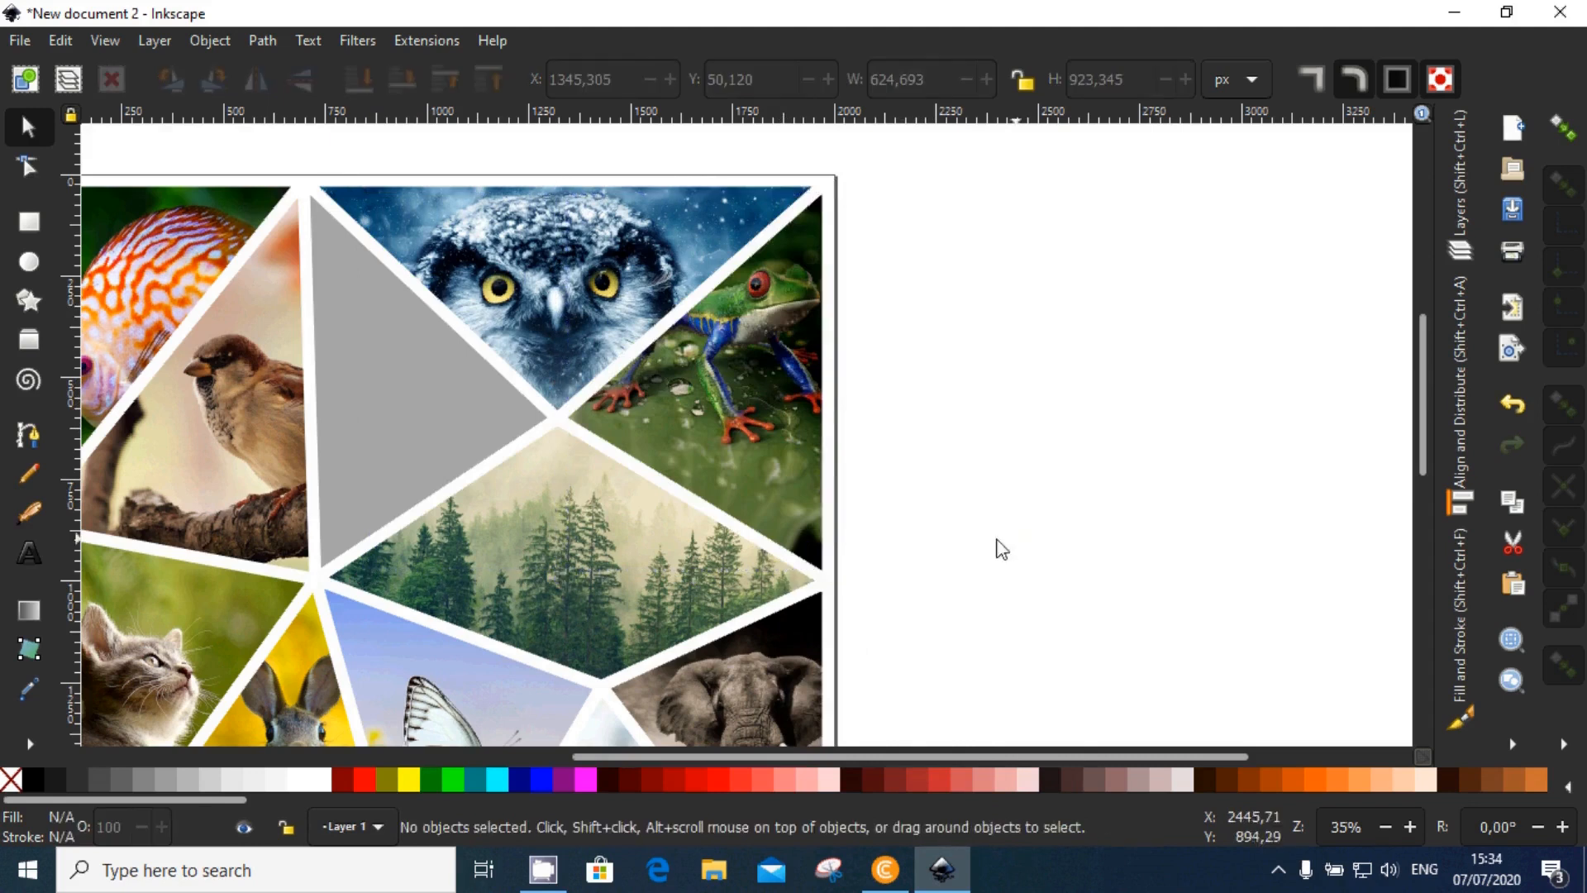
# Step: Move the white fox photo over the remaining grey cell beside the sparrow and enlarge it to about 1535 by 1024 px
pyautogui.hscroll(-5, 999, 549)
pyautogui.scroll(-1, 838, 430)
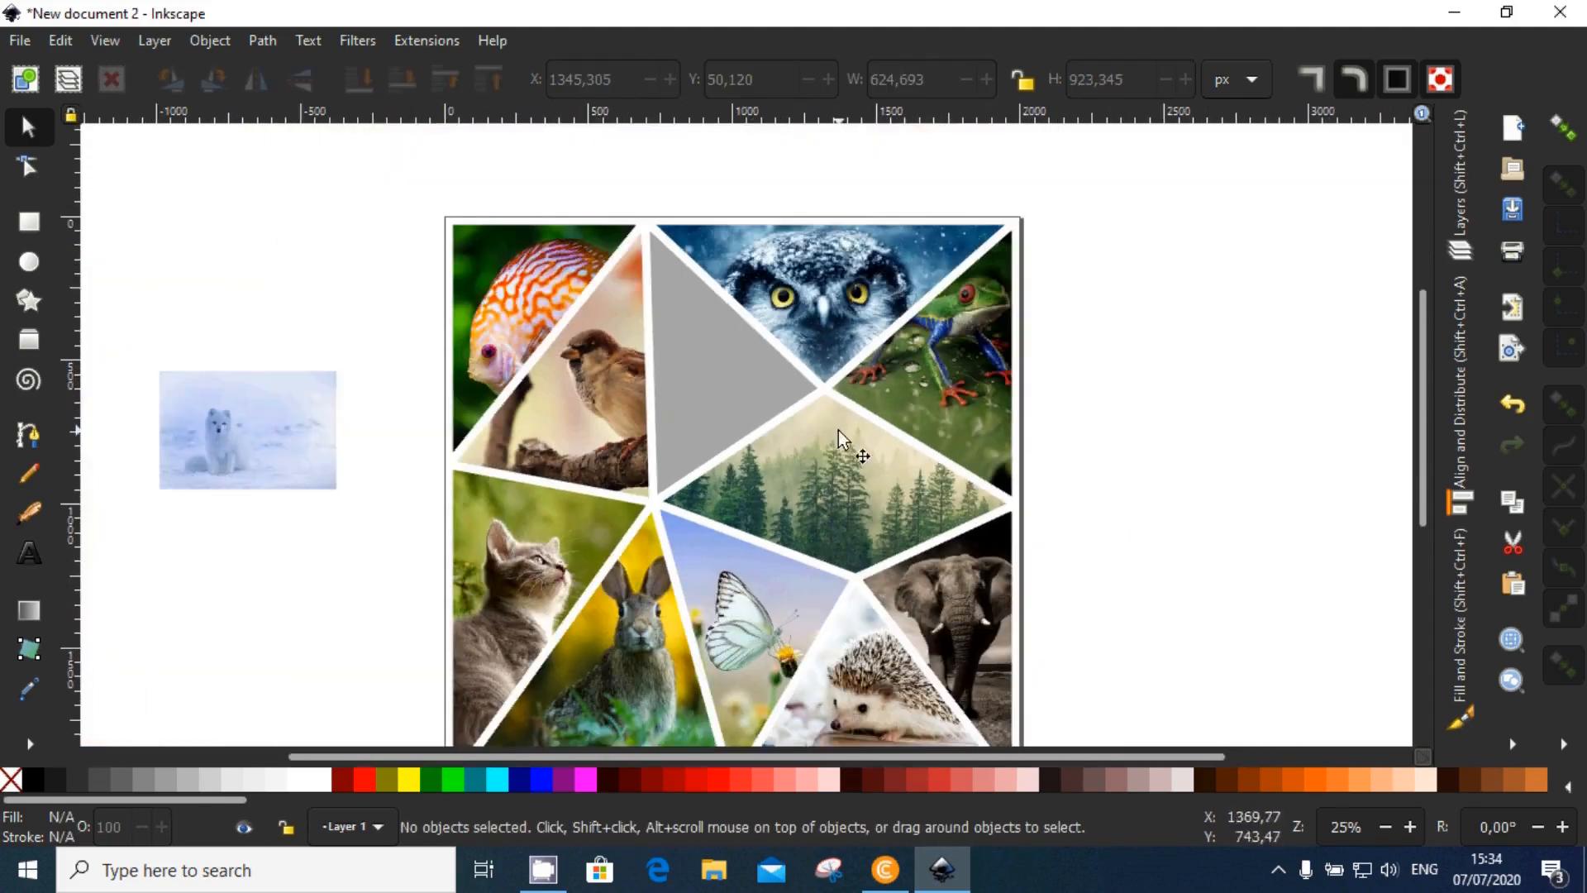
pyautogui.click(285, 437)
pyautogui.moveTo(289, 451); pyautogui.dragTo(665, 400)
pyautogui.press('space')
pyautogui.moveTo(749, 320); pyautogui.dragTo(876, 238)
pyautogui.press('space')
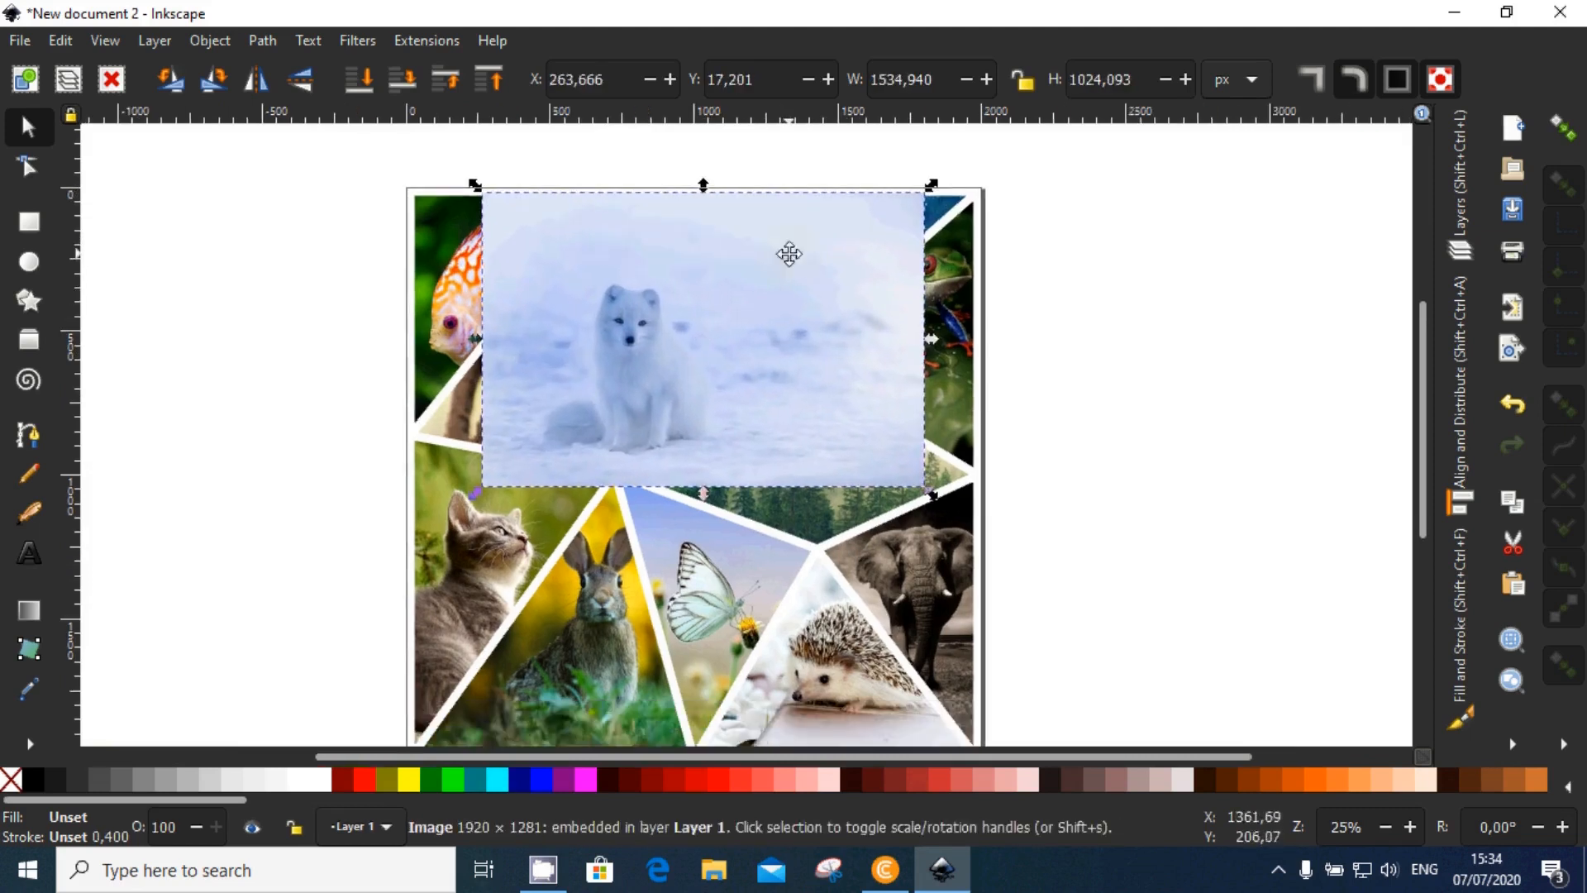
pyautogui.scroll(1, 668, 307)
pyautogui.moveTo(738, 381); pyautogui.dragTo(755, 383)
pyautogui.click(755, 383)
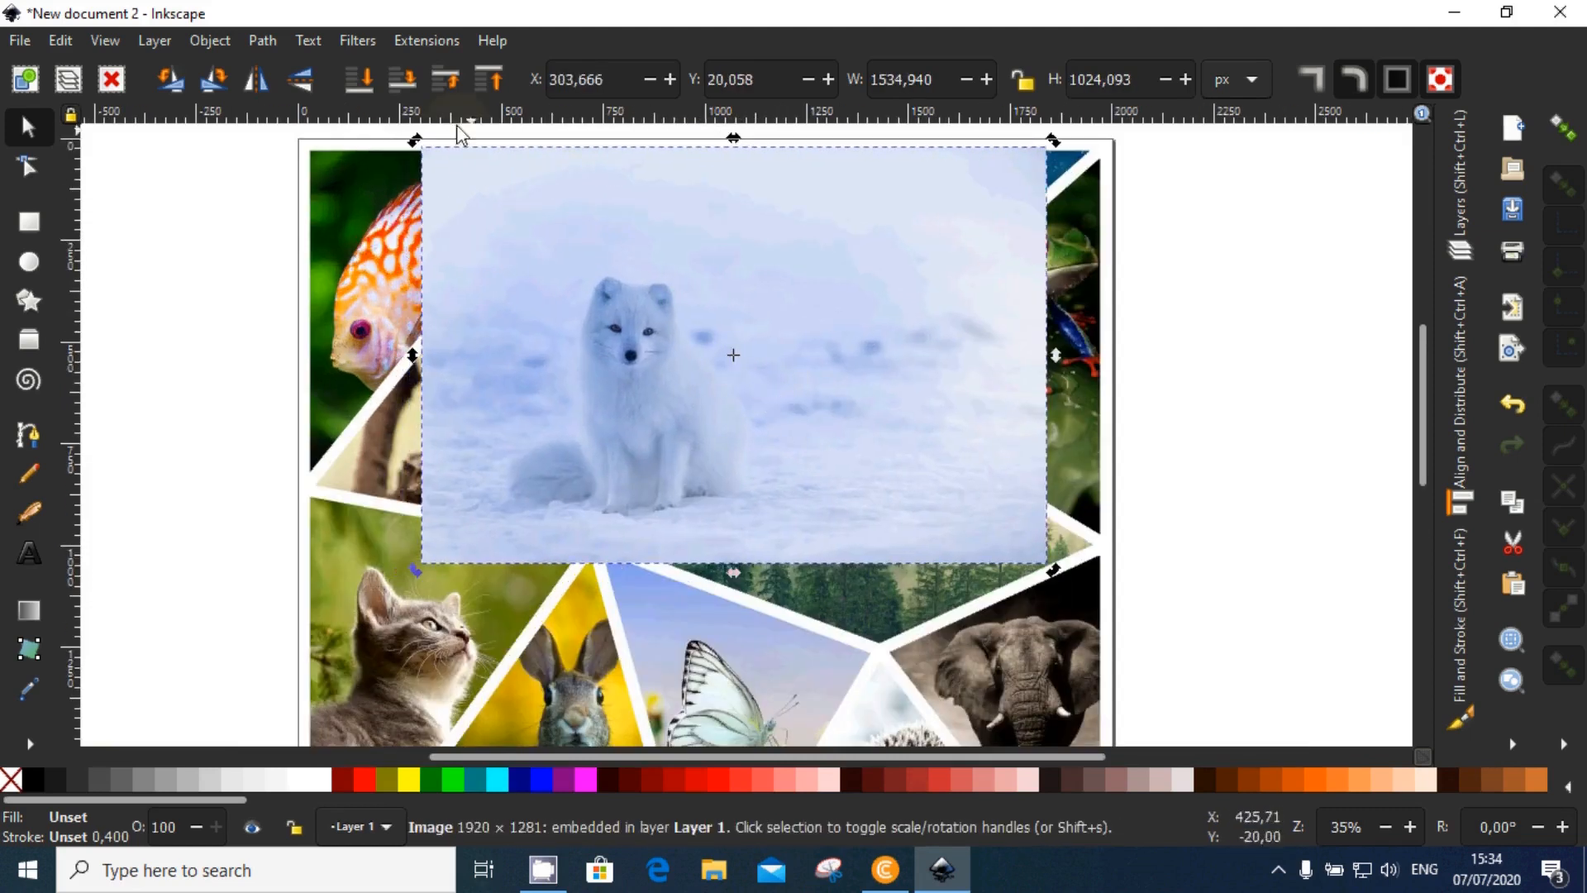
# Step: Try the fox photo behind the grey cell to check its placement, and undo the lowering
pyautogui.click(365, 88)
pyautogui.scroll(3, 660, 271)
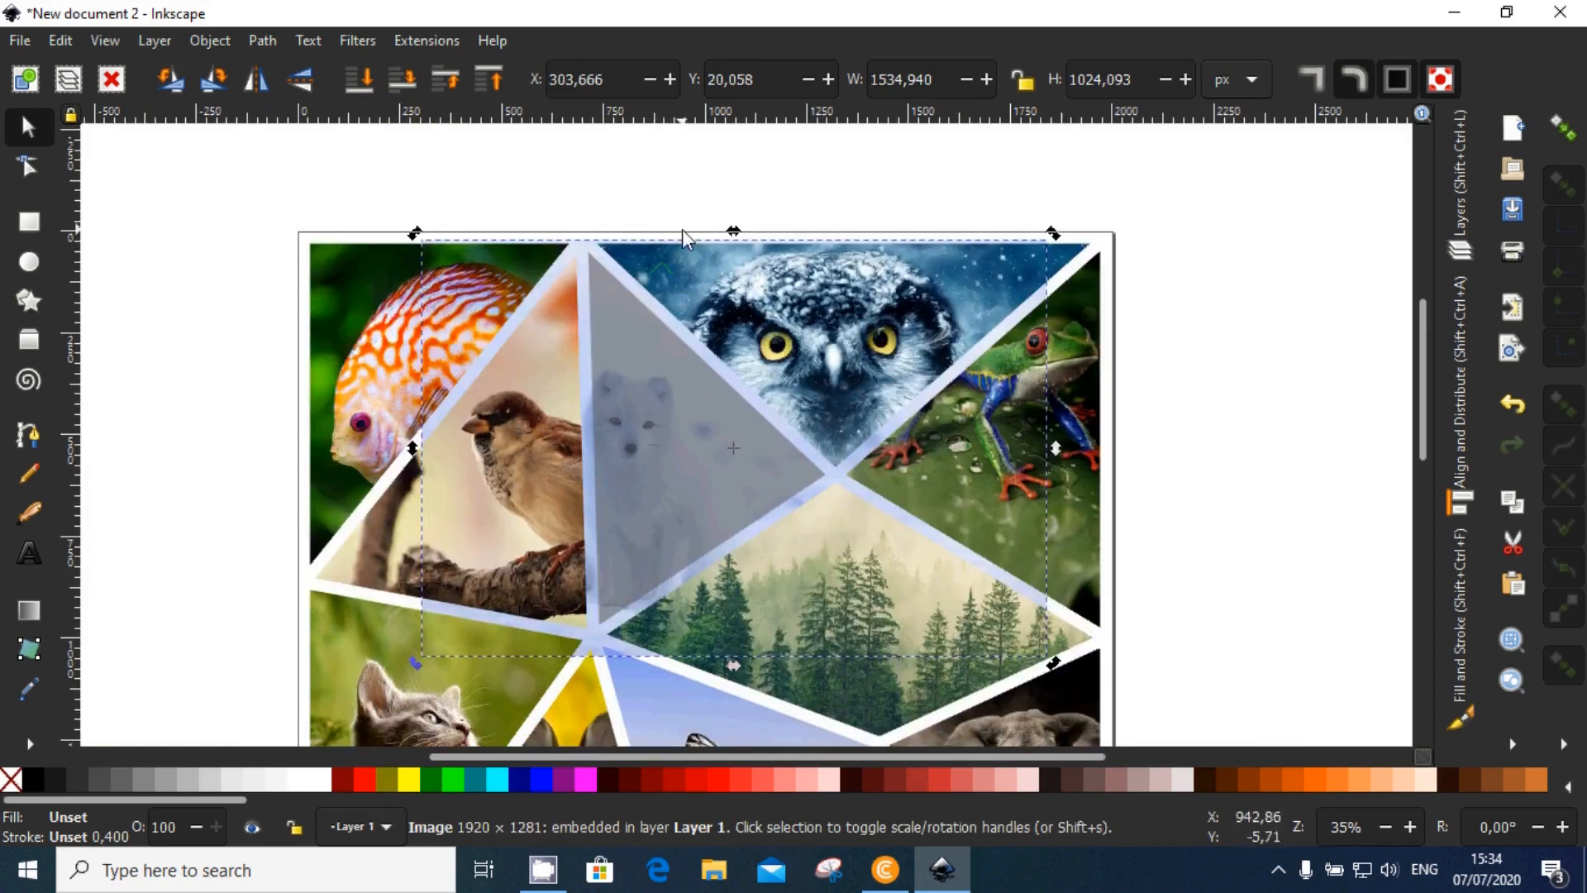
pyautogui.keyDown('ctrl'); pyautogui.click(591, 357); pyautogui.keyUp('ctrl')
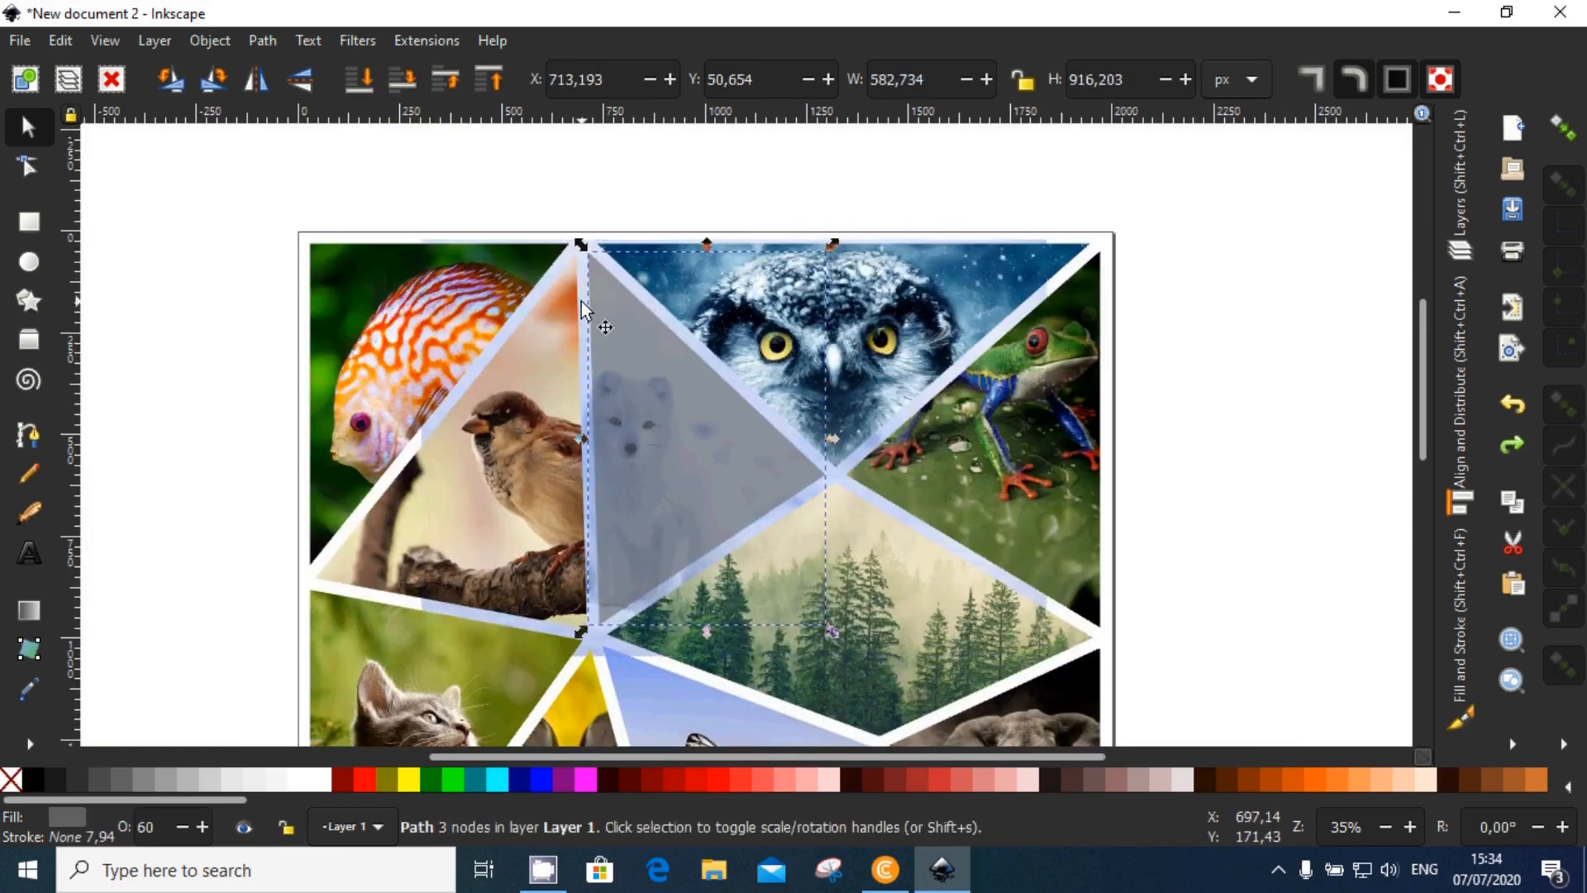
pyautogui.hotkey('ctrl', 'z')
pyautogui.click(771, 401)
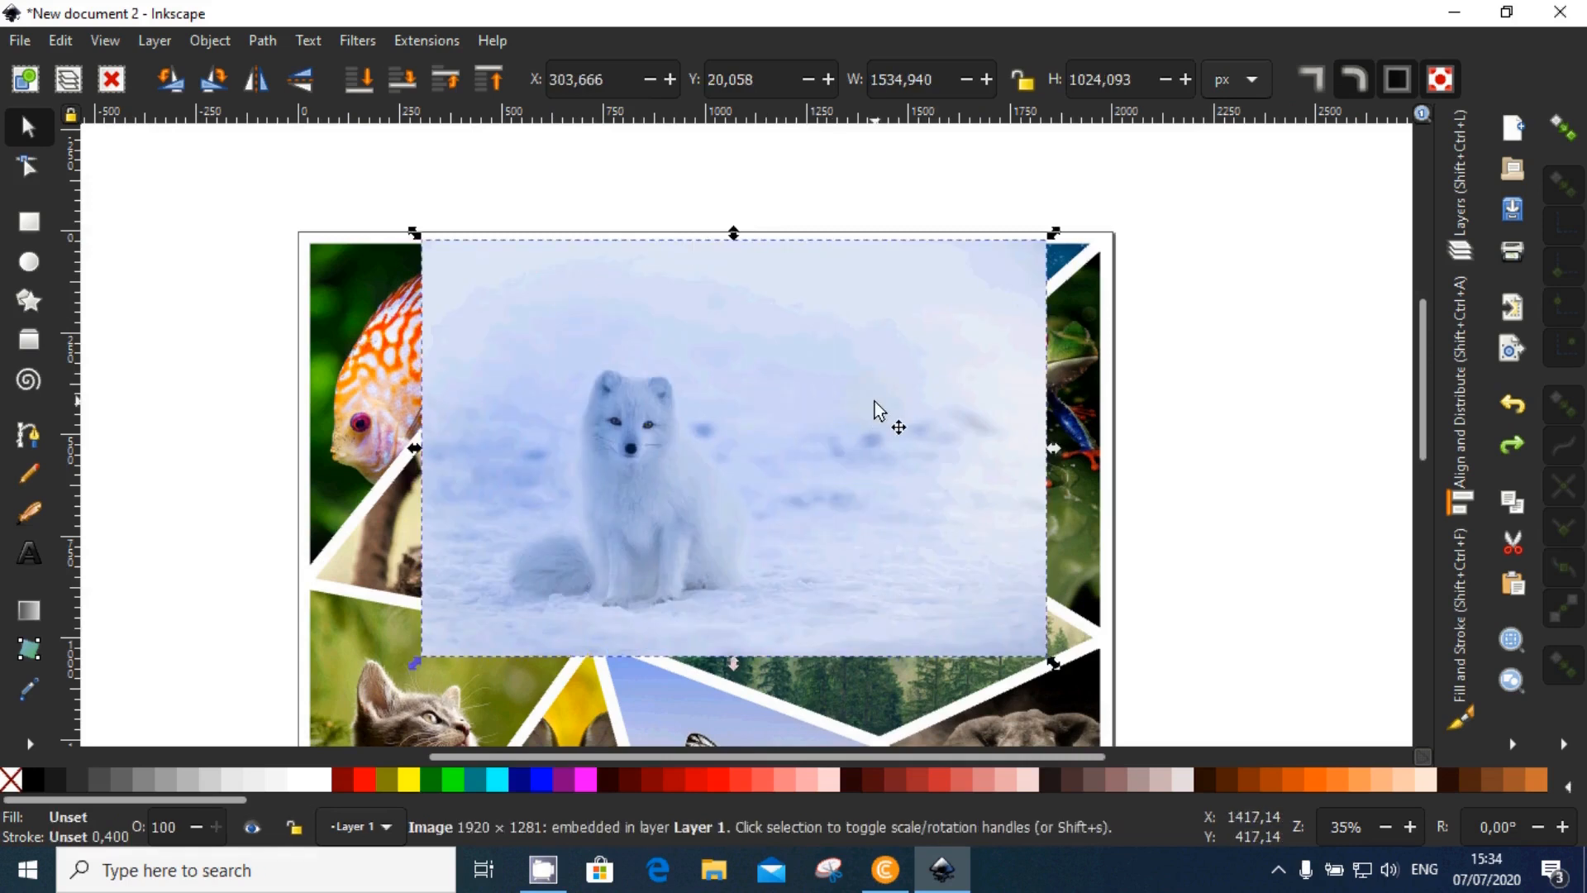
# Step: Nudge the fox photo to the right and enlarge it to about 1592 by 1062 px
pyautogui.moveTo(878, 409); pyautogui.dragTo(891, 405)
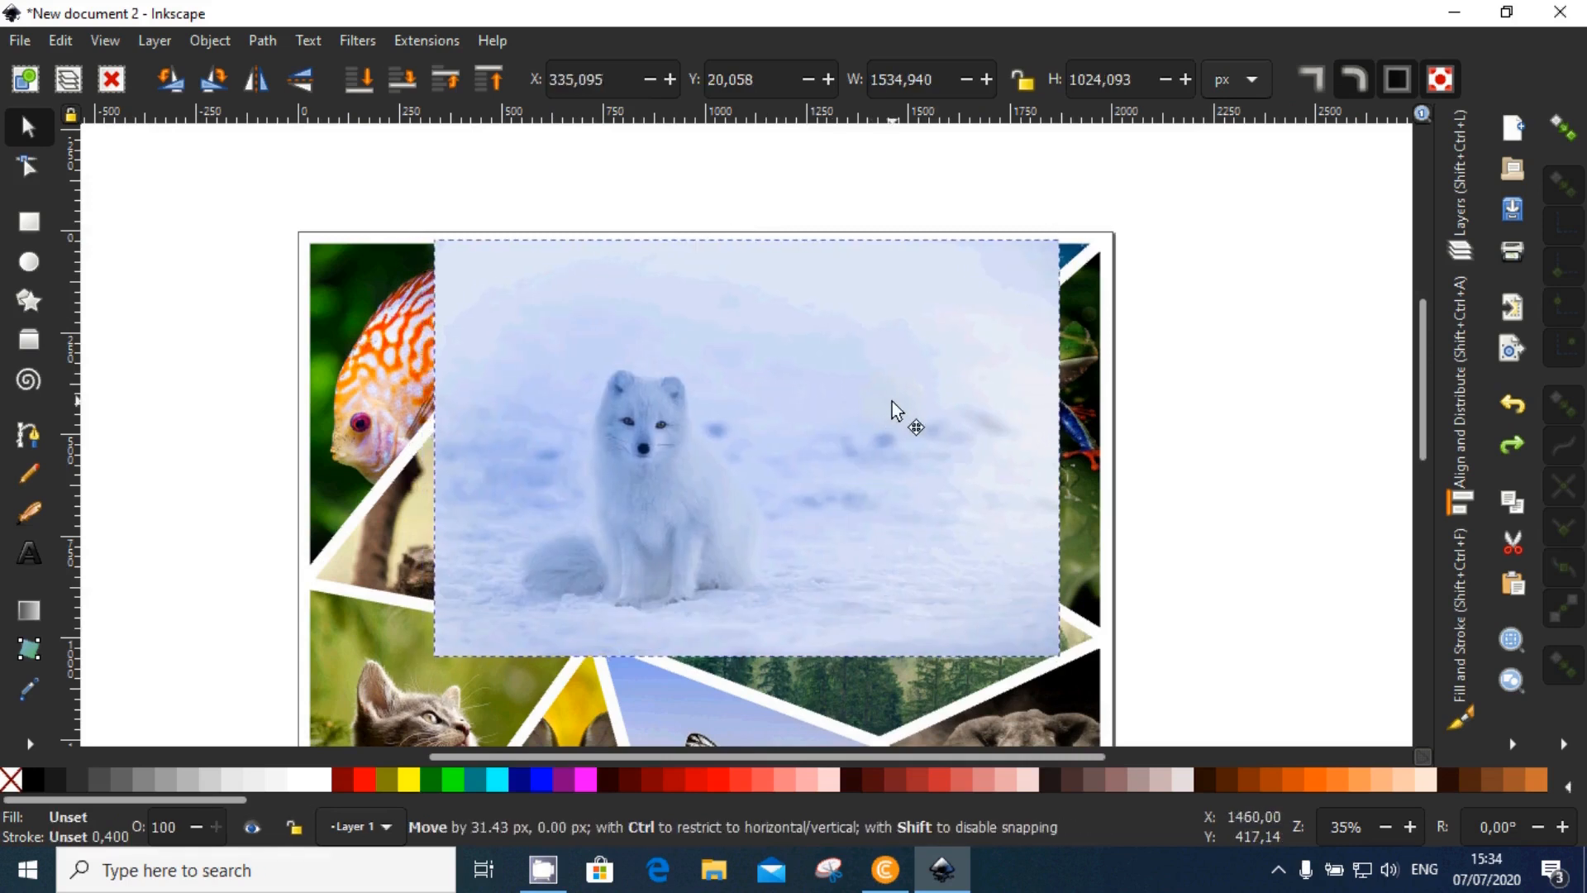
pyautogui.click(761, 360)
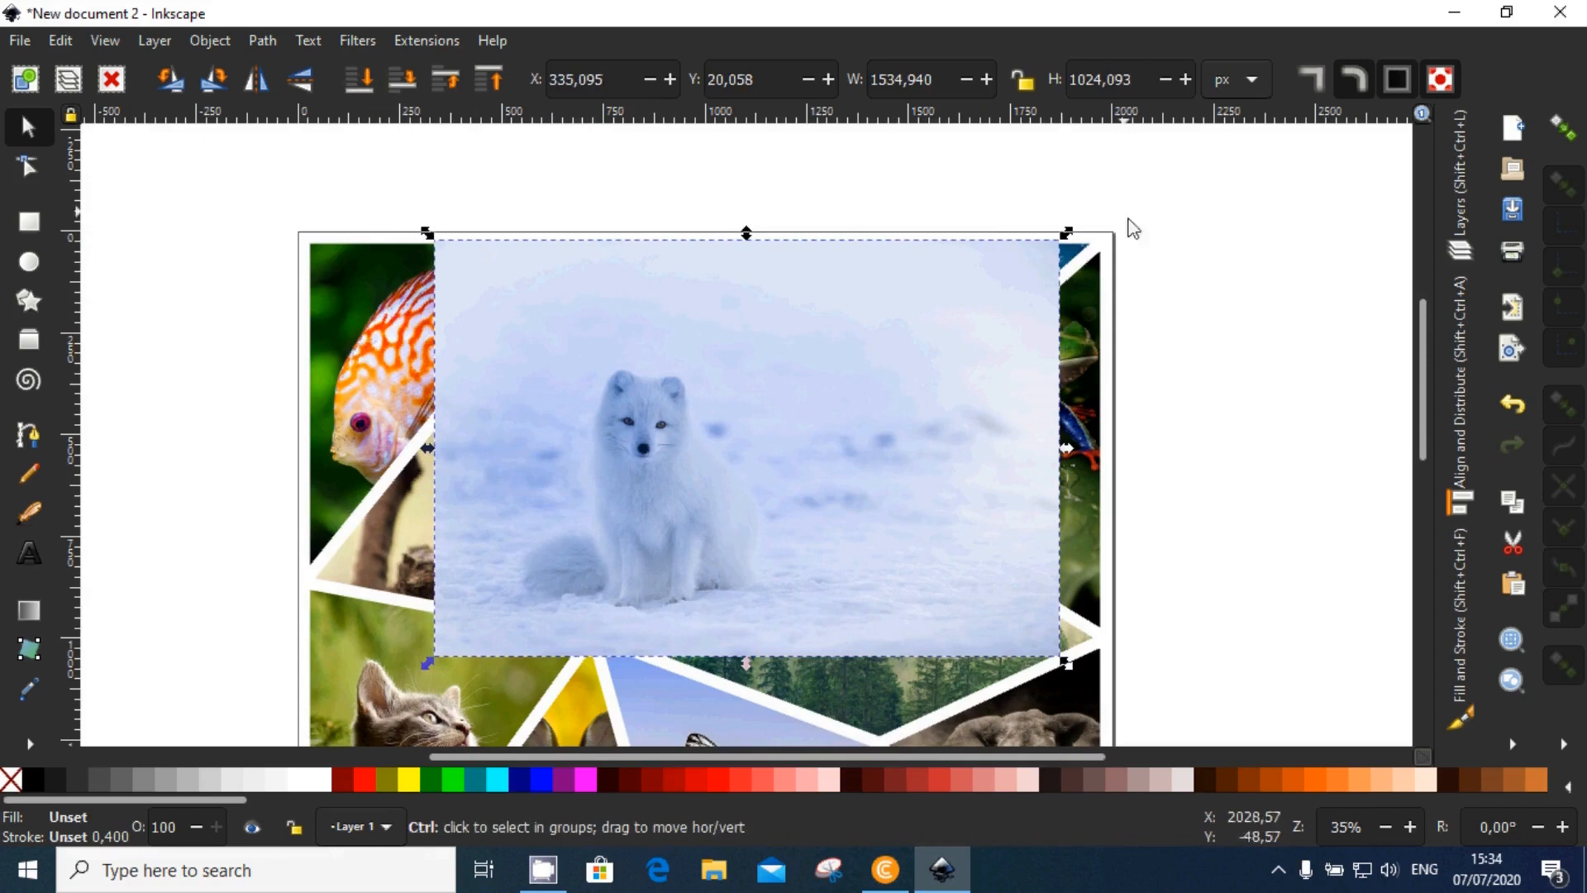
pyautogui.moveTo(1059, 234); pyautogui.dragTo(1072, 229)
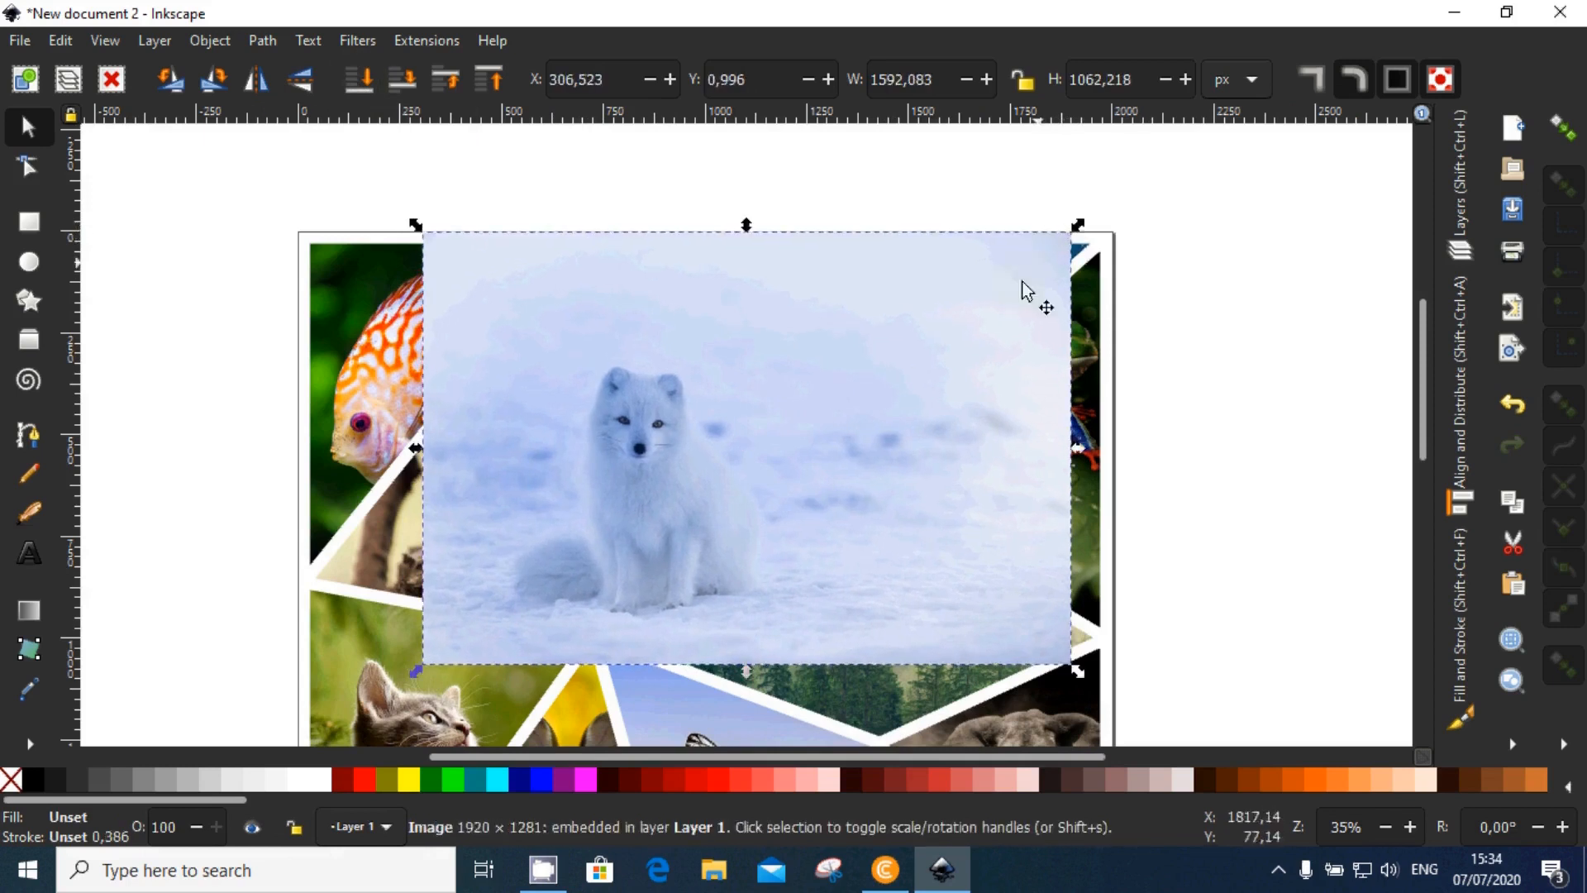
# Step: Lower the fox photo behind the grey cell and reposition it so the fox sits inside the triangle beside the sparrow
pyautogui.moveTo(1028, 290); pyautogui.dragTo(1023, 274)
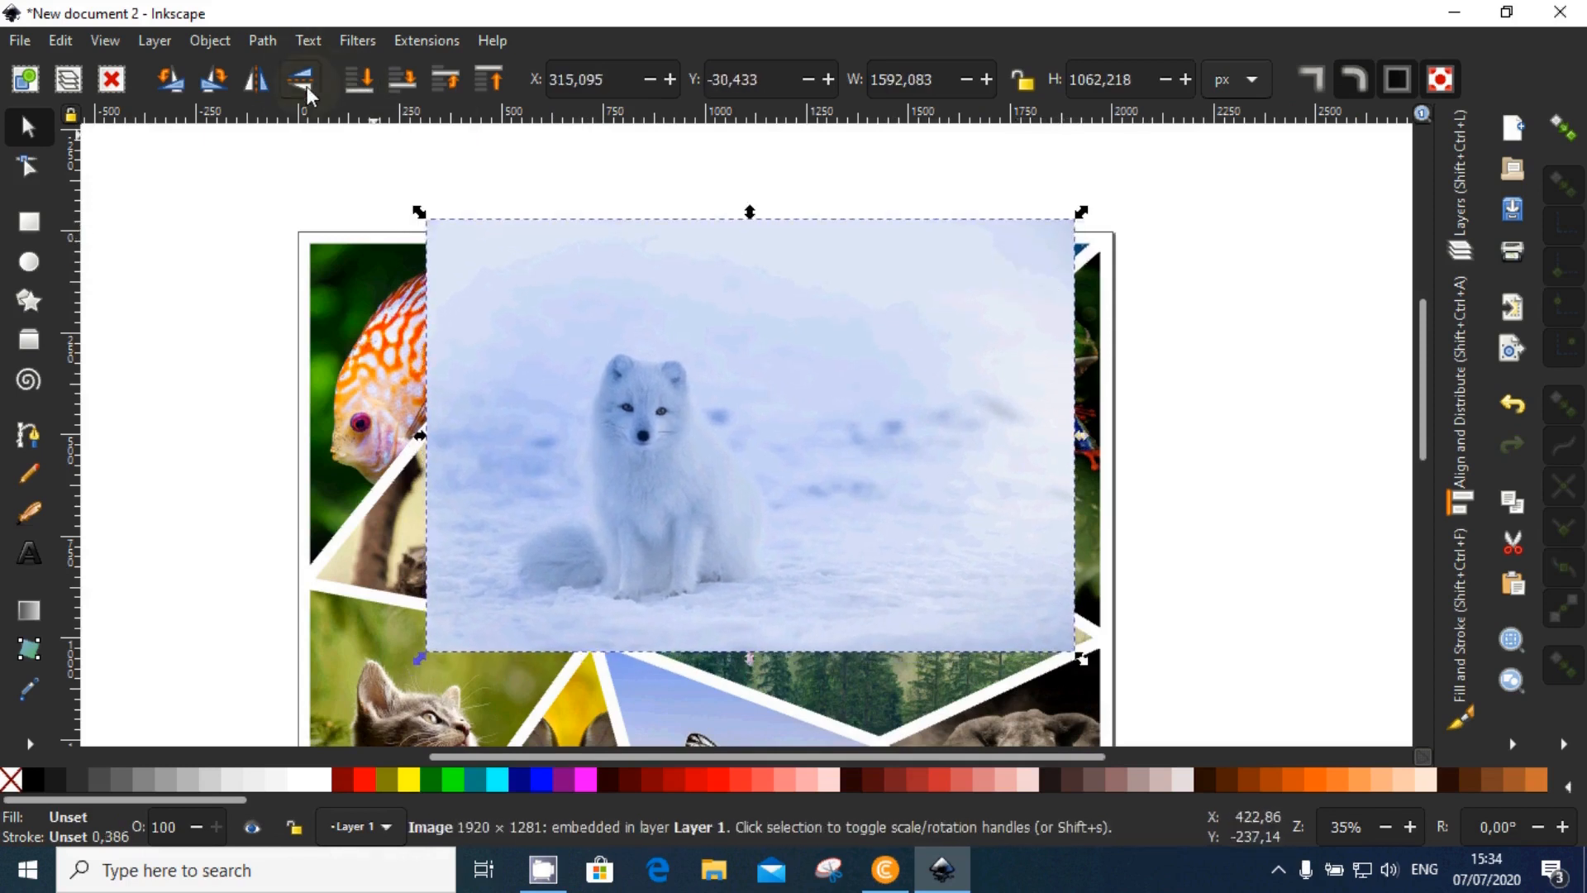
pyautogui.click(364, 91)
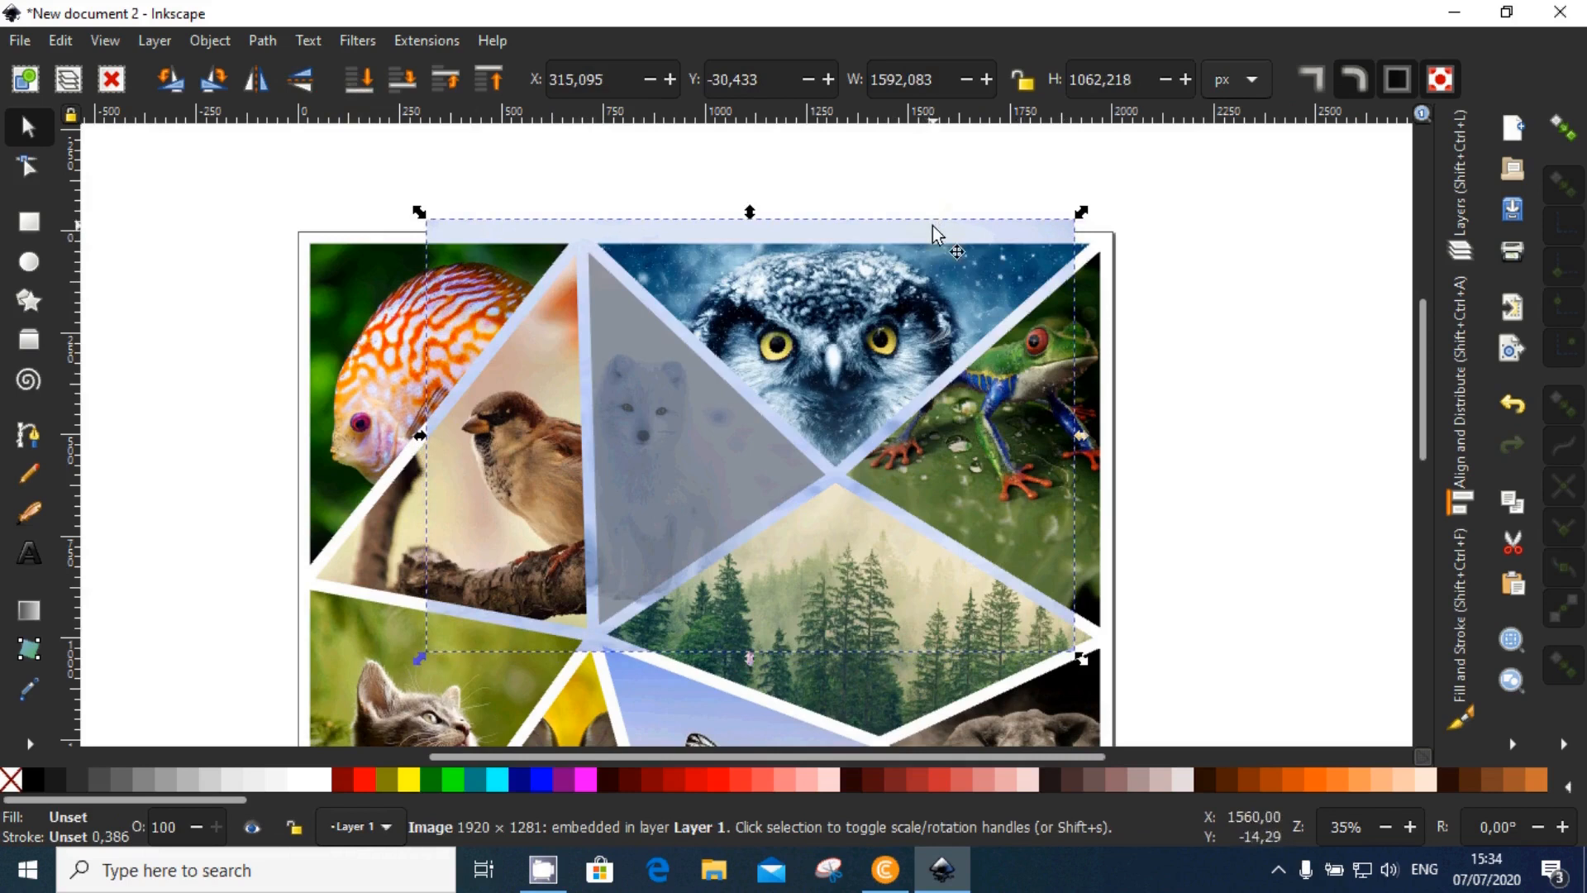
pyautogui.moveTo(932, 225); pyautogui.dragTo(973, 212)
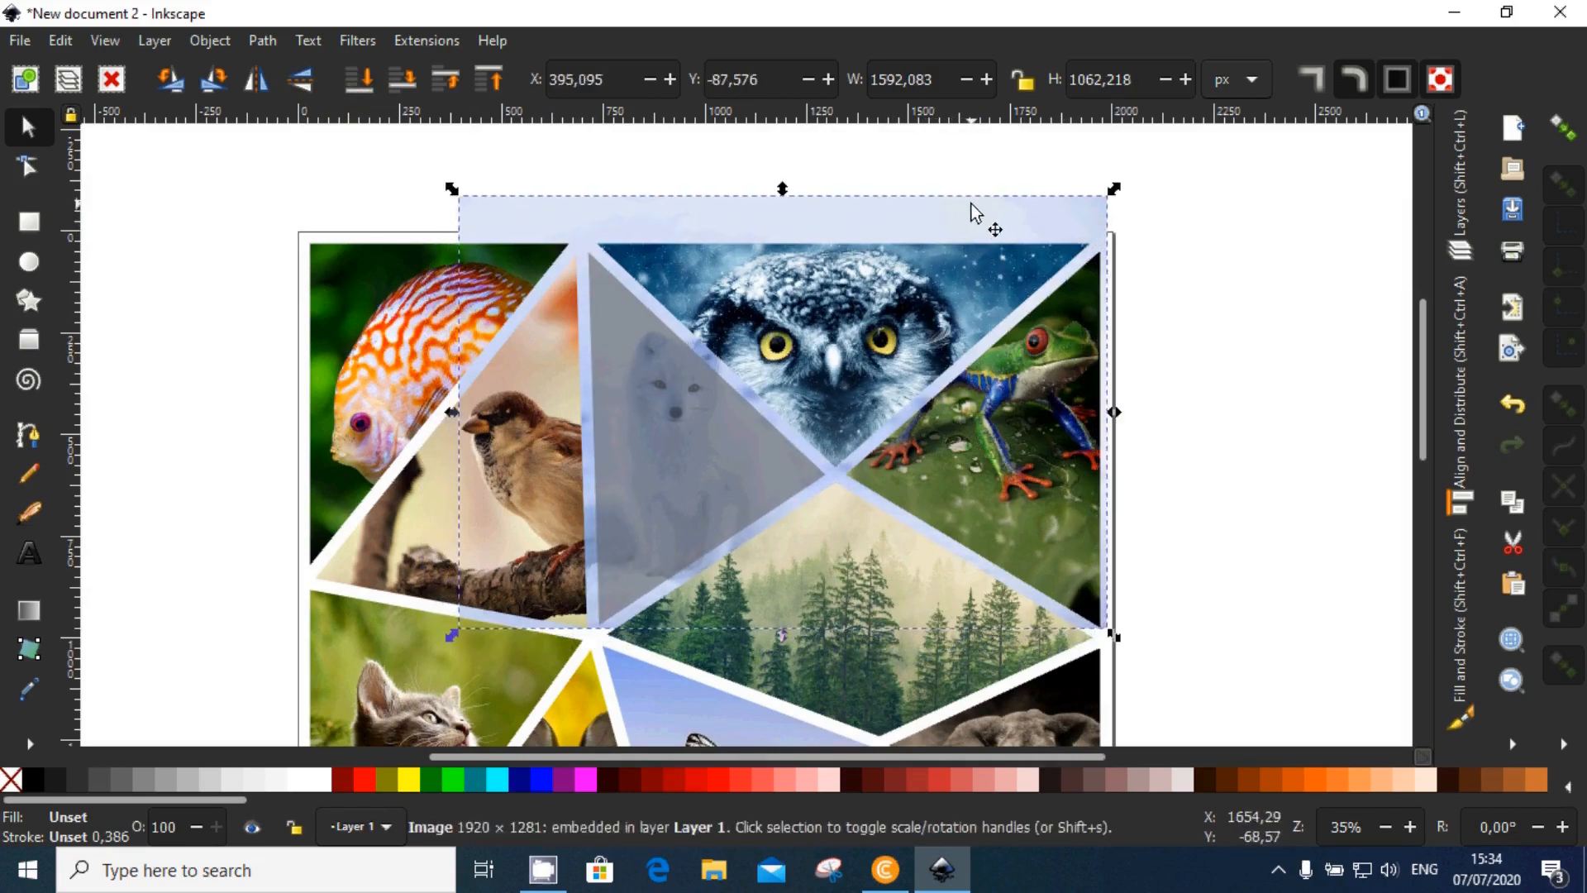
# Step: Shrink the fox photo to about 1421 by 948 px, nudge it into place, and clip it to the grey triangle beside the sparrow
pyautogui.moveTo(1116, 195); pyautogui.dragTo(968, 242)
pyautogui.moveTo(976, 243); pyautogui.dragTo(985, 243)
pyautogui.keyDown('shift'); pyautogui.click(671, 448); pyautogui.keyUp('shift')
pyautogui.rightClick(671, 448)
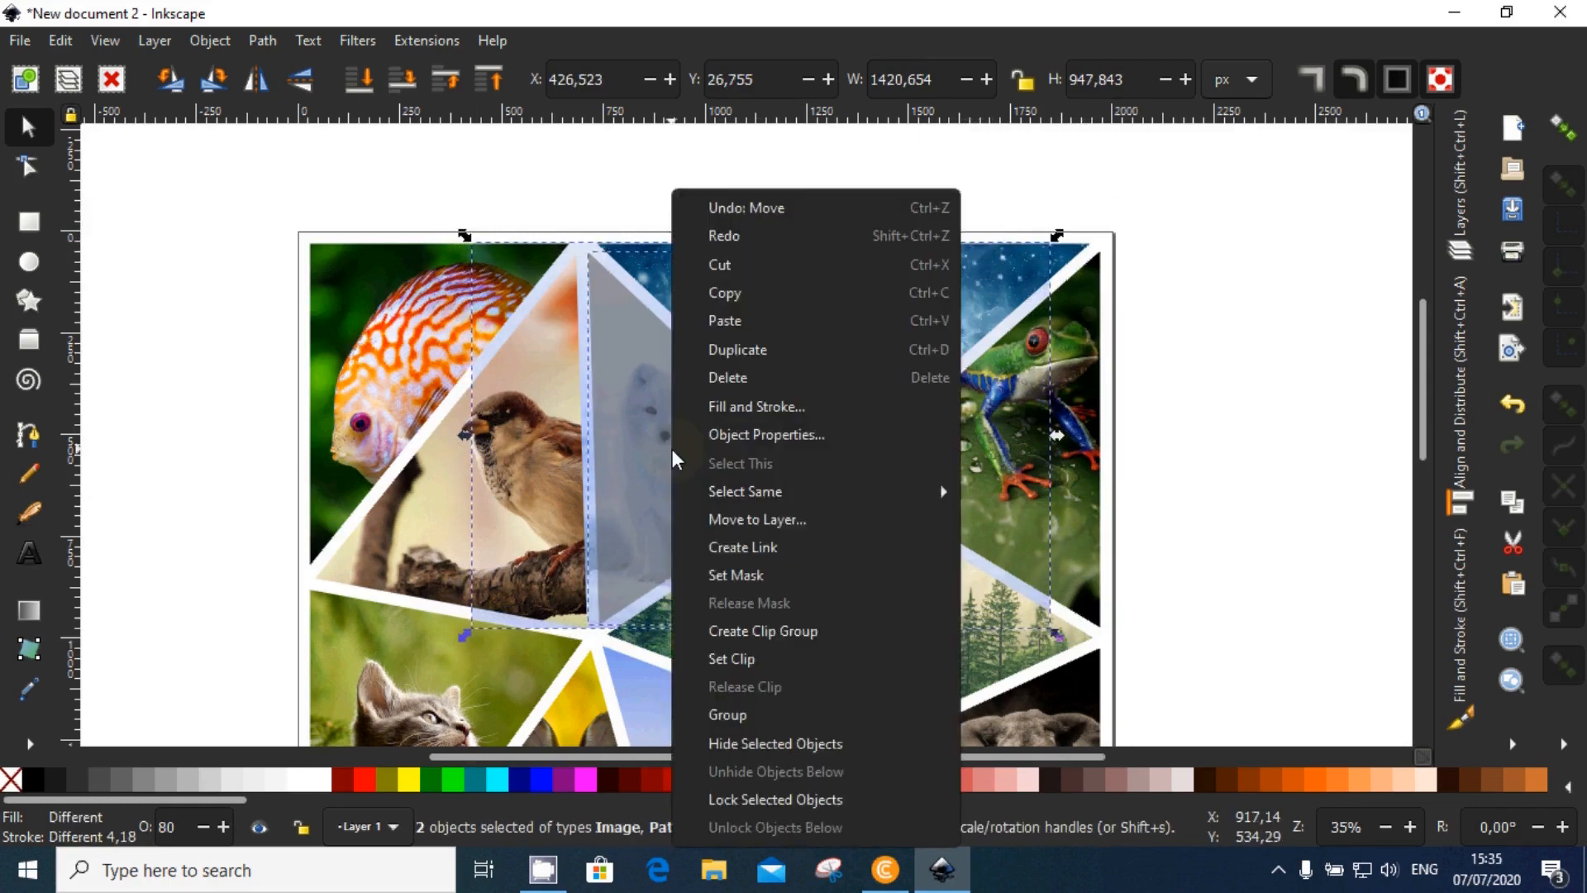
pyautogui.click(741, 655)
pyautogui.click(1189, 485)
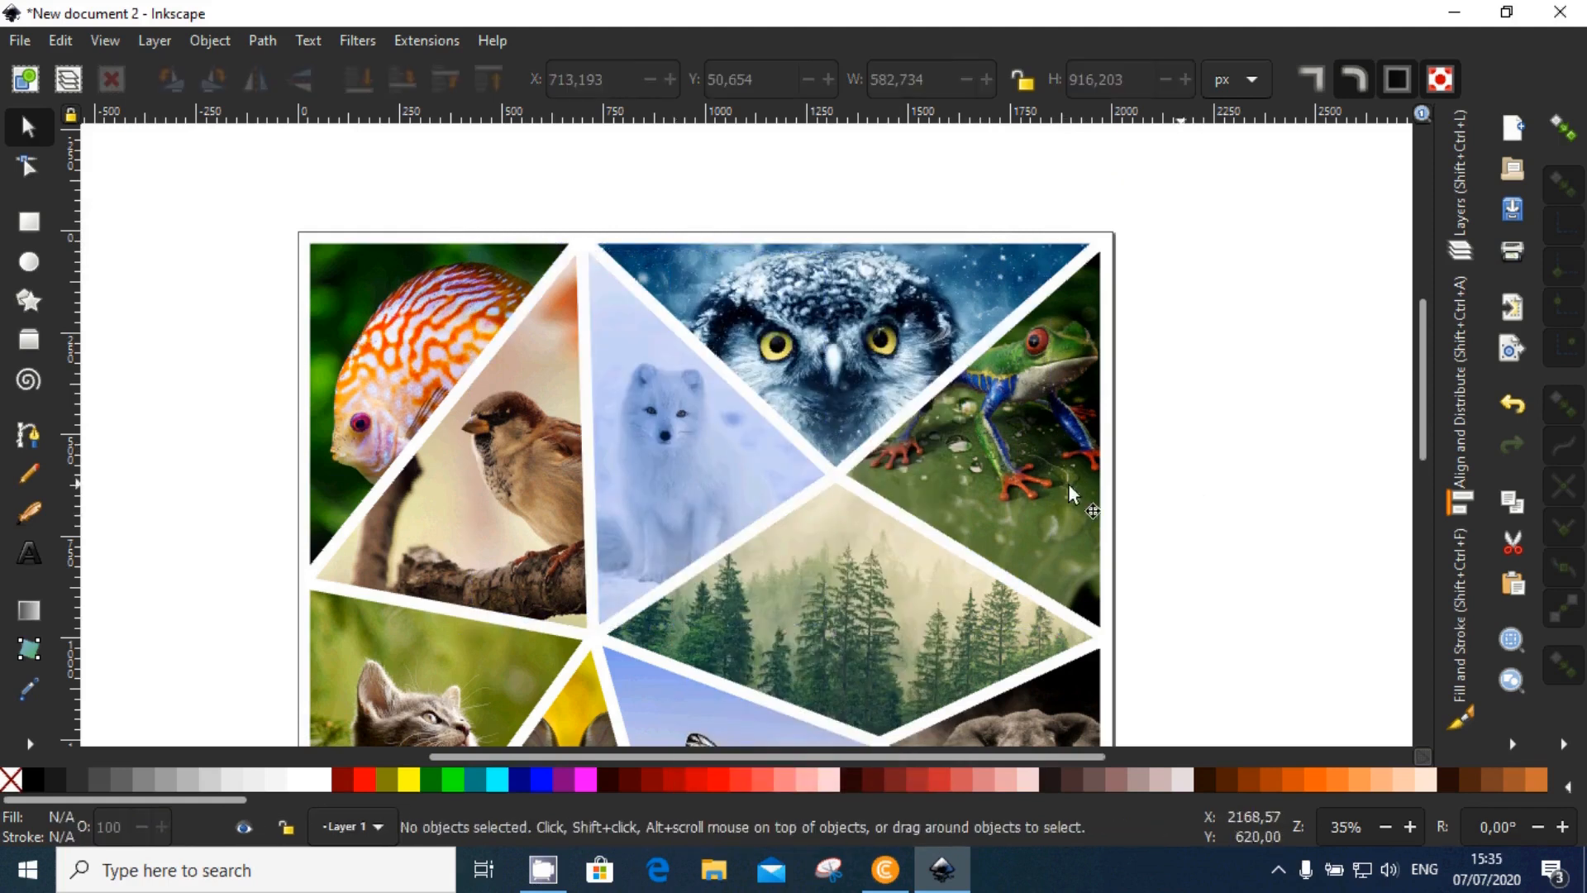
# Step: Examine the whole collage on the page, briefly selecting all the clipped photos to check the overall layout
pyautogui.press('5')
pyautogui.scroll(-1, 802, 433)
pyautogui.press('space')
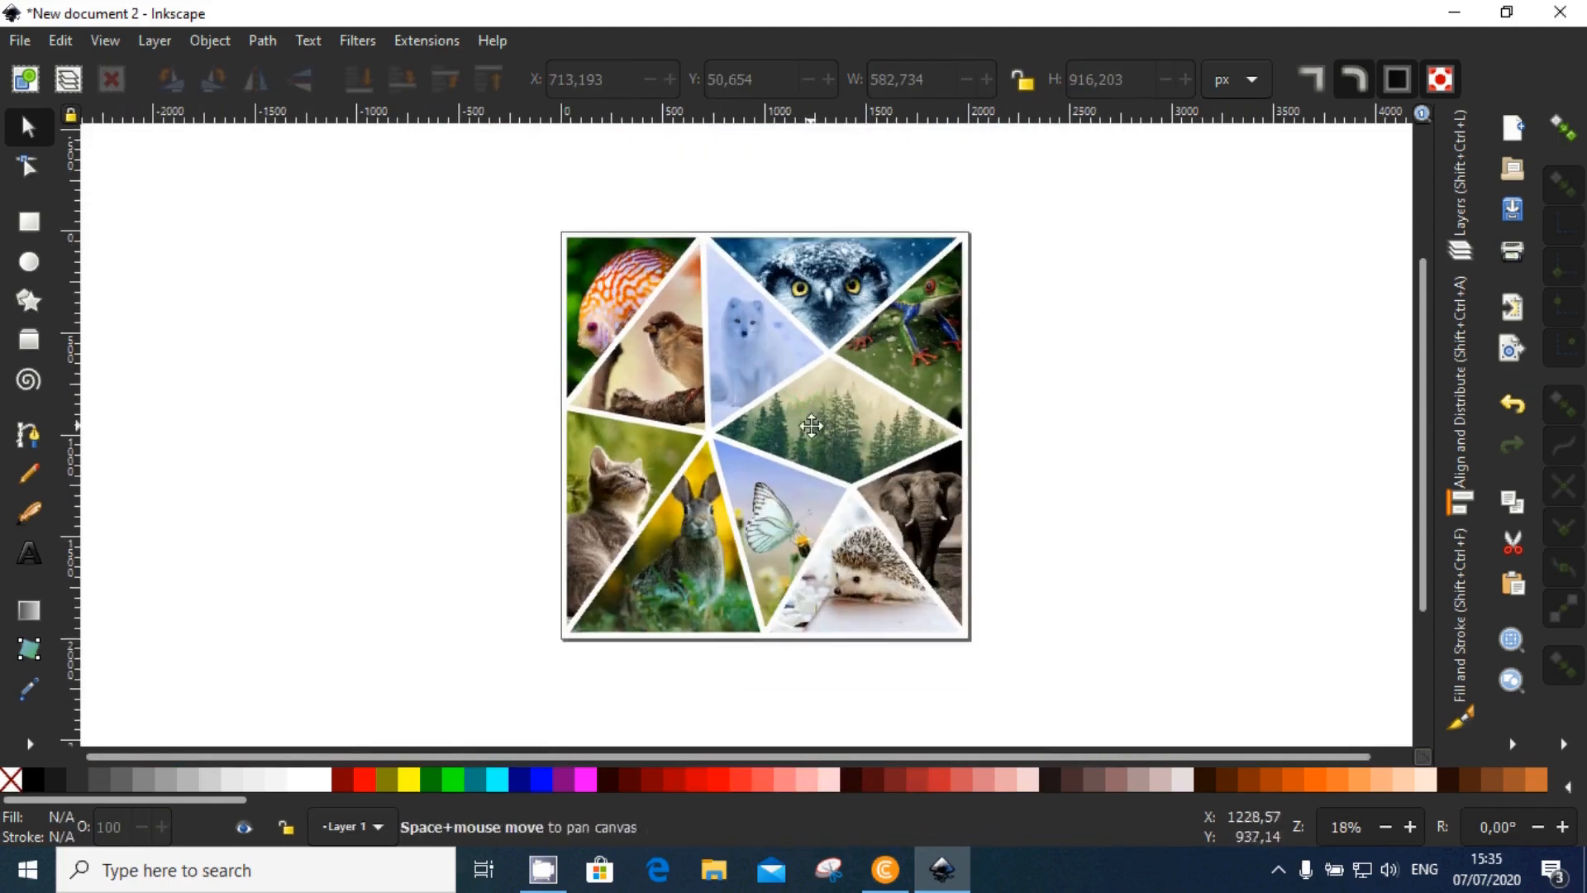
pyautogui.scroll(1, 806, 448)
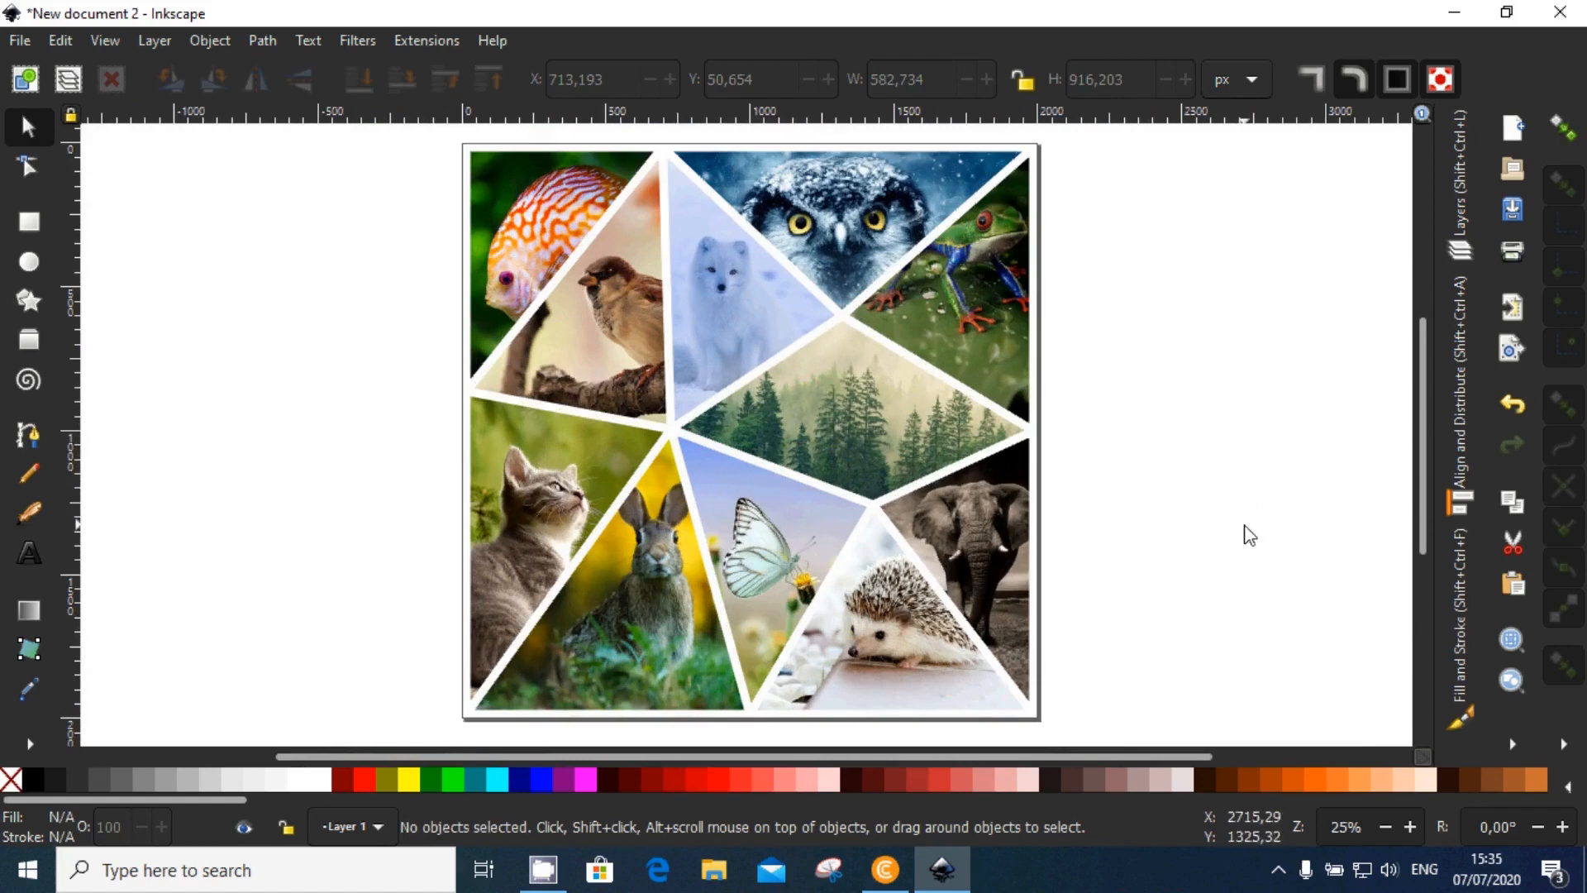
pyautogui.moveTo(1121, 722); pyautogui.dragTo(211, 170)
pyautogui.click(1155, 473)
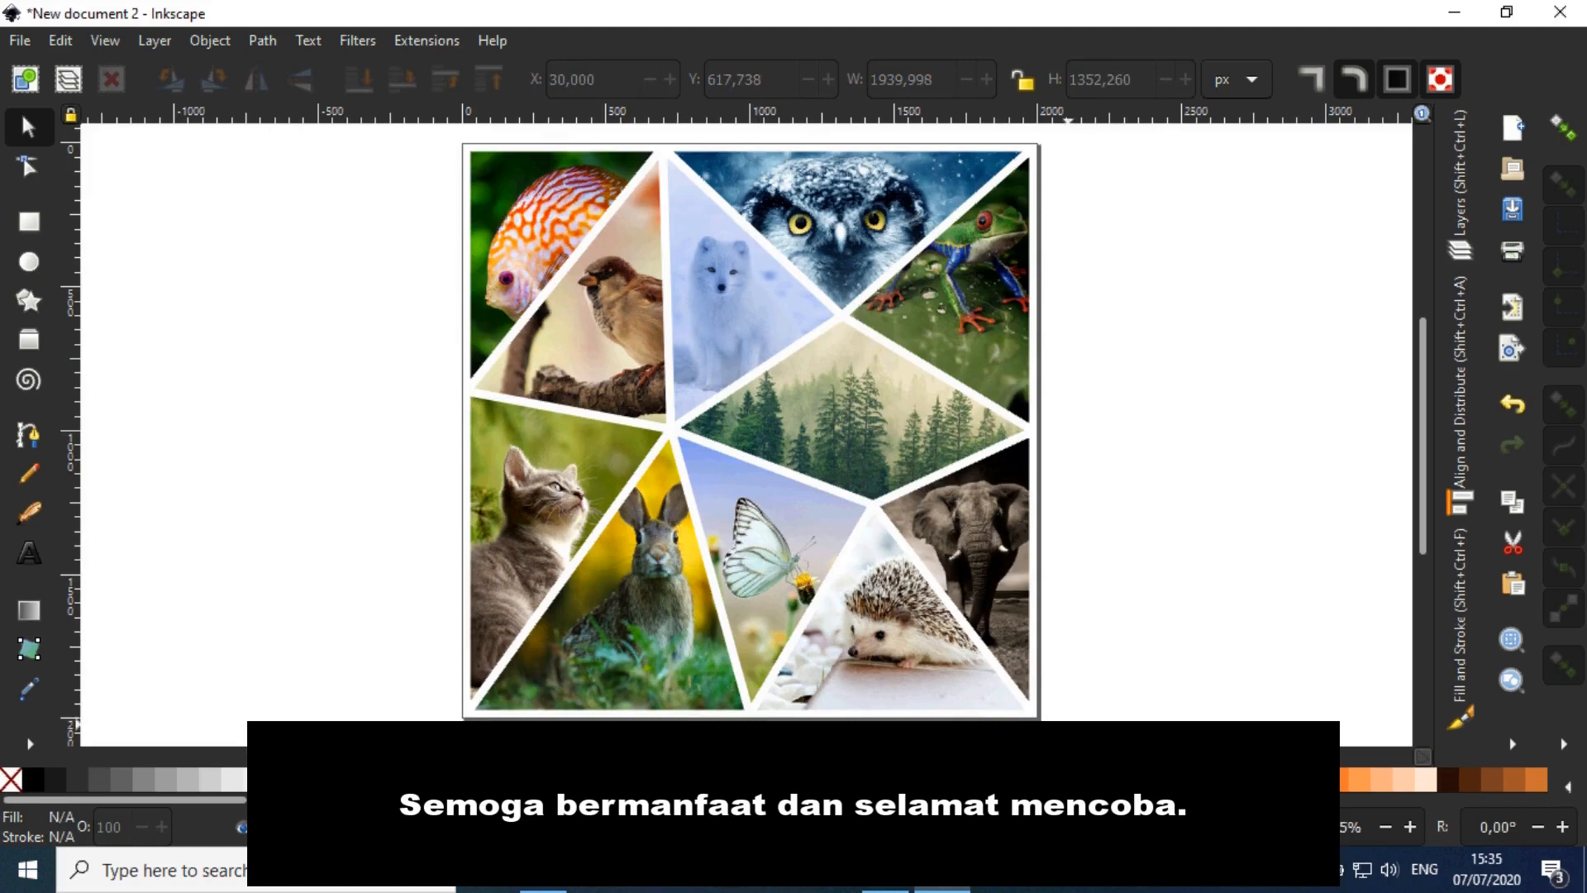
pyautogui.hotkey('ctrl', 'a')
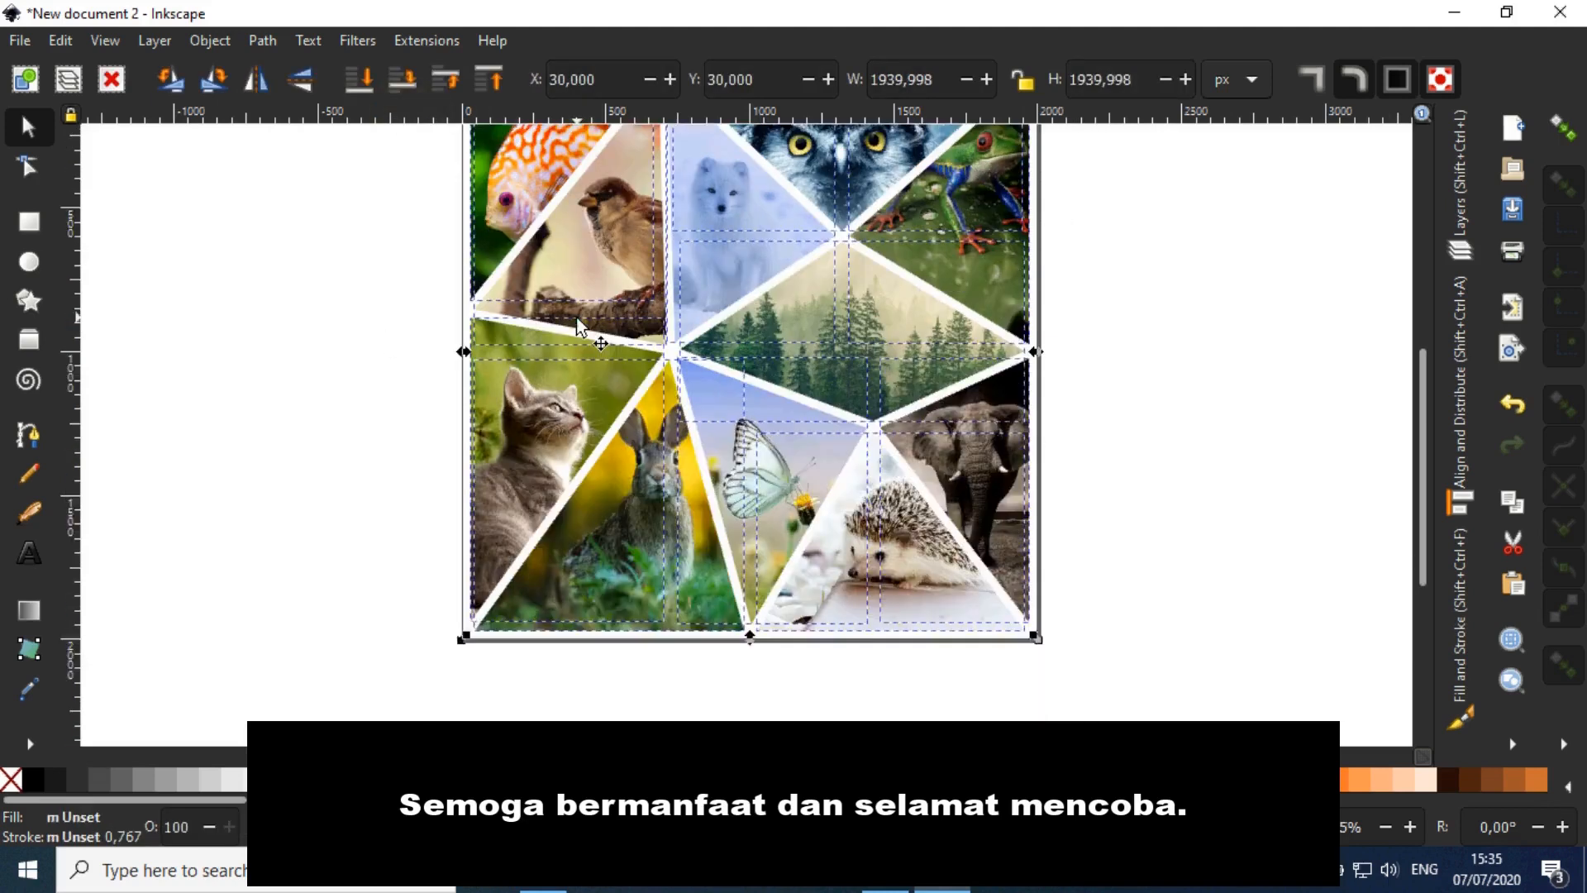
pyautogui.click(1158, 414)
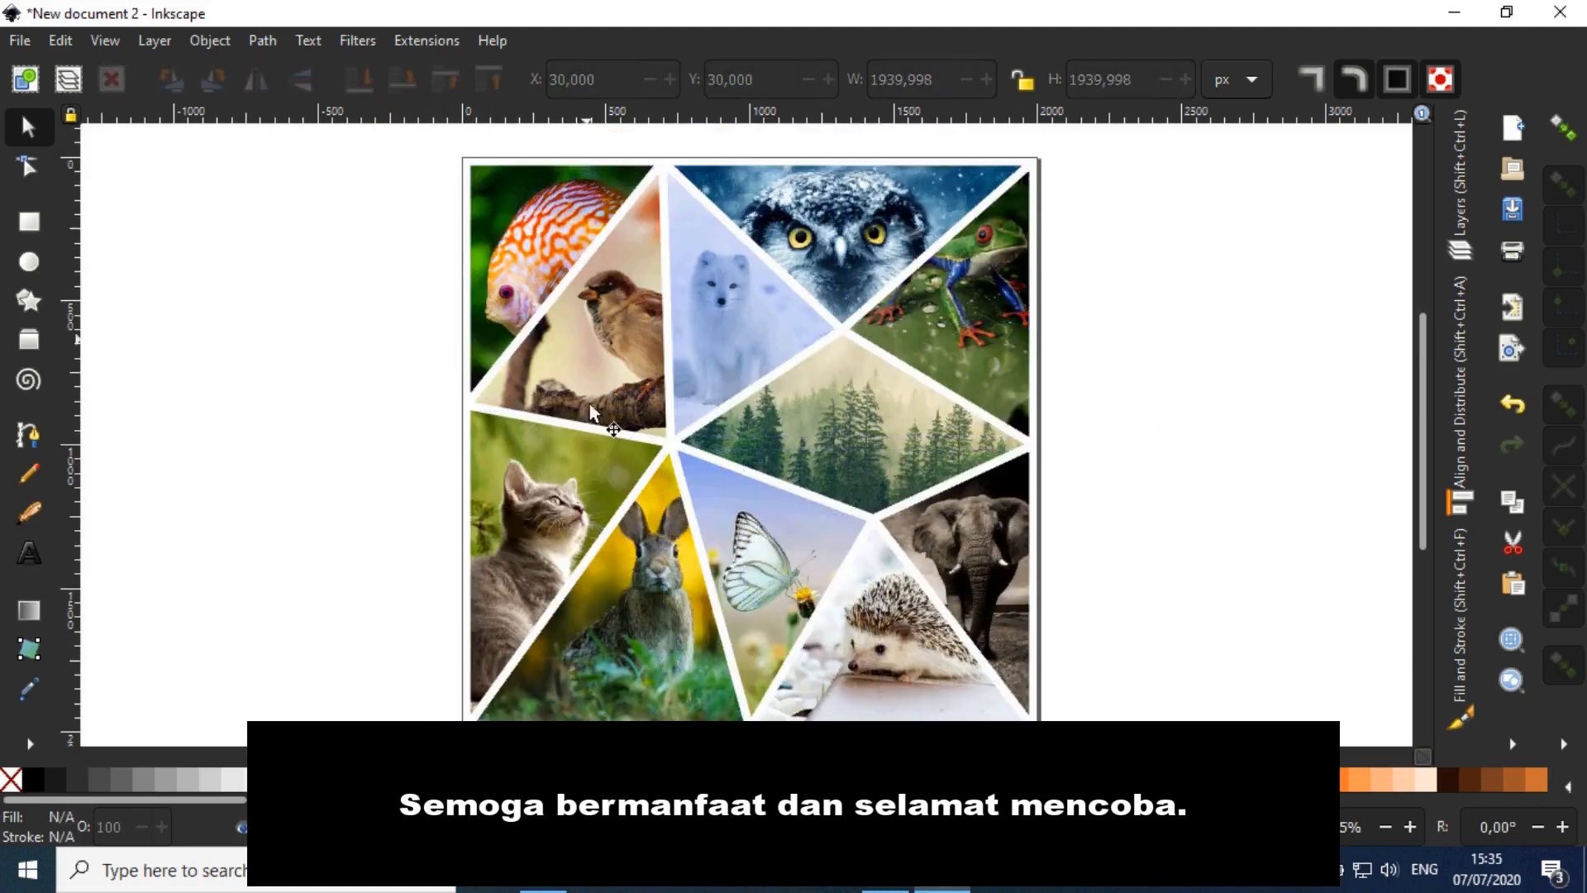